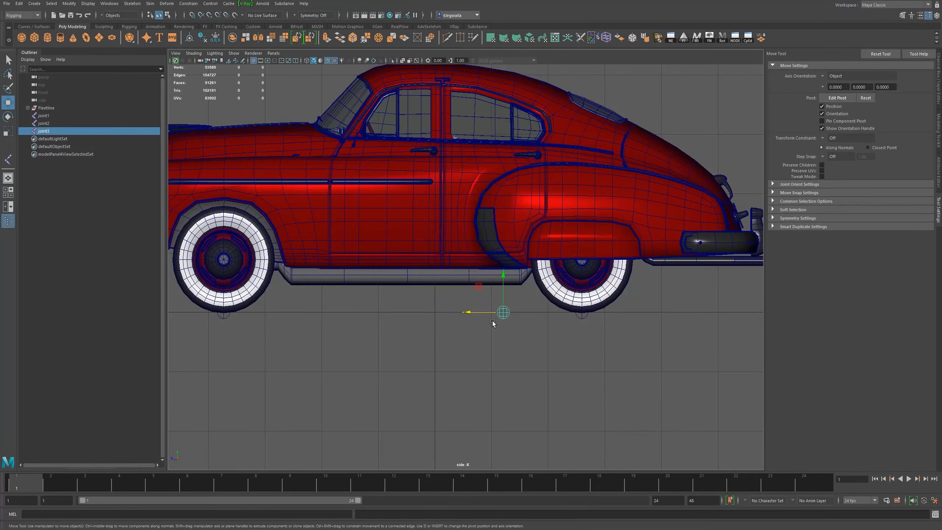
Slide joint3 along the ground line to midway between the front and rear wheels, at about Translate Z 0.274
left_click_drag(474, 312, 389, 305)
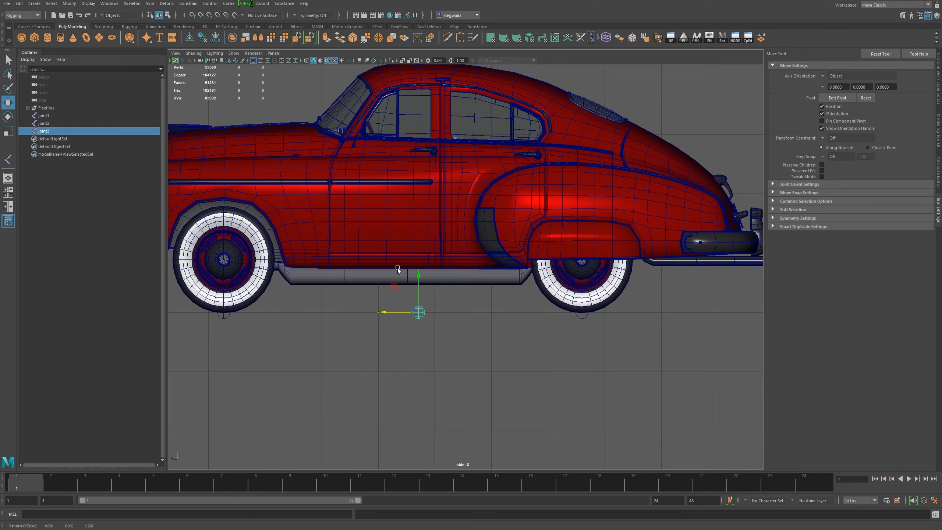
middle_click_drag(448, 312, 505, 299, "alt")
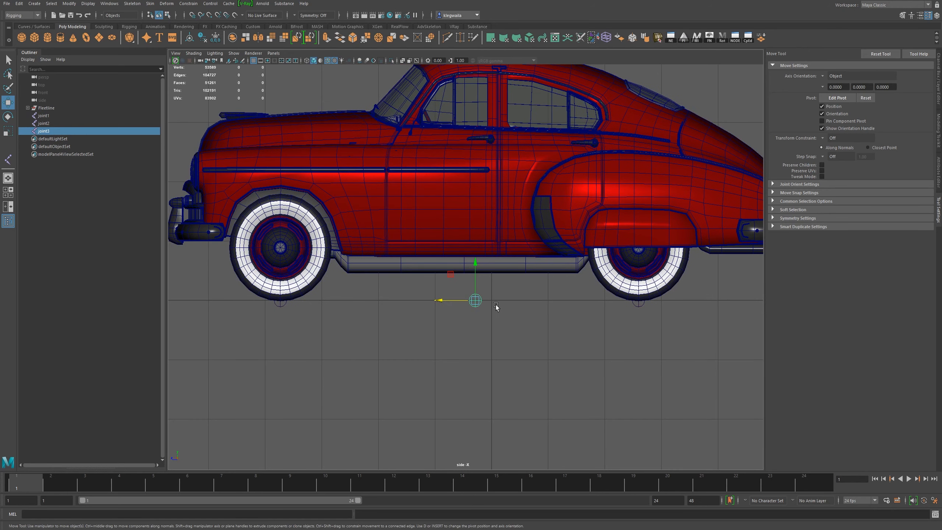
left_click_drag(444, 300, 446, 300)
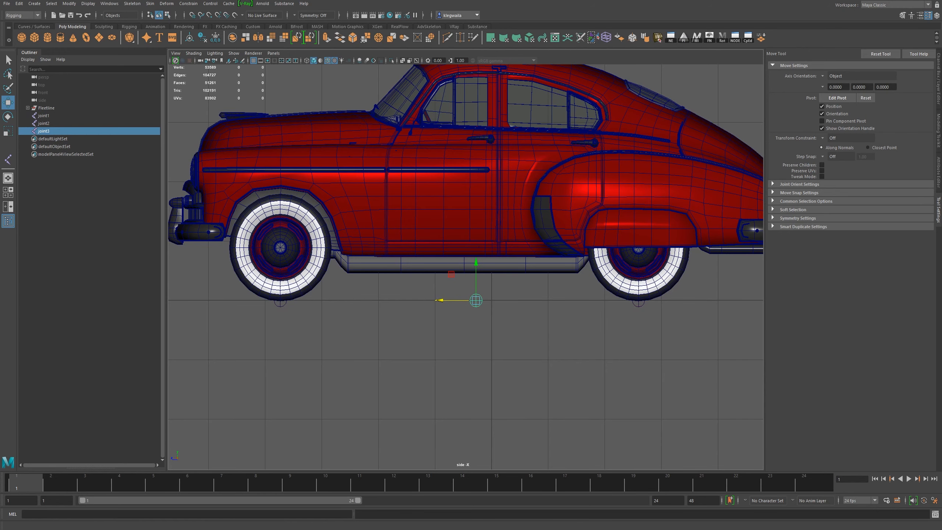
Rename the joint under the front wheel as frontSuspJoint
left_click(938, 71)
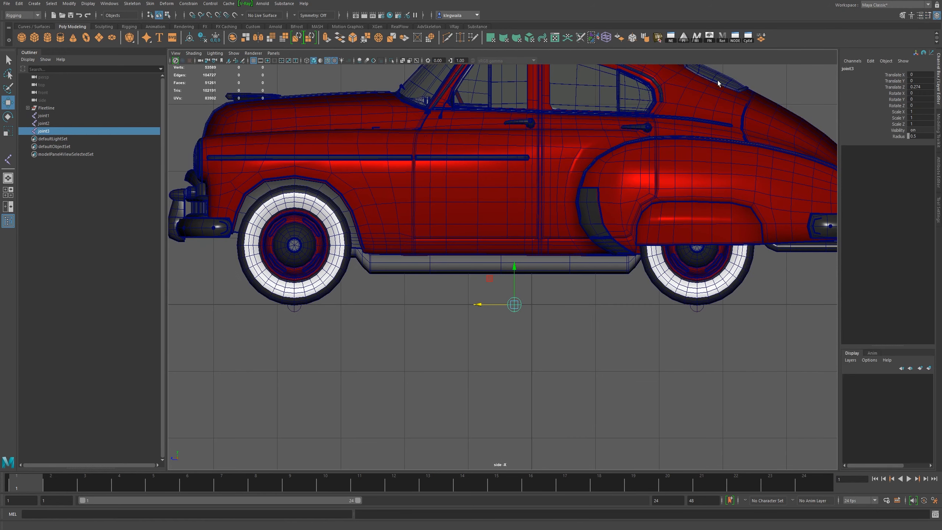
left_click(296, 309)
left_click(850, 69)
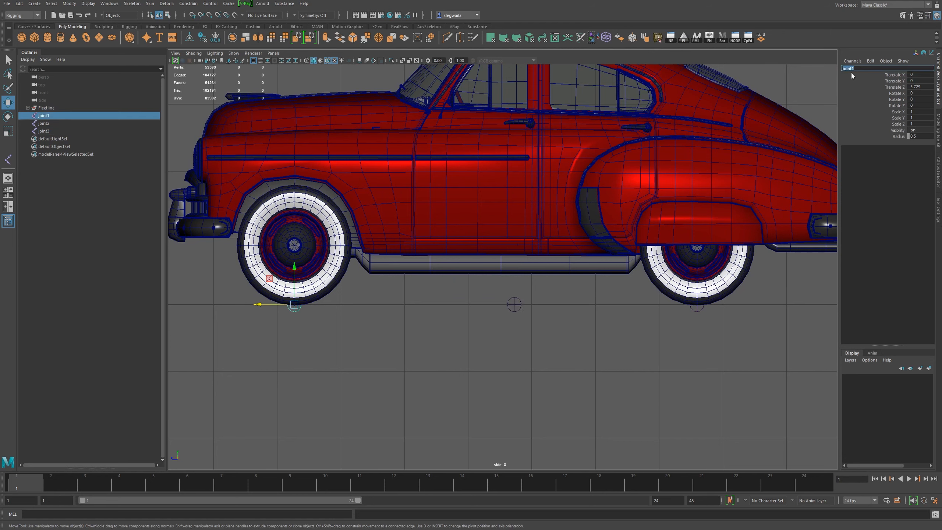
type("frontSuspJoint")
key("Return")
Rename the joint midway between the wheels as mainBodyJNT
middle_click_drag(557, 319, 439, 348, "alt")
left_click(397, 334)
left_click(849, 68)
type("mainBodyontSusp")
type("JN")
type("T")
key("Return")
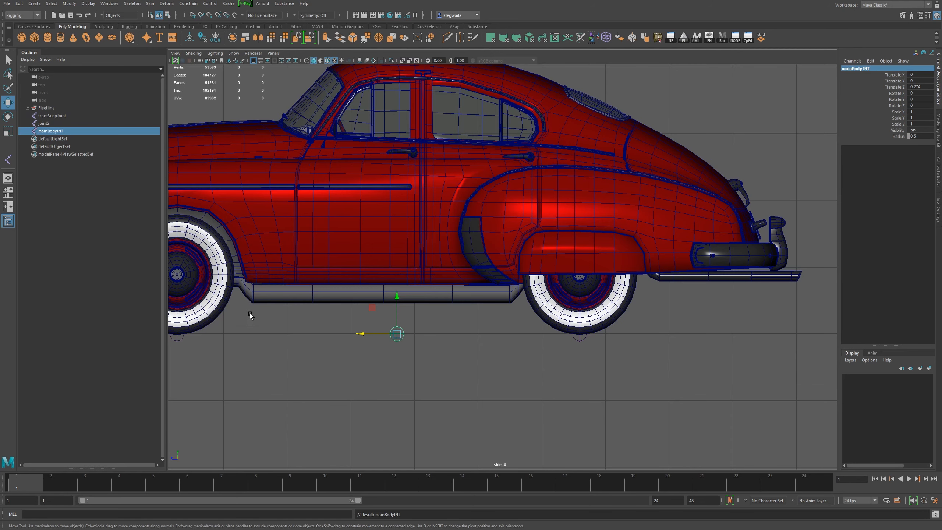
Change the ending of the front wheel joint's name so it reads frontSuspJNT
middle_click_drag(251, 315, 288, 333, "alt")
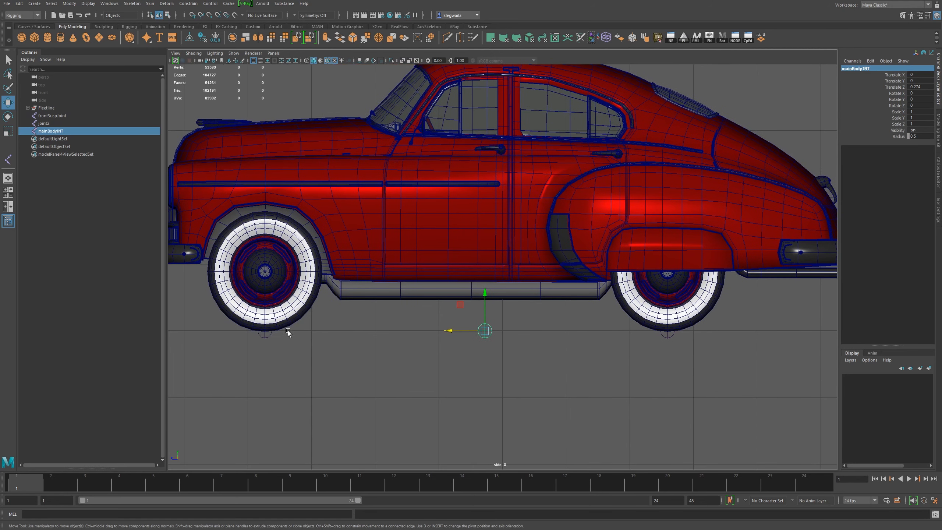
left_click(264, 334)
double_click(864, 70)
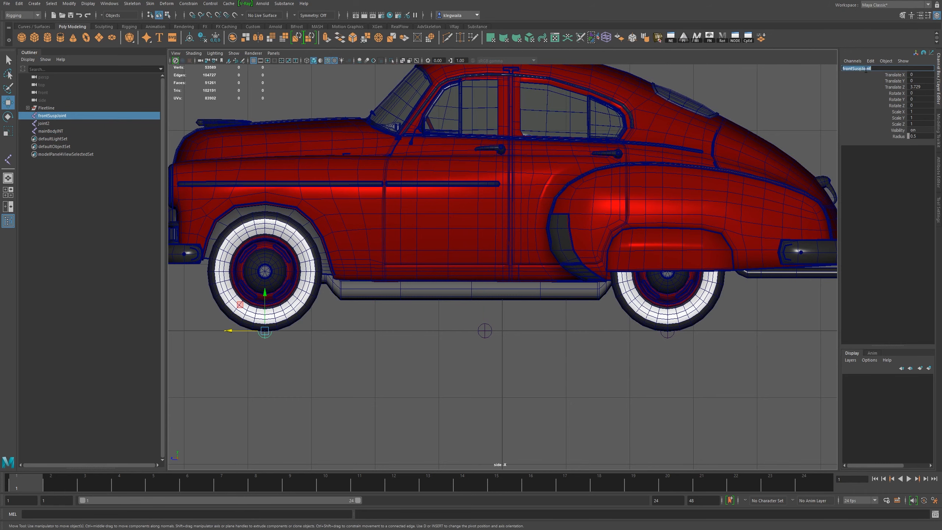
left_click_drag(864, 69, 917, 82)
key("Return")
Rename the joint under the rear wheel as rearSuspJNT
middle_click_drag(403, 289, 278, 292, "alt")
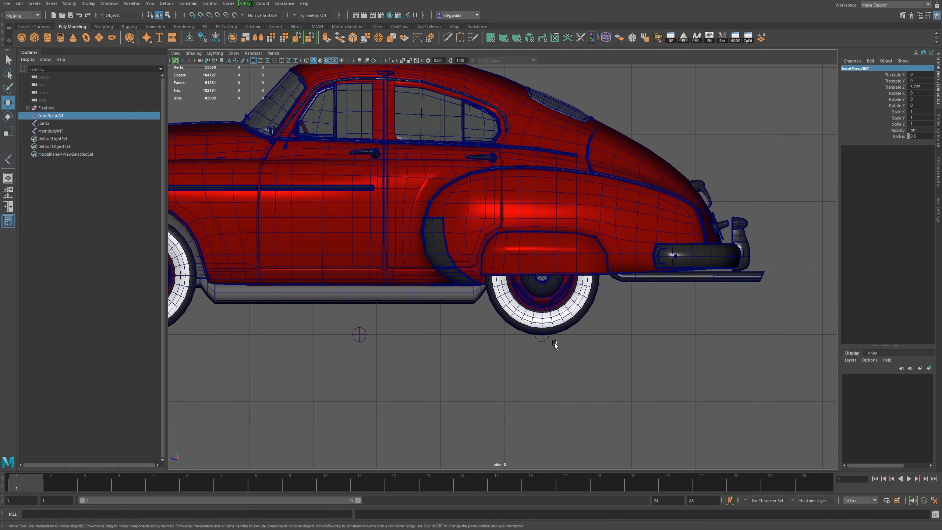
left_click(542, 336)
double_click(857, 69)
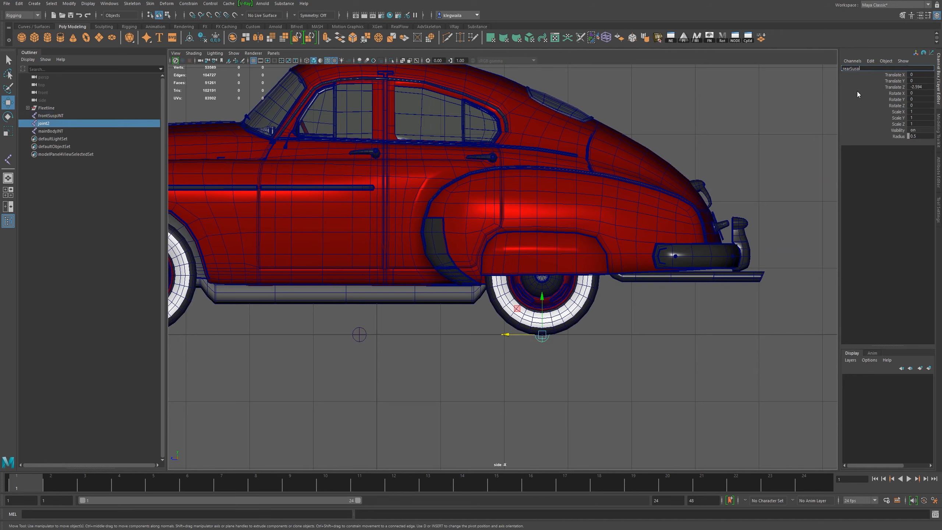
type("rearSuspJNT")
key("Return")
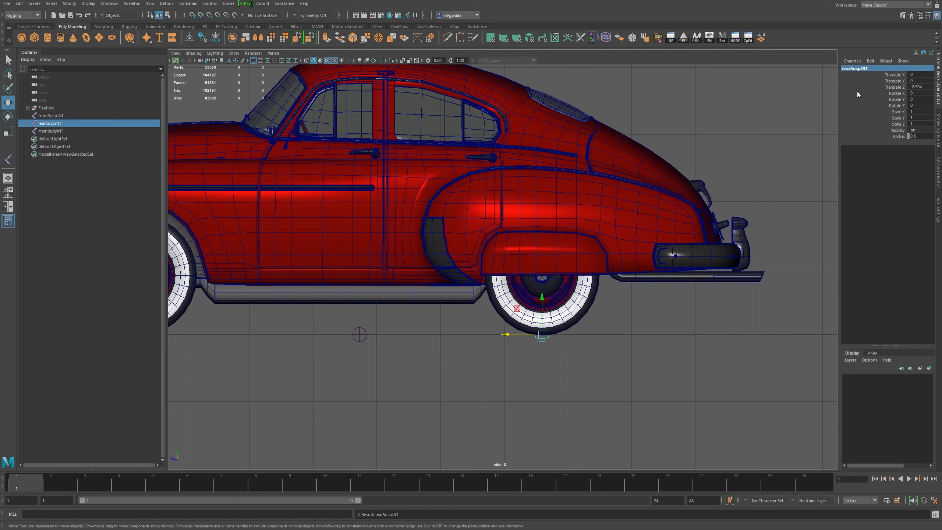
Parent frontSuspJNT under mainBodyJNT and expand the resulting hierarchy
right_click(857, 92)
left_click(303, 180)
middle_click_drag(486, 341, 496, 286, "alt")
left_click(50, 116)
left_click(50, 123)
left_click(51, 131)
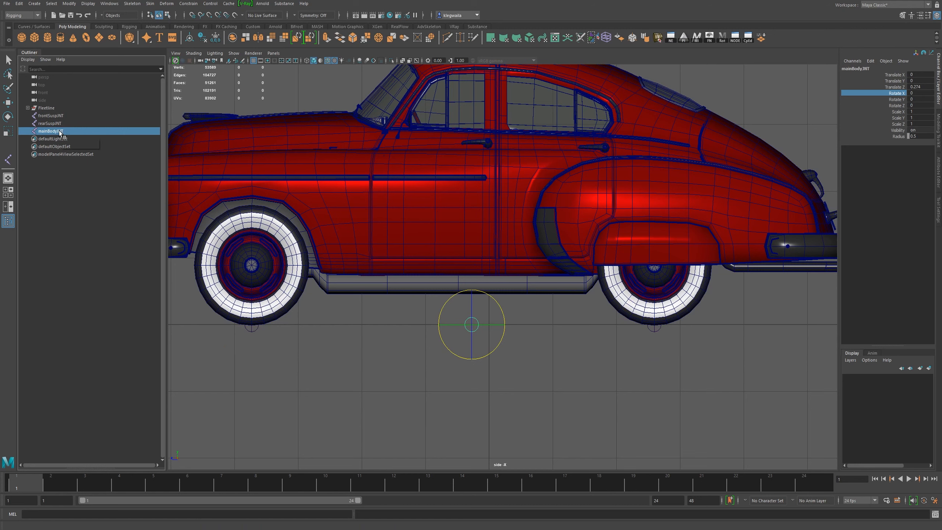
left_click_drag(48, 116, 52, 132)
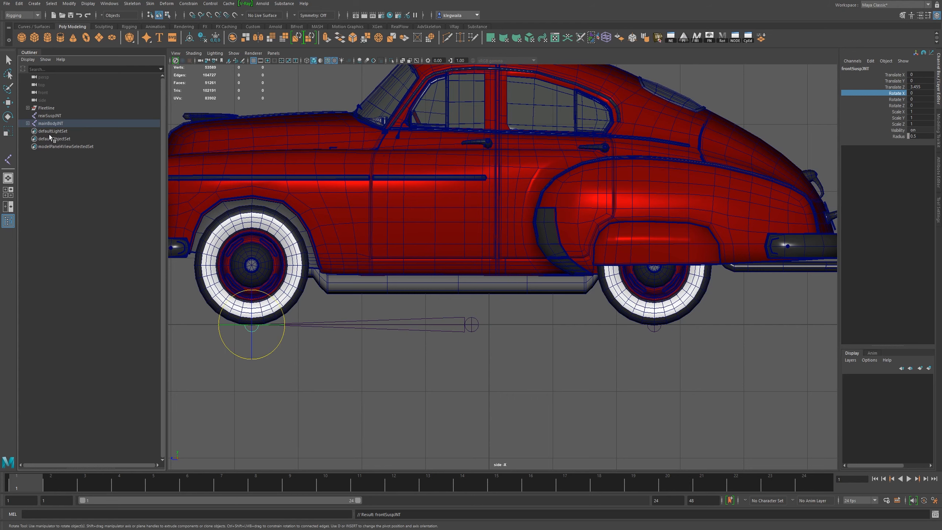
left_click(28, 123)
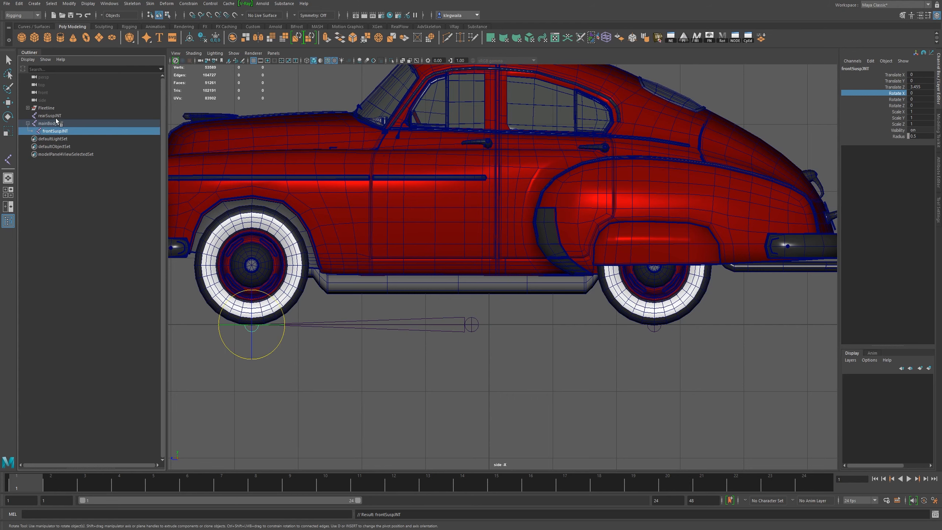
Parent rearSuspJNT under frontSuspJNT and select each joint in the chain to check the hierarchy
mouse_move(61, 115)
middle_mouse_down()
mouse_move(78, 139)
mouse_move(61, 133)
middle_mouse_up()
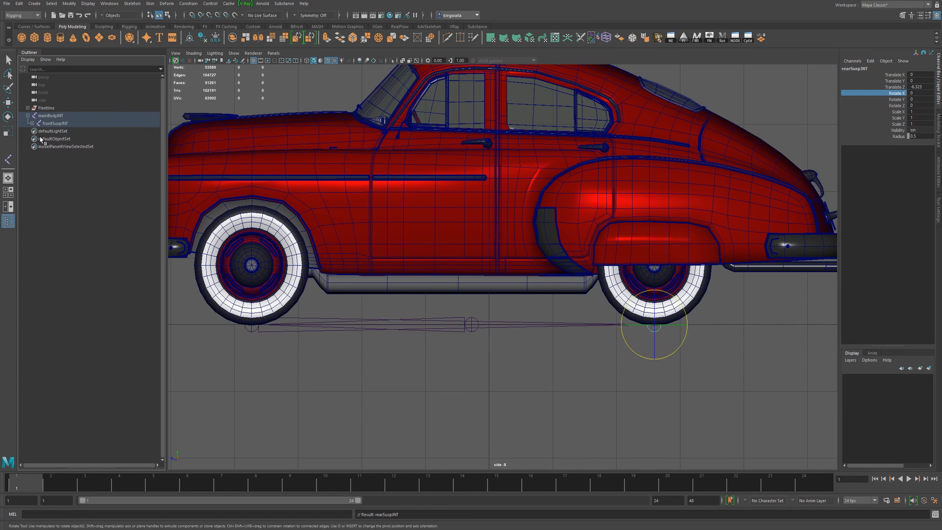
left_click(33, 123)
left_click(45, 116)
left_click(66, 124)
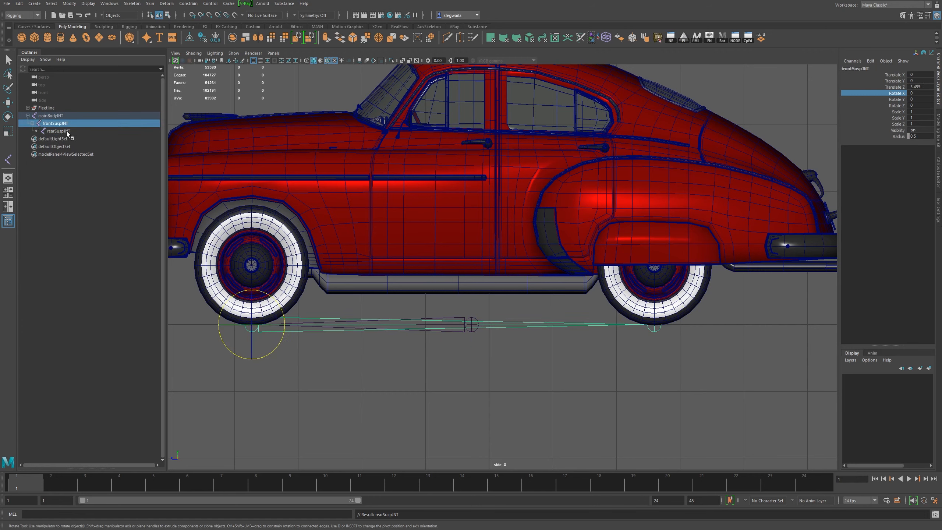
left_click(66, 131)
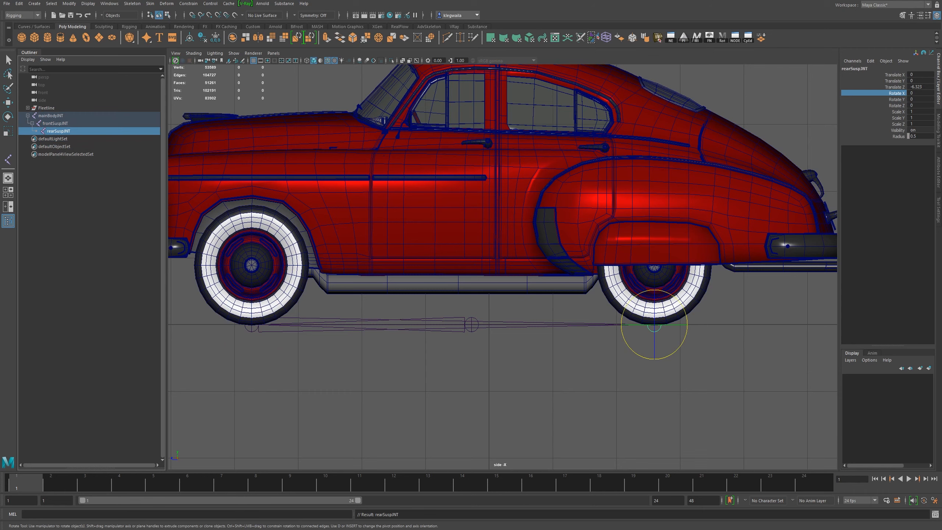
Freeze the transformations of mainBodyJNT, including translation, rotation and scale, and check its child joints
left_click(56, 118)
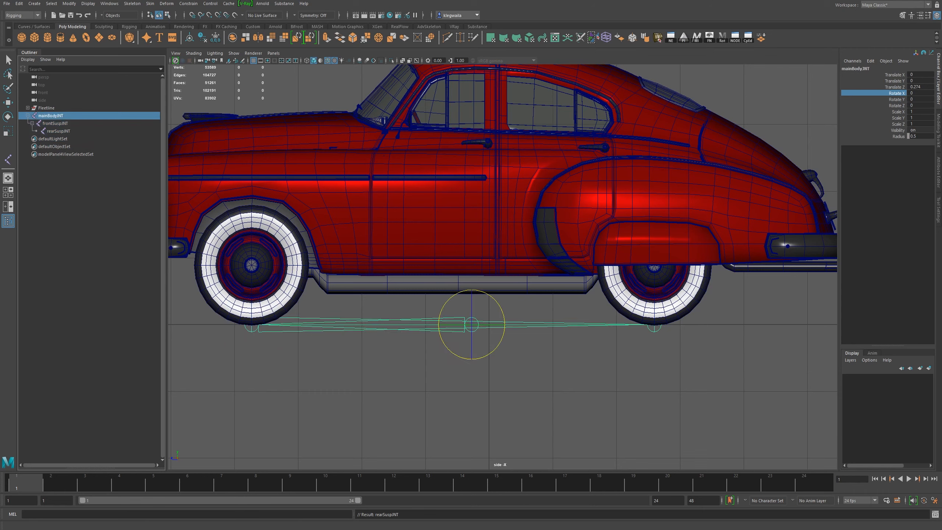
left_click(216, 37)
left_click(55, 123)
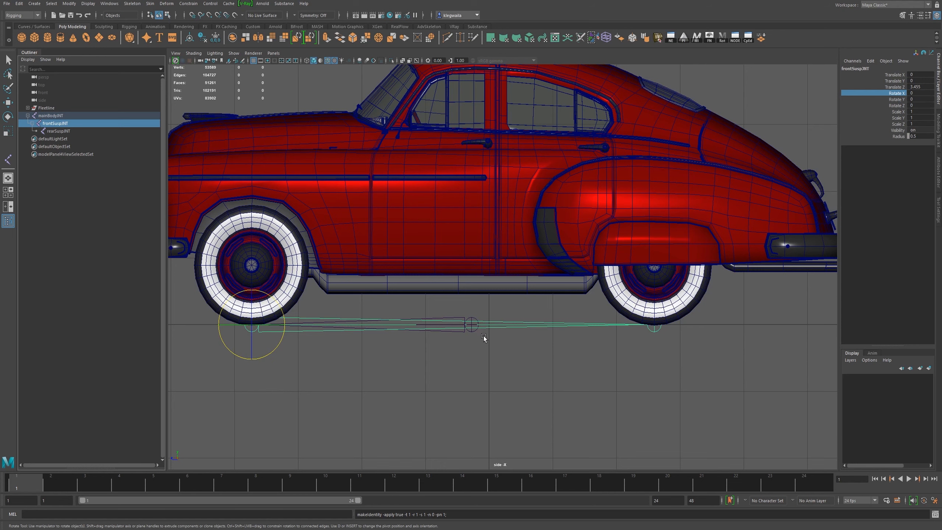
left_click(64, 132)
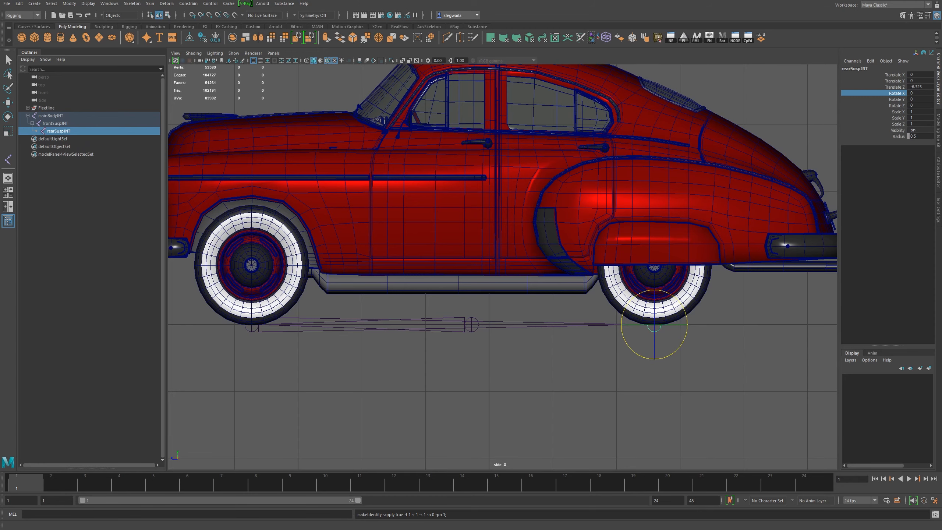
Raise the mainBodyJNT chain vertically with vertex snapping to the centre of the front wheel hub, at Translate Y 0.89
middle_click_drag(425, 322, 458, 328, "alt")
middle_click_drag(334, 306, 436, 269, "alt")
right_click_drag(436, 269, 473, 334, "alt")
middle_click_drag(454, 303, 463, 346, "alt")
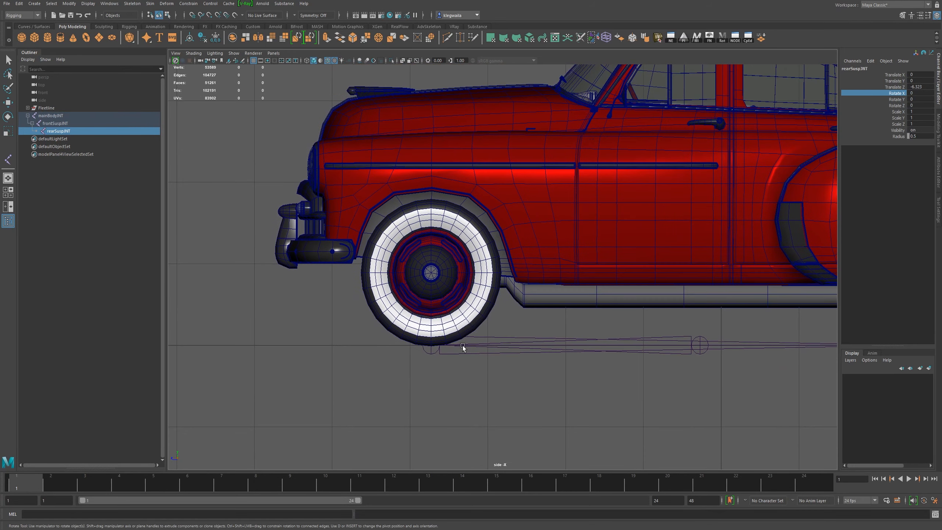
left_click(700, 352)
middle_click_drag(700, 353, 578, 431, "alt")
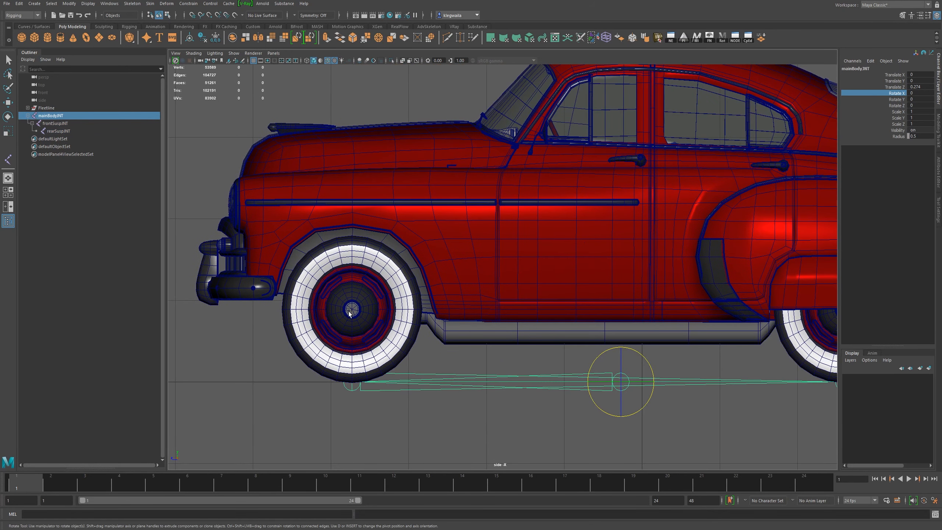
middle_click_drag(444, 370, 474, 365, "alt")
right_click_drag(474, 366, 514, 372, "alt")
key("w")
middle_click_drag(628, 351, 625, 353, "alt")
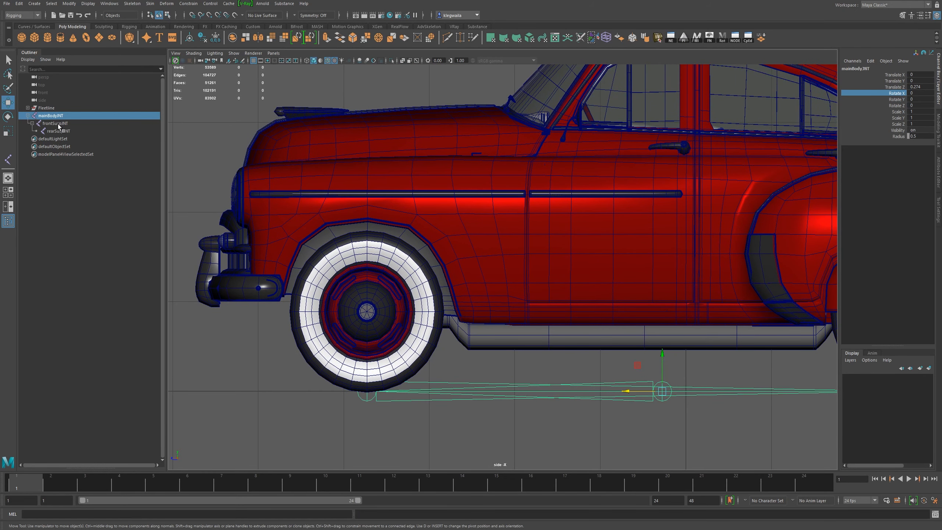
middle_click_drag(374, 193, 376, 207, "alt")
key("v")
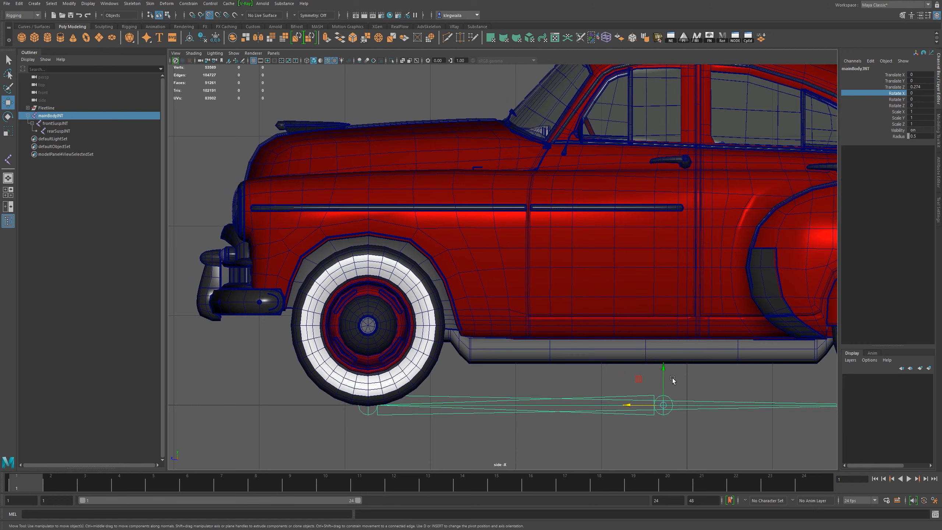
left_click(663, 368)
left_click_drag(663, 368, 369, 328)
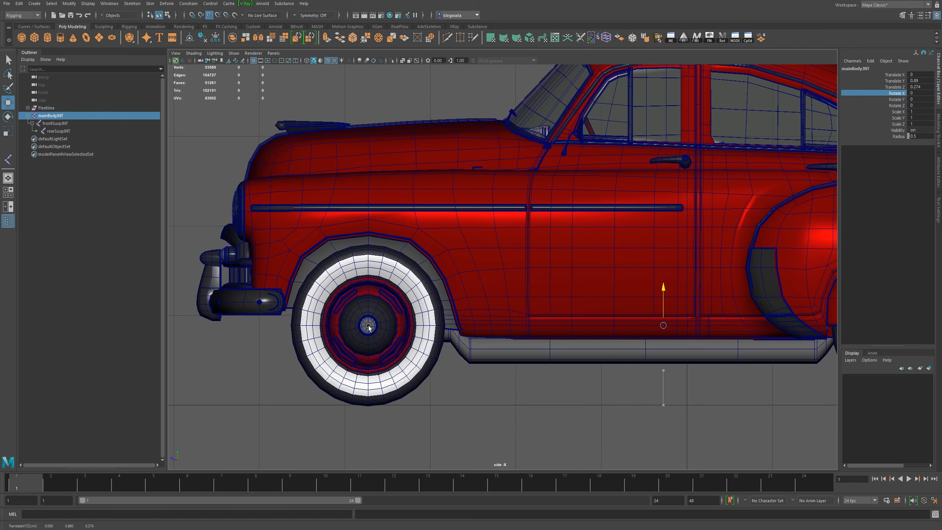
left_click_drag(368, 327, 368, 327)
Turn on X-Ray Joints in the side view and check the joint chain's alignment with the front and rear wheel hubs
left_click(193, 53)
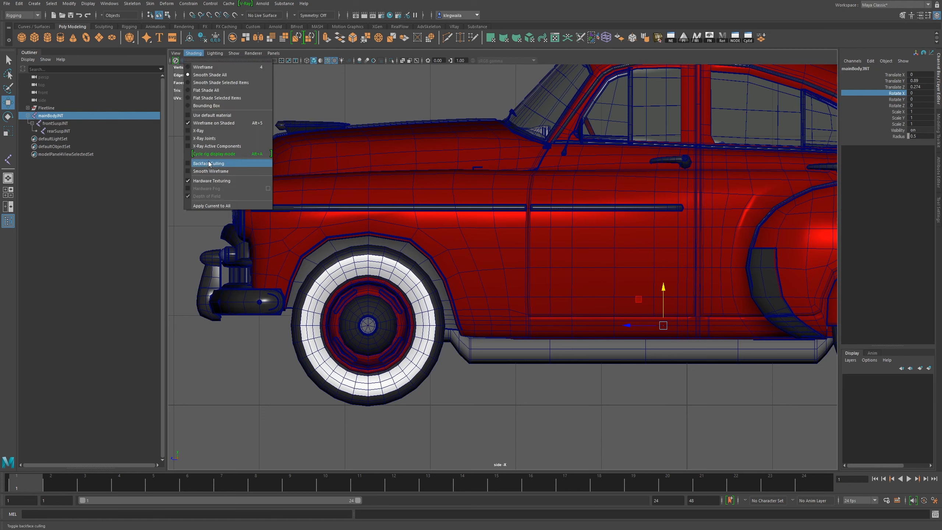
left_click(203, 138)
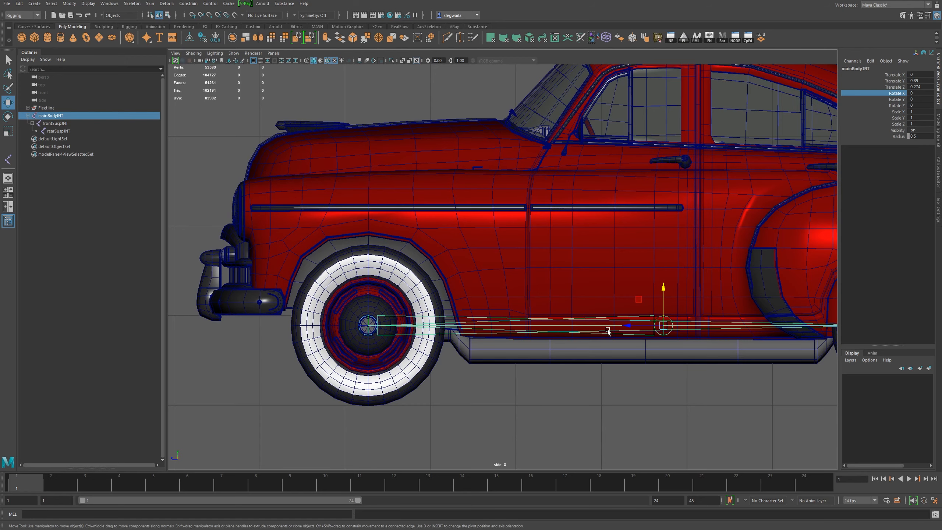
scroll(607, 326, "down", 2)
scroll(631, 297, "up", 2)
scroll(642, 302, "down", 2)
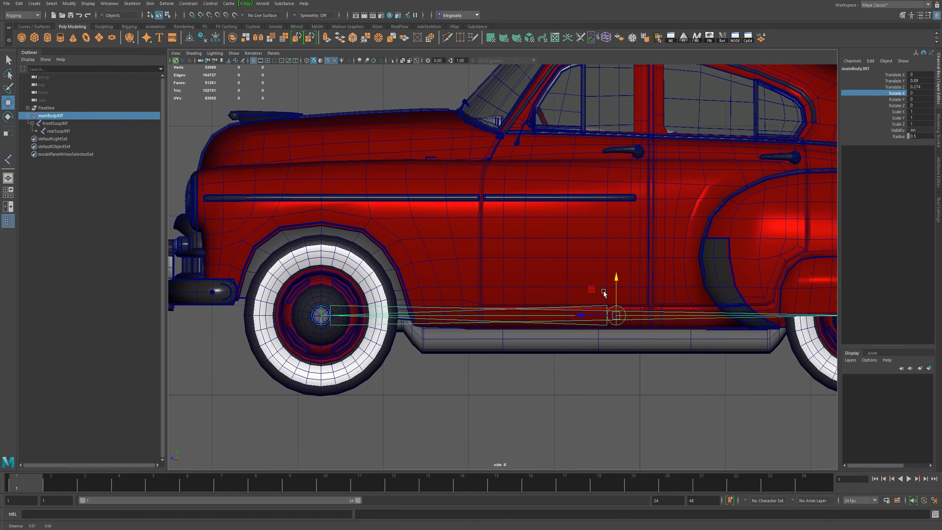
scroll(489, 362, "up", 4)
scroll(489, 362, "up", 1)
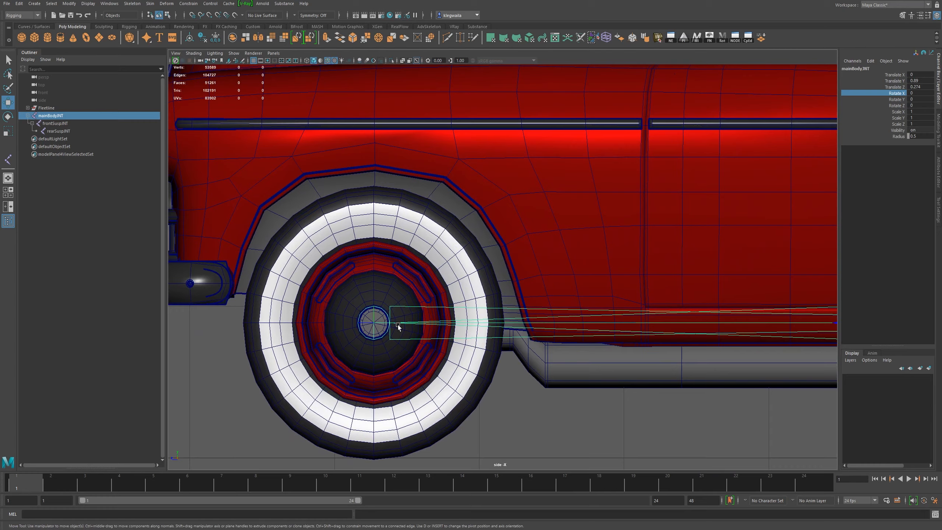
middle_click_drag(488, 296, 223, 291, "alt")
middle_click_drag(686, 276, 239, 289, "alt")
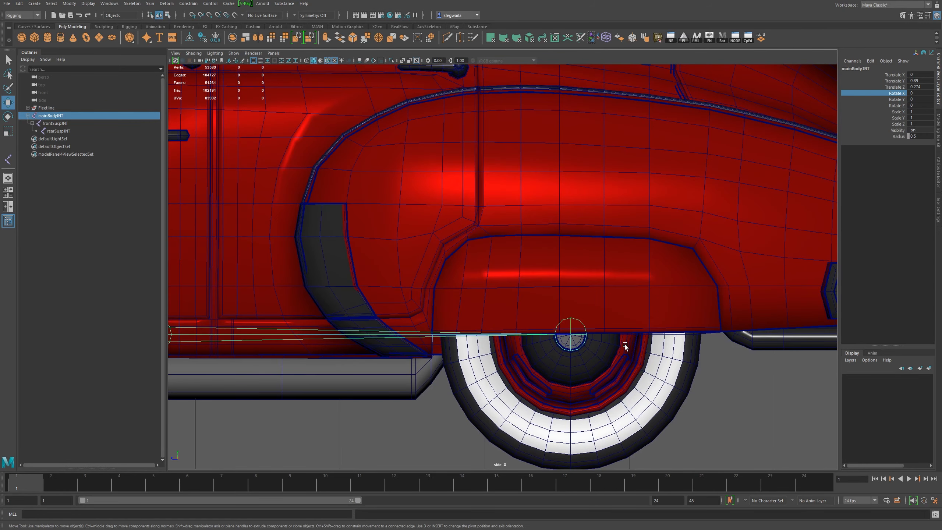
scroll(559, 341, "down", 15)
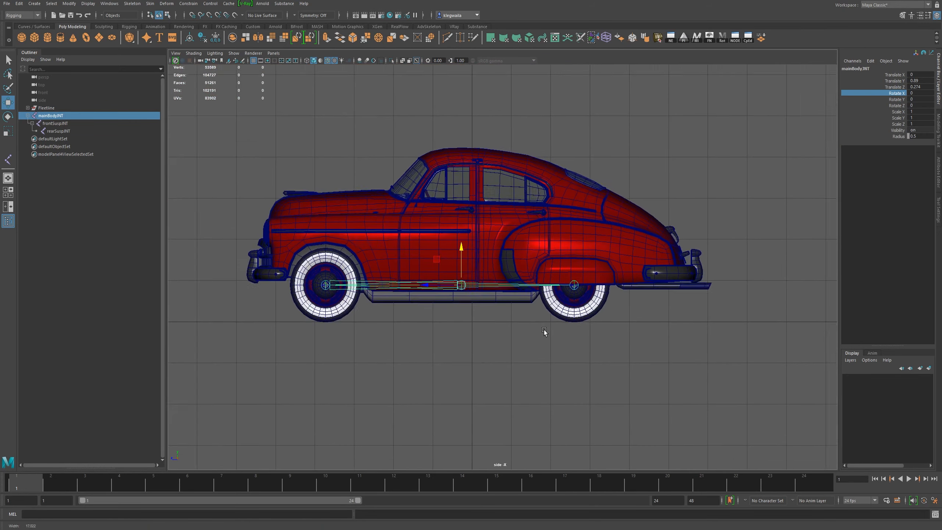
scroll(323, 245, "up", 3)
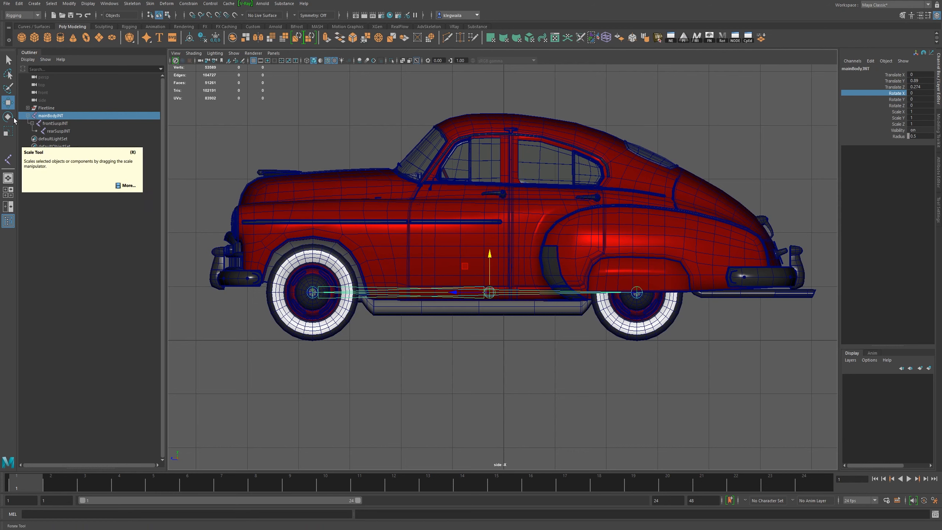
Expand the car's top group and mainBodyGRP, and select the exterior, interior and door groups to review which parts they contain
left_click(28, 107)
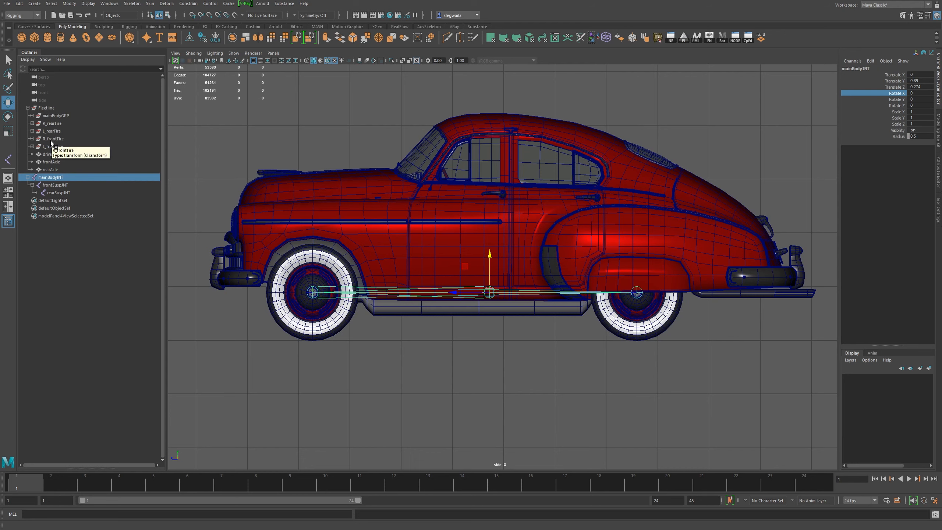
left_click(33, 116)
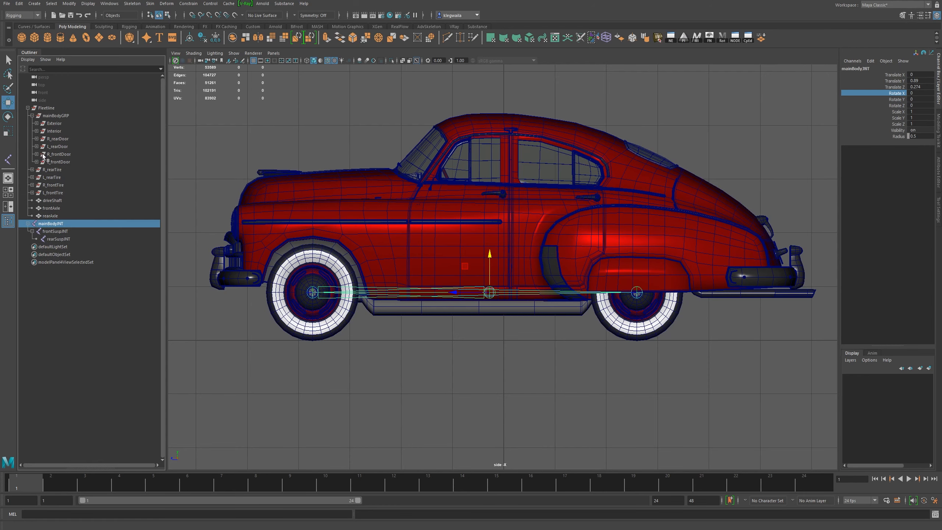
left_click(52, 124)
left_click(53, 132)
left_click(66, 140)
left_click(61, 162)
left_click(67, 139)
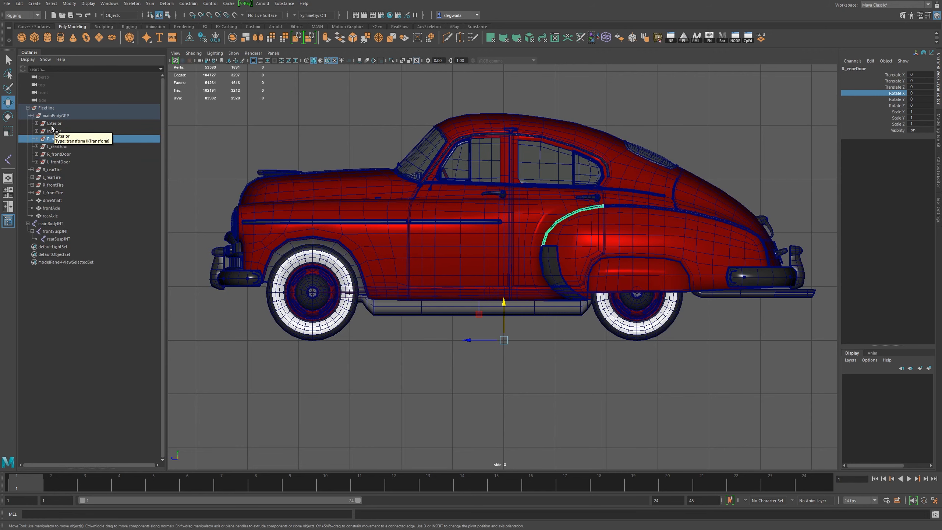
Bind the Exterior and Interior groups to rearSuspJNT using Bind Skin with reset options and Bind to set to Selected joints
left_click(56, 124)
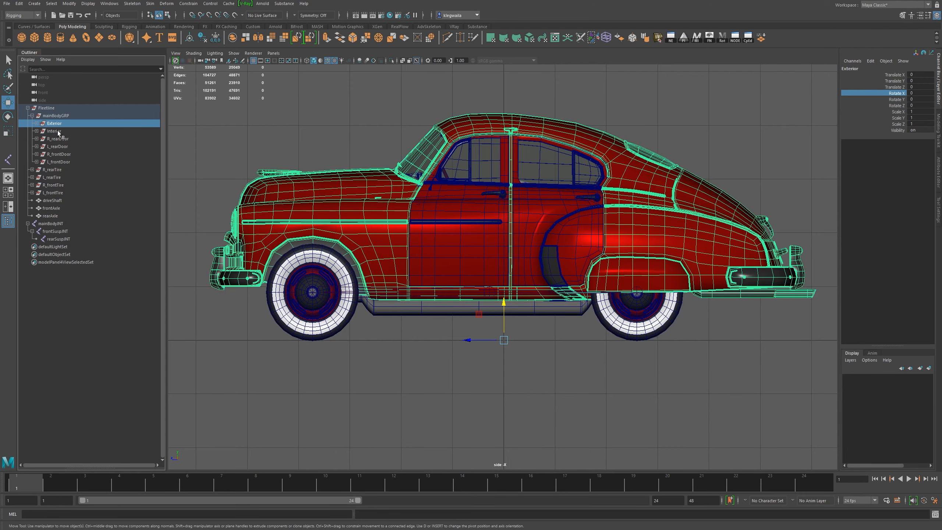
left_click(54, 131, "shift")
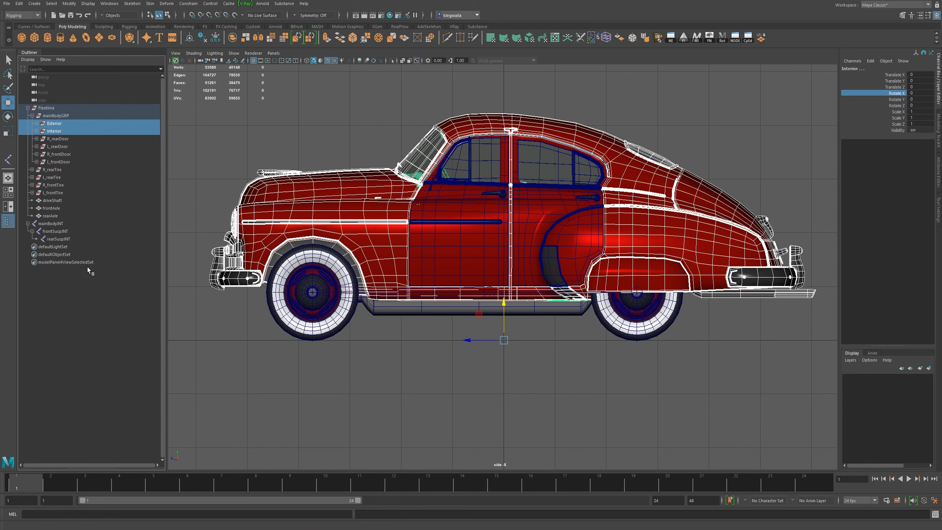
left_click(48, 123)
left_click(56, 130, "shift")
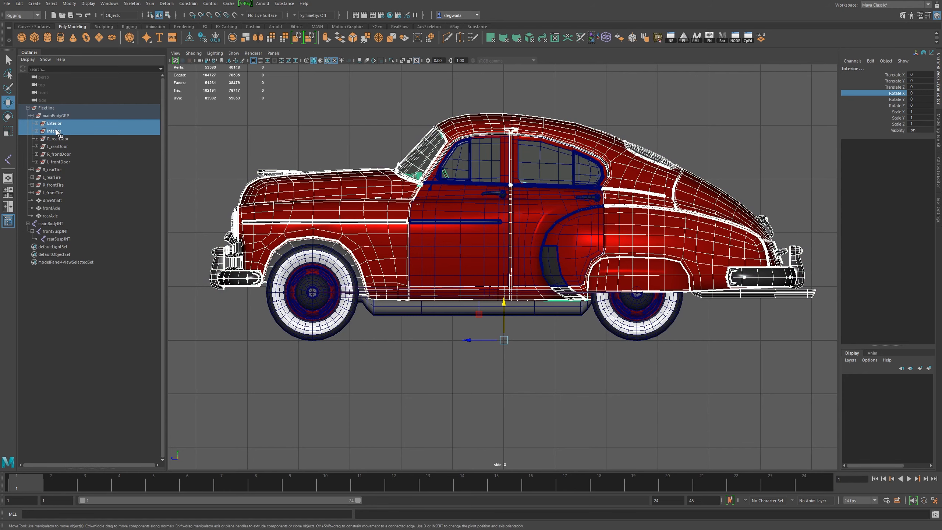
left_click(59, 241, "ctrl")
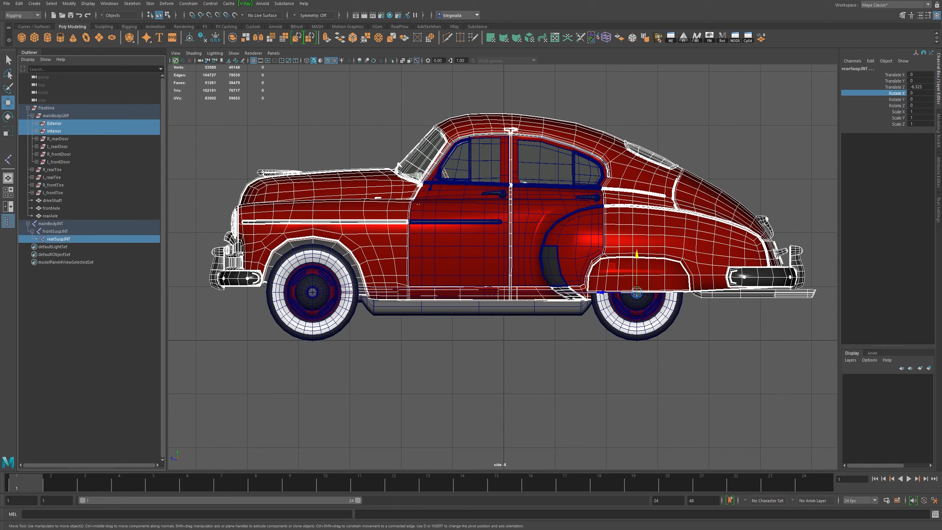
left_click(150, 4)
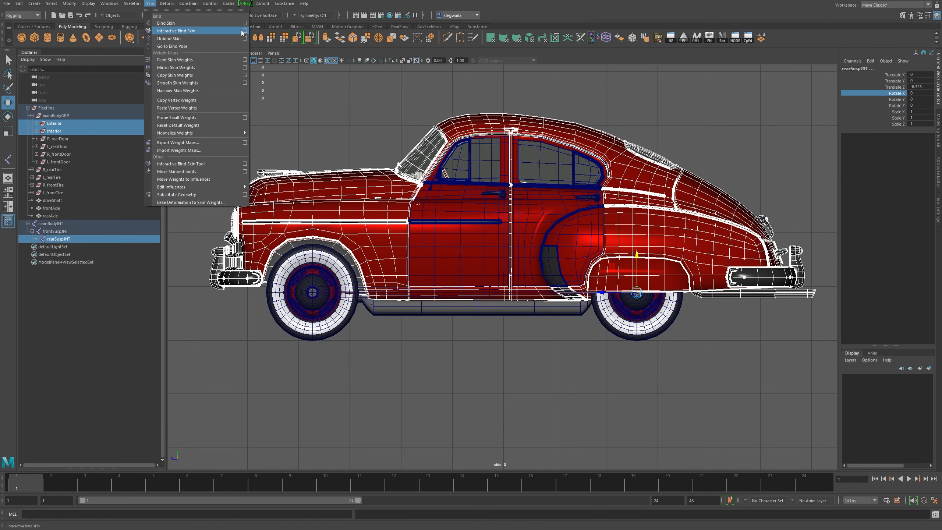
left_click(244, 23)
left_click(509, 78)
left_click(521, 95)
left_click(593, 89)
left_click(586, 105)
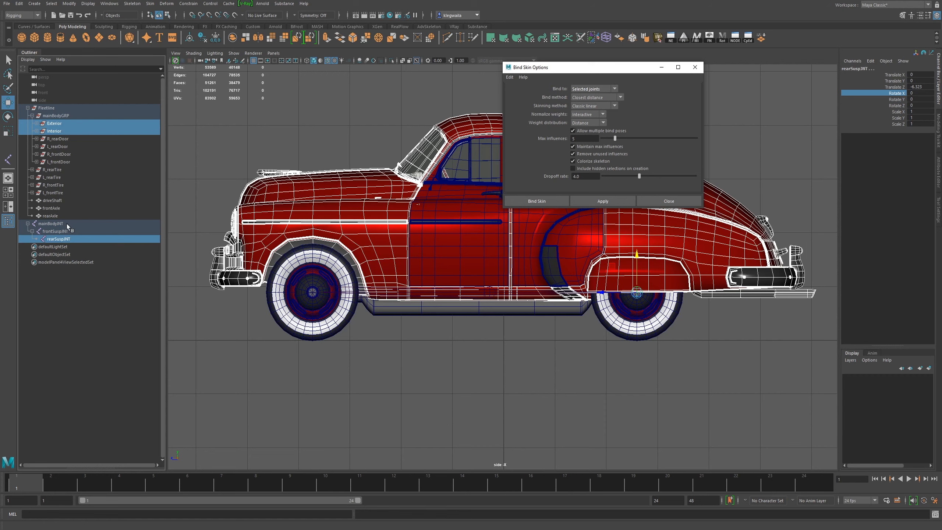
left_click(548, 201)
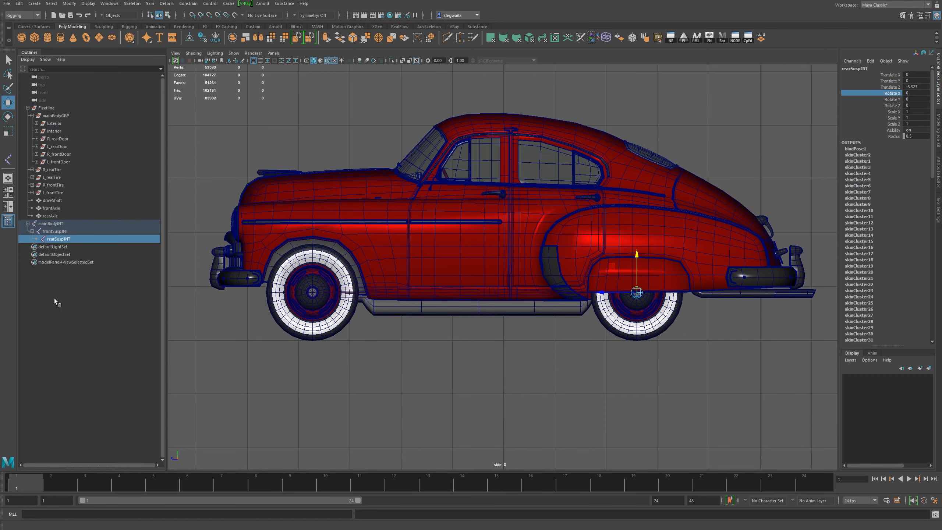
Rotate rearSuspJNT to test how the bound car body follows it, and undo the rotation
key("e")
left_click_drag(614, 270, 534, 226)
key("ctrl+z")
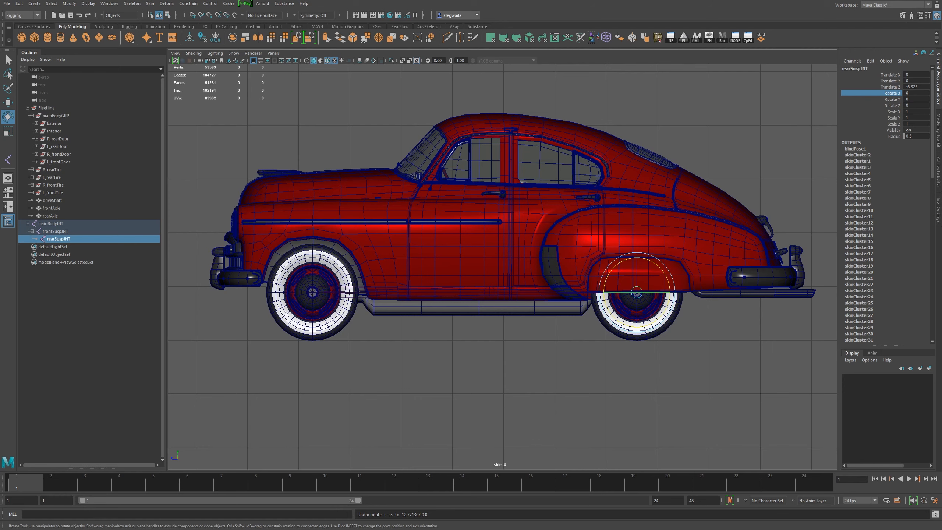
Reopen the Bind Skin options to review the binding settings, and close them without binding
left_click(153, 4)
left_click(245, 25)
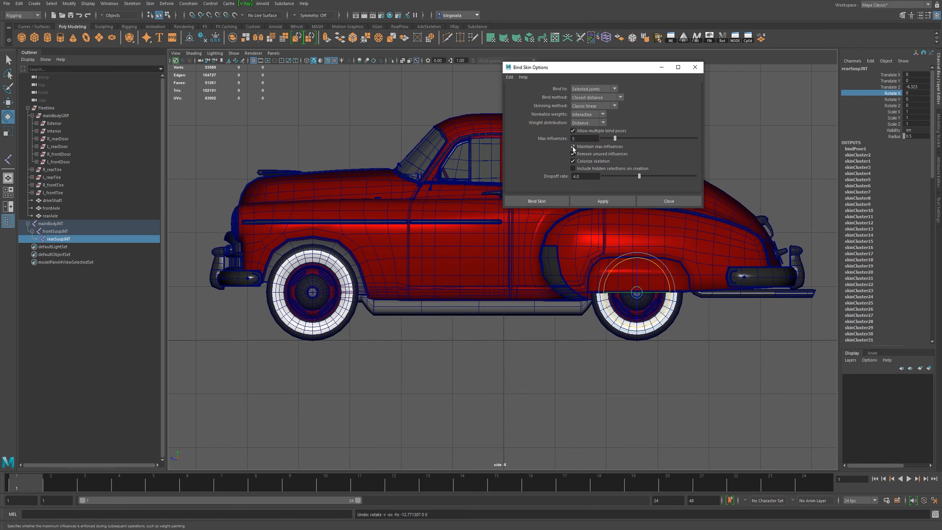
left_click(669, 201)
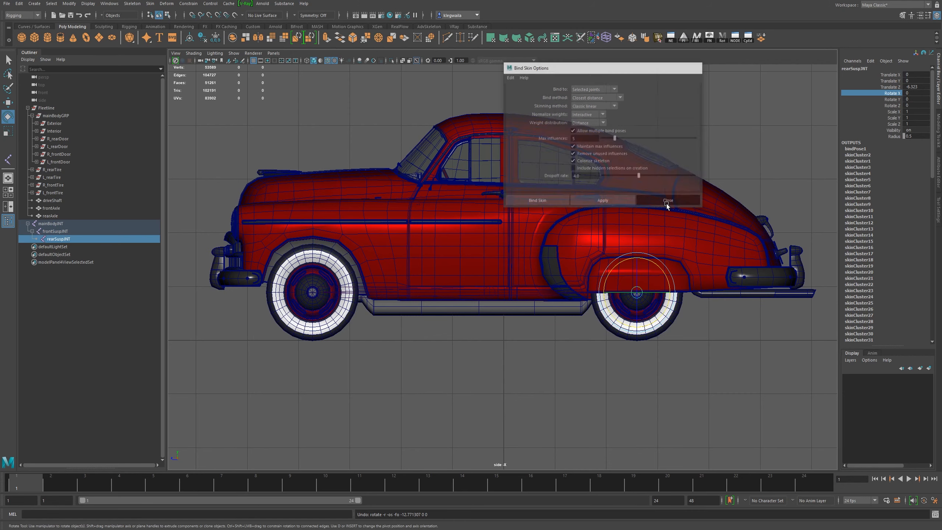
Test-rotate rearSuspJNT and frontSuspJNT in the side view to check how the body tilts about each wheel hub, and undo the rotations
middle_click_drag(397, 264, 431, 264, "alt")
right_click_drag(510, 284, 475, 279, "alt")
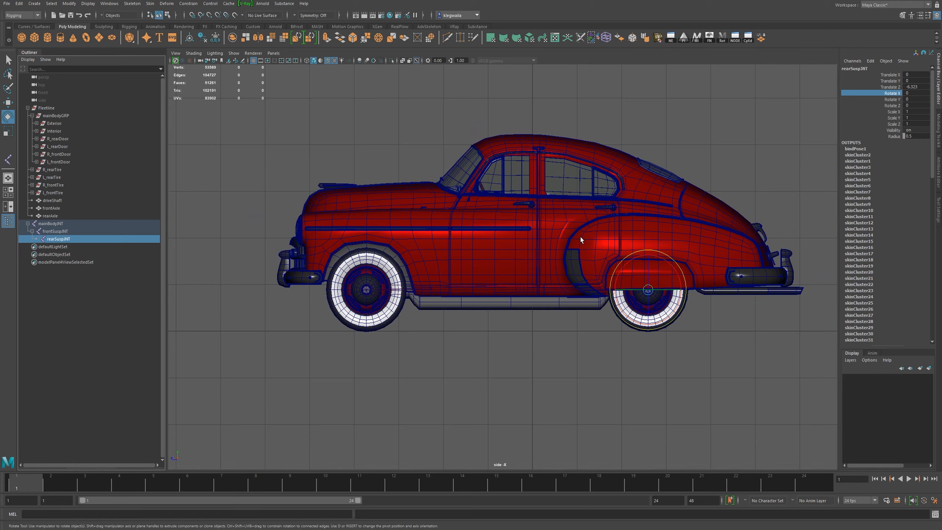
left_click_drag(625, 265, 600, 270)
left_click(56, 231)
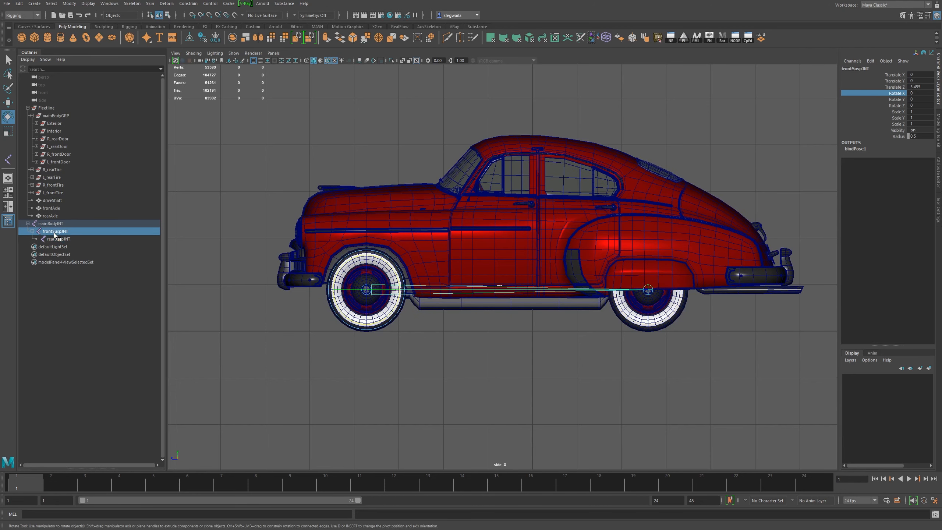
left_click_drag(396, 268, 400, 266)
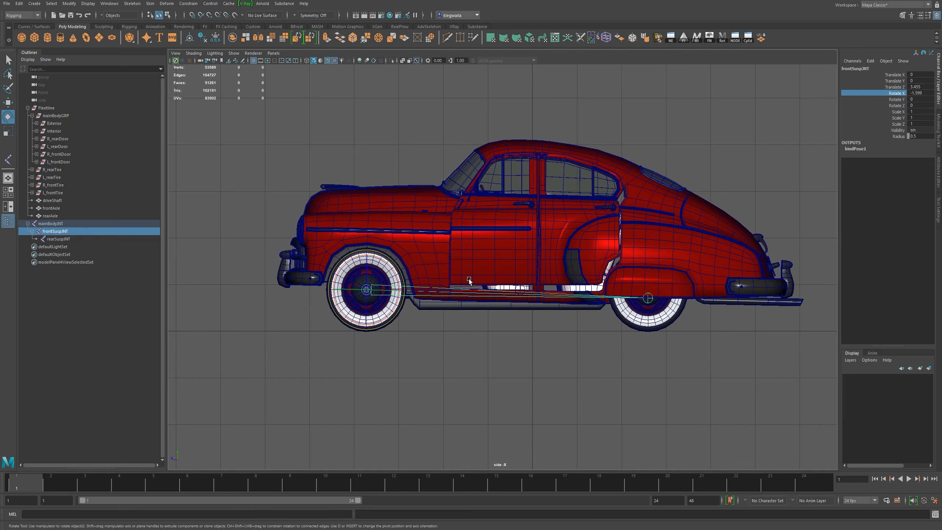
key("ctrl+z")
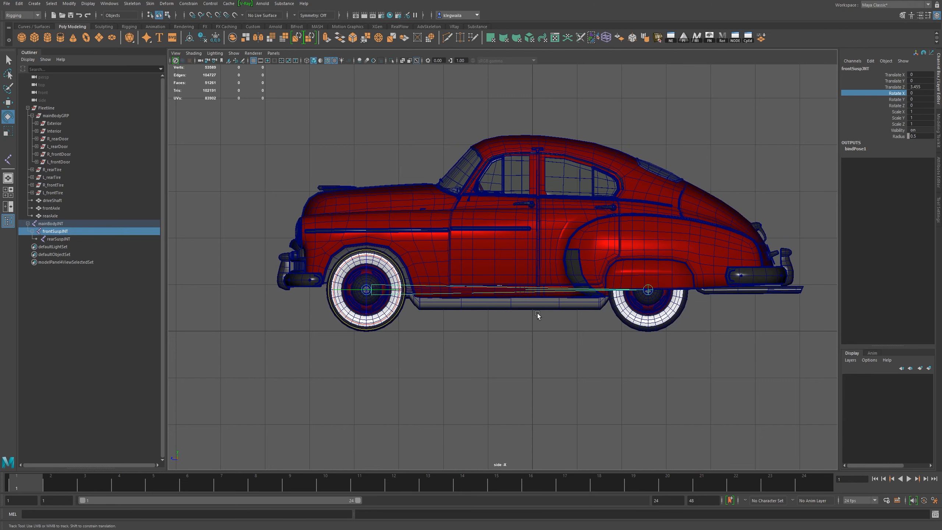
Move mainBodyJNT to test how the whole joint chain and bound body follow, and undo the moves
middle_click_drag(522, 271, 524, 282, "alt")
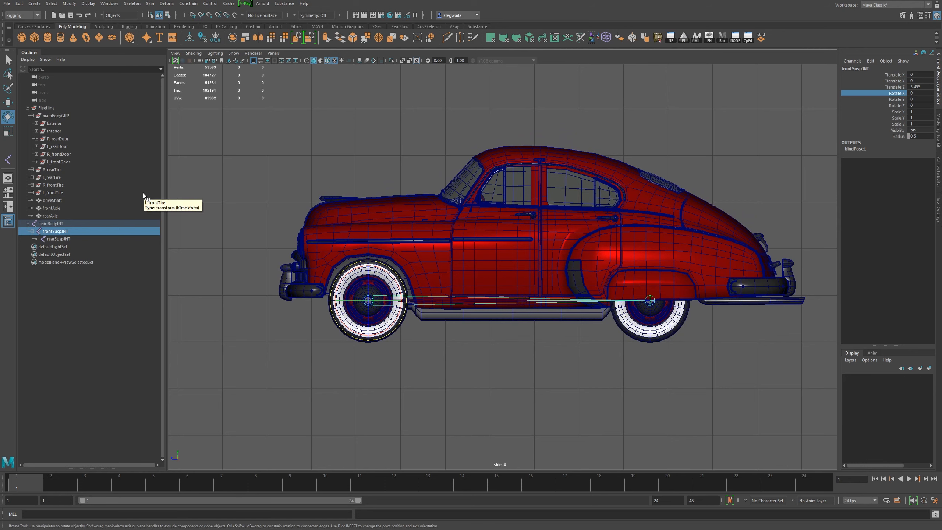
left_click(51, 223)
key("w")
left_click_drag(523, 276, 189, 189)
key("ctrl+z")
key("ctrl+z")
left_click_drag(525, 265, 529, 269)
key("ctrl+z")
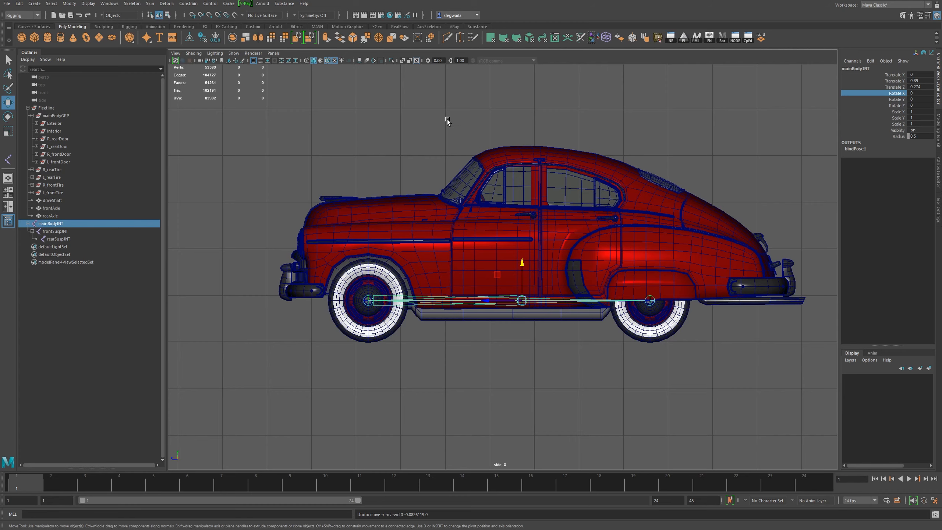
Start an EP curve on the grid above the car and draw an upward arrowhead four grid units wide and two high
middle_click_drag(410, 152, 423, 181, "alt")
middle_click_drag(402, 148, 419, 227, "alt")
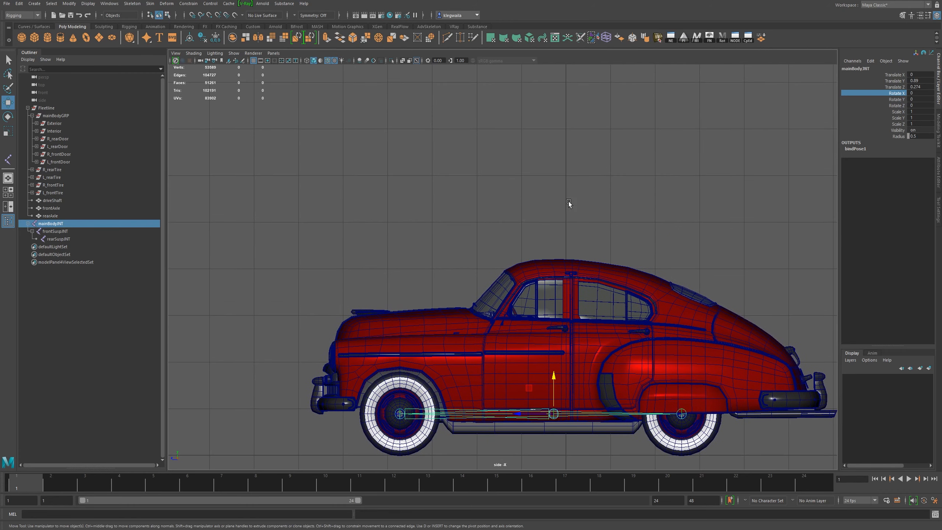
mouse_move(417, 185)
middle_mouse_down("alt")
mouse_move(425, 196)
mouse_move(409, 202)
middle_mouse_up("alt")
middle_click_drag(515, 216, 498, 221, "alt")
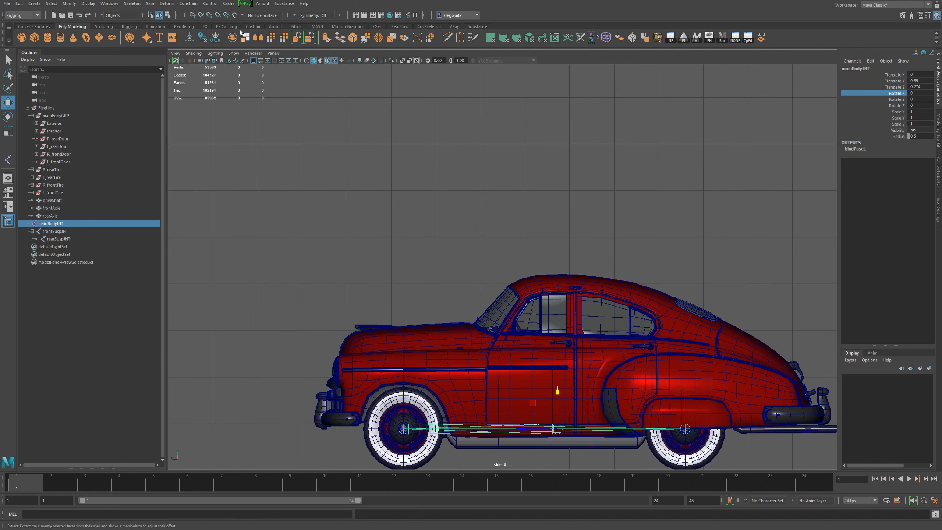
left_click(34, 26)
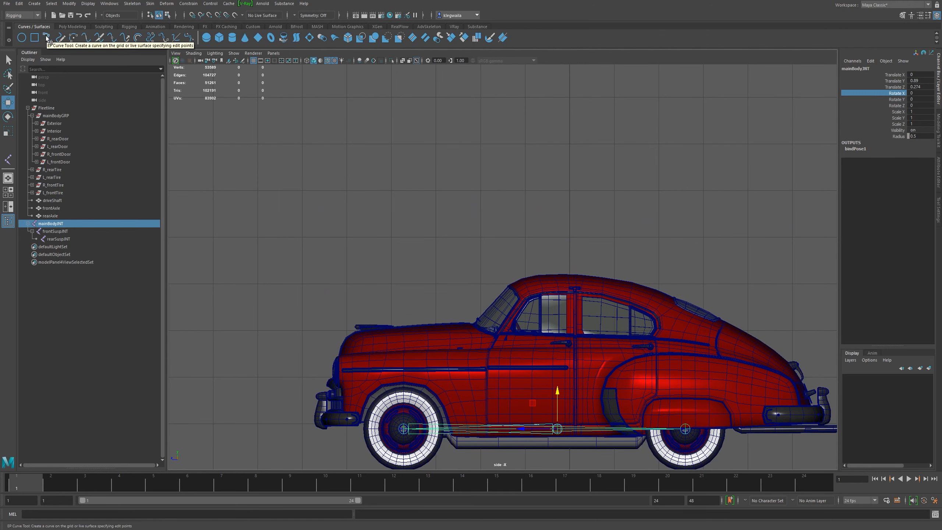
left_click(47, 38)
middle_click_drag(368, 192, 362, 216, "alt")
right_click_drag(379, 219, 387, 171, "alt")
middle_click_drag(386, 170, 390, 216, "alt")
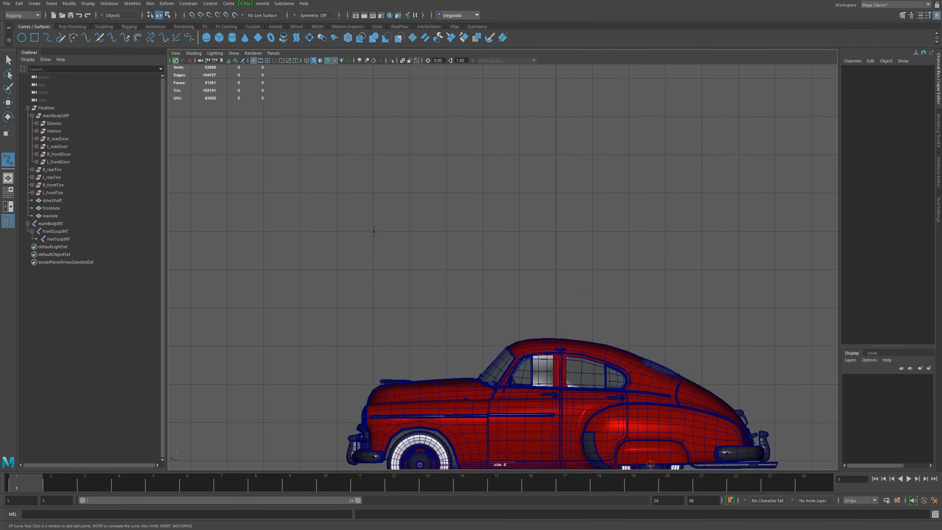
middle_click_drag(387, 204, 393, 227, "alt")
right_click_drag(393, 227, 405, 205, "alt")
middle_click_drag(406, 205, 425, 251, "alt")
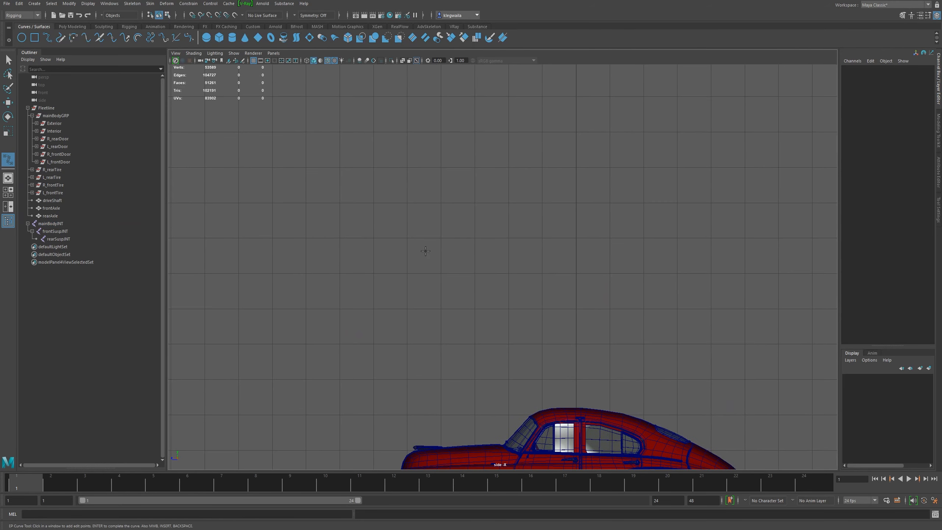
left_click(401, 237)
left_click(374, 237)
left_click(440, 169)
left_click(508, 237)
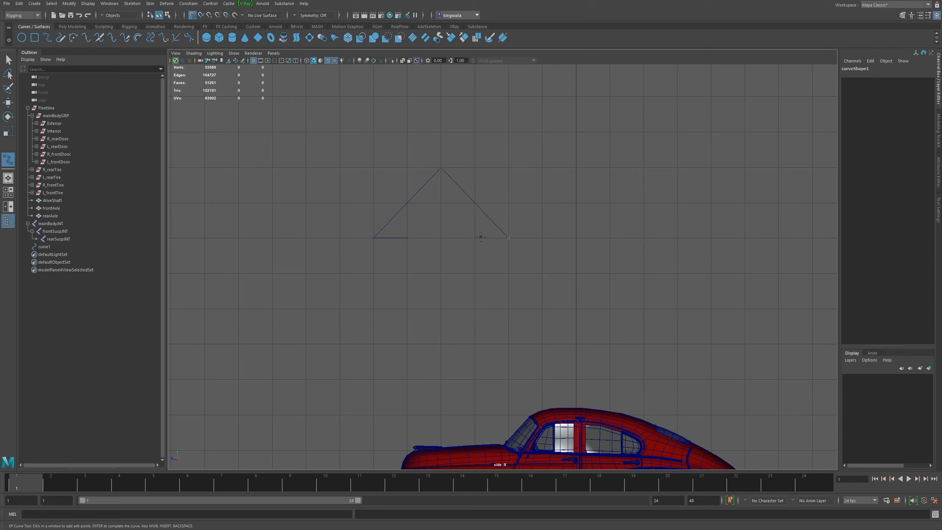
Complete the curve as a closed double-headed vertical arrow with a shaft two grid units wide and a matching downward arrowhead
left_click(475, 308)
left_click(509, 308)
left_click(441, 380)
left_click(373, 308)
left_click(407, 237)
key("Return")
key("w")
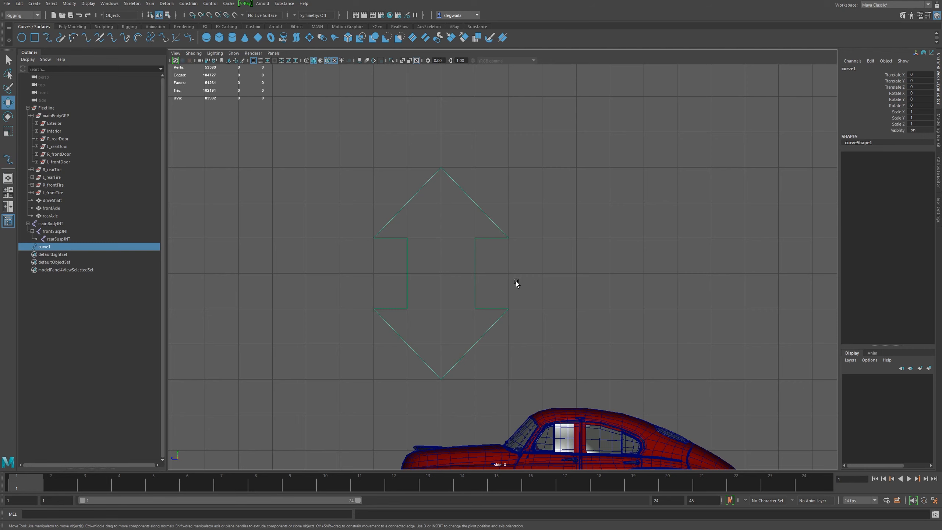
Center the pivot of the double-headed arrow curve
middle_click_drag(442, 279, 449, 256, "alt")
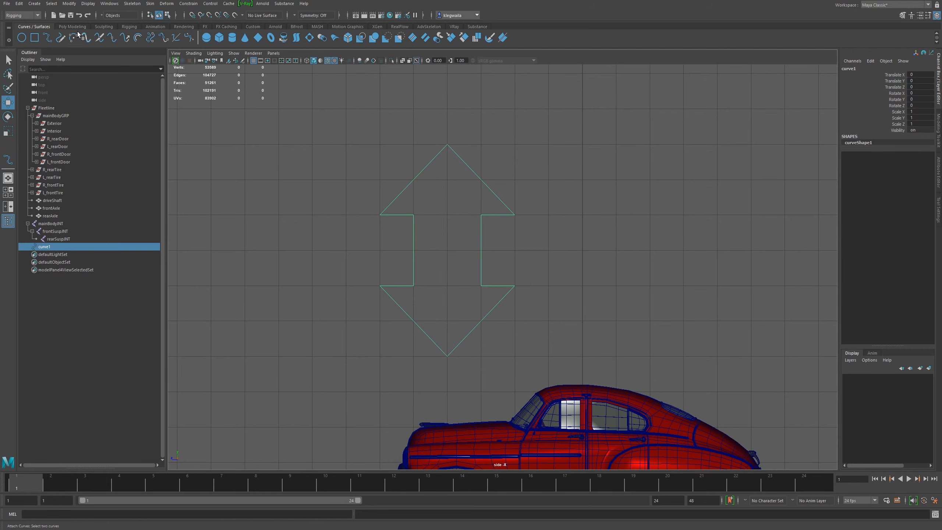
left_click(68, 5)
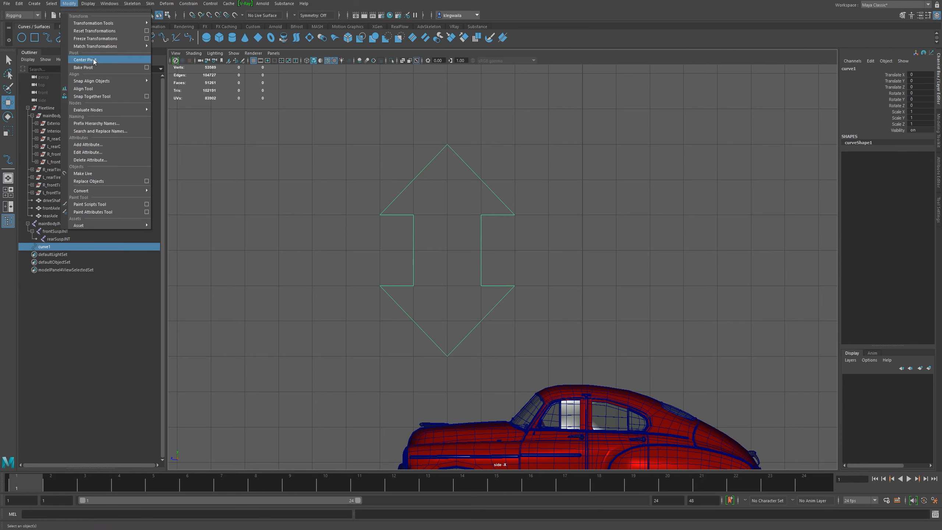
left_click(93, 59)
middle_click_drag(449, 276, 453, 196, "alt")
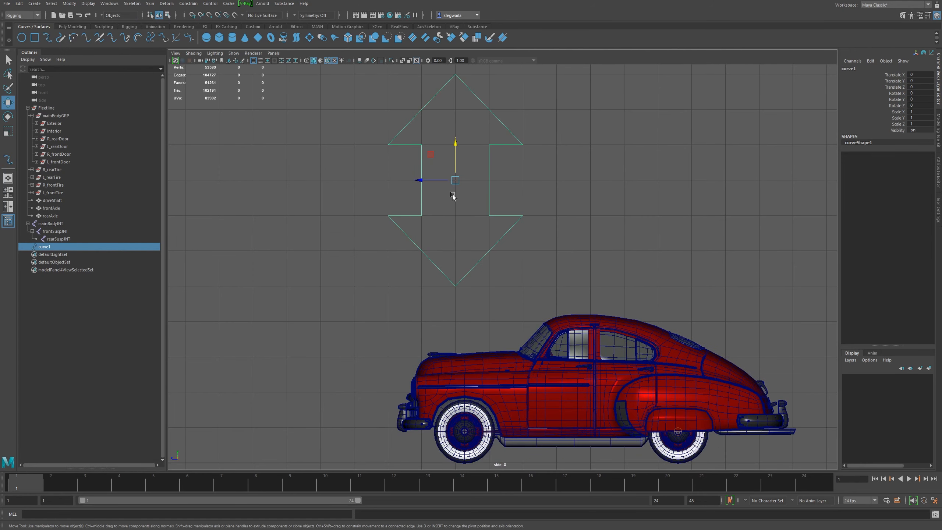
Scale the arrow curve uniformly to about 0.323 and position it above the car's front wheel
left_click_drag(455, 180, 411, 219)
key("r")
key("w")
left_click_drag(482, 240, 466, 288)
middle_click_drag(481, 252, 456, 235, "alt")
key("r")
left_click_drag(437, 283, 440, 253)
Duplicate the arrow curve and move the copy along Z to above the rear of the car, at about Translate Z -7.446
key("w")
left_click_drag(401, 291, 645, 294)
middle_click_drag(698, 276, 677, 264, "alt")
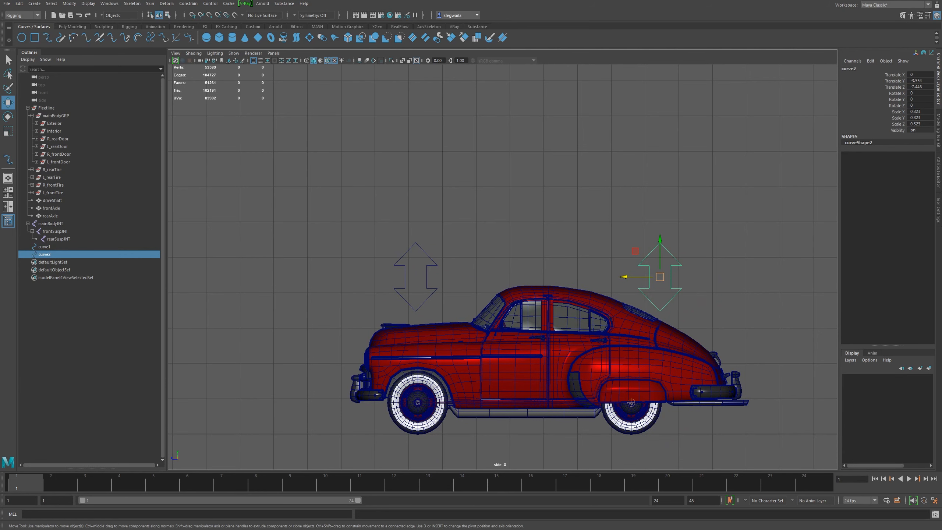
Rename the front arrow curve frontSuspCTRL and the rear arrow curve rearSuspCTRL
left_click(425, 259)
double_click(850, 68)
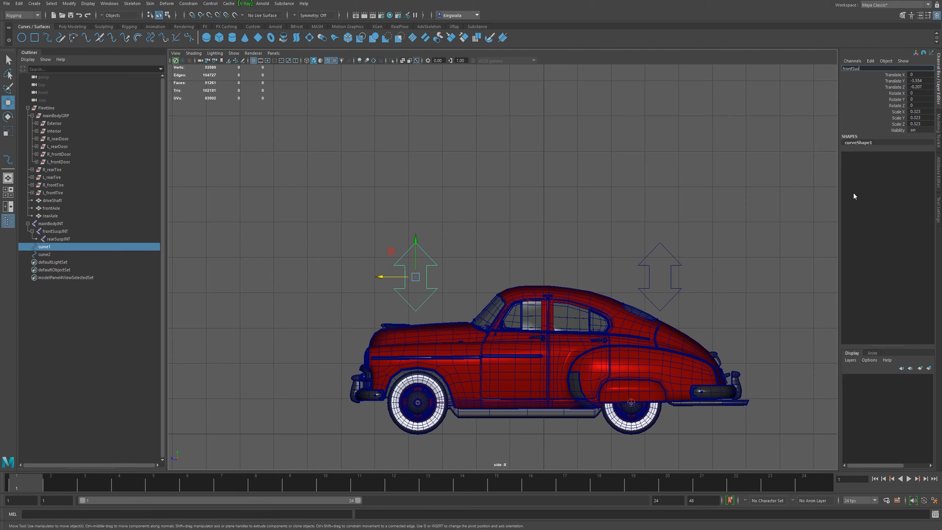
key("Return")
left_click(686, 258)
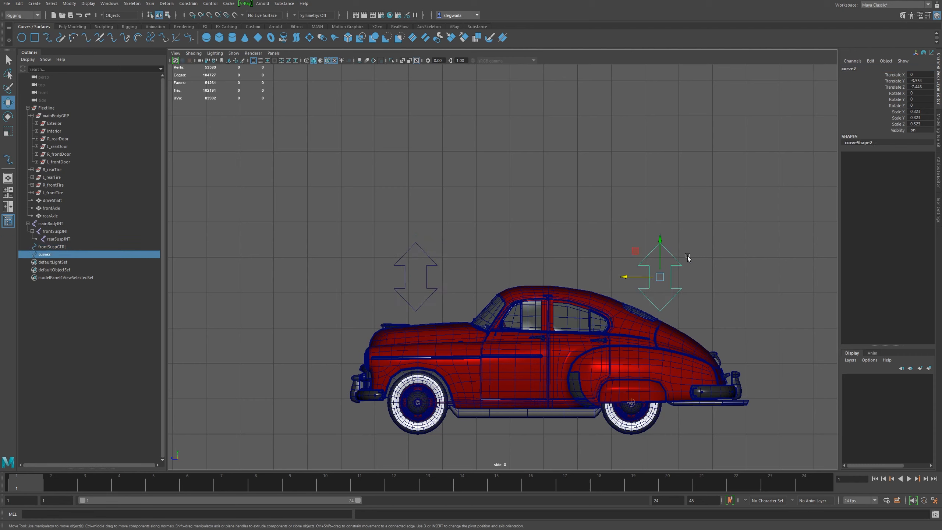
double_click(852, 68)
type("rearSuspCTRL")
key("Return")
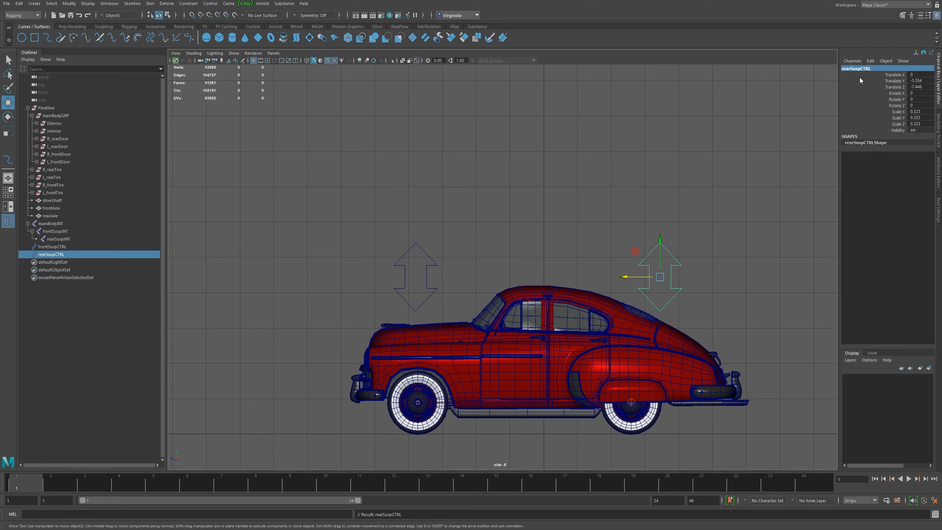
Test-move rearSuspCTRL and frontSuspCTRL vertically, undoing each move
left_click_drag(659, 244, 661, 245)
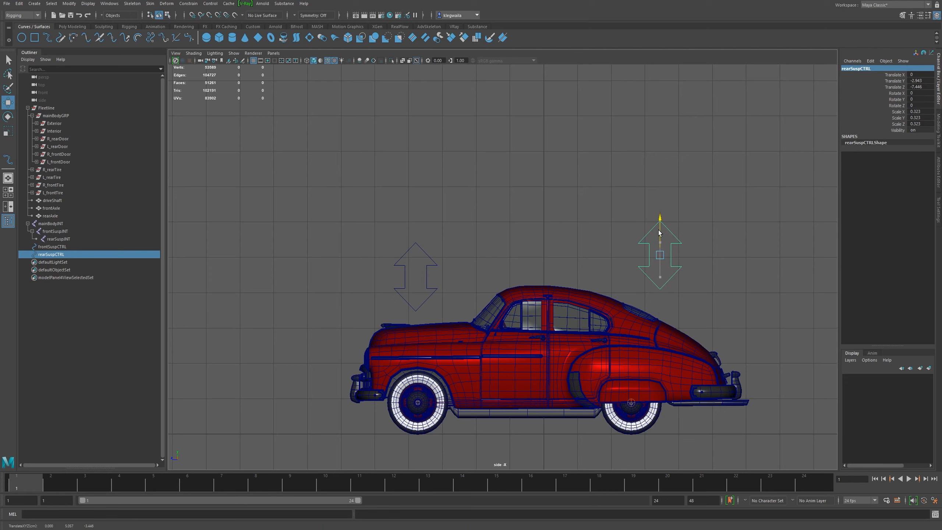
key("ctrl+z")
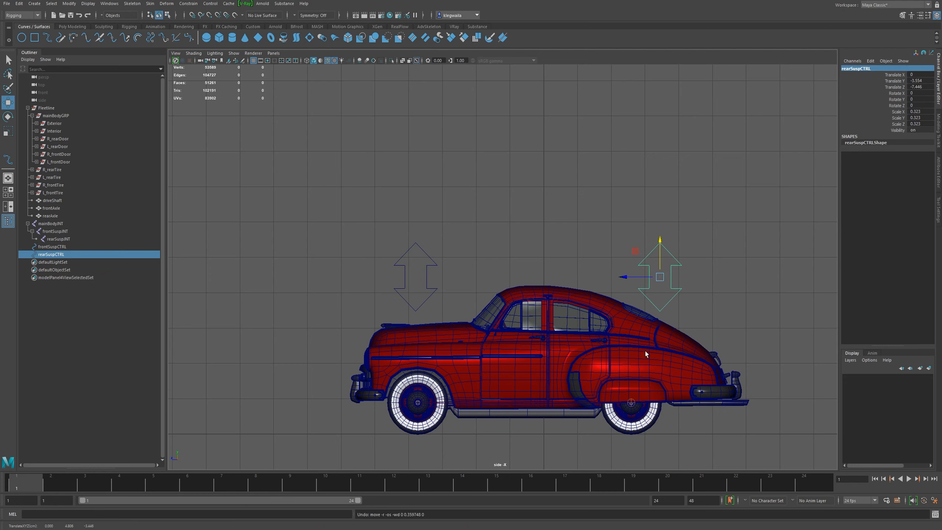
left_click_drag(375, 210, 421, 223)
key("ctrl+z")
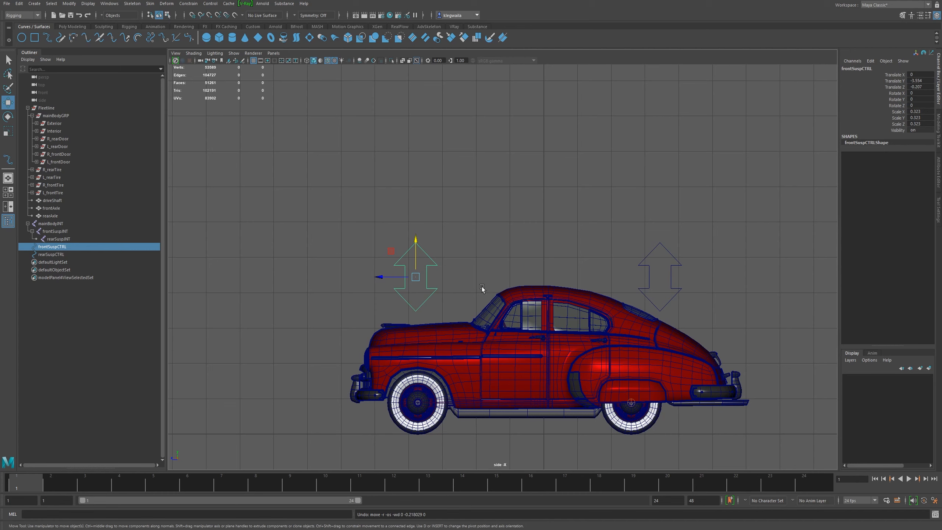
Nudge frontSuspCTRL slightly along Z above the front wheel, to about Translate Z -0.218
left_click_drag(482, 198, 492, 201, "alt")
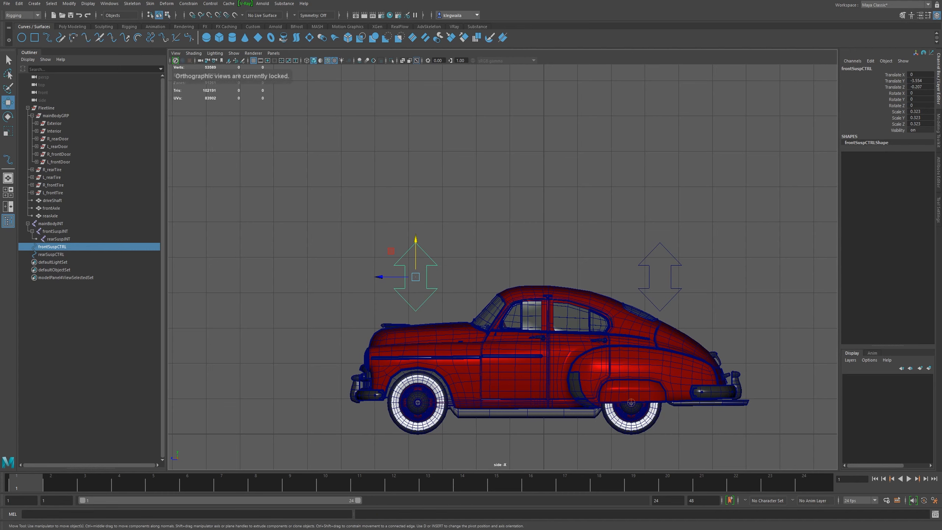
left_click(417, 277)
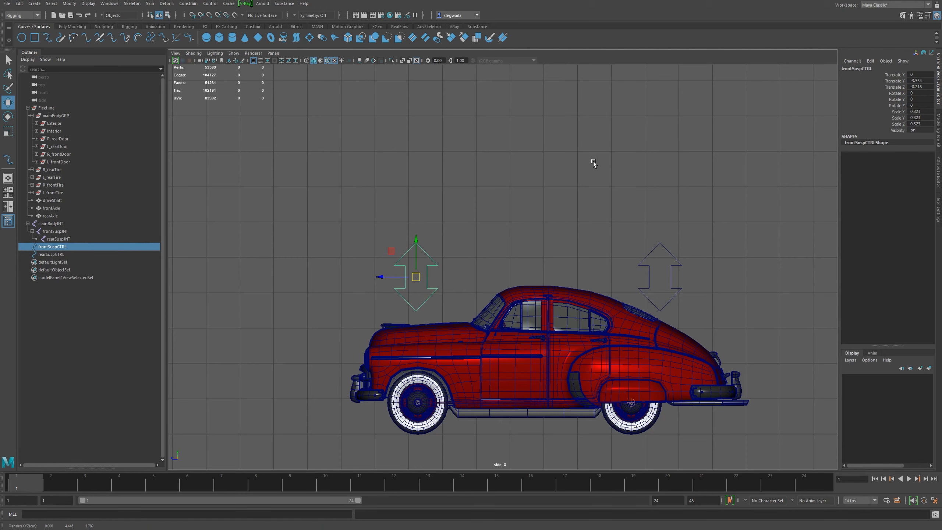
Draw a closed double-headed vertical arrow curve above the car in the side view, snapped to the grid, 4 squares wide and 6 high
middle_click_drag(607, 165, 523, 219, "alt")
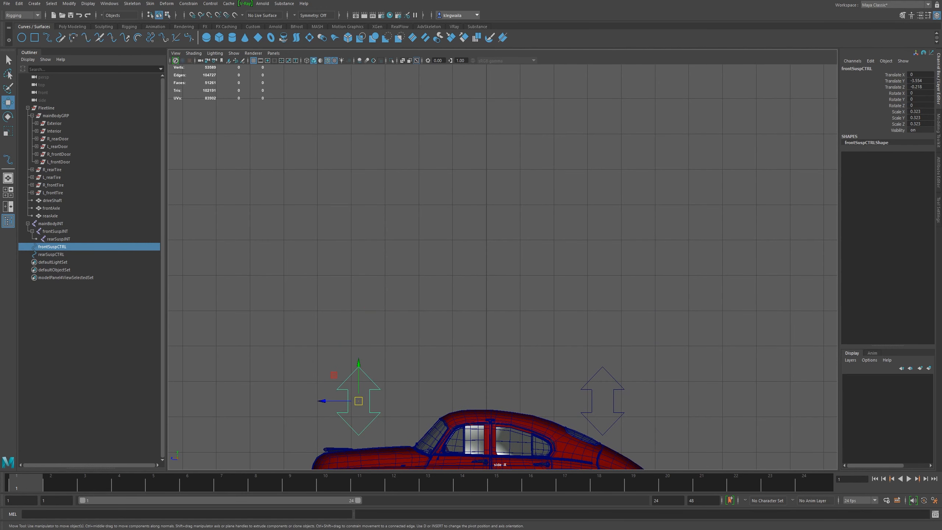
left_click(59, 38)
middle_click_drag(588, 276, 496, 244, "alt")
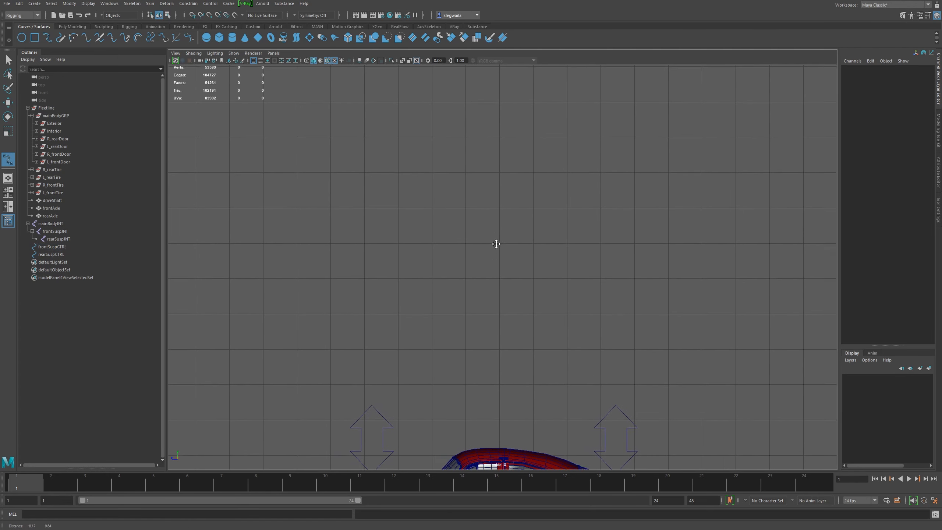
left_click(466, 210)
left_click(434, 210)
left_click(502, 139)
left_click(568, 211)
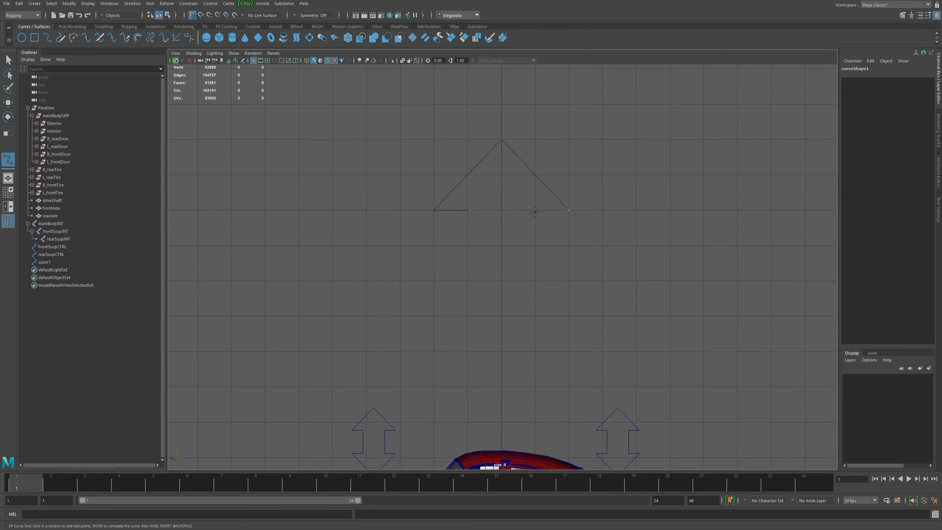
left_click(535, 281)
left_click(569, 280)
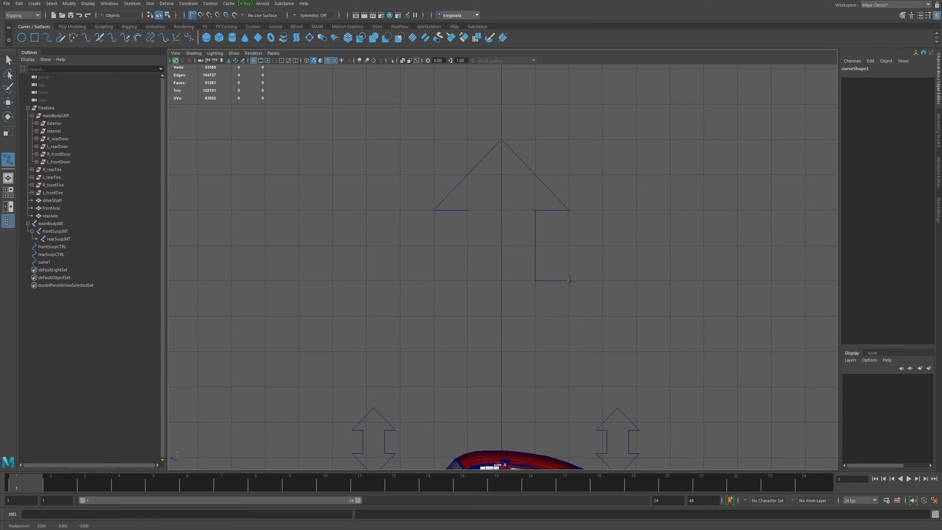
left_click(501, 352)
left_click(435, 281)
left_click(467, 281)
left_click(468, 210)
key("w")
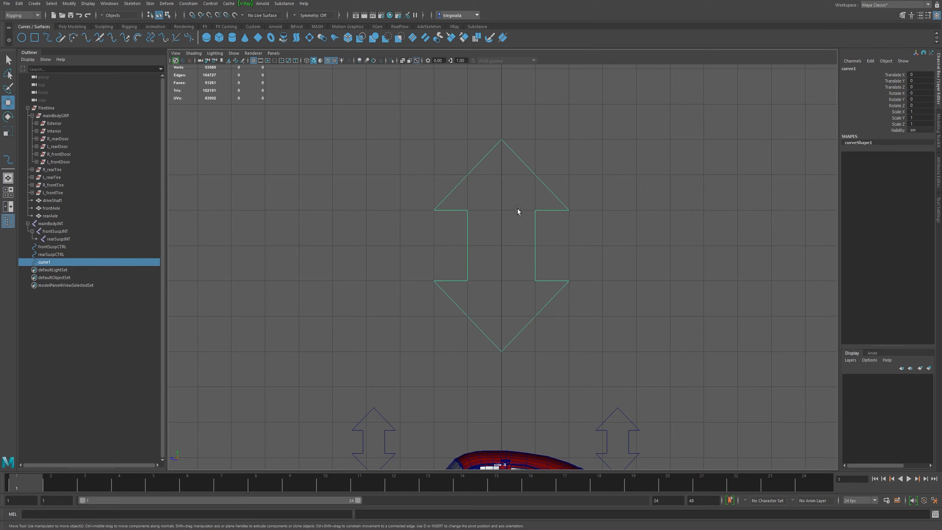
Center the pivot of the new double-headed arrow curve and rotate it 90 degrees about Z so it lies flat
key("space")
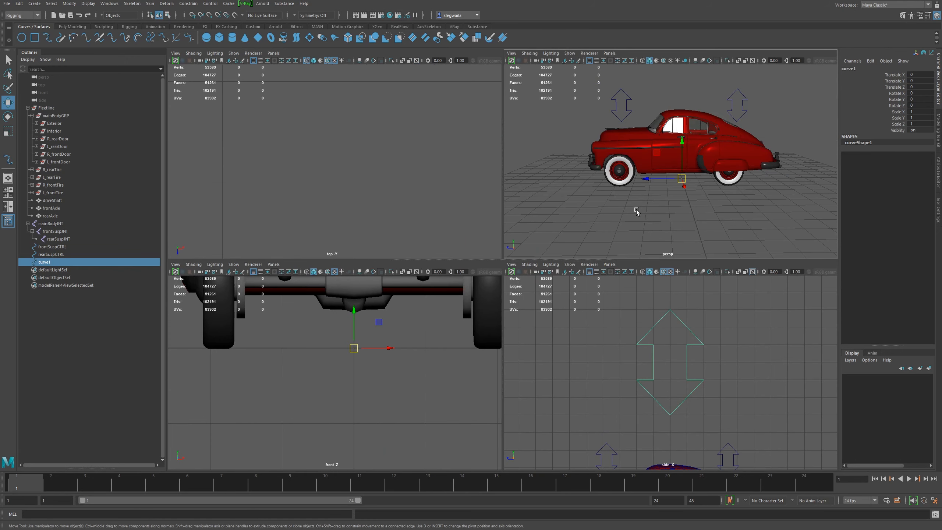
left_click_drag(642, 172, 595, 174, "alt")
left_click(69, 3)
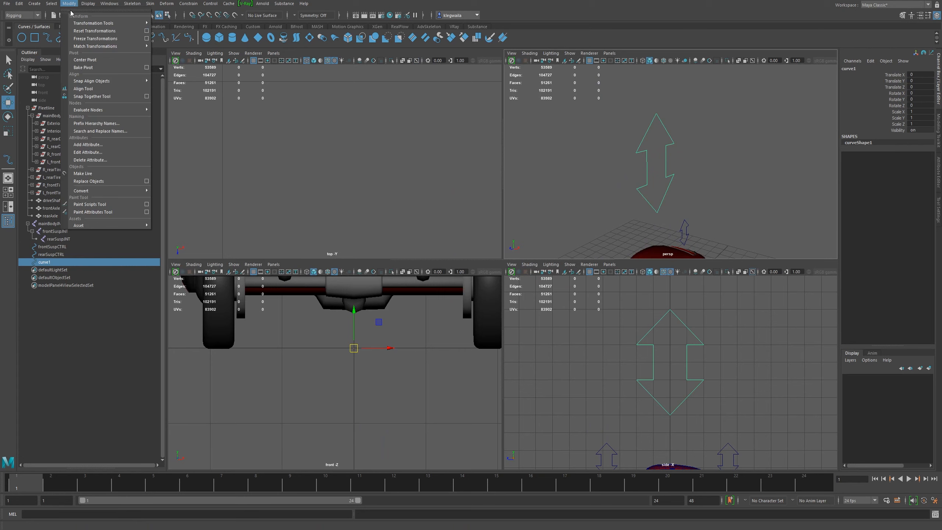
left_click(85, 59)
key("e")
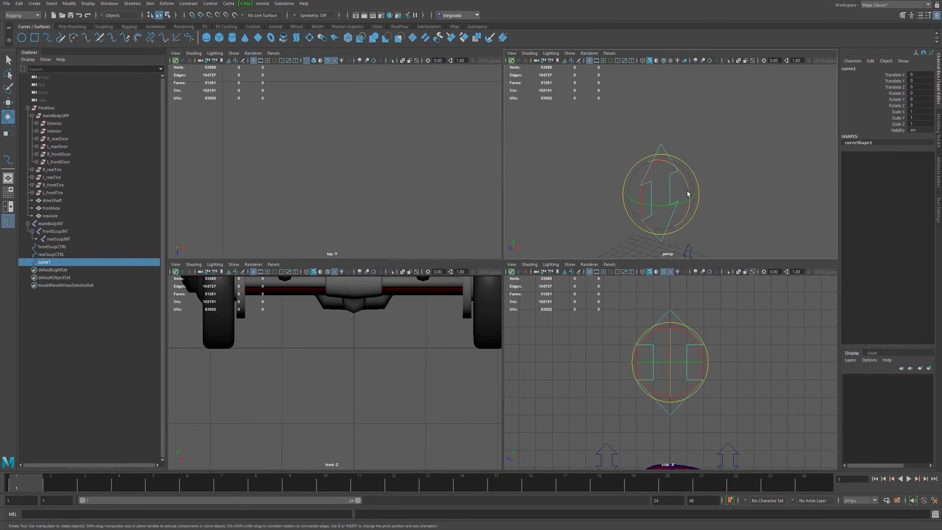
left_click_drag(687, 192, 649, 147)
Draw a grid-snapped, open-bottomed upward arrow curve in the side view, 4 squares wide and 3 high, standing on the flat double arrow
middle_click_drag(766, 368, 738, 356, "alt")
right_click_drag(667, 345, 692, 349, "alt")
middle_click_drag(692, 349, 694, 388, "alt")
right_click_drag(694, 388, 720, 406, "alt")
scroll(721, 406, "up", 1)
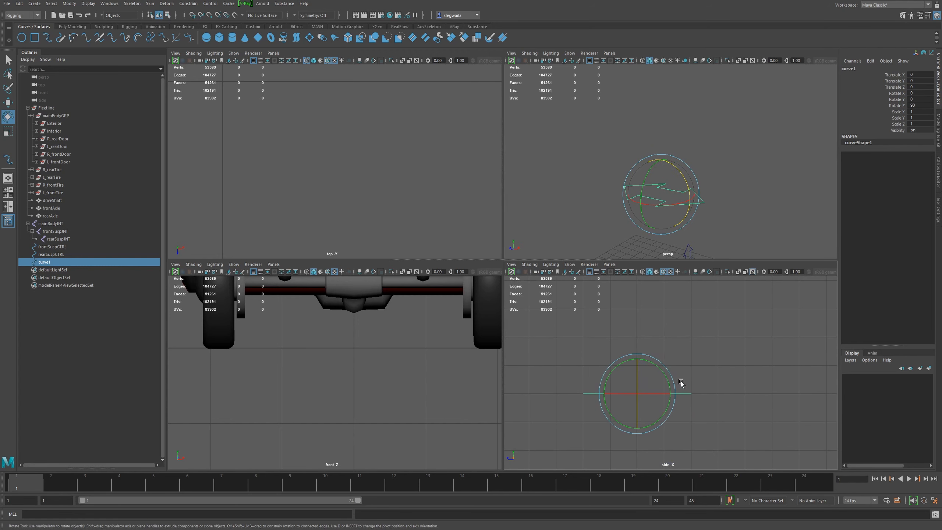
left_click(620, 386)
left_click(596, 393)
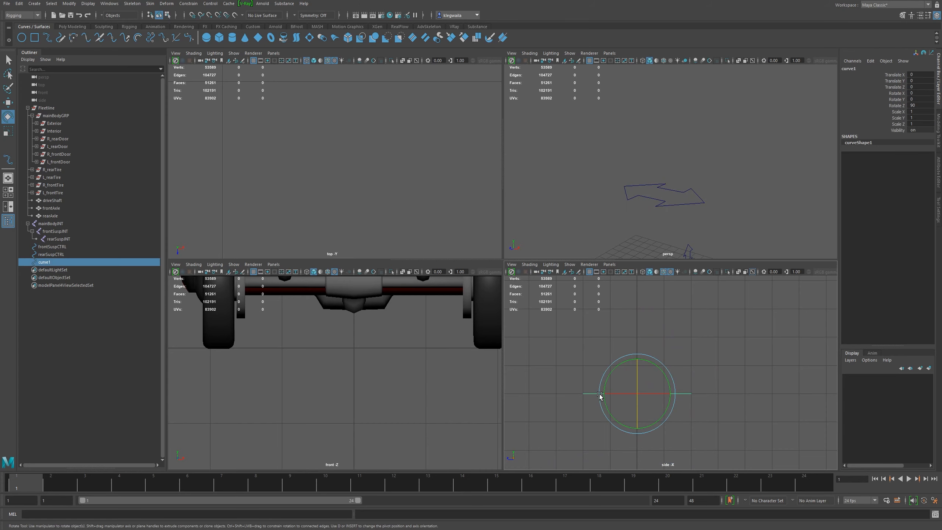
key("space")
middle_click_drag(570, 273, 643, 352, "alt")
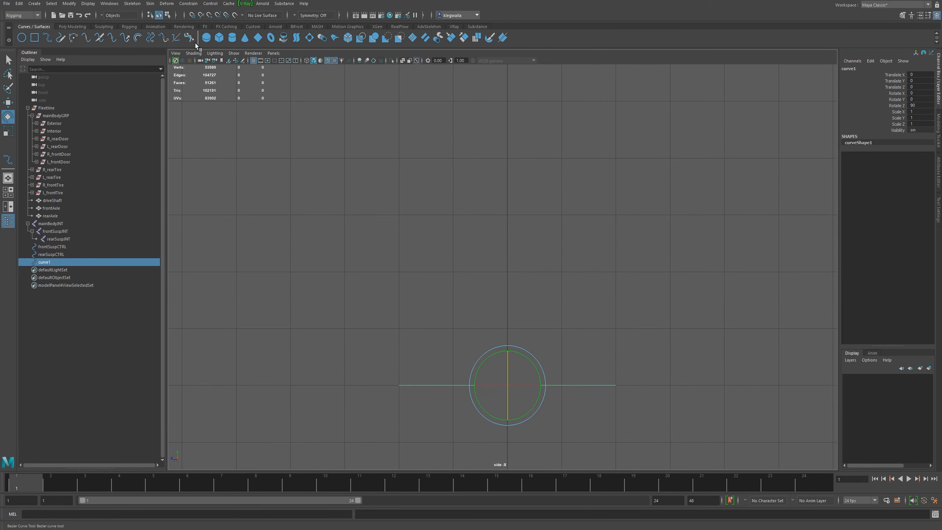
left_click(47, 38)
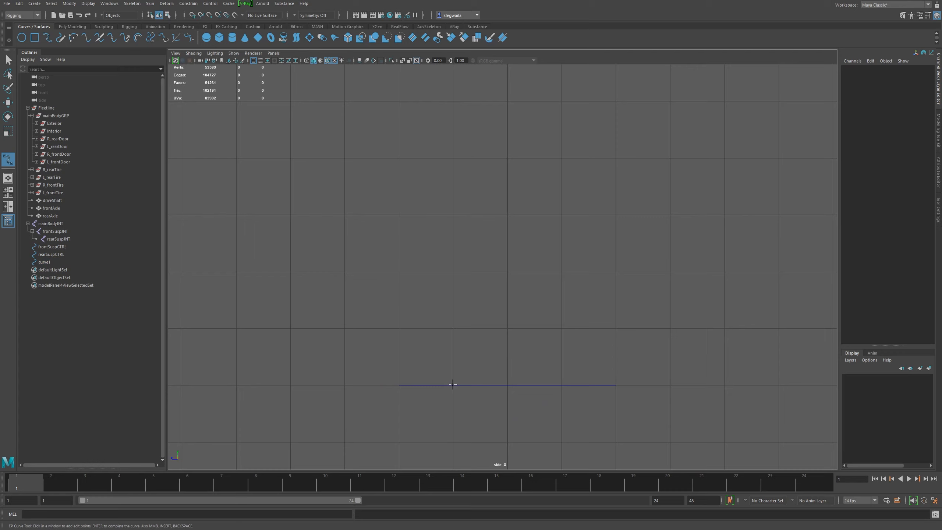
key("x")
left_click(453, 385)
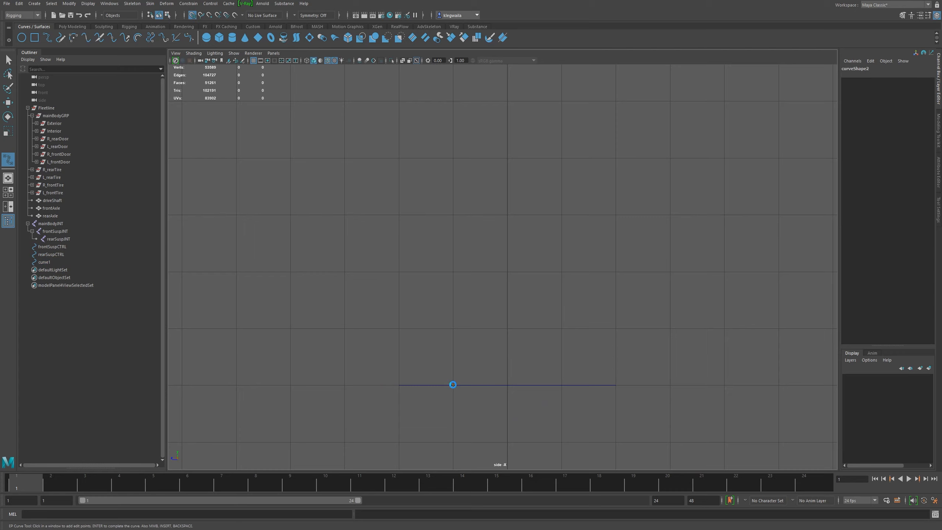
left_click(454, 329)
left_click(399, 327)
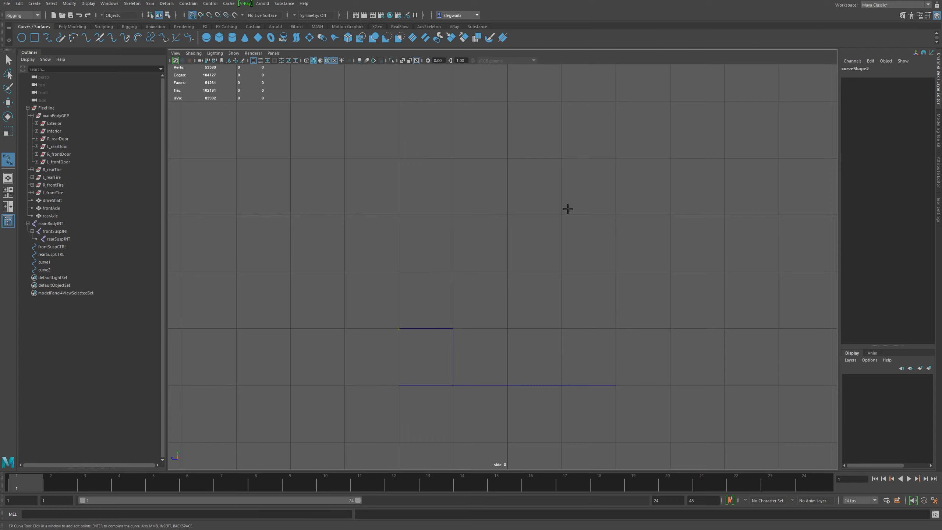
left_click(513, 212)
left_click(616, 329)
left_click(561, 328)
left_click(562, 385)
key("Return")
key("e")
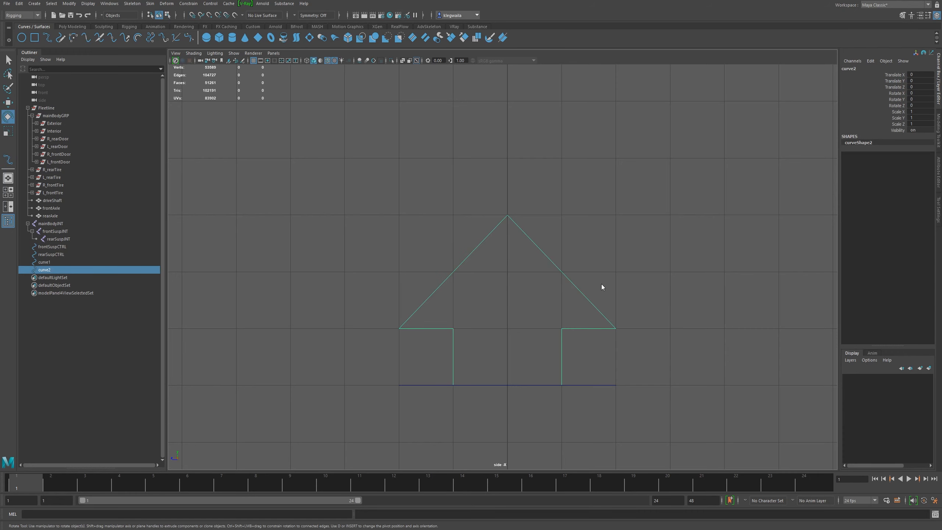
Examine the flat double arrow and the upright arrow from several angles, selecting each curve to check that they are separate objects
key("space")
left_click_drag(669, 193, 624, 210, "alt")
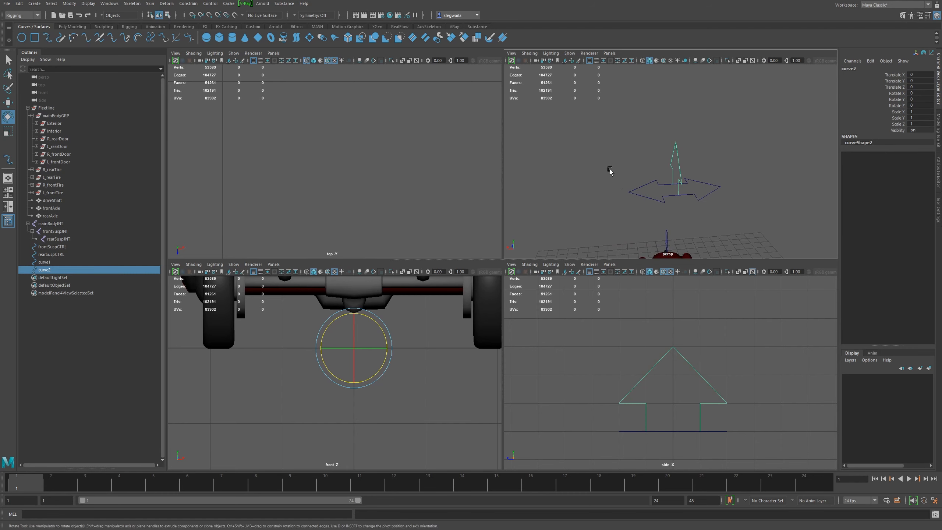
left_click_drag(729, 164, 704, 188, "alt")
left_click(704, 189)
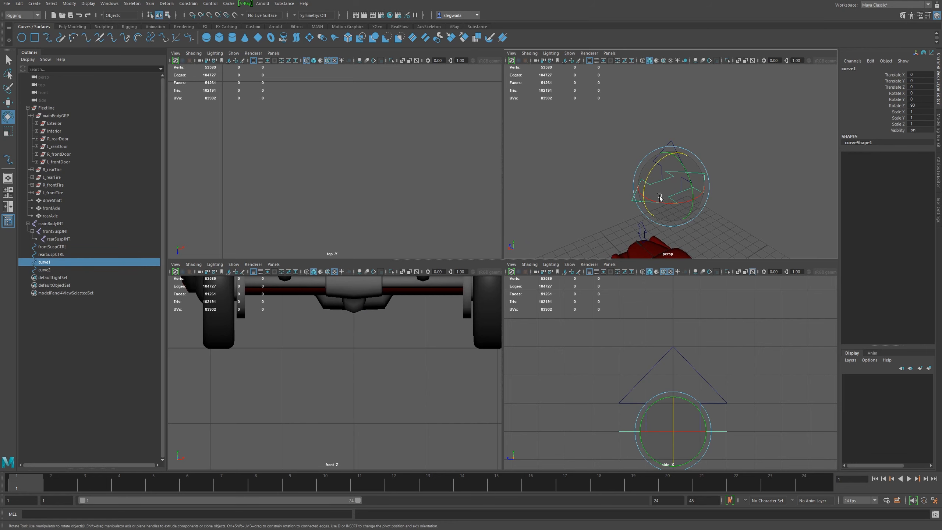
key("w")
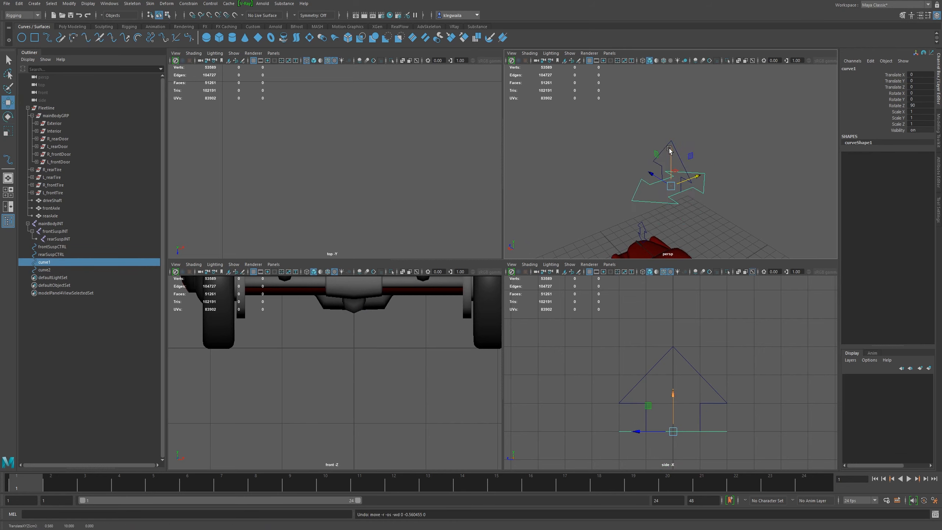
left_click(672, 138)
left_click(673, 145)
left_click_drag(673, 145, 624, 161, "alt")
left_click_drag(665, 189, 685, 181, "alt")
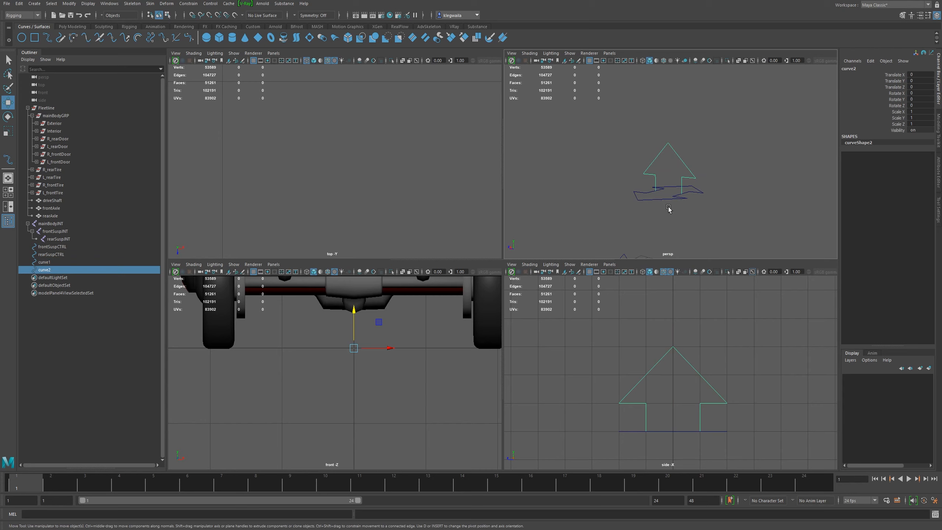
left_click(675, 189)
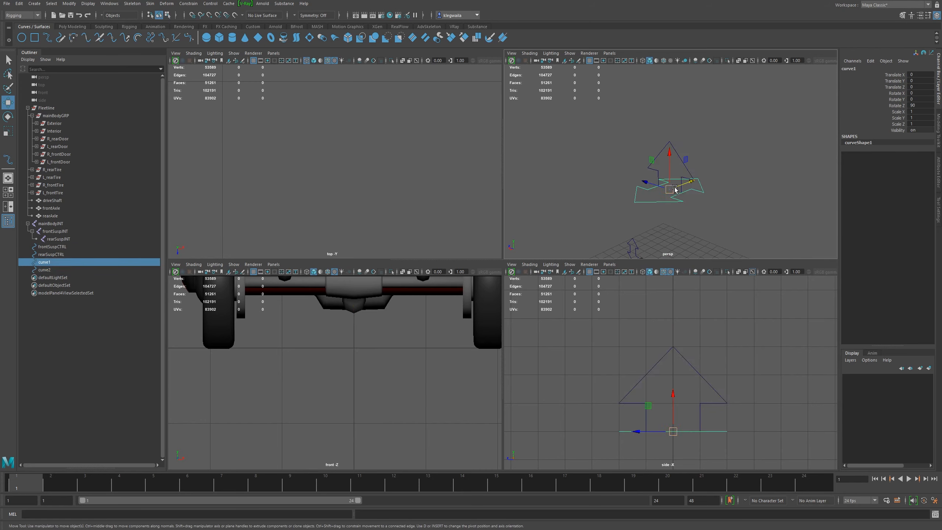
left_click(659, 155)
left_click_drag(659, 157, 683, 195, "alt")
left_click(668, 205)
left_click(664, 143)
left_click(677, 201)
right_click_drag(682, 195, 672, 214, "alt")
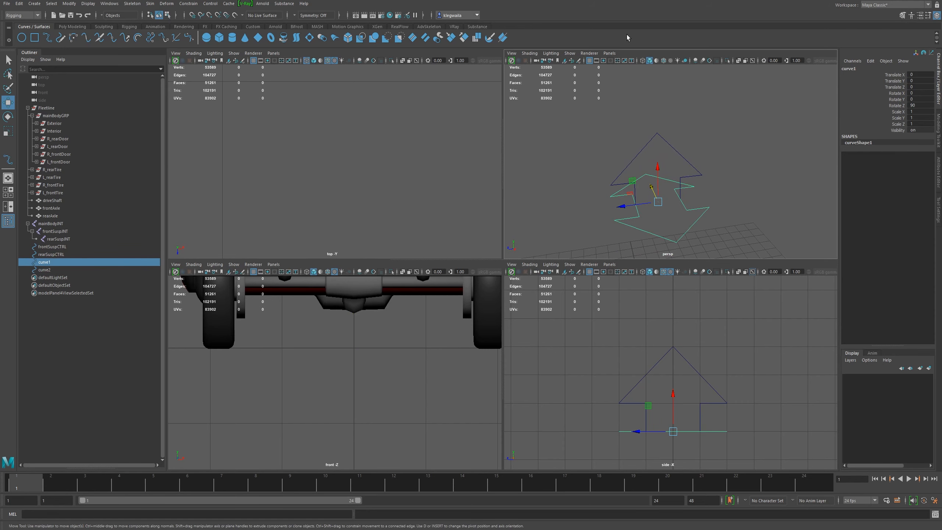
Try combining curve1 and curve2 by grouping them and selecting the group from the perspective view
left_click(676, 152)
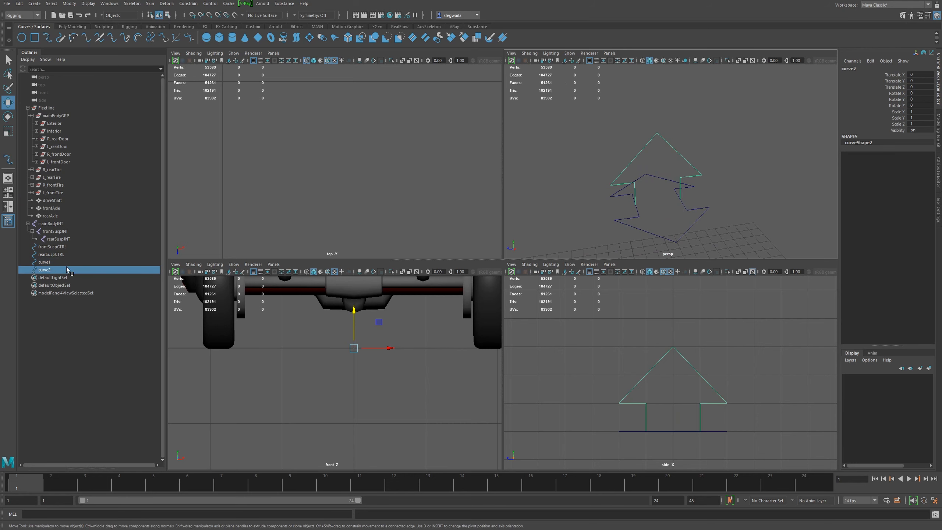
left_click(52, 263, "ctrl")
key("ctrl+g")
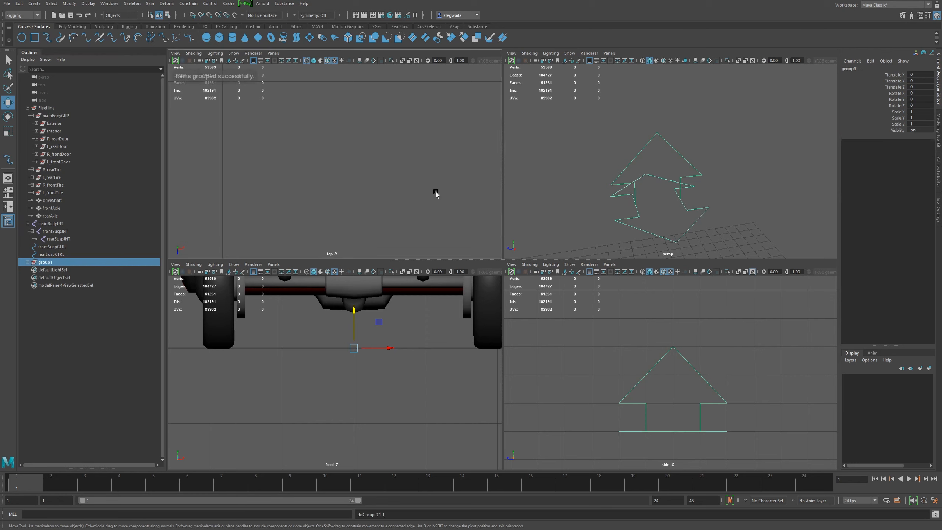
left_click(747, 115)
left_click(701, 174)
left_click(699, 218)
key("Up")
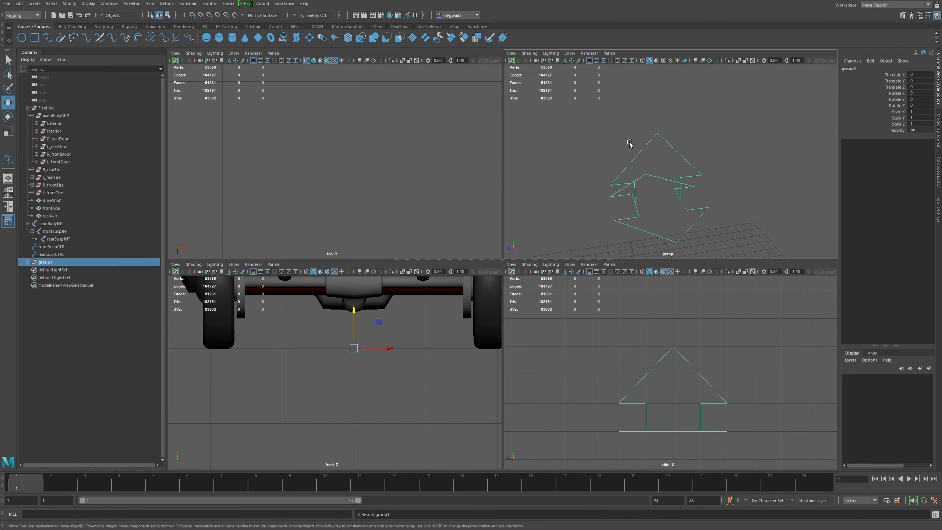
Undo the grouping of the two arrow curves
key("ctrl+z")
key("ctrl+z")
key("ctrl+z")
key("ctrl+z")
key("ctrl+z")
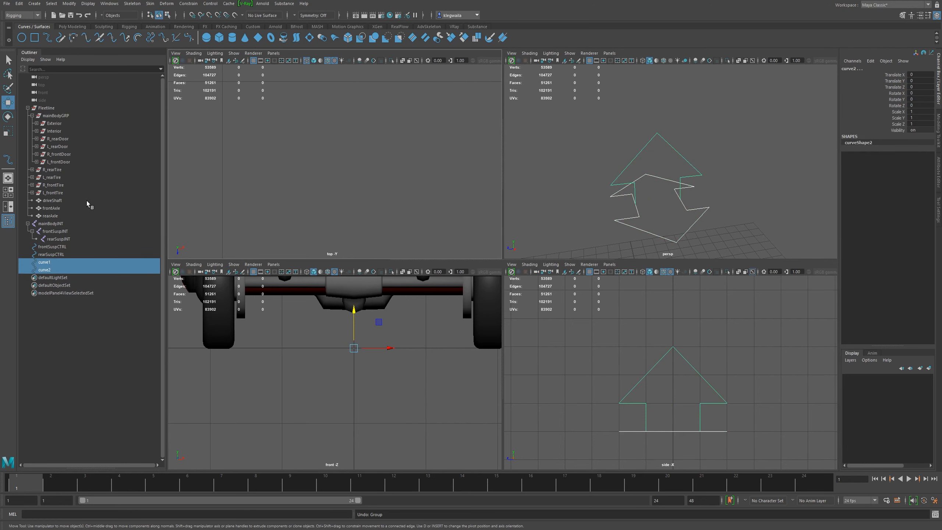
Display shape nodes in the Outliner and expand curve1 and curve2 to reveal their shapes
right_click(106, 238)
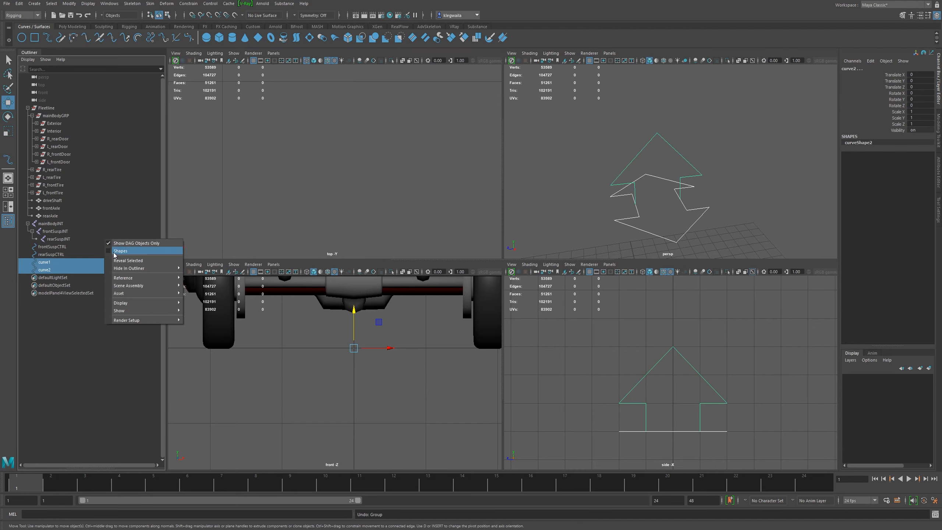
left_click(114, 254)
left_click(29, 269)
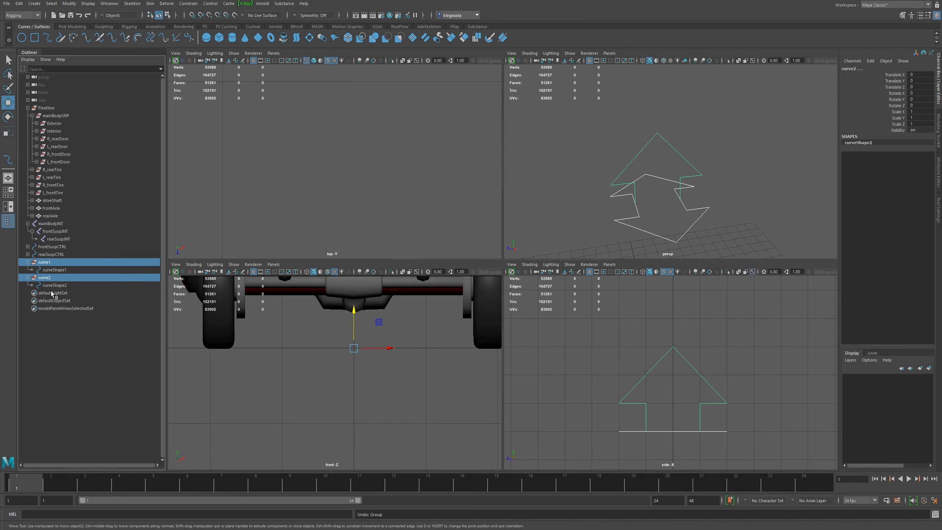
Try to parent curveShape2 under curve1 with the MEL command parent -r -s, inspect the combined curve, and undo the parenting
left_click(48, 285)
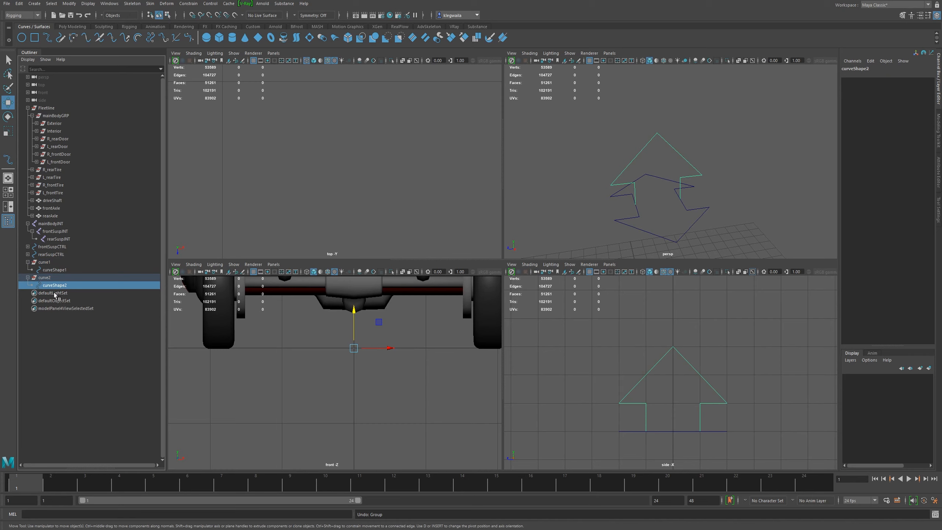
left_click(44, 281)
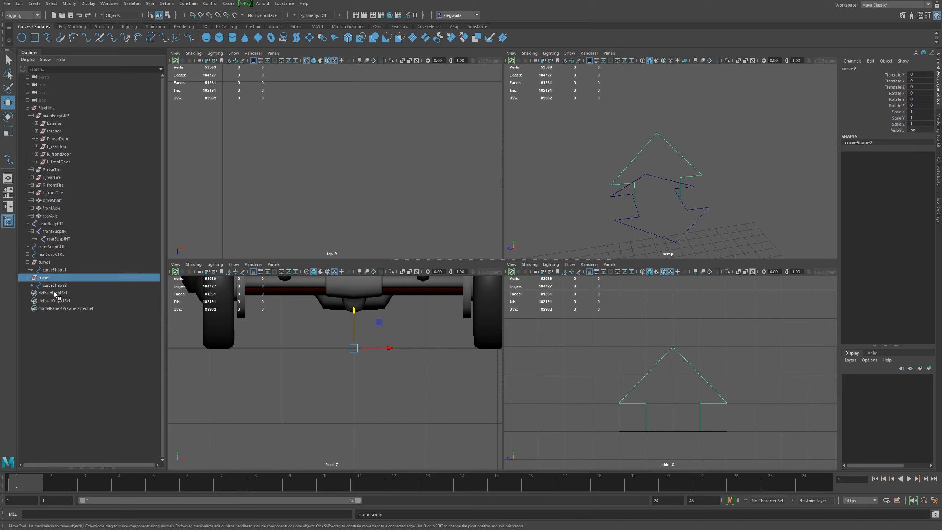
left_click(51, 285)
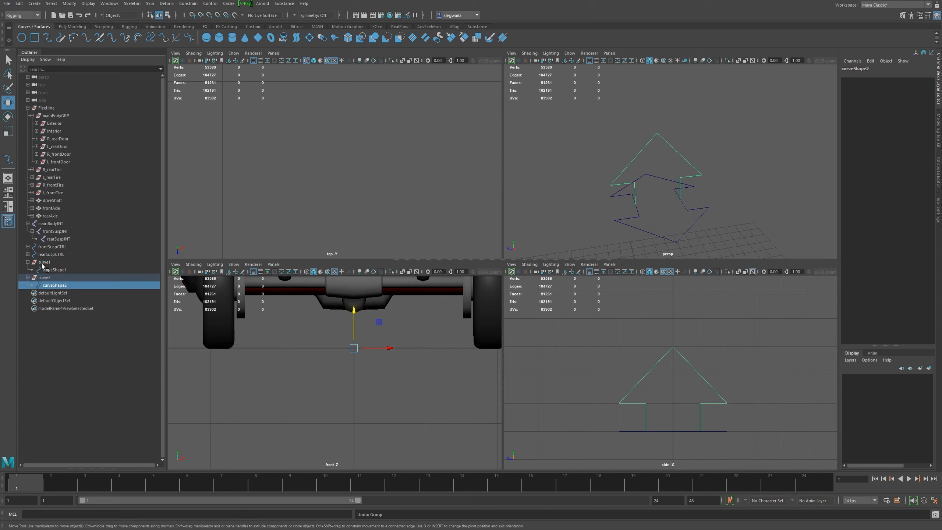
left_click(44, 263, "ctrl")
left_click(103, 515)
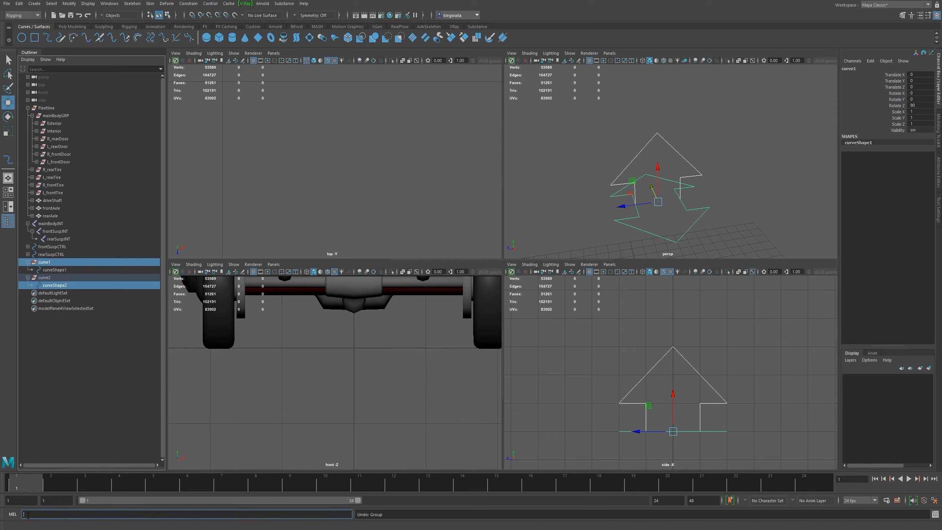
left_click(11, 518)
left_click(13, 516)
key("Return")
left_click_drag(653, 192, 708, 180, "alt")
left_click_drag(655, 197, 684, 167, "alt")
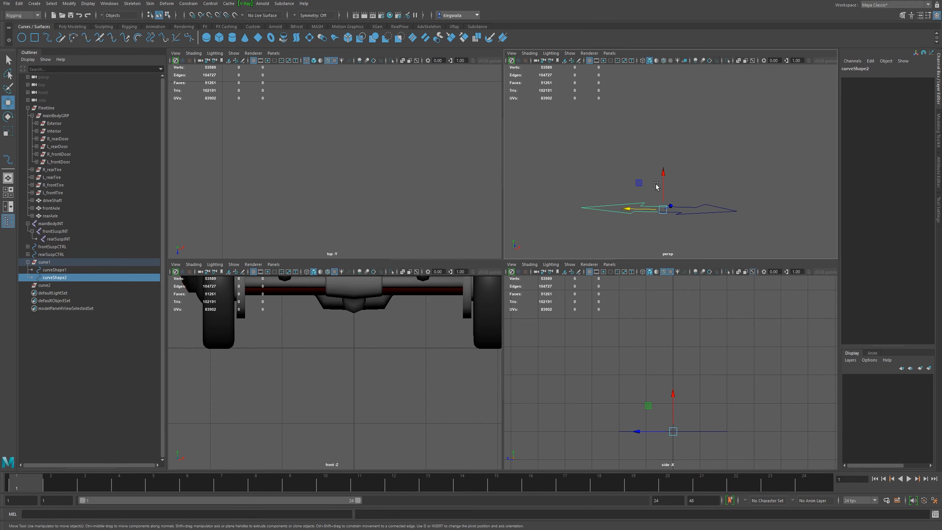
key("ctrl+z")
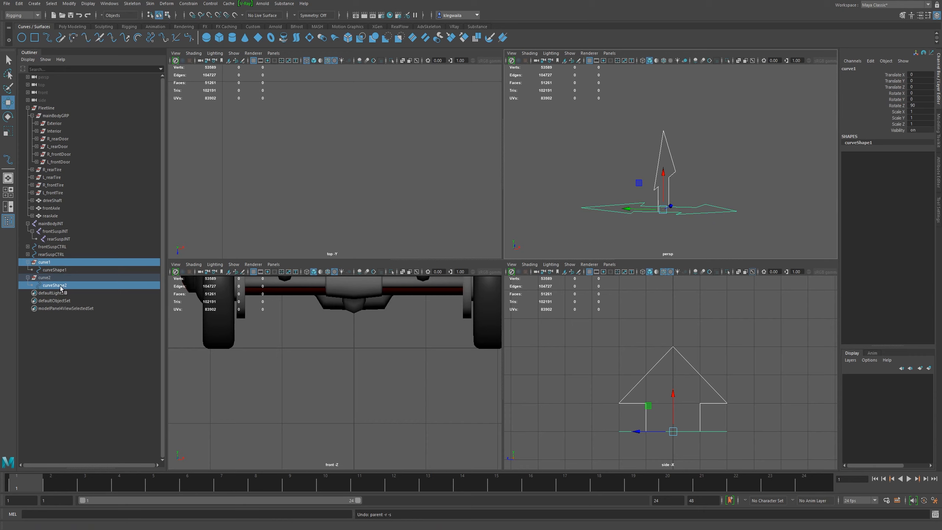
Freeze the transformations of both curve1 and curve2
left_click(44, 277)
left_click(44, 262, "ctrl")
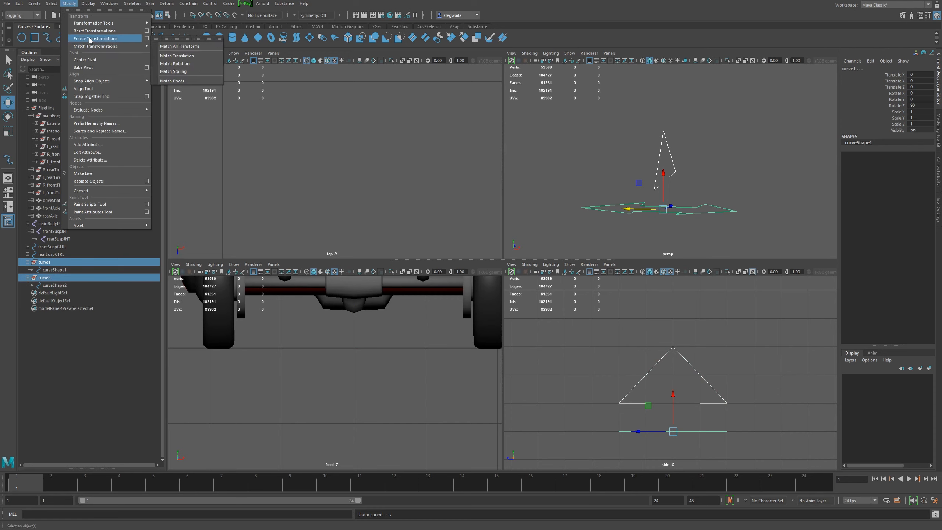
left_click(95, 38)
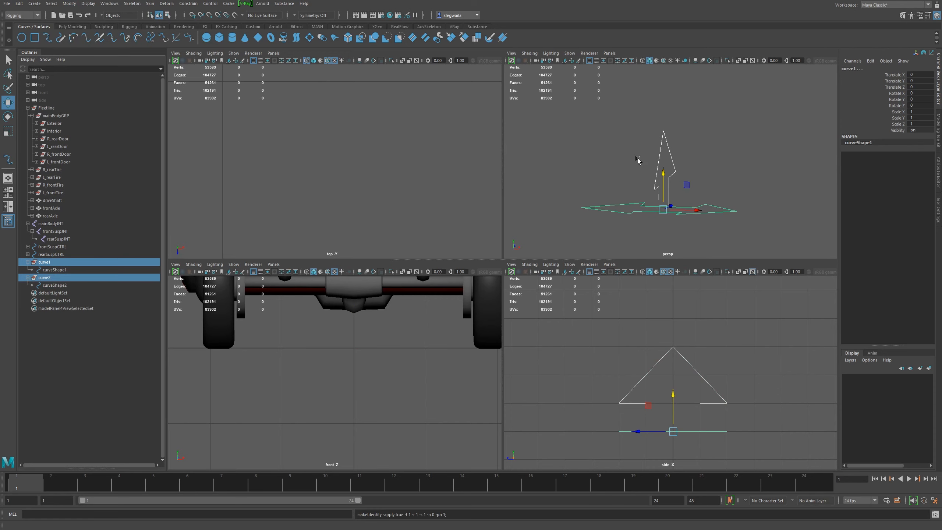
Parent curveShape2 under curve1 with the MEL command parent -r -s, and select curve1 to inspect the combined arrow shape
left_click(58, 285)
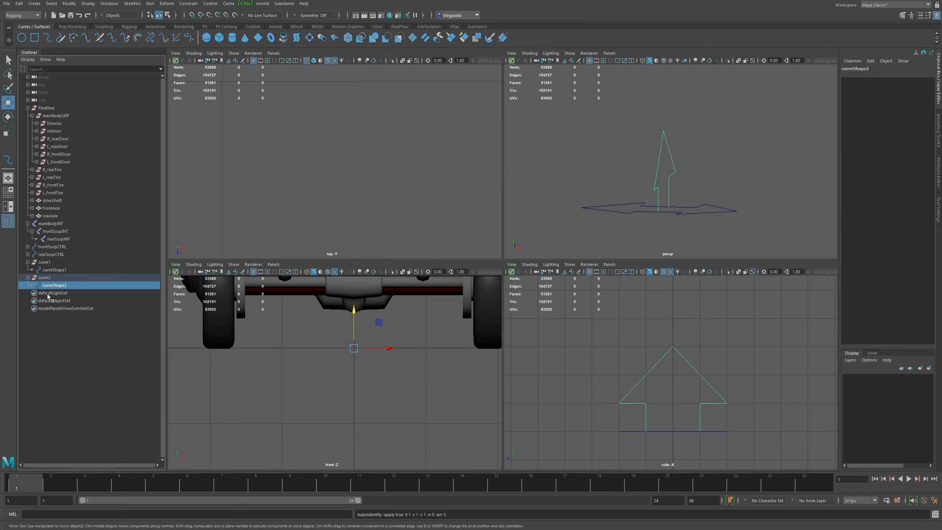
left_click(44, 262, "ctrl")
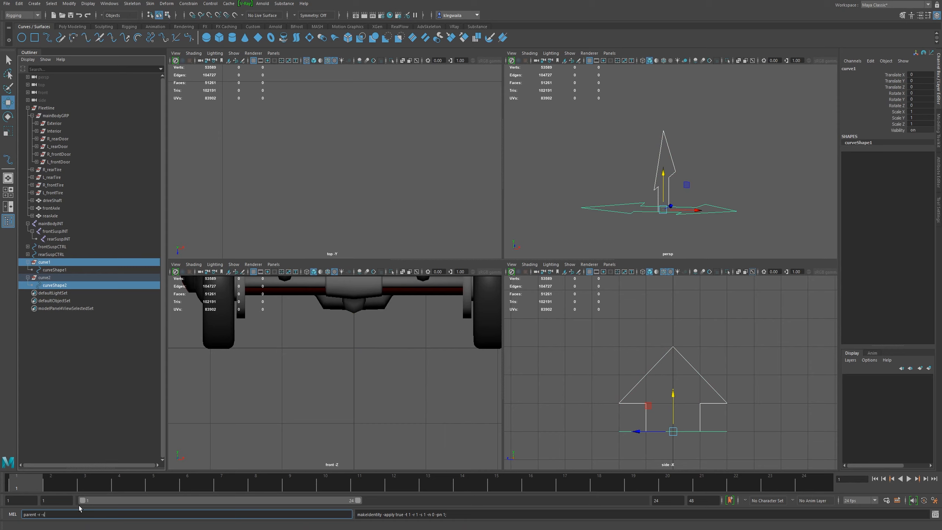
key("Return")
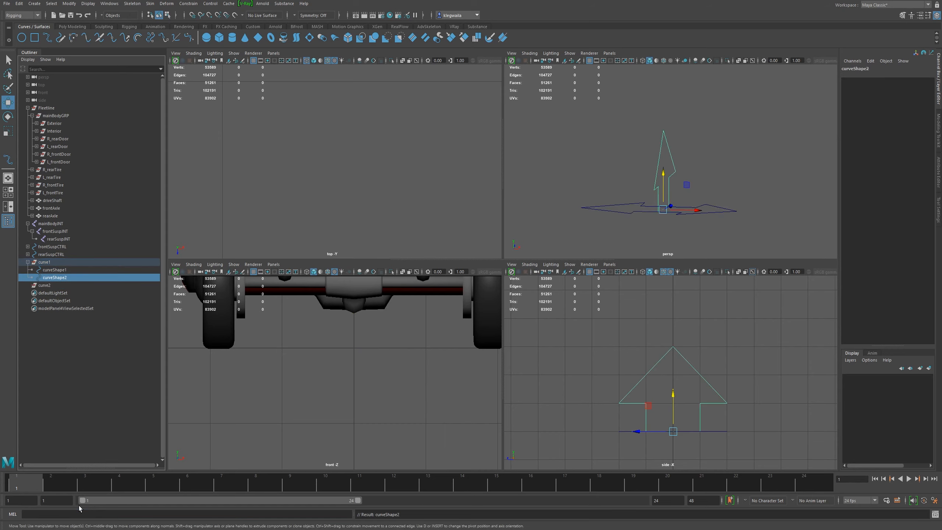
mouse_move(57, 278)
middle_mouse_down()
mouse_move(66, 270)
mouse_move(47, 267)
middle_mouse_up()
left_click(45, 262)
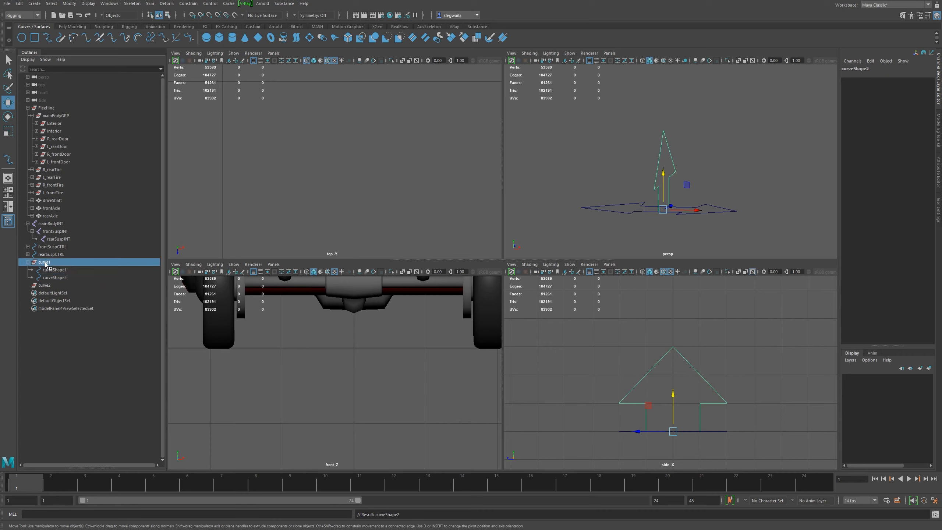
left_click(725, 162)
left_click(719, 209)
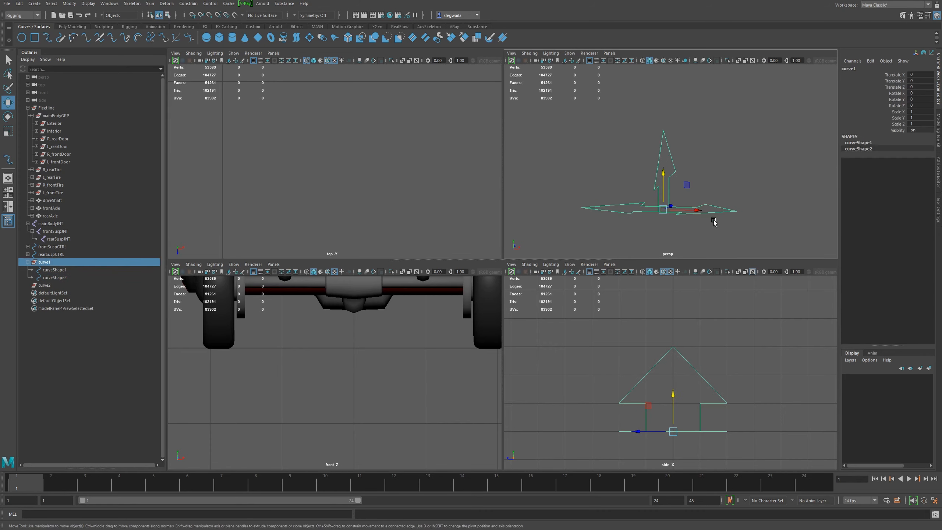
left_click_drag(713, 221, 655, 244, "alt")
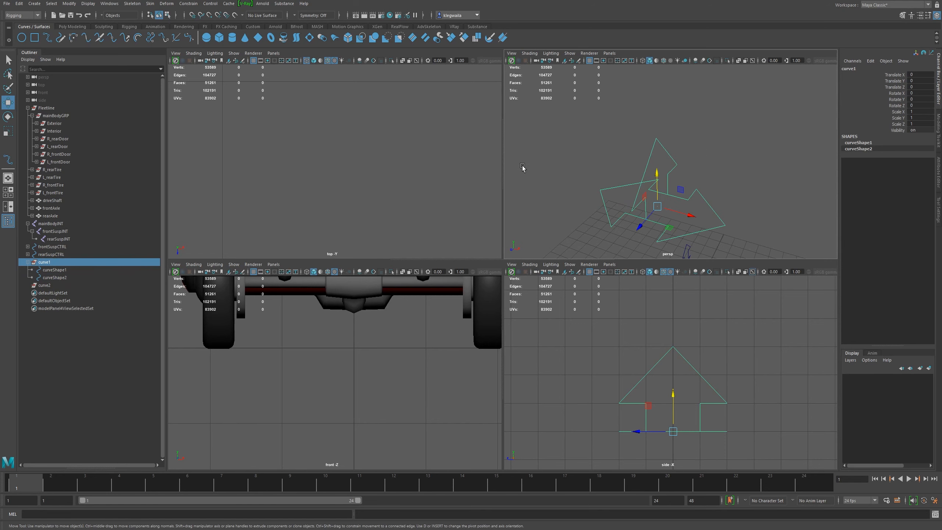
Delete the empty curve2 transform and hide shape nodes in the Outliner
left_click(42, 286)
key("Delete")
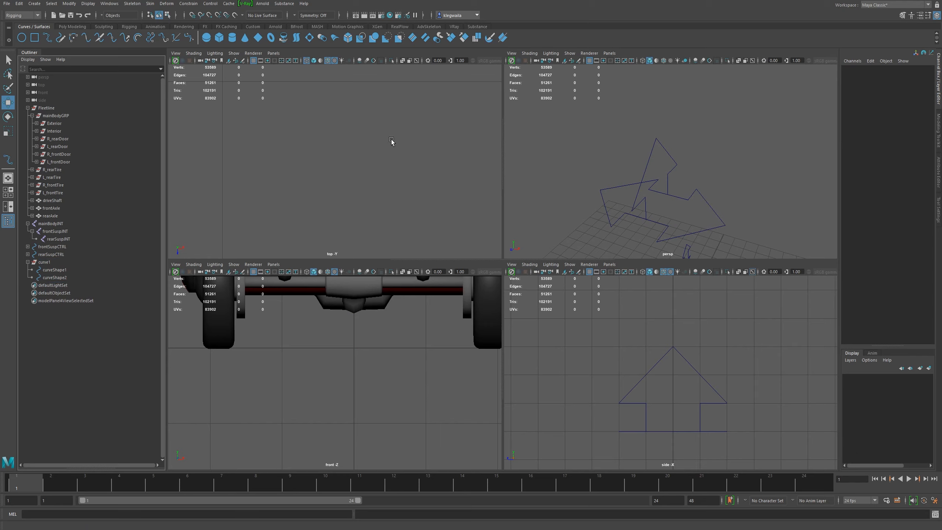
right_click(120, 203)
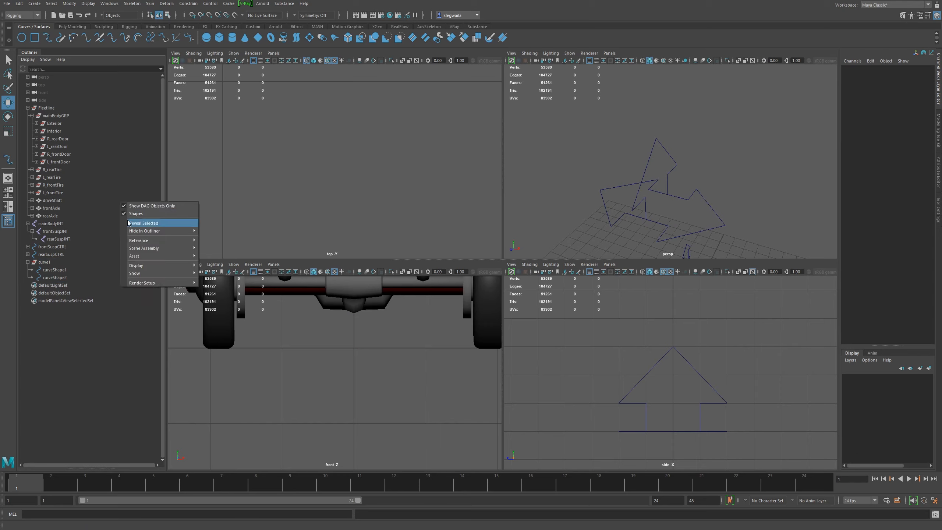
left_click(133, 214)
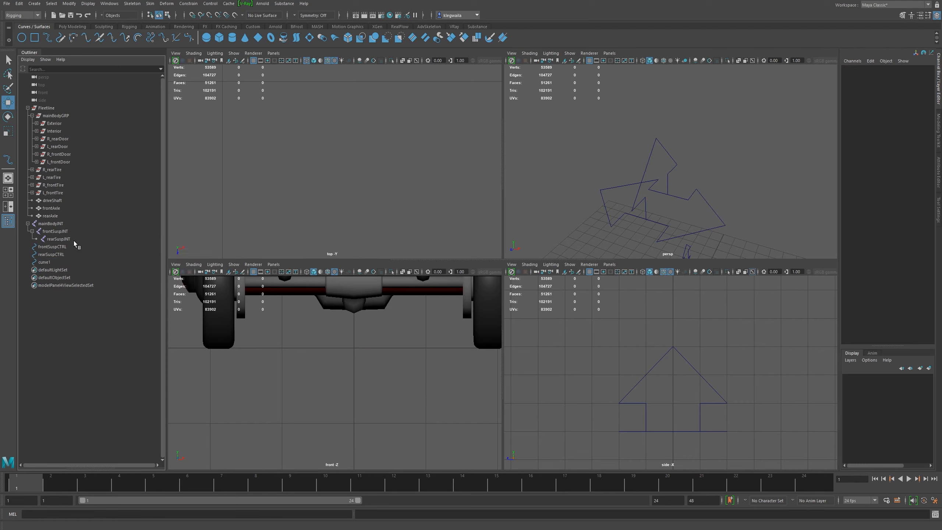
Rename curve1 as mainBodyCTRL
left_click(50, 262)
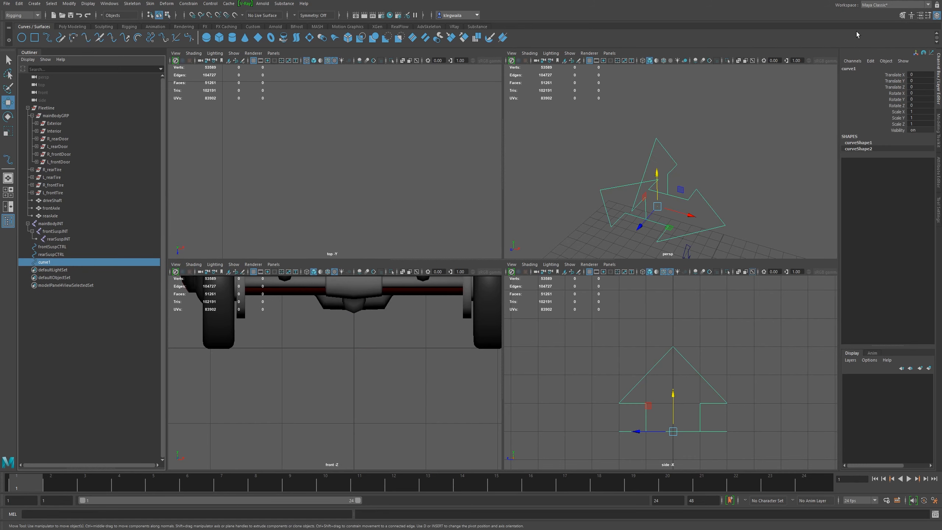
double_click(853, 70)
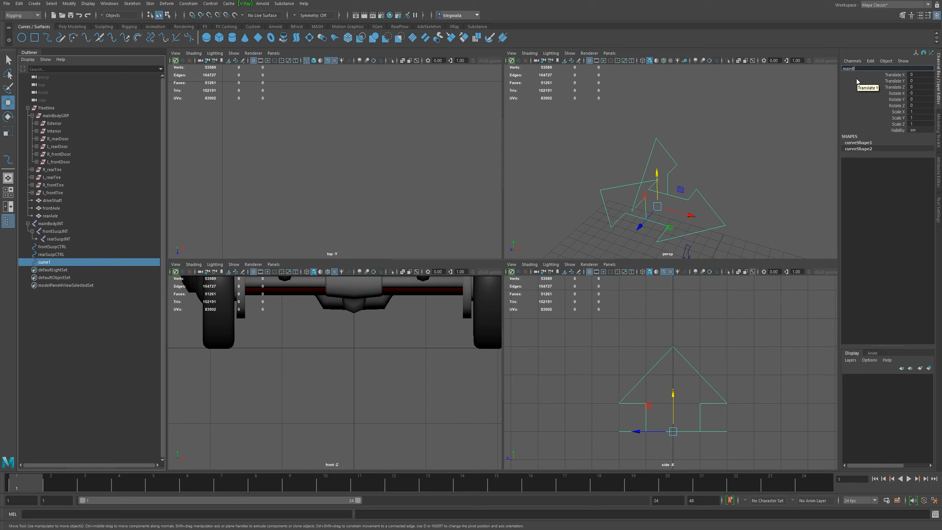
type("mainBodyCTRL")
key("Return")
Move mainBodyCTRL straight down to about -5.314 in Y, closer to the car's roof between the two suspension controls
scroll(637, 319, "down", 5)
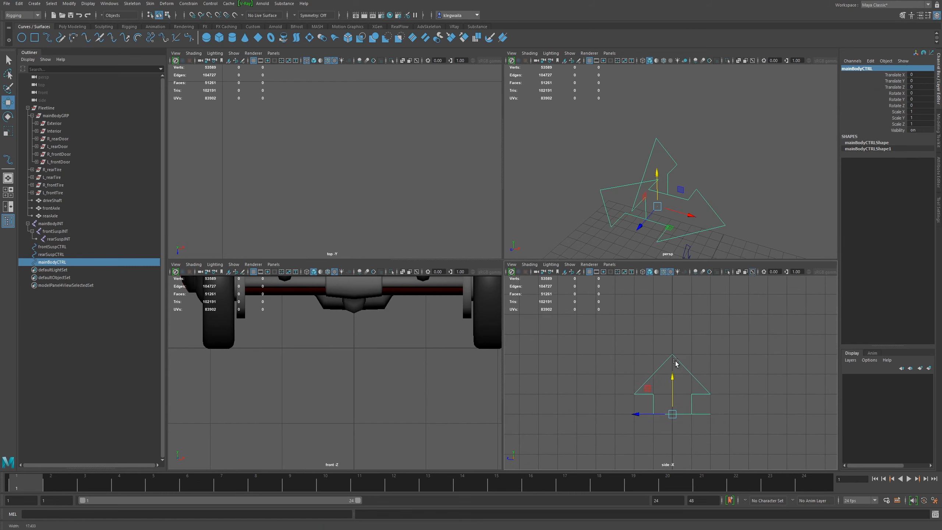
left_click_drag(670, 326, 670, 378)
middle_click_drag(657, 156, 669, 97, "alt")
left_click_drag(669, 97, 686, 168, "alt")
middle_click_drag(686, 169, 653, 139, "alt")
key("space")
left_click_drag(489, 356, 530, 303, "alt")
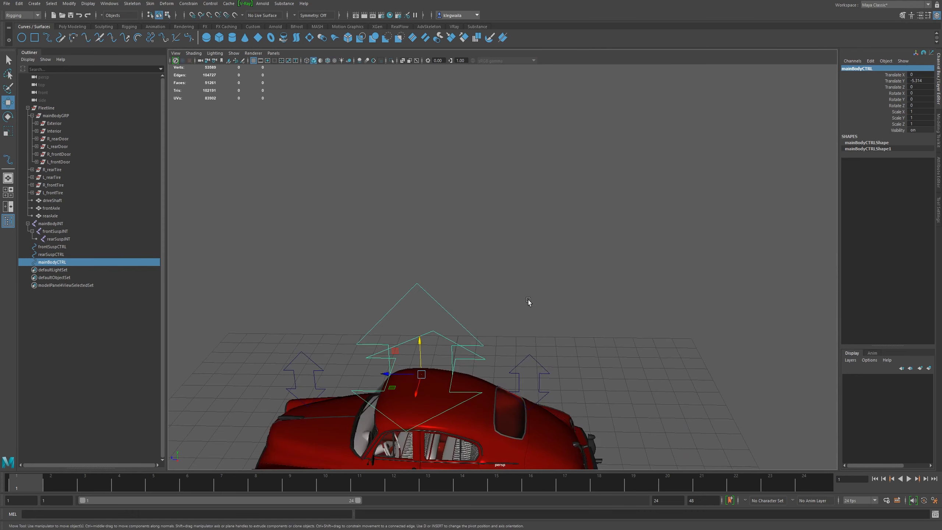
Scale mainBodyCTRL uniformly to about 0.48 so its size fits the car and the suspension controls
middle_click_drag(389, 379, 479, 246, "alt")
key("f")
scroll(481, 247, "down", 10)
mouse_move(481, 246)
left_mouse_down("alt")
mouse_move(516, 264)
mouse_move(468, 275)
mouse_move(555, 259)
mouse_move(552, 277)
mouse_move(492, 273)
mouse_move(520, 281)
mouse_move(533, 272)
mouse_move(504, 255)
mouse_move(508, 232)
mouse_move(405, 265)
mouse_move(493, 266)
mouse_move(475, 256)
left_mouse_up("alt")
key("r")
scroll(526, 277, "up", 3)
key("w")
key("ctrl+z")
key("r")
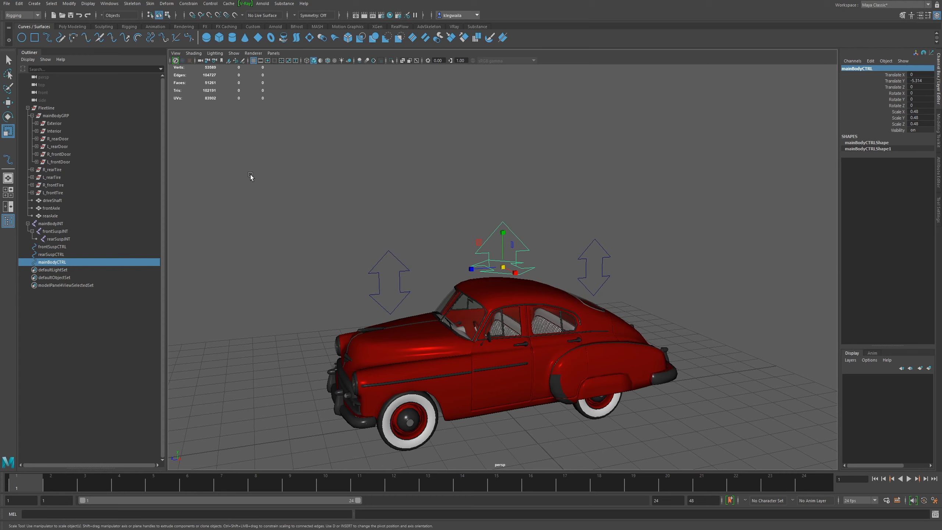
left_click_drag(462, 259, 414, 267, "alt")
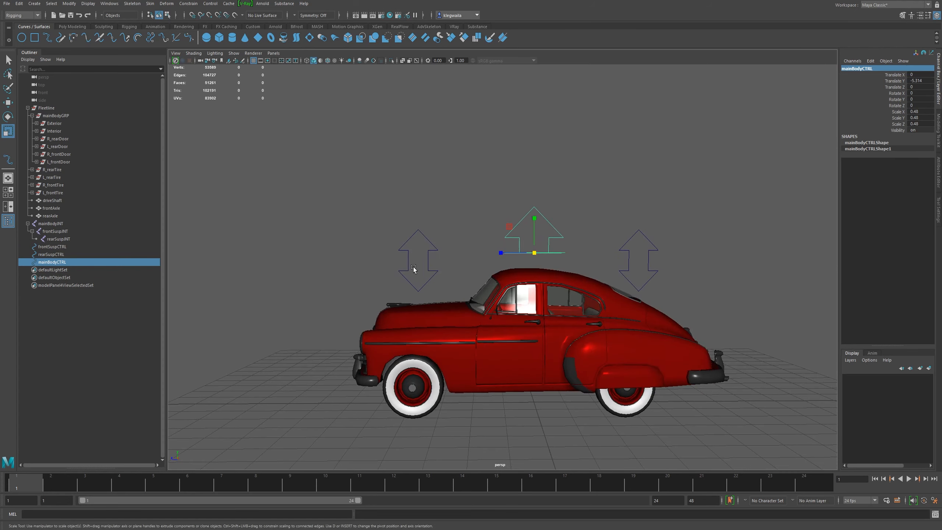
Snap frontSuspCTRL along the Z axis to the centre of the front wheel in the side view
left_click(431, 249)
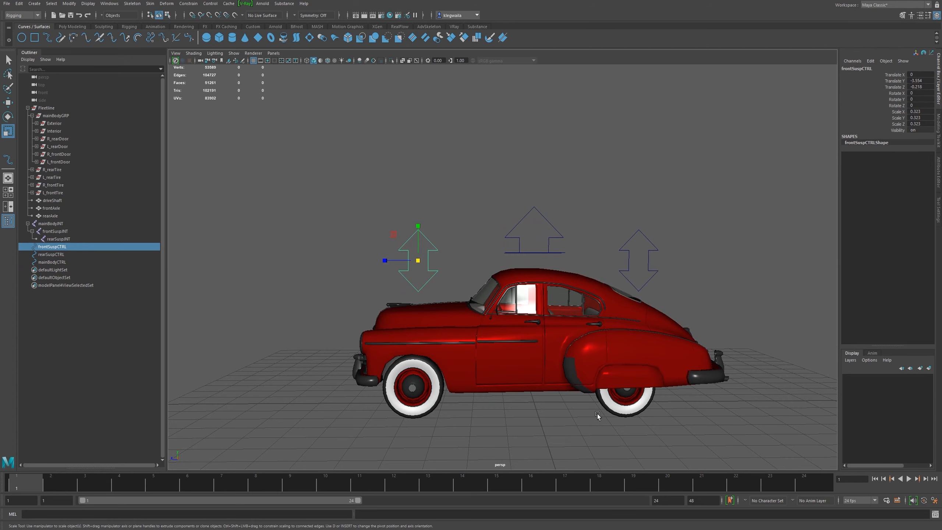
key("space")
key("space")
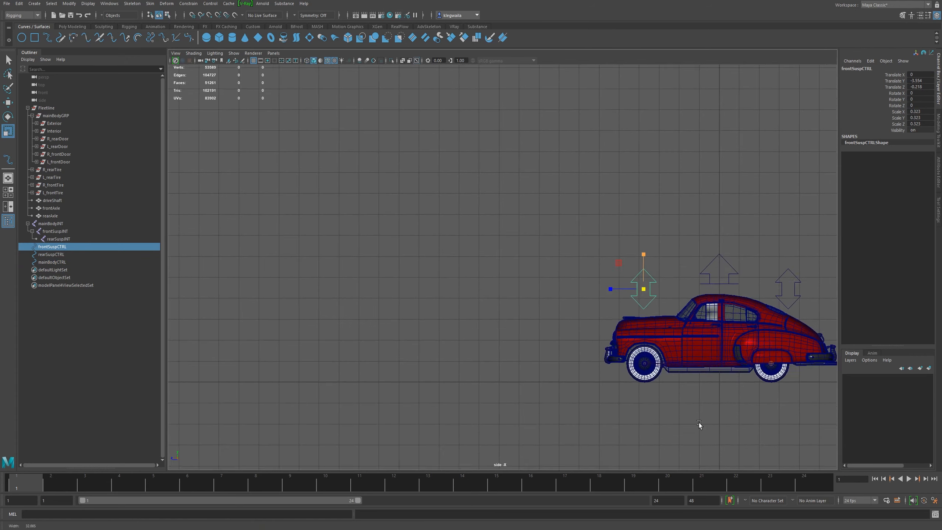
scroll(659, 411, "up", 8)
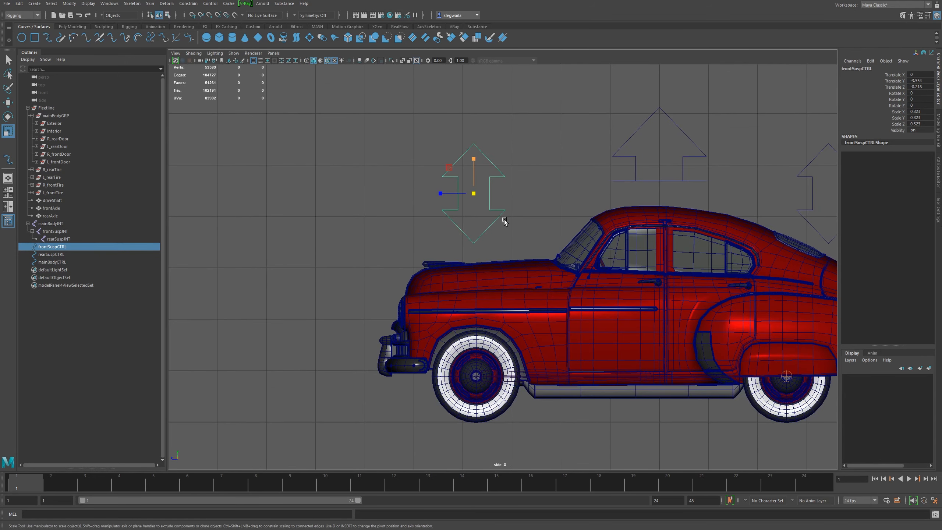
key("w")
scroll(482, 186, "up", 3)
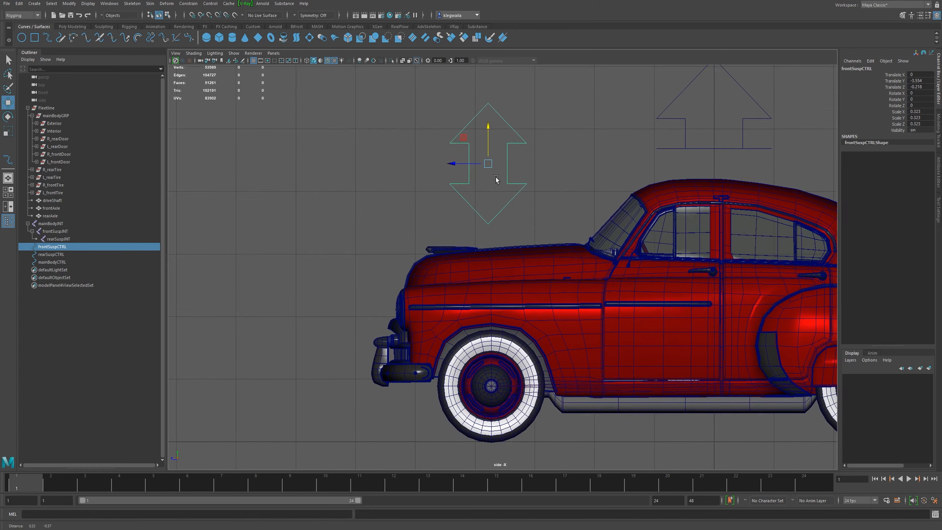
middle_click_drag(468, 160, 468, 162, "alt")
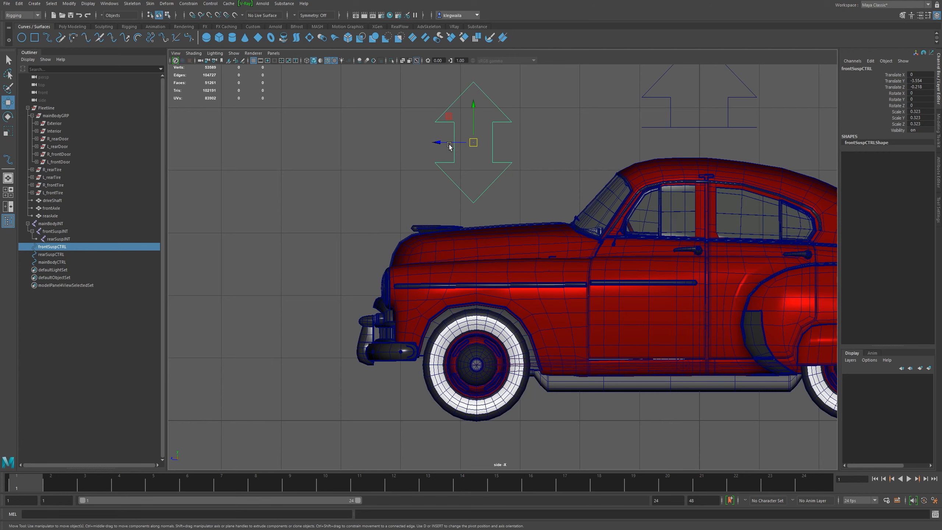
key("v")
left_click_drag(440, 145, 476, 366)
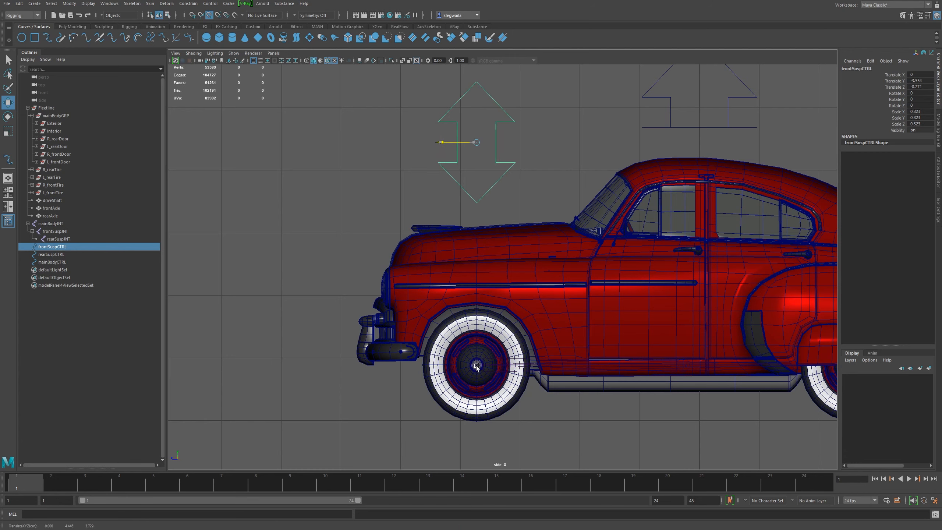
Snap rearSuspCTRL along the Z axis to the centre of the rear wheel
middle_click_drag(614, 288, 206, 320, "alt")
left_click_drag(498, 129, 525, 149)
key("v")
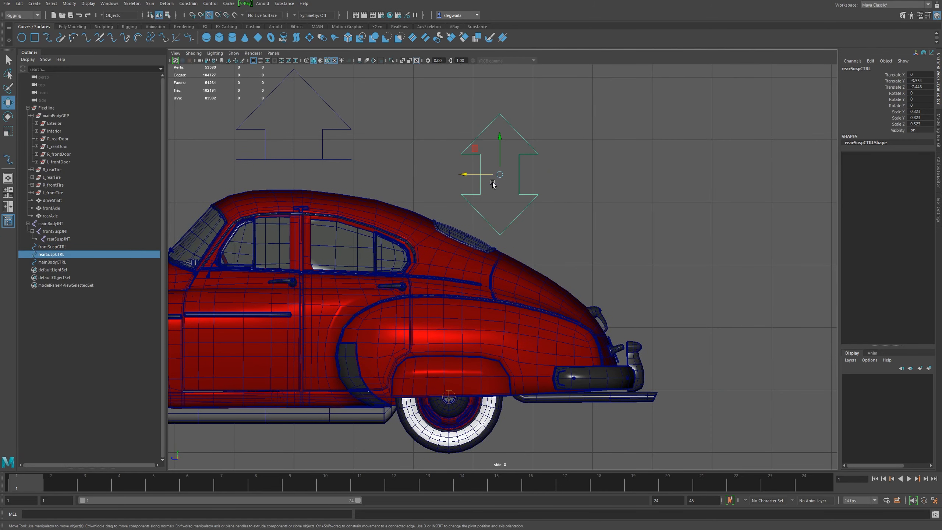
left_click_drag(469, 175, 449, 398)
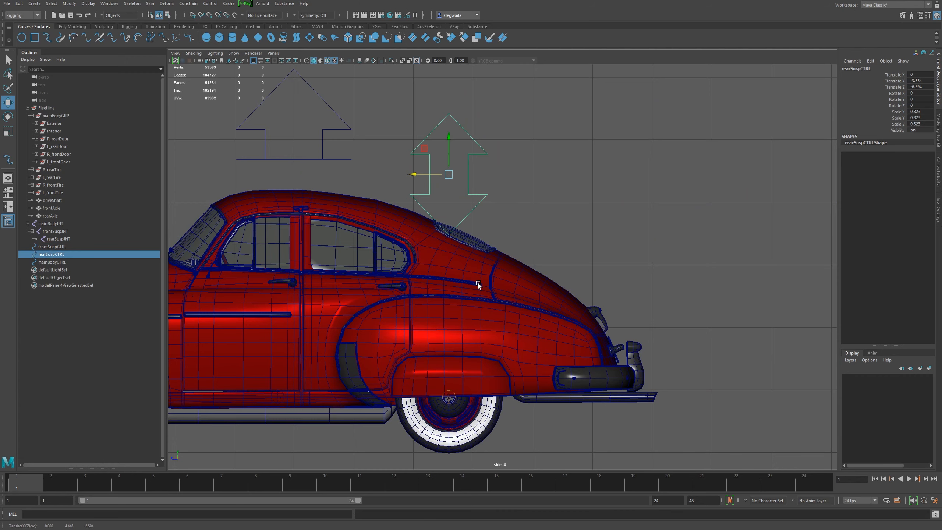
Move rearSuspCTRL rearward along Z so its distance from mainBodyCTRL roughly matches that of frontSuspCTRL
scroll(460, 282, "down", 5)
scroll(450, 260, "up", 2)
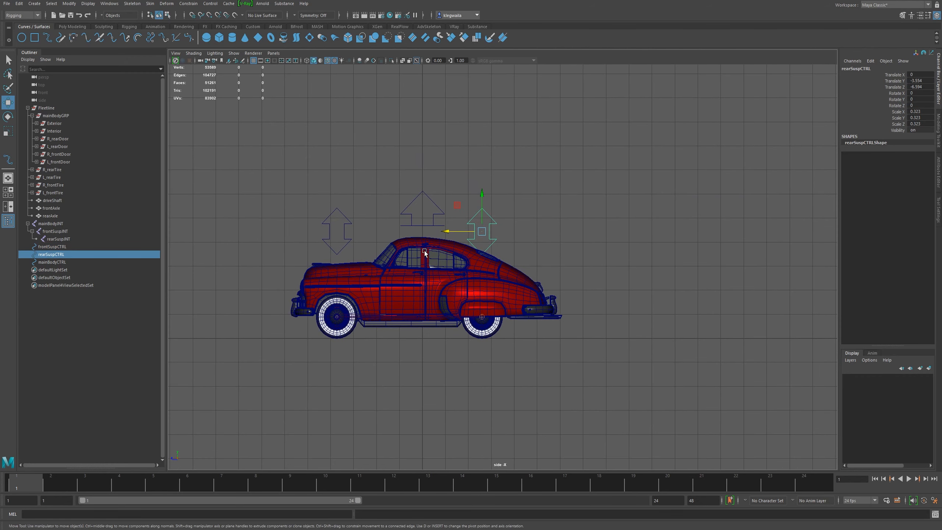
scroll(518, 250, "up", 3)
middle_click_drag(441, 195, 457, 194, "alt")
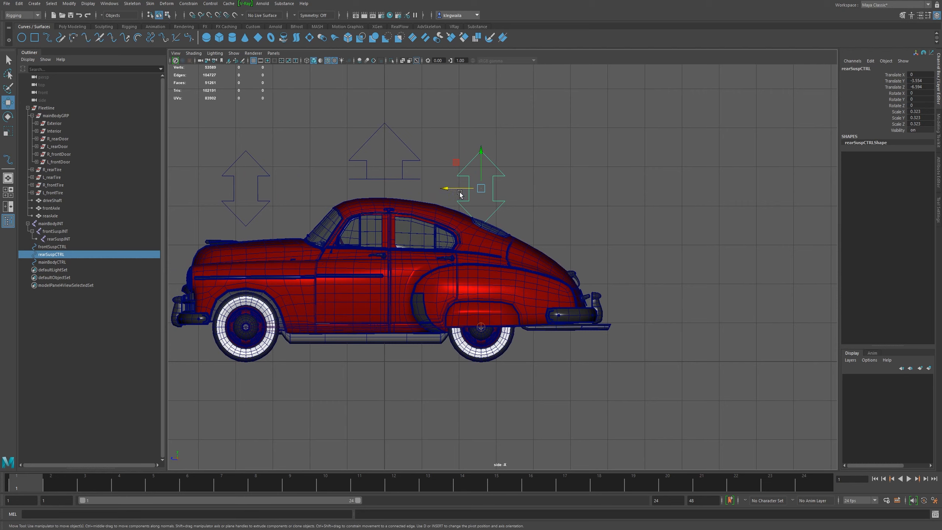
left_click_drag(449, 179, 489, 192)
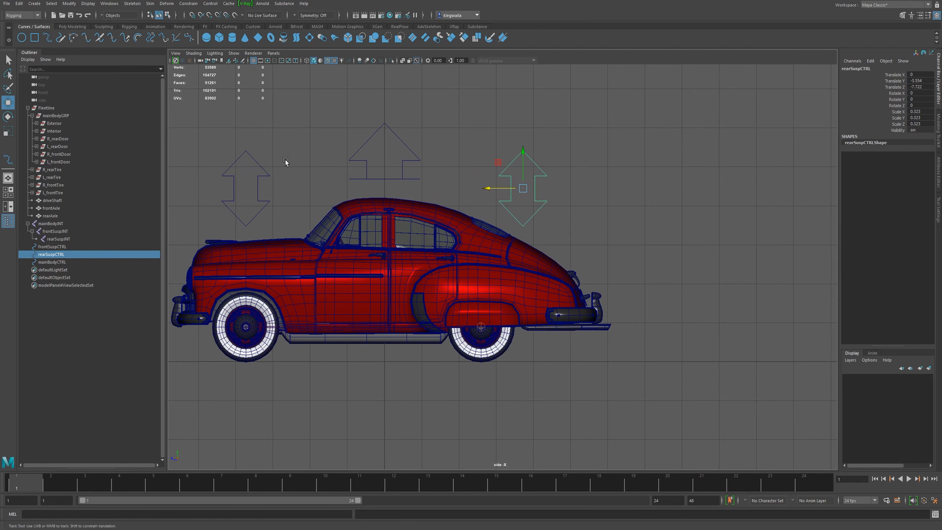
Freeze the transformations of frontSuspCTRL, rearSuspCTRL and mainBodyCTRL together
middle_click_drag(250, 162, 296, 164, "alt")
left_click_drag(242, 116, 630, 181)
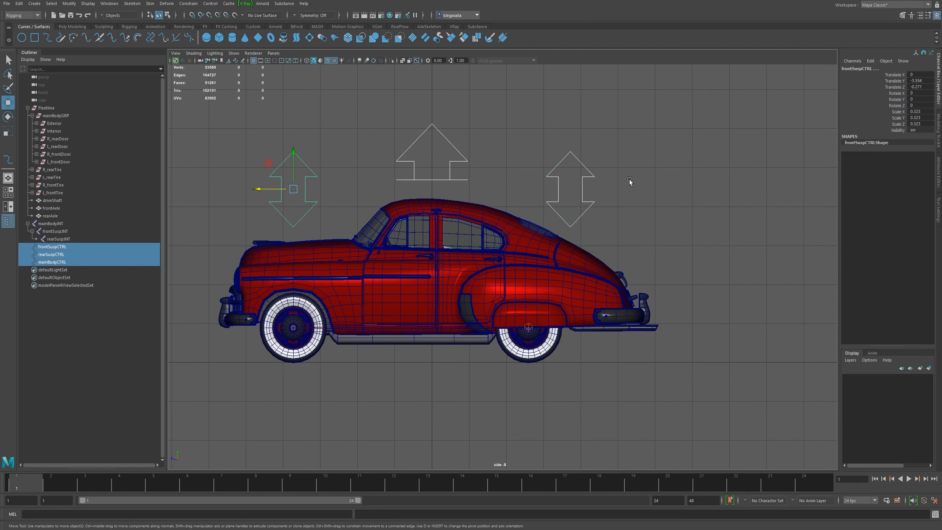
left_click(95, 4)
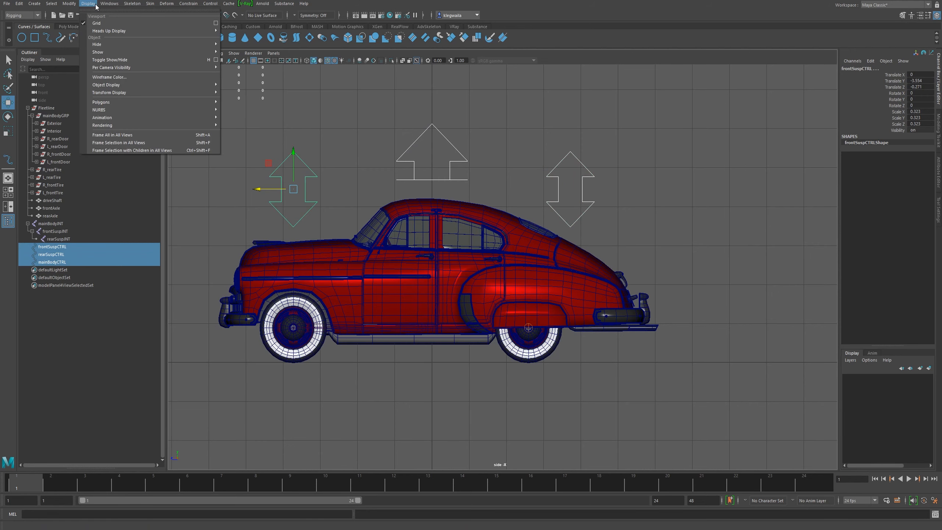
mouse_move(69, 4)
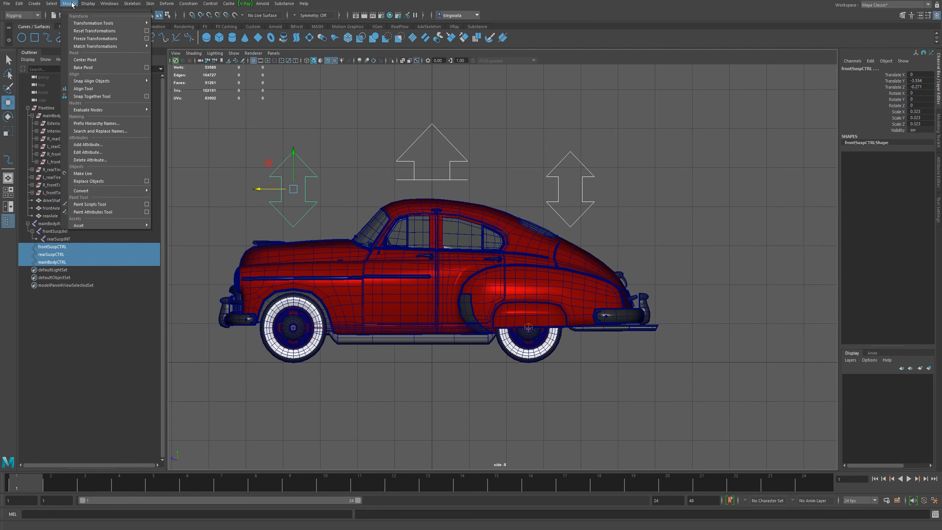
left_click(91, 40)
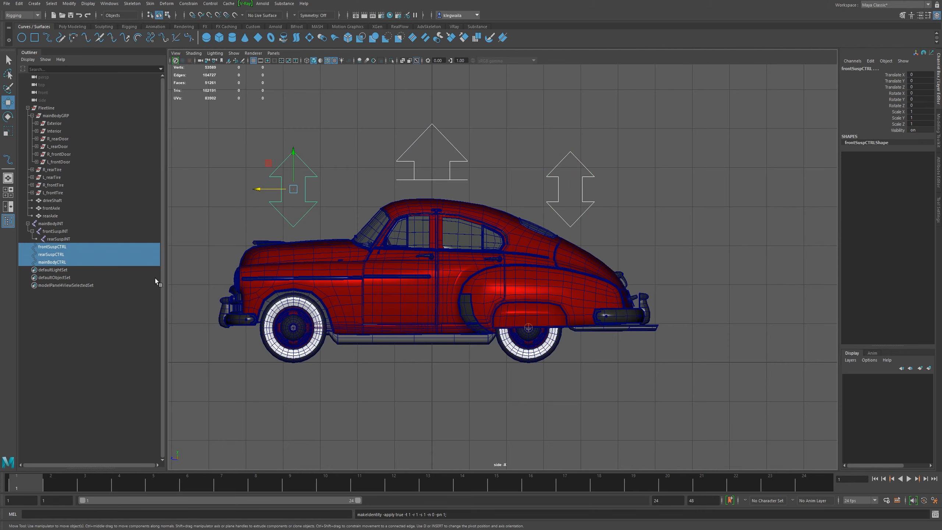
Open the Node Editor with only frontSuspCTRL selected and enlarge its window to make room for nodes
middle_click_drag(319, 148, 437, 166, "alt")
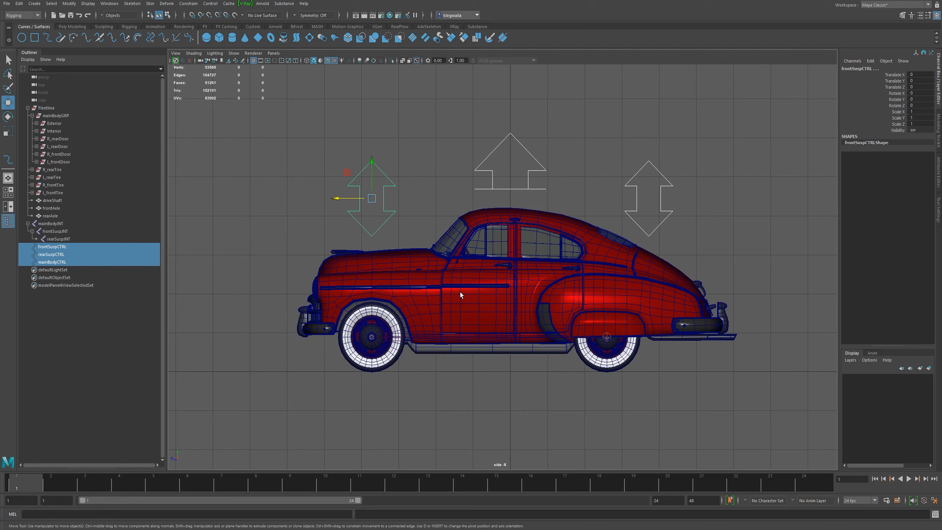
left_click_drag(318, 126, 386, 183)
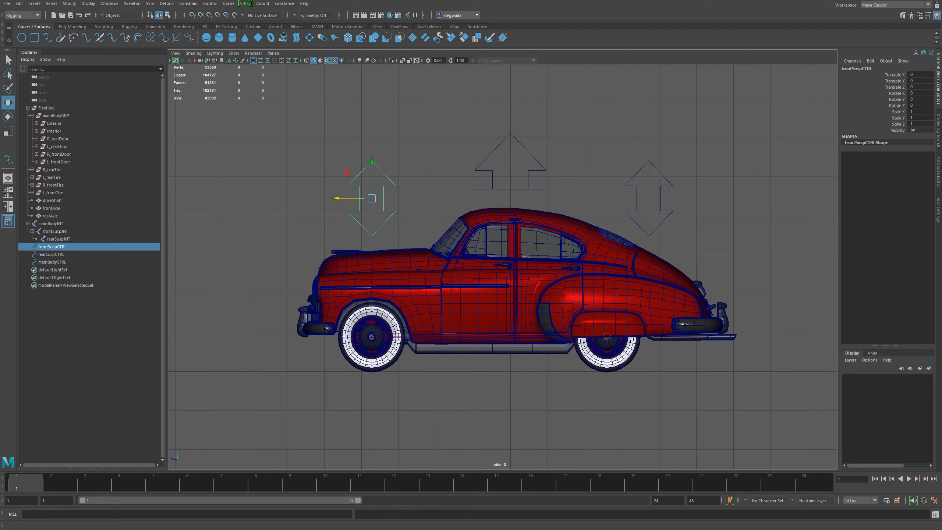
left_click(119, 3)
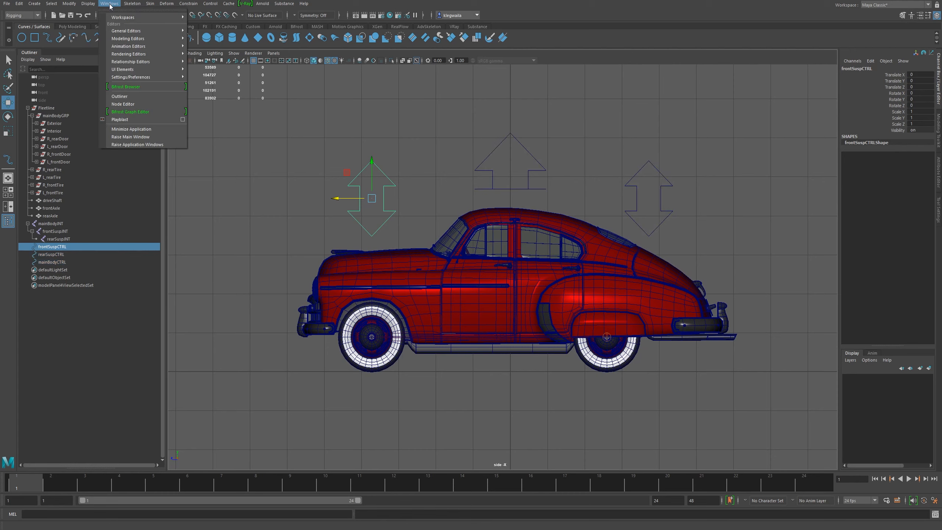
left_click(138, 109)
left_click_drag(298, 85, 481, 69)
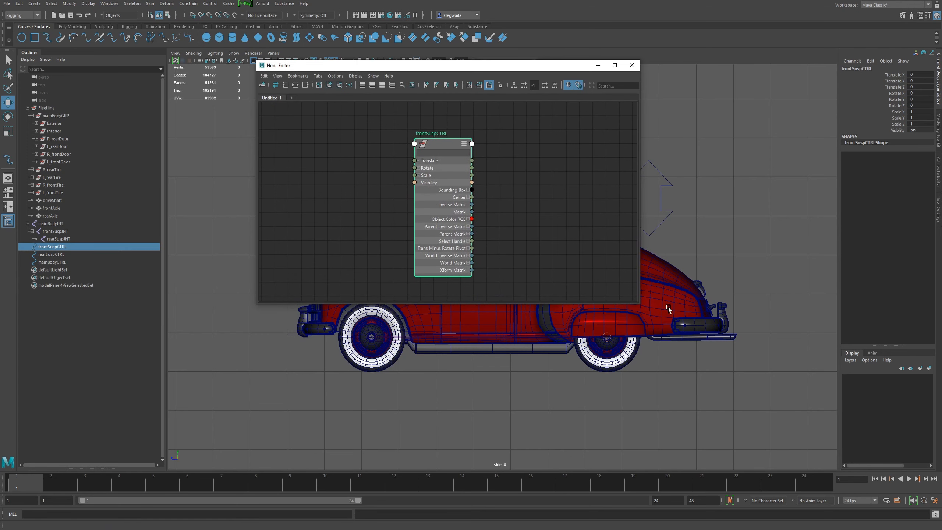
left_click_drag(638, 305, 764, 413)
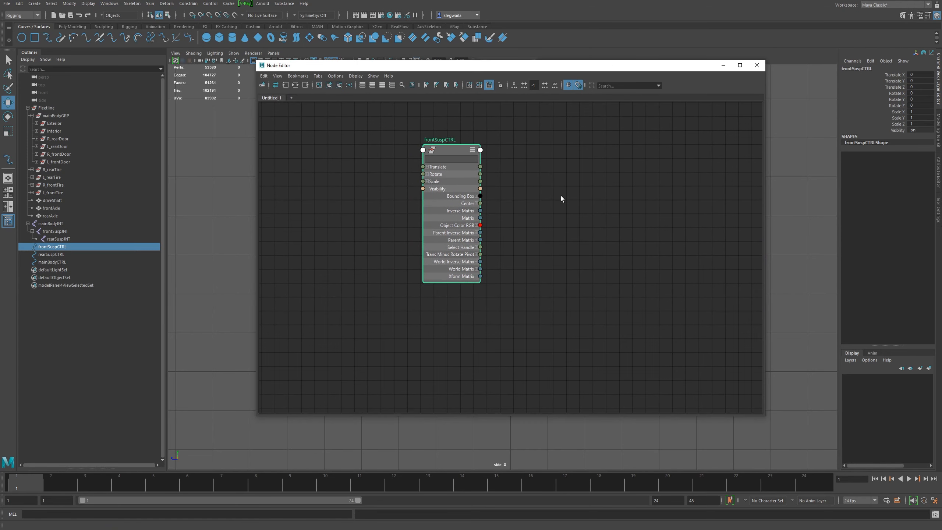
Reposition the frontSuspCTRL node and the Node Editor window, and open the Node Editor category of the Preferences
mouse_move(450, 203)
left_mouse_down()
mouse_move(490, 203)
mouse_move(435, 188)
mouse_move(462, 203)
left_mouse_up()
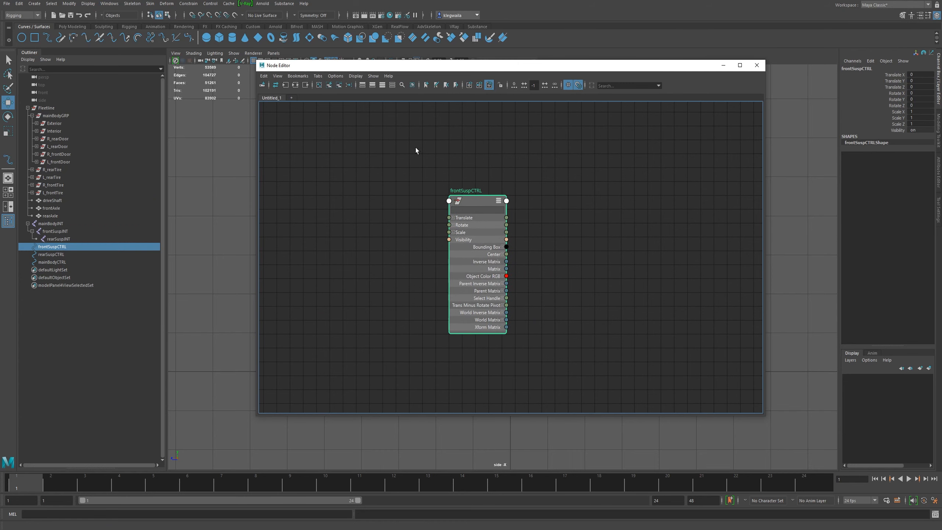
left_click_drag(482, 65, 645, 156)
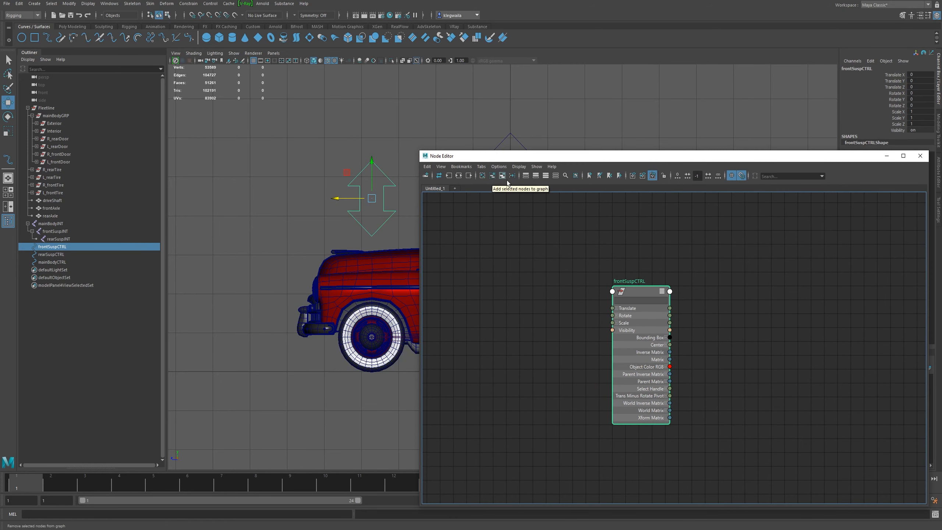
left_click_drag(508, 156, 471, 106)
left_click_drag(613, 111, 538, 101)
left_click(935, 500)
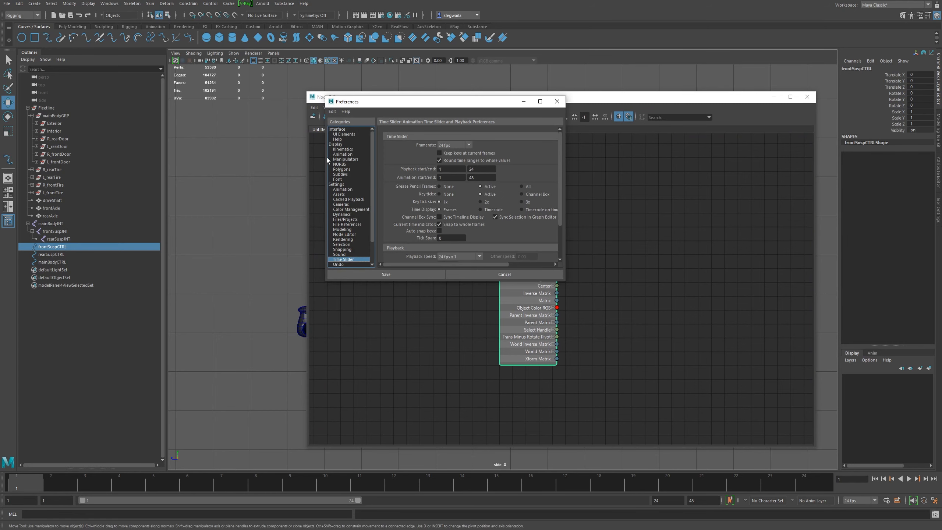
scroll(338, 181, "down", 3)
left_click(344, 209)
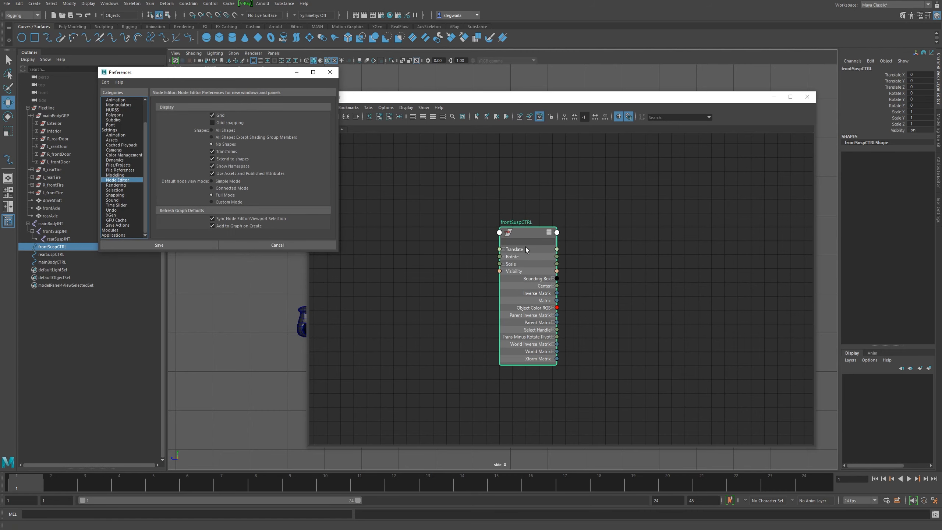
Collapse the frontSuspCTRL node to its simple view and restore its full attribute view
left_click(529, 231)
mouse_move(534, 233)
left_mouse_down()
mouse_move(535, 219)
mouse_move(531, 266)
mouse_move(533, 242)
left_mouse_up()
key("1")
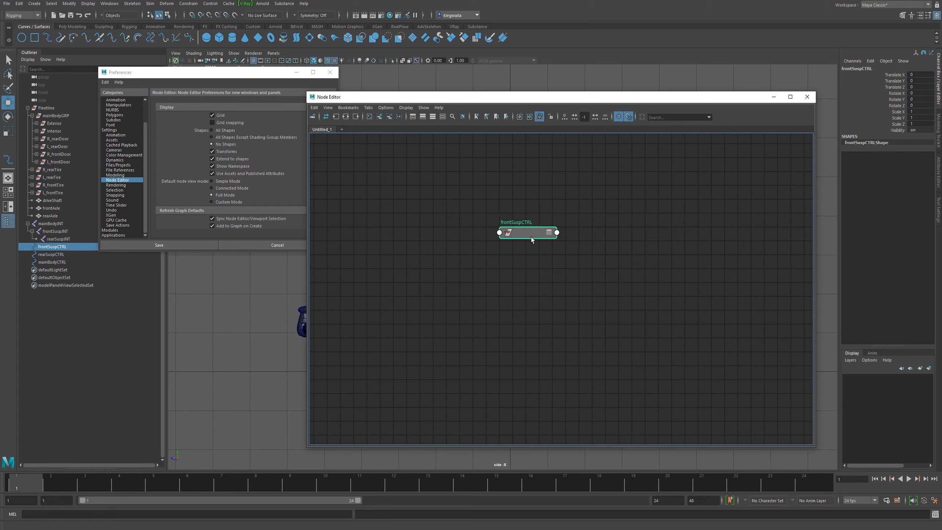
key("3")
left_click_drag(531, 247, 558, 233)
Save the Node Editor preferences with Full Mode as the default node view mode
left_click(407, 108)
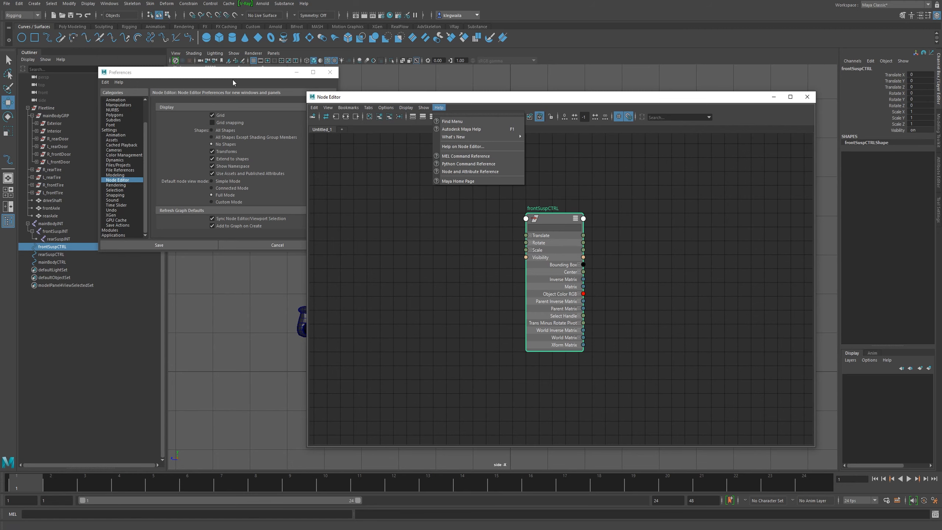
left_click(283, 116)
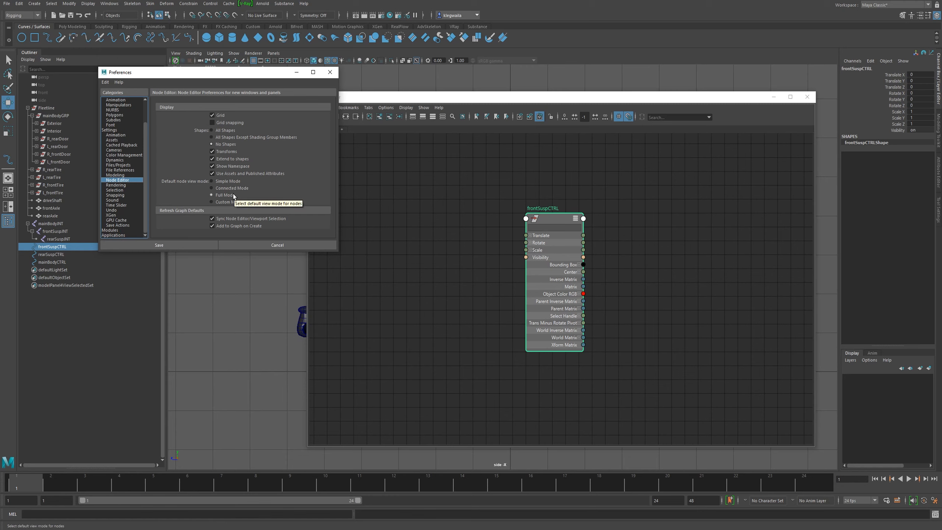
left_click(186, 246)
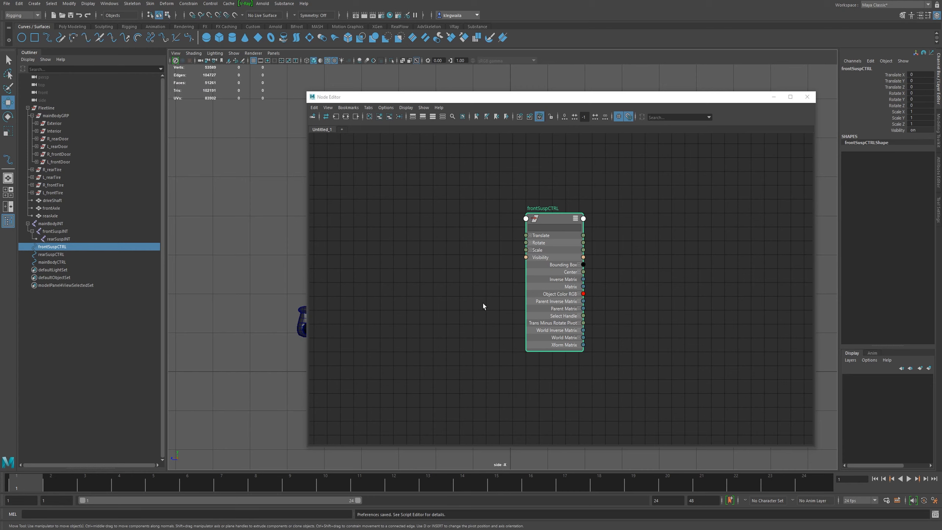
Add rearSuspJNT to the graph and space it well apart from the frontSuspCTRL node
left_click_drag(575, 260, 568, 269)
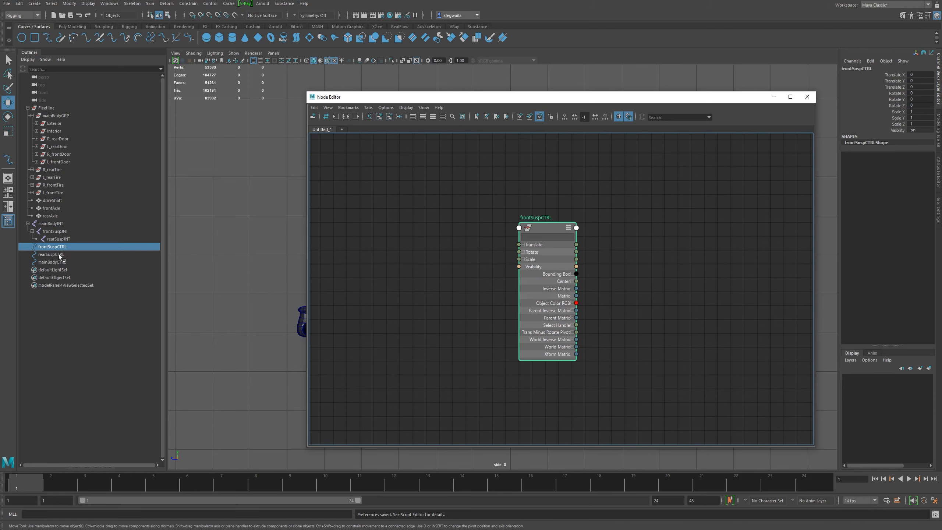
left_click(58, 239)
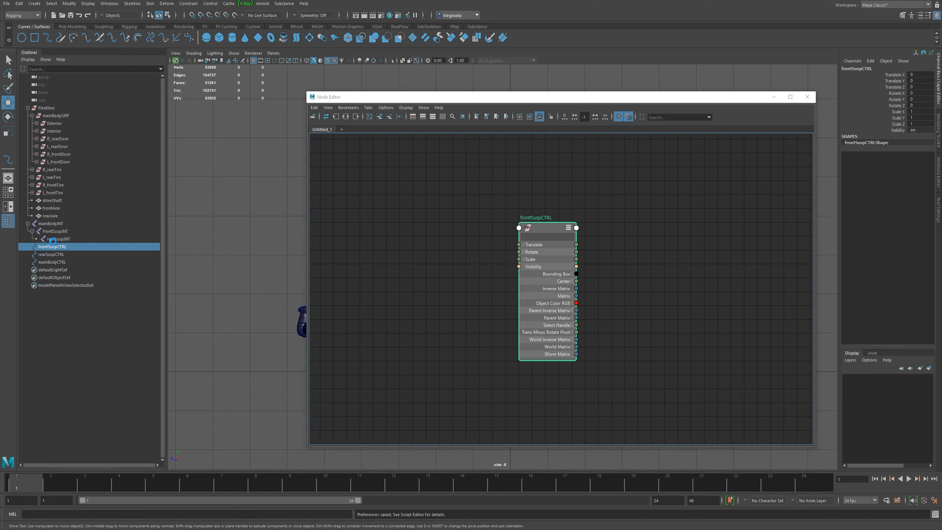
left_click(380, 117)
left_click_drag(664, 206, 704, 181)
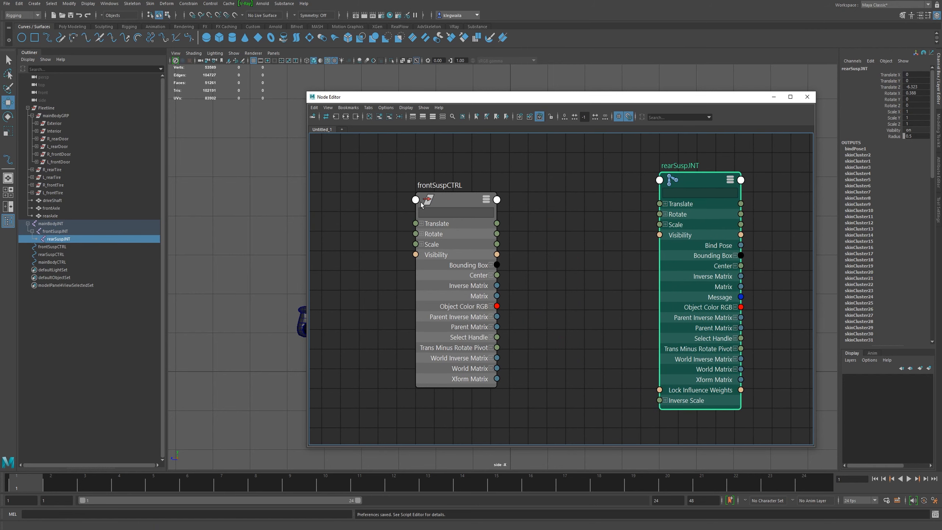
left_click_drag(459, 218, 384, 197)
scroll(551, 257, "down", 3)
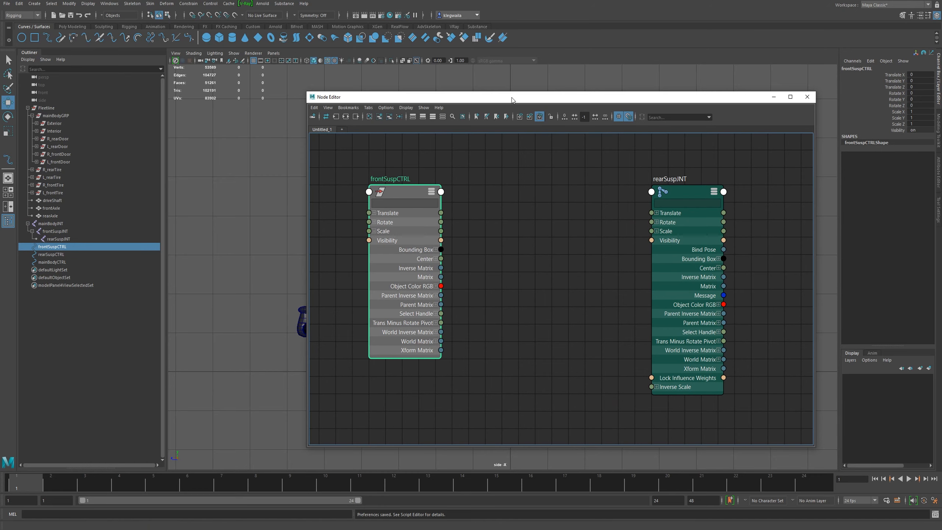
Clear the car from behind the Node Editor, try raising frontSuspCTRL slightly, and undo the move
left_click_drag(514, 99, 746, 144)
mouse_move(372, 162)
left_mouse_down()
mouse_move(371, 131)
mouse_move(372, 152)
left_mouse_up()
middle_click_drag(527, 298, 460, 295, "alt")
key("ctrl+z")
Try rotating rearSuspJNT about X to preview the body tilt, and undo the rotations
left_click(58, 239)
key("e")
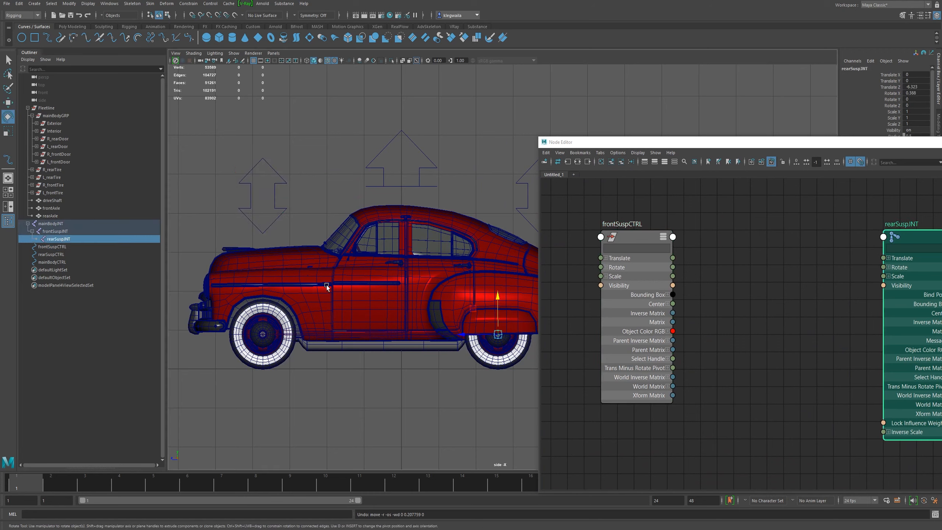
left_click_drag(470, 320, 469, 322)
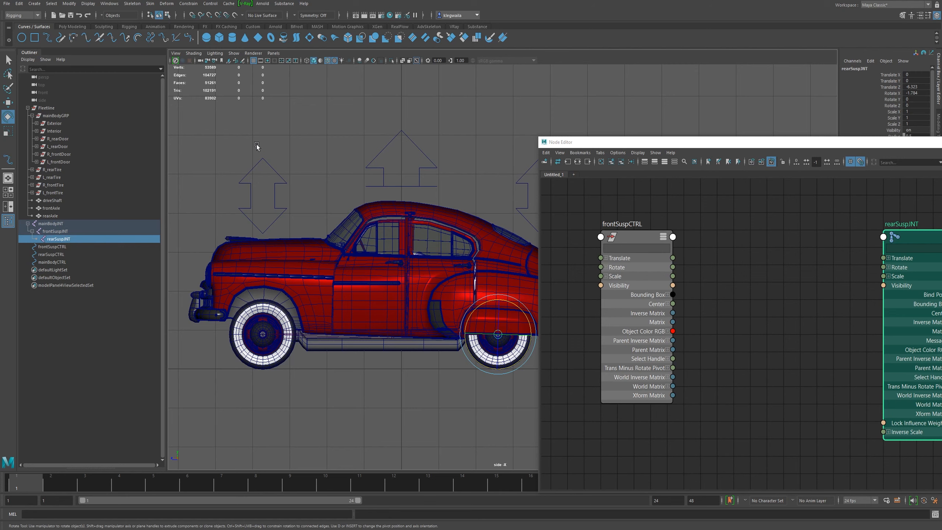
left_click_drag(481, 305, 478, 307)
key("ctrl+z")
key("ctrl+z")
left_click_drag(673, 144, 482, 88)
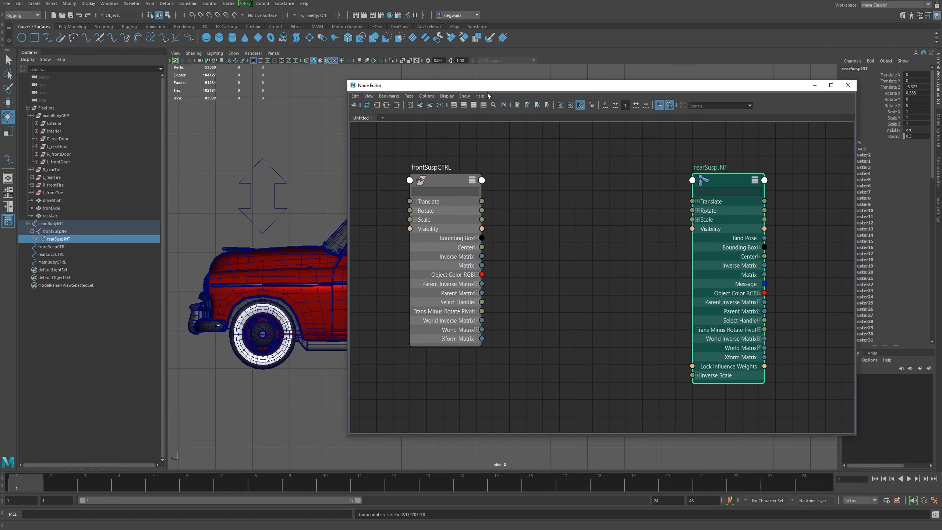
Expand Translate on the frontSuspCTRL node and Rotate on the rearSuspJNT node, with the car in view beside the graph
left_click(415, 201)
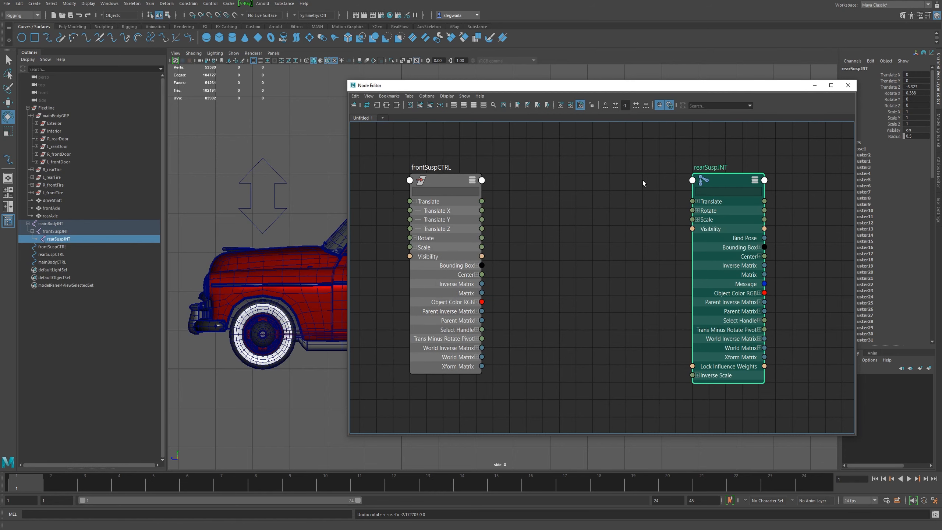
left_click(697, 210)
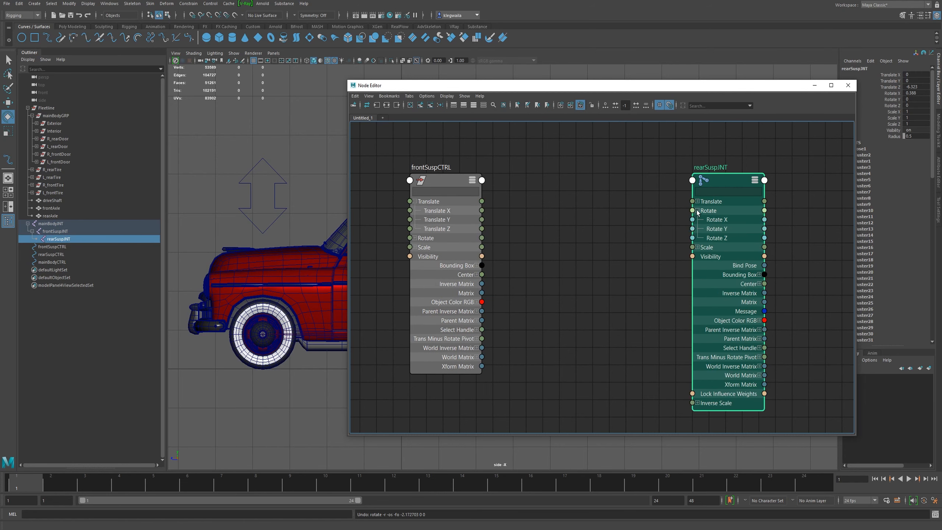
left_click_drag(592, 90, 714, 159)
middle_click_drag(340, 222, 249, 196, "alt")
mouse_move(428, 284)
left_mouse_down()
mouse_move(431, 295)
mouse_move(430, 280)
left_mouse_up()
key("ctrl+z")
middle_click_drag(357, 135, 452, 135, "alt")
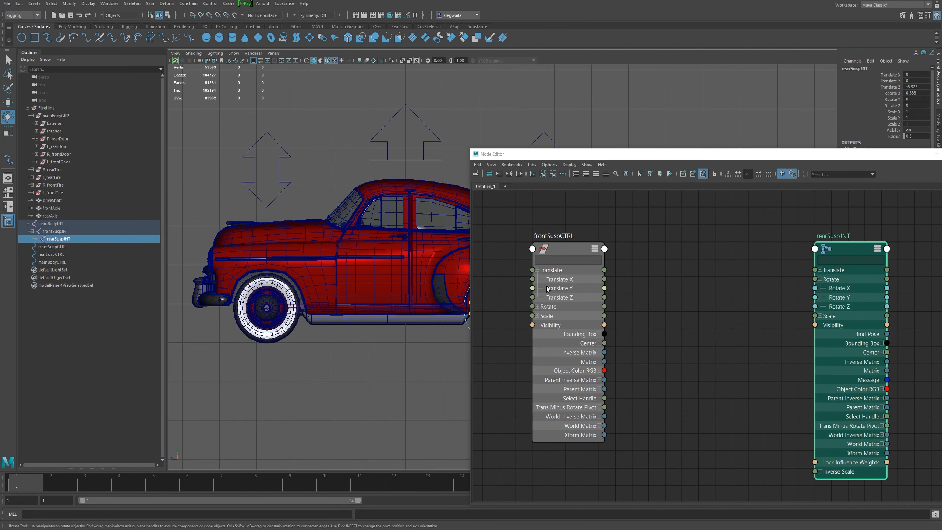
Connect frontSuspCTRL's Translate Y directly to rearSuspJNT's Rotate X, and collapse and reposition the unit conversion node between them
left_click_drag(604, 289, 815, 288)
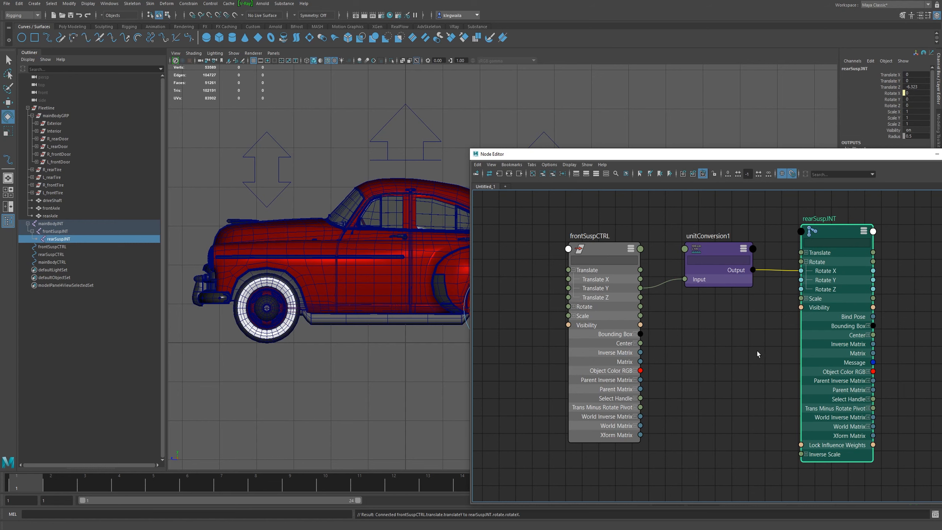
left_click(711, 251)
key("1")
left_click_drag(713, 252, 711, 287)
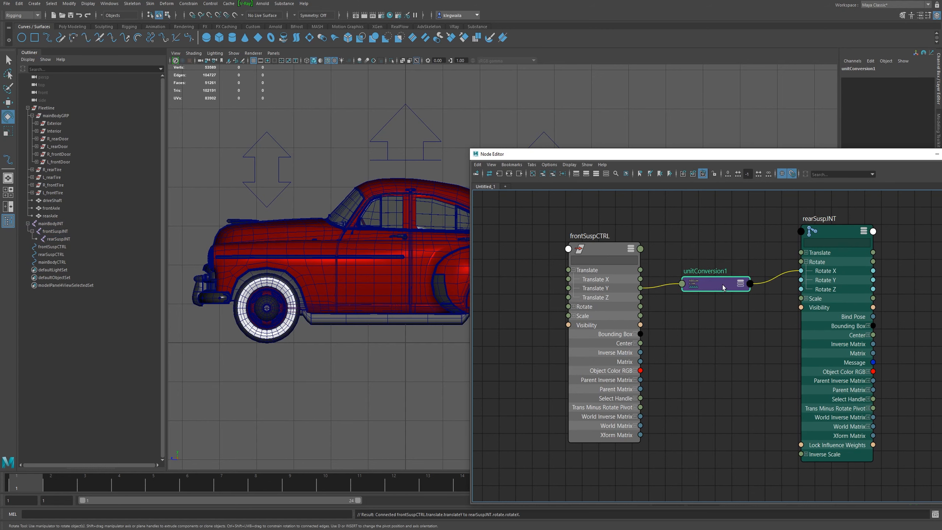
Move frontSuspCTRL up and down to test the body tilt, and reset its Translate Y to 0
middle_click_drag(287, 213, 309, 272, "alt")
right_click_drag(309, 271, 314, 208, "alt")
middle_click_drag(313, 209, 275, 188, "alt")
left_click(268, 186)
key("w")
mouse_move(236, 161)
left_mouse_down()
mouse_move(233, 188)
mouse_move(253, 91)
mouse_move(247, 219)
mouse_move(260, 97)
mouse_move(238, 177)
mouse_move(249, 111)
mouse_move(239, 207)
mouse_move(252, 104)
mouse_move(242, 233)
mouse_move(247, 112)
mouse_move(241, 208)
mouse_move(244, 123)
mouse_move(241, 148)
left_mouse_up()
left_click_drag(268, 87, 233, 189)
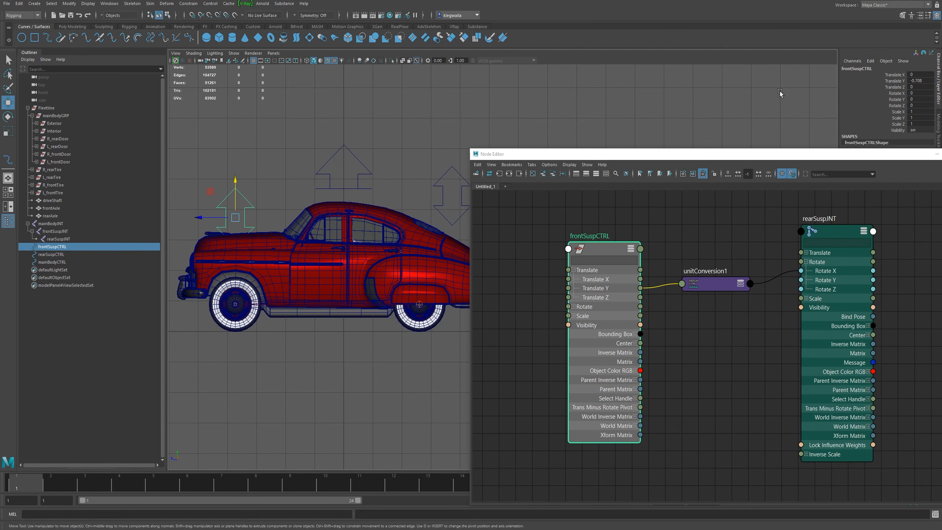
key("ctrl+z")
double_click(919, 80)
type("0")
key("Return")
Delete the unit conversion node to break the direct connection, try moving frontSuspCTRL, and undo that move
left_click_drag(737, 261, 727, 341)
key("Delete")
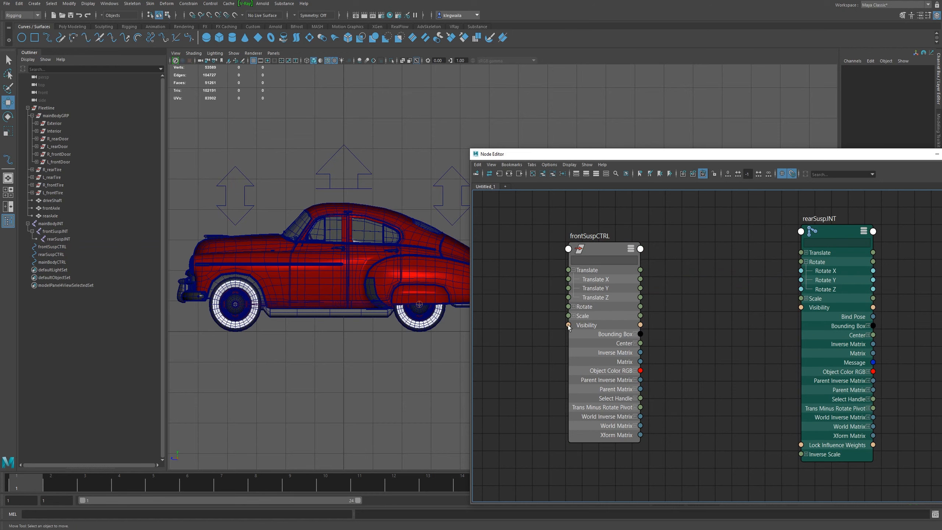
mouse_move(261, 165)
left_mouse_down()
mouse_move(243, 179)
mouse_move(254, 91)
mouse_move(253, 163)
left_mouse_up()
key("ctrl+z")
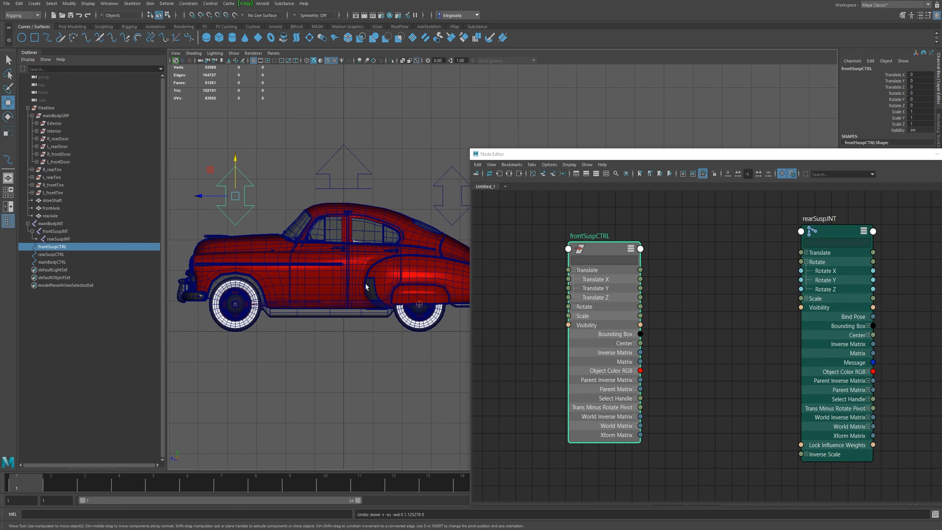
Create a multiplyDivide node between the frontSuspCTRL and rearSuspJNT nodes
middle_click_drag(654, 309, 609, 299, "alt")
left_click(633, 292)
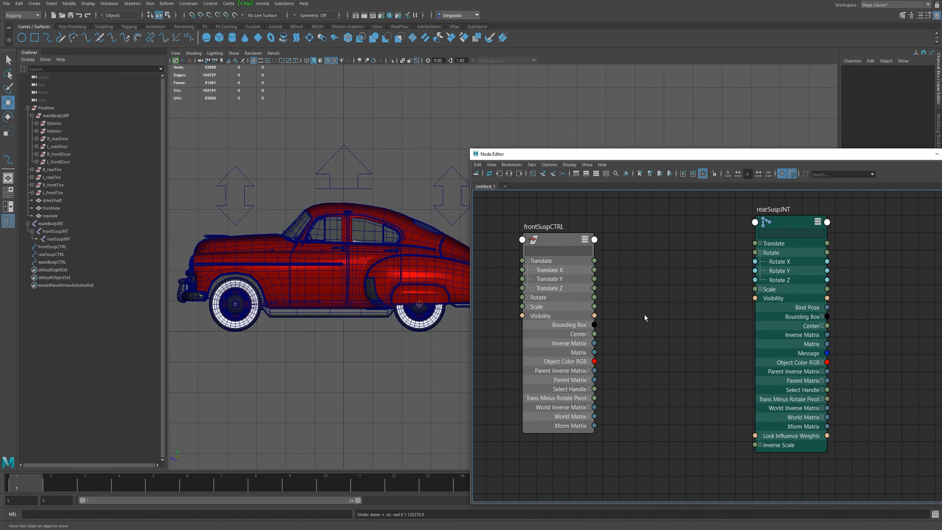
key("Tab")
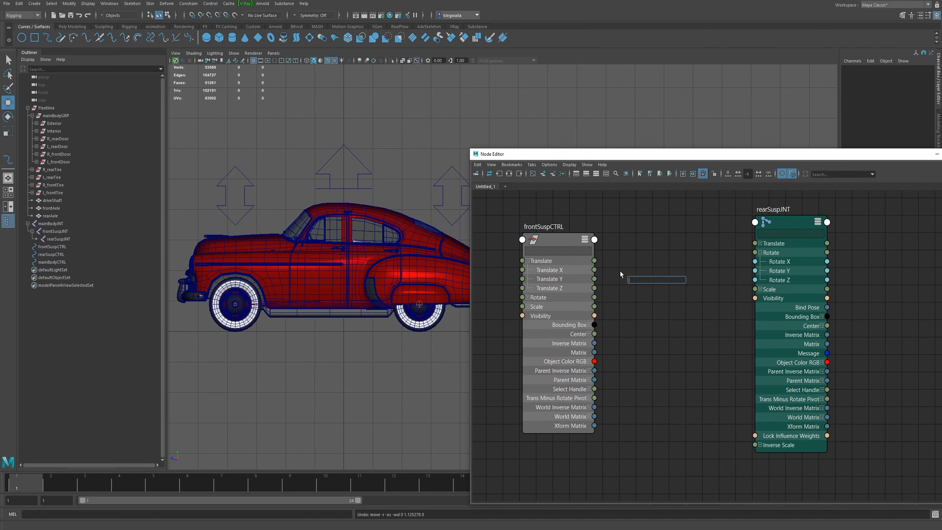
type("multi")
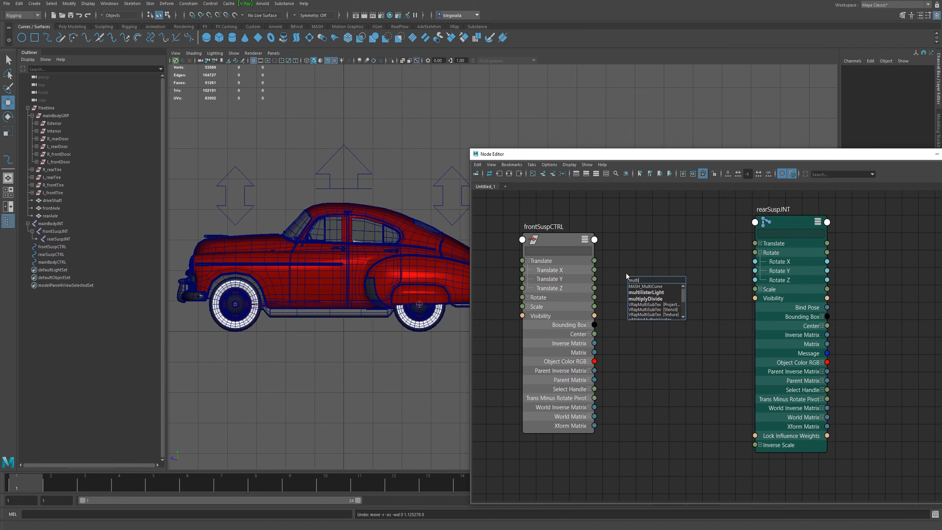
type("pl")
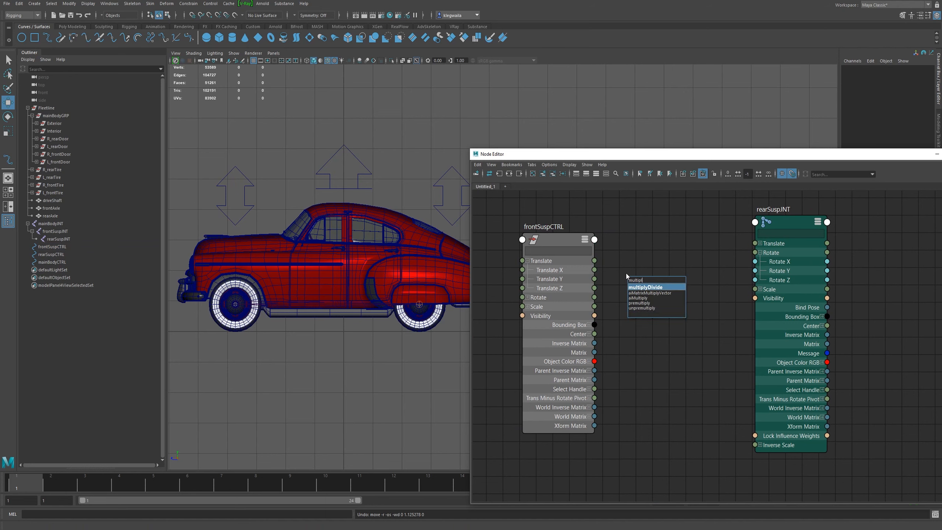
key("Return")
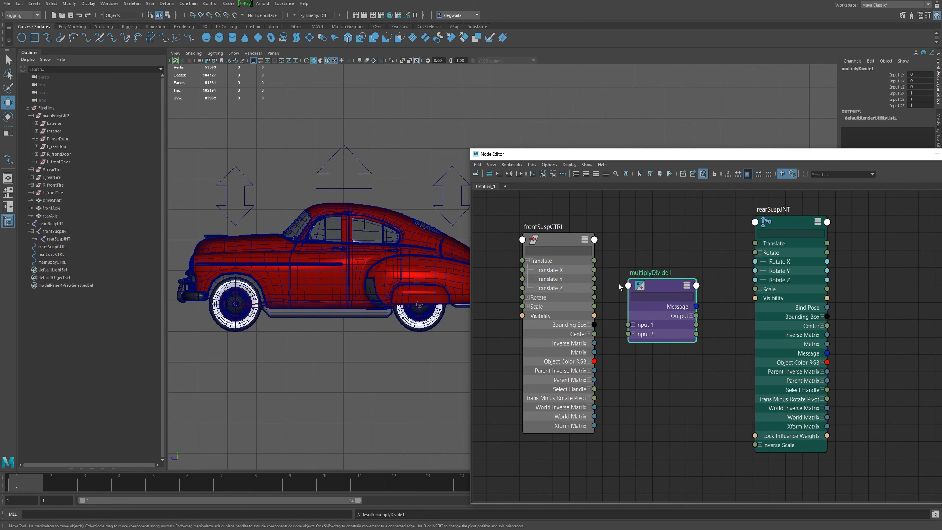
Expand the multiplyDivide node's Input 1 and Output, and connect frontSuspCTRL's Translate Y to Input 1X
left_click(633, 325)
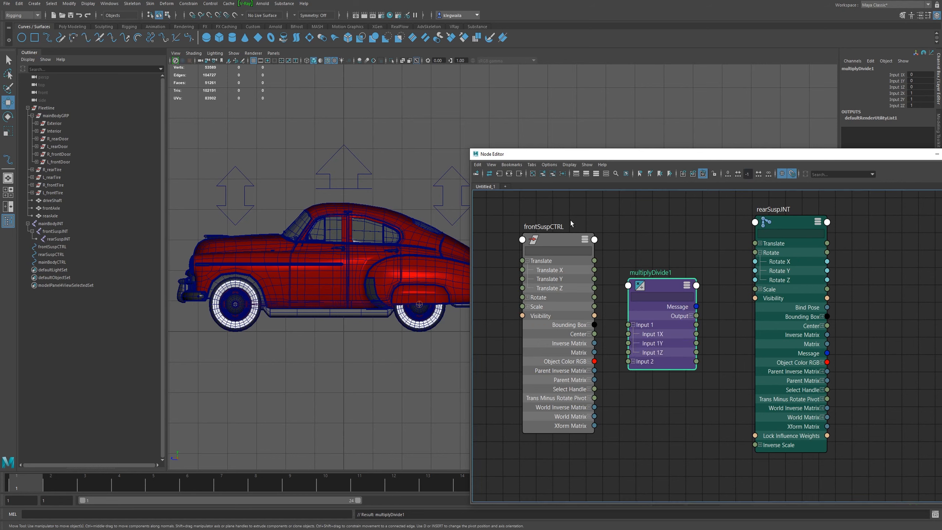
left_click_drag(662, 294, 670, 283)
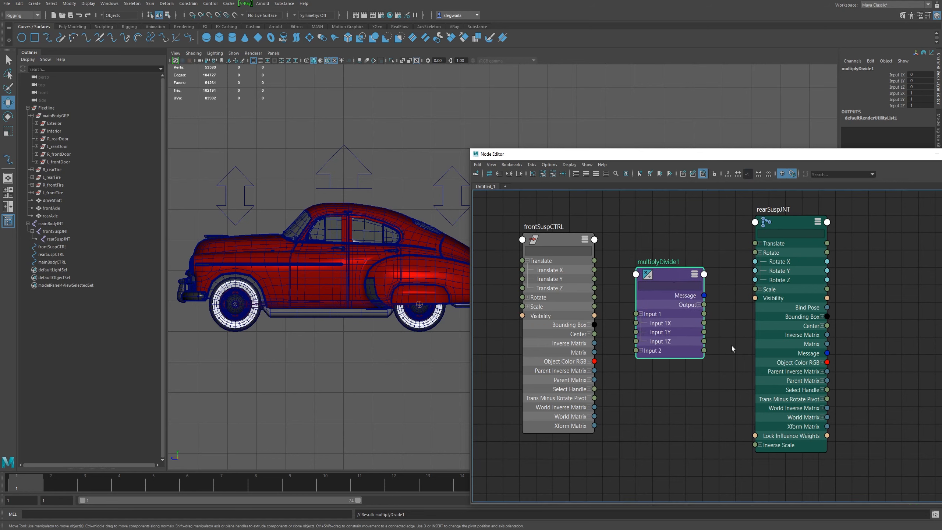
left_click(699, 305)
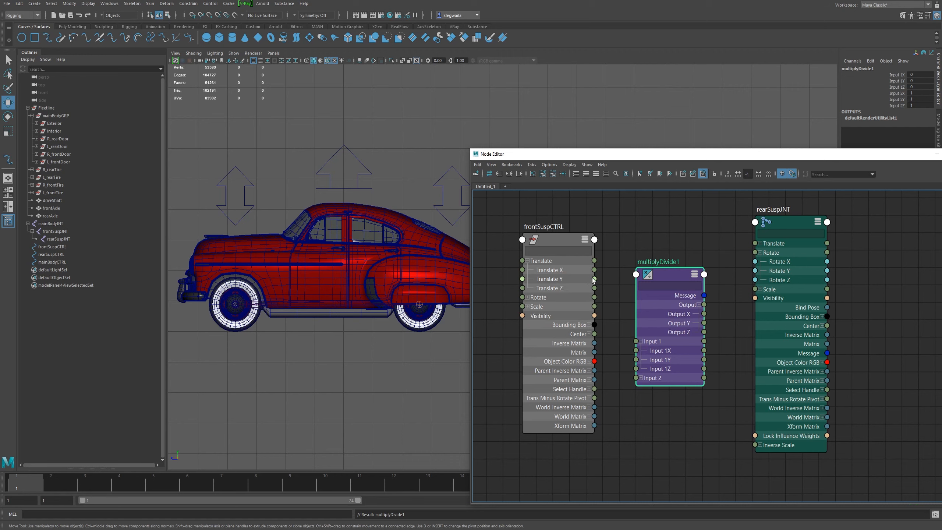
left_click_drag(594, 278, 636, 350)
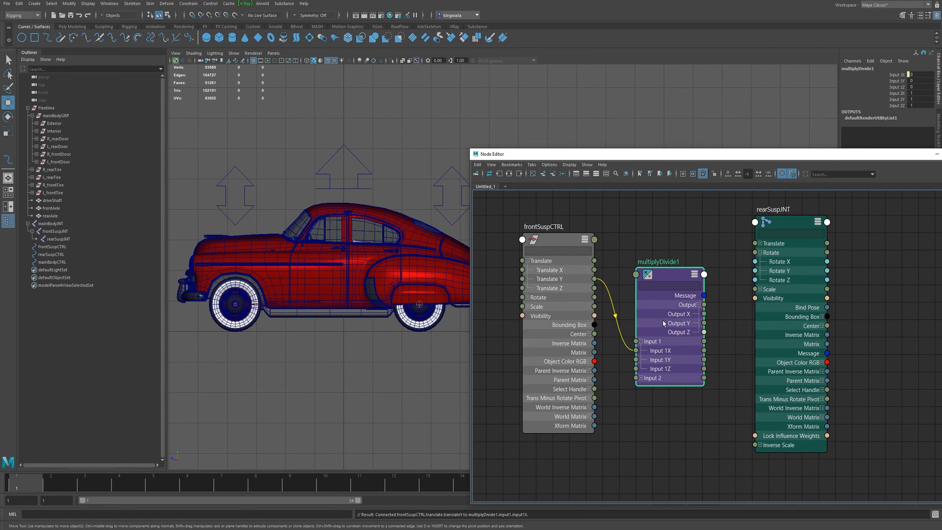
Set the multiplyDivide node's Input 2X to -1 and connect its Output X to rearSuspJNT's Rotate X
double_click(669, 274)
left_click_drag(702, 155, 473, 126)
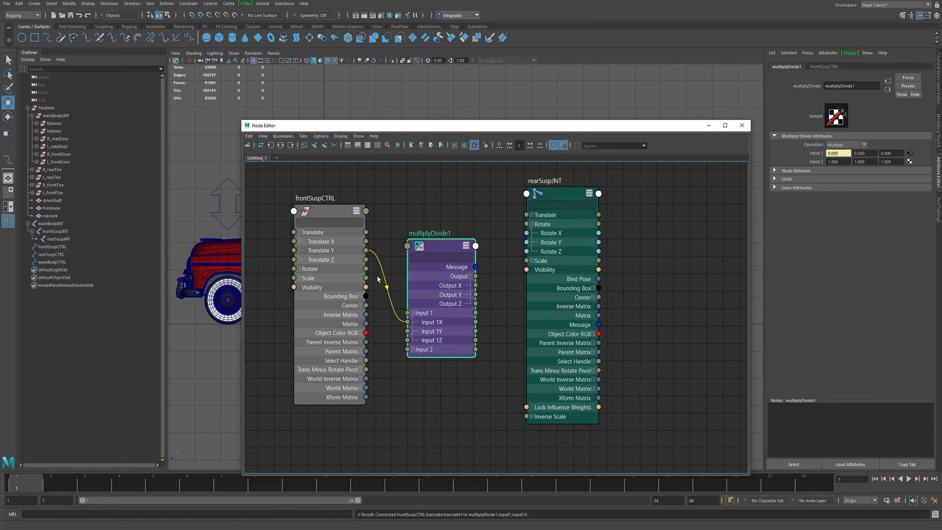
left_click_drag(400, 319, 408, 322)
left_click(837, 162)
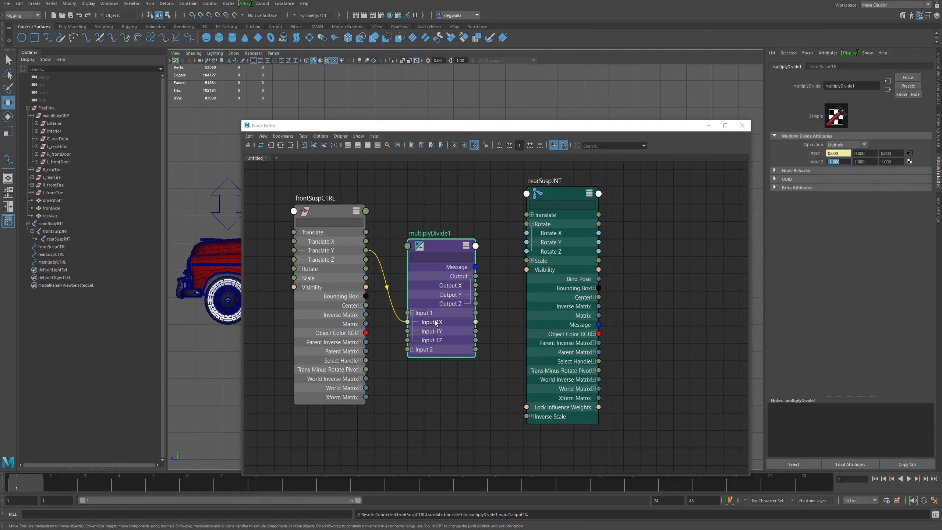
left_click_drag(476, 286, 526, 233)
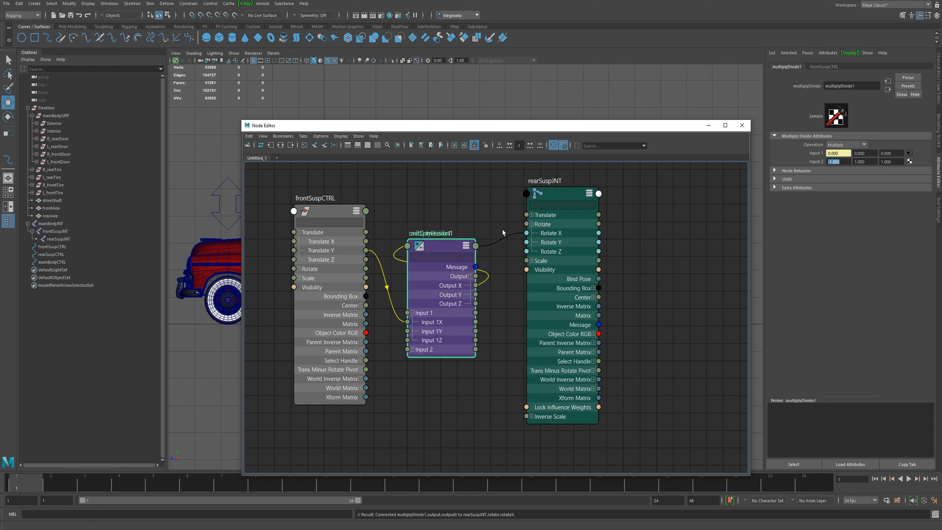
Spread out the unitConversion1, rearSuspJNT and multiplyDivide1 nodes in the Node Editor so their connections no longer overlap
left_click_drag(430, 247, 493, 250)
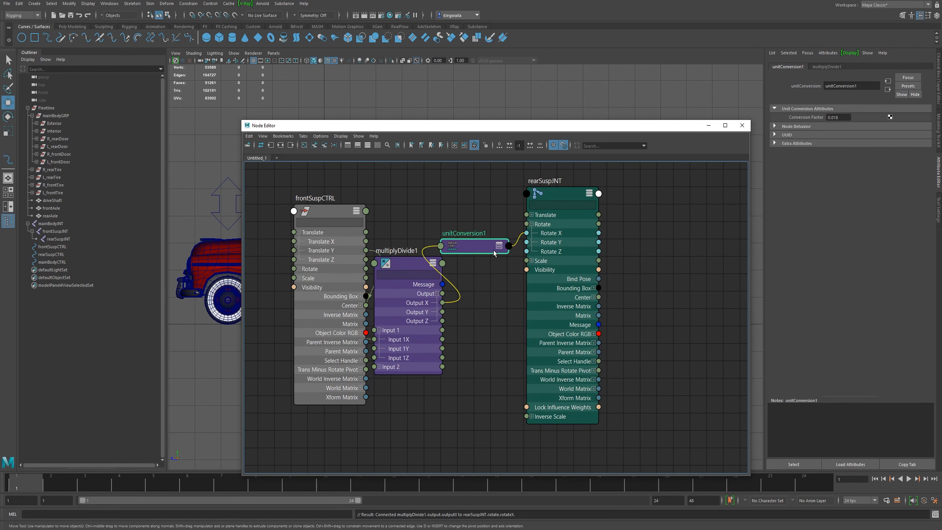
left_click_drag(551, 193, 648, 193)
left_click_drag(456, 251, 539, 251)
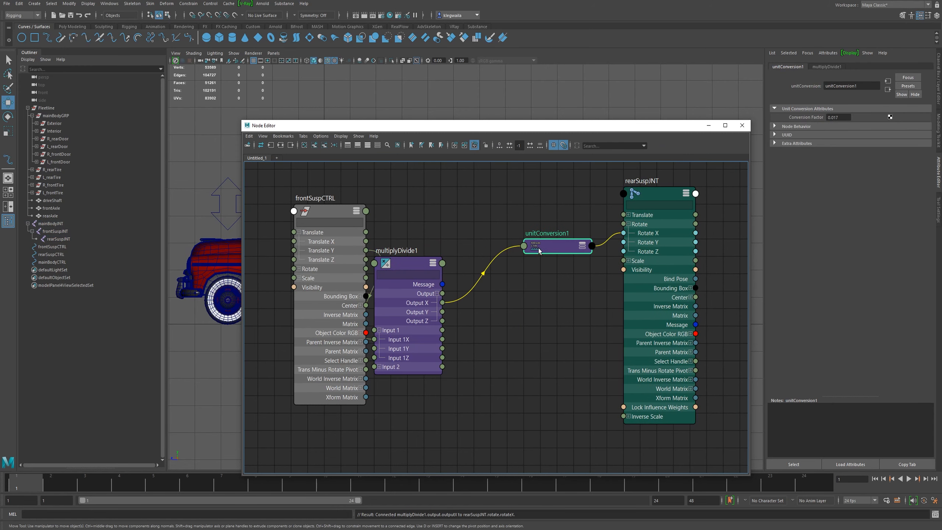
left_click_drag(405, 267, 455, 232)
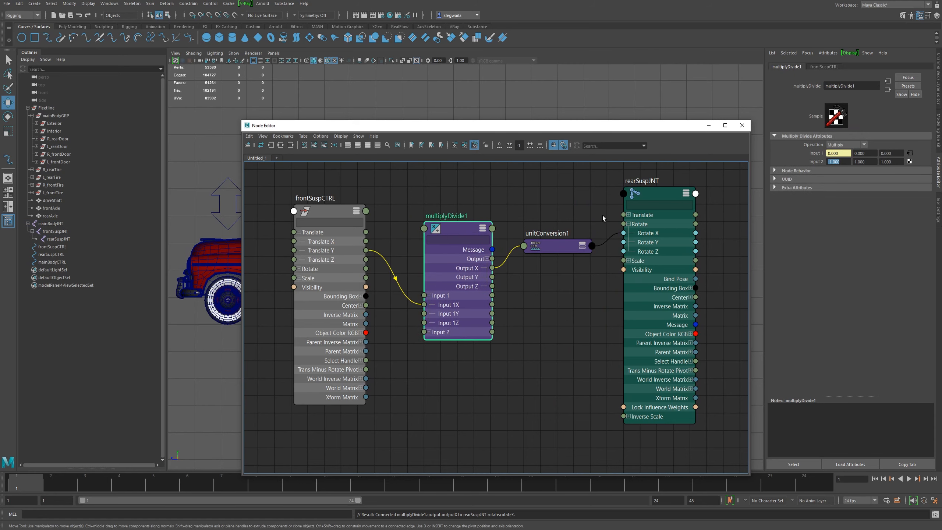
Move the Node Editor away from the car, test the reversed link by moving frontSuspCTRL vertically, and undo the moves
left_click_drag(557, 127, 0, 190)
middle_click_drag(365, 267, 529, 273, "alt")
scroll(507, 316, "up", 1)
scroll(507, 317, "up", 1)
left_click_drag(343, 152, 384, 193)
middle_click_drag(343, 147, 375, 185, "alt")
left_click_drag(406, 196, 412, 172)
left_click_drag(436, 106, 457, 274)
key("ctrl+z")
key("ctrl+z")
key("ctrl+z")
key("ctrl+z")
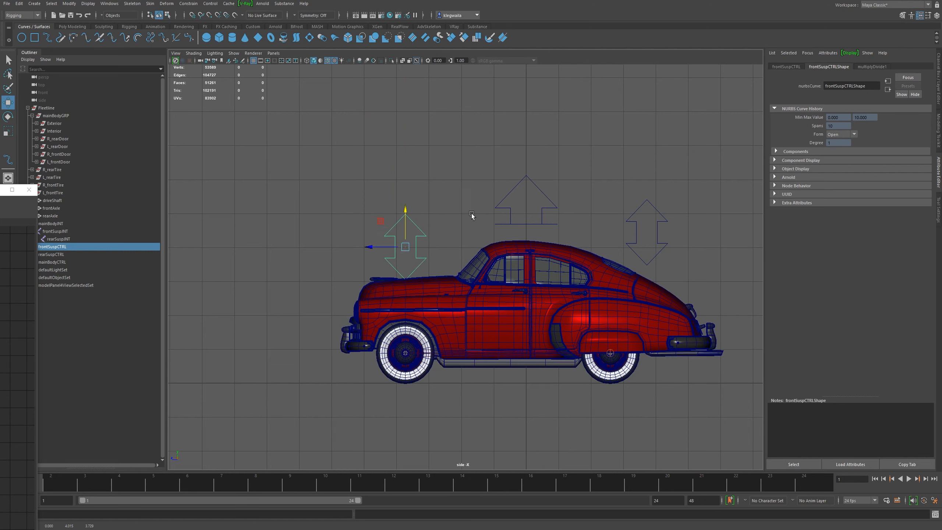
Lower frontSuspCTRL to check how far the front of the car body drops, and undo the move
left_click_drag(405, 214, 469, 322)
left_click(428, 225)
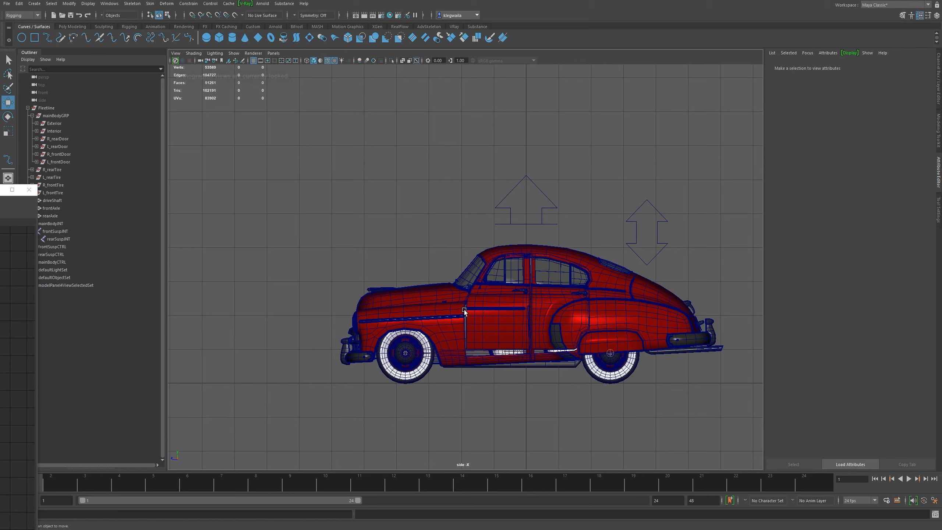
key("ctrl+z")
key("ctrl+z")
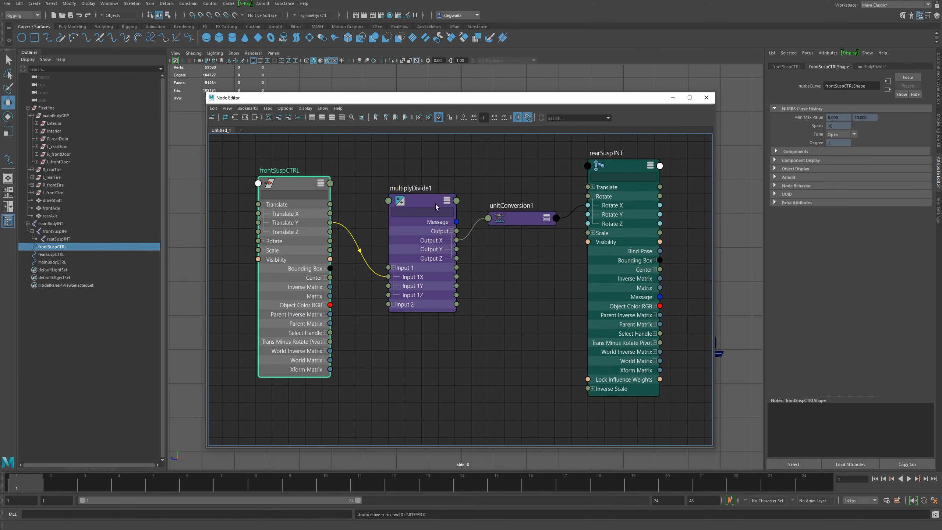
Set the multiplyDivide1 node's Input 2X to -2
left_click(436, 208)
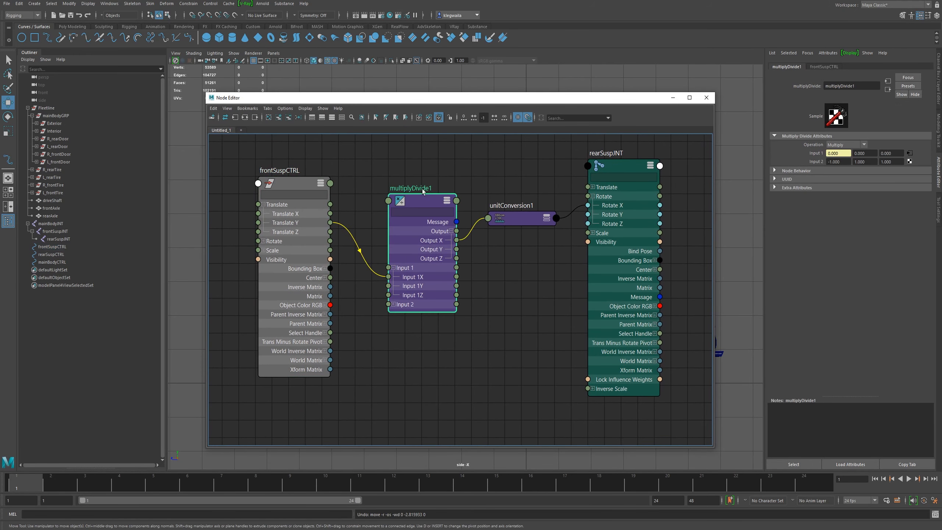
double_click(848, 161)
type("-2")
key("Return")
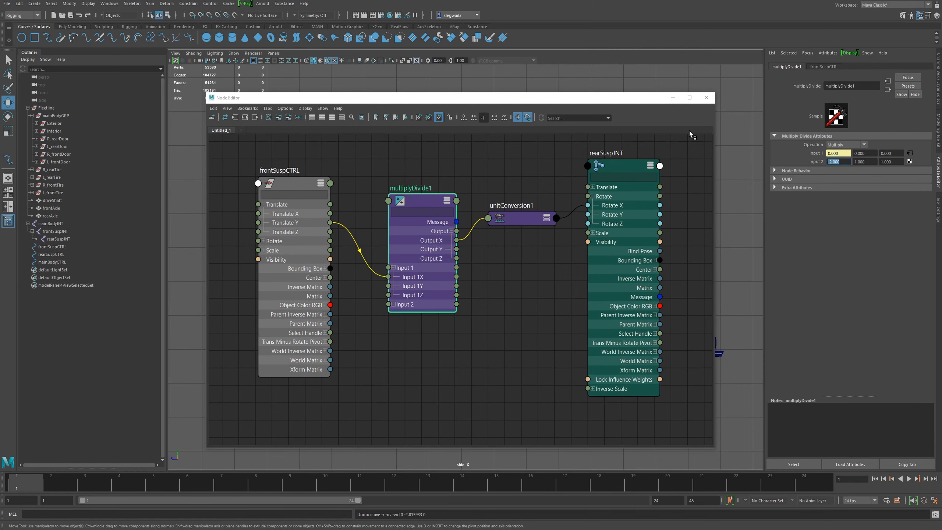
Clear the Node Editor off the viewport, raise and lower frontSuspCTRL to test the stronger body rotation, and undo the last moves
left_click_drag(641, 98, 627, 529)
left_click_drag(375, 167, 425, 199)
key("ctrl+z")
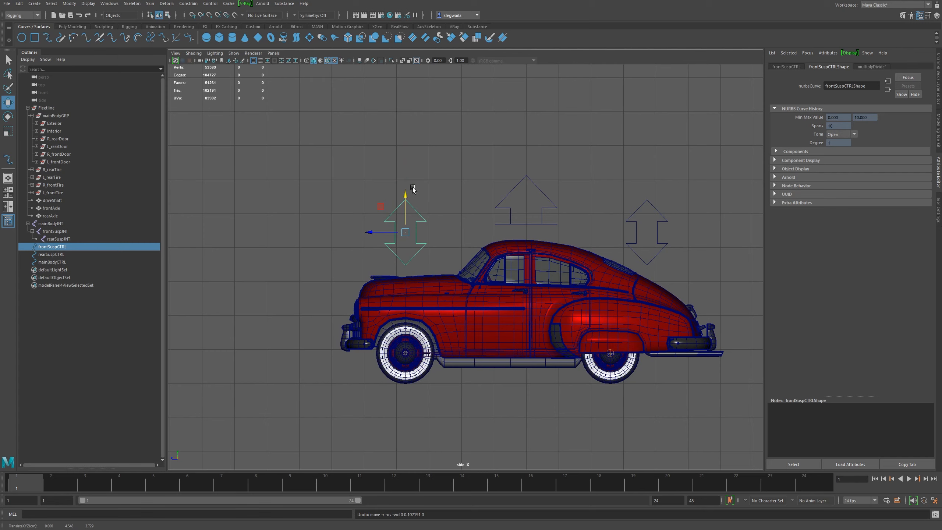
left_click_drag(411, 201, 458, 112)
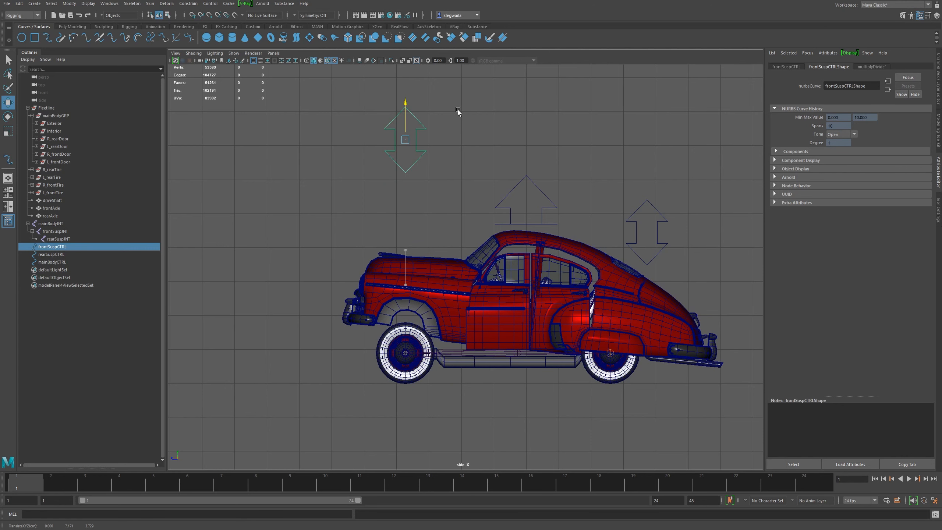
left_click_drag(456, 111, 452, 230)
key("ctrl+z")
key("ctrl+z")
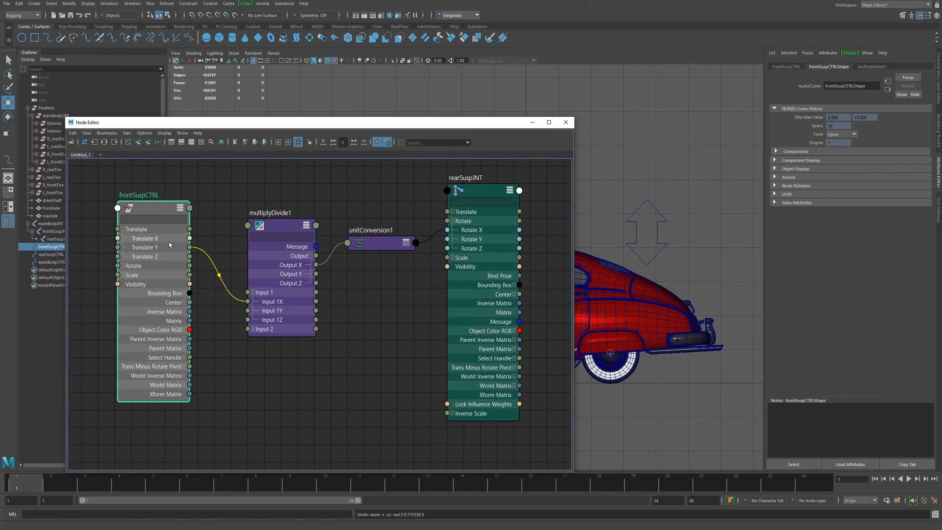
Try an Input 2X value of -3 on the multiplyDivide1 node and test it by moving frontSuspCTRL
left_click(281, 233)
type("-3")
key("Return")
left_click_drag(388, 125, 388, 529)
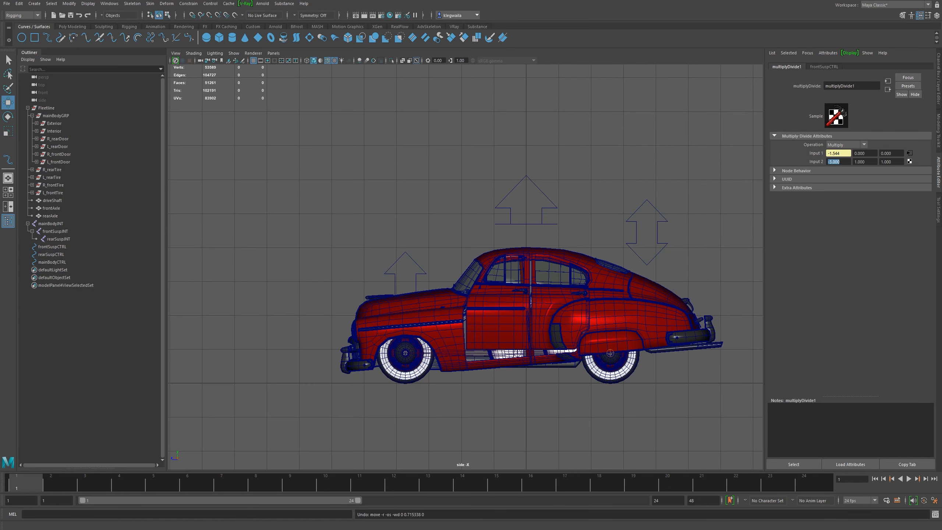
left_click_drag(387, 236, 430, 204)
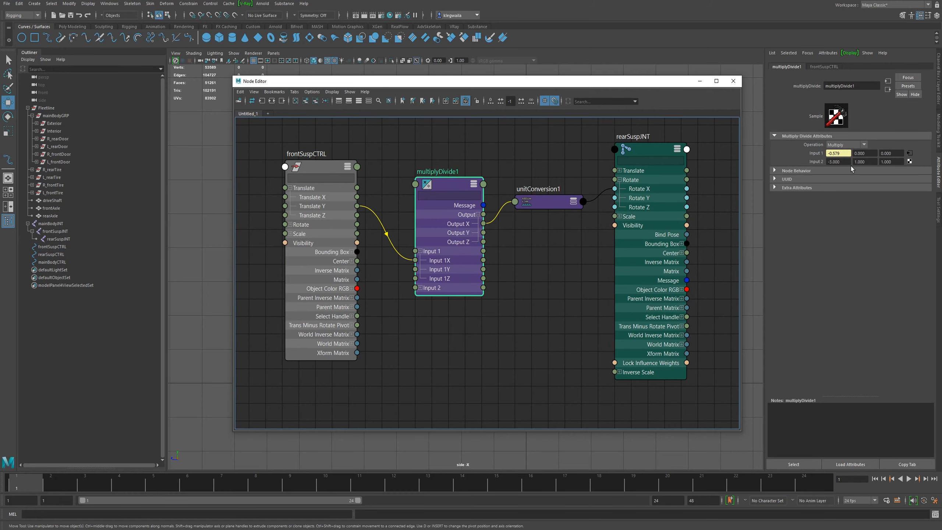
Set the multiplyDivide1 node's Input 2X to -2 and move frontSuspCTRL vertically to check the body rotation
left_click(847, 163)
key("BackSpace")
key("Return")
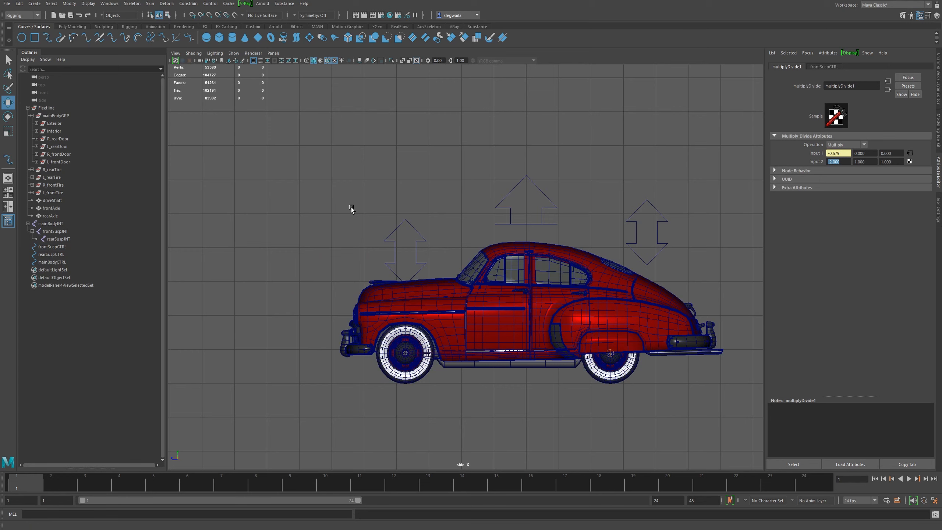
left_click(401, 233)
left_click_drag(404, 222, 421, 251)
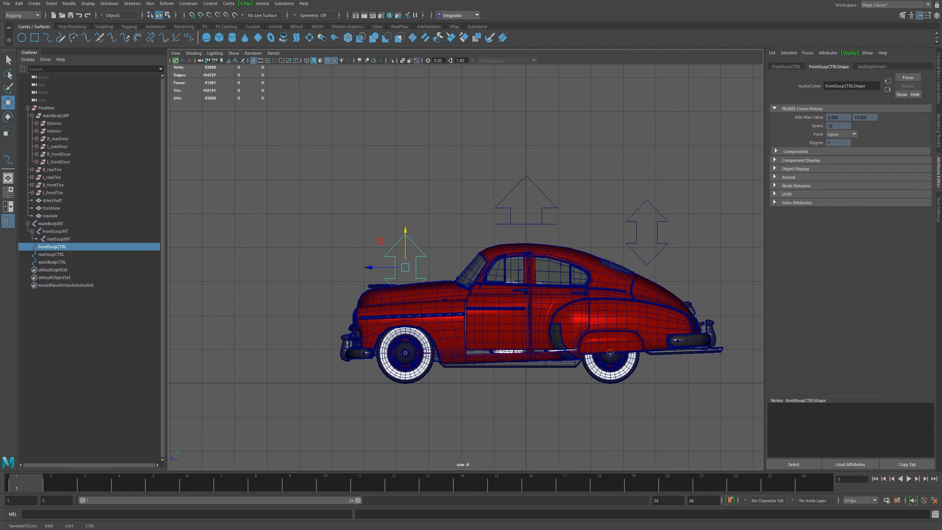
Reset frontSuspCTRL's Translate Y to 0
left_click(937, 69)
left_click(926, 80)
type("0")
key("Return")
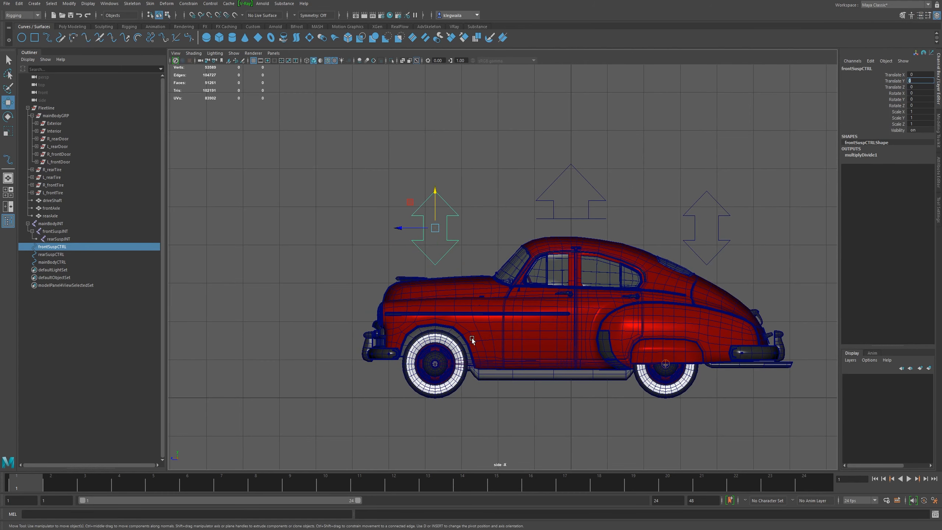
Review the node connections, try moving frontSuspCTRL along its other axes, and undo those moves
left_click_drag(0, 81, 410, 85)
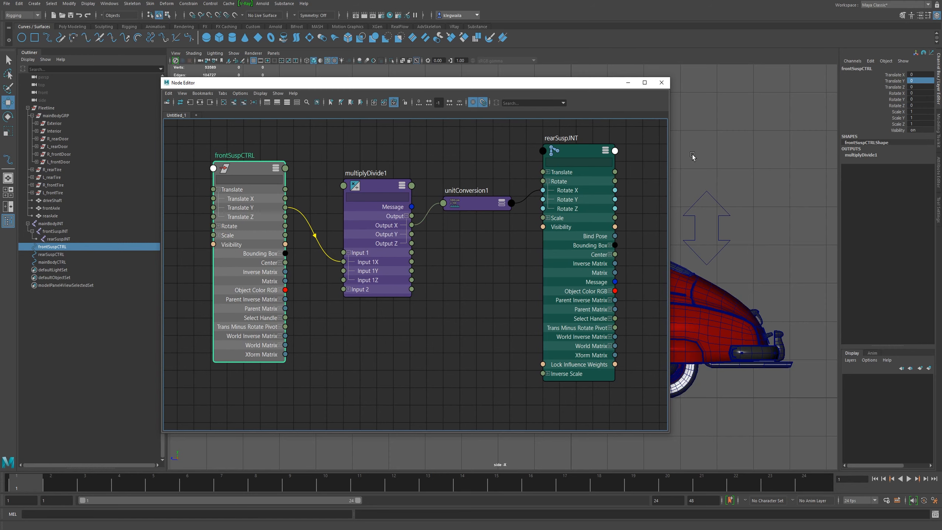
left_click_drag(439, 79, 0, 82)
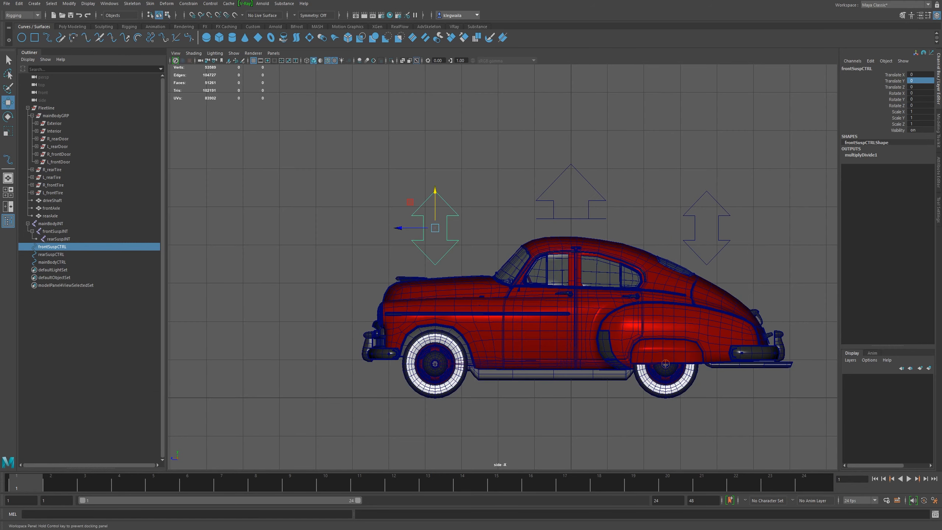
middle_click_drag(435, 230, 421, 211)
key("ctrl+z")
key("ctrl+z")
key("ctrl+z")
key("ctrl+z")
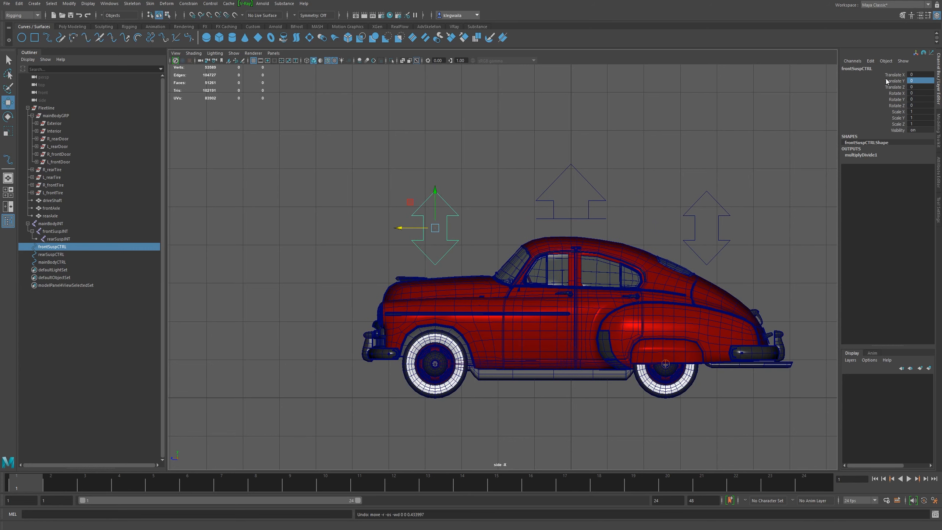
Lock and hide every frontSuspCTRL channel except Translate Y
left_click(898, 75)
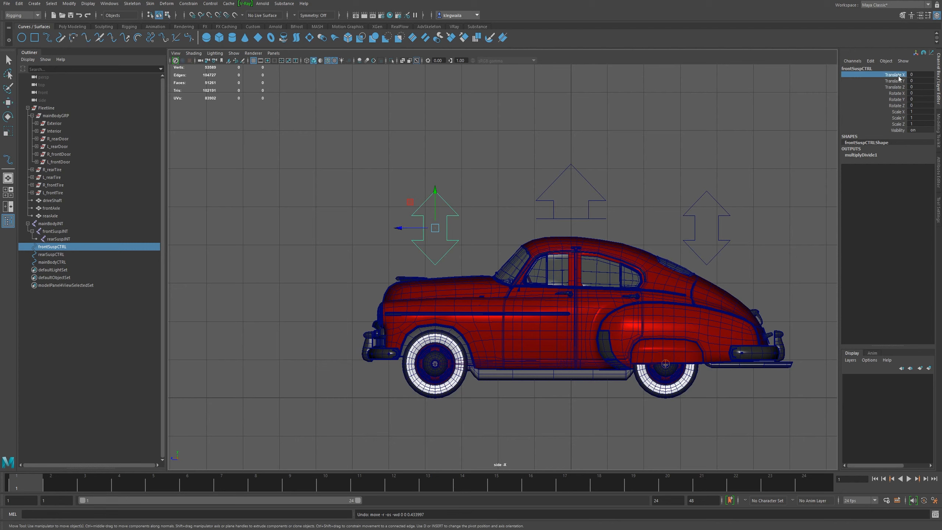
left_click_drag(899, 88, 900, 131, "ctrl")
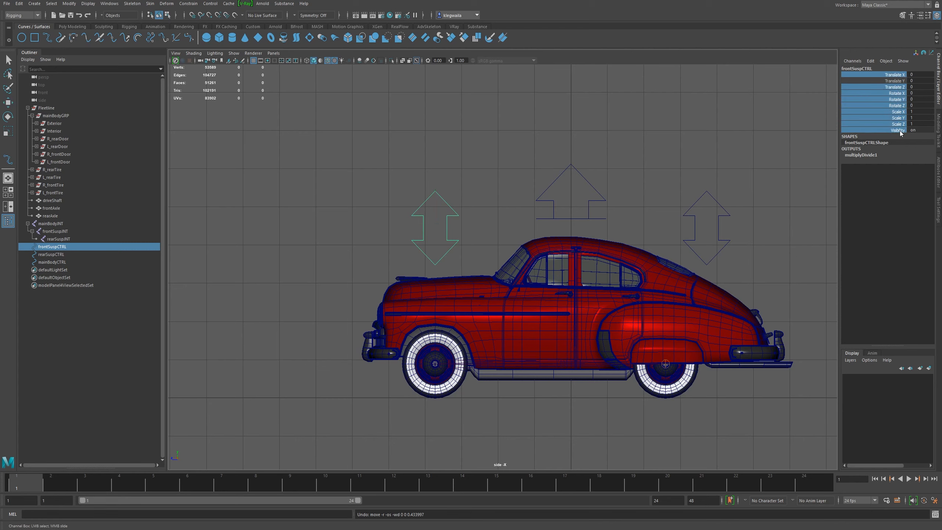
right_click(901, 103)
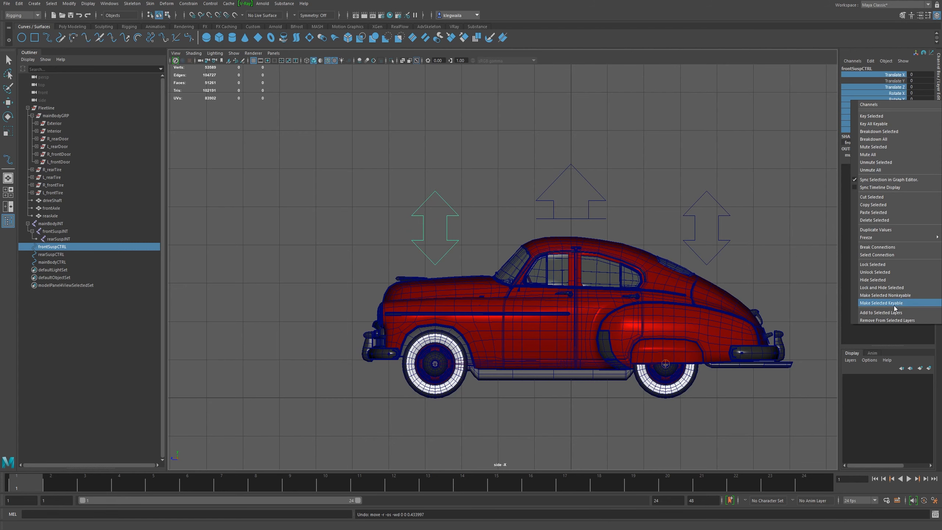
left_click(878, 288)
key("w")
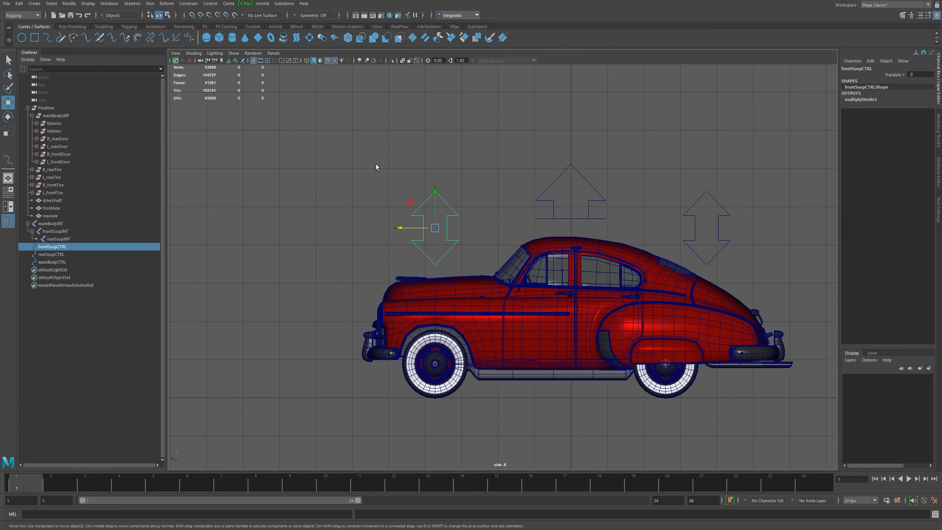
Test frontSuspCTRL's remaining vertical movement, including an extreme raise of the front of the body, and undo each move
mouse_move(435, 201)
left_mouse_down()
mouse_move(431, 179)
mouse_move(454, 208)
mouse_move(446, 192)
left_mouse_up()
key("ctrl+z")
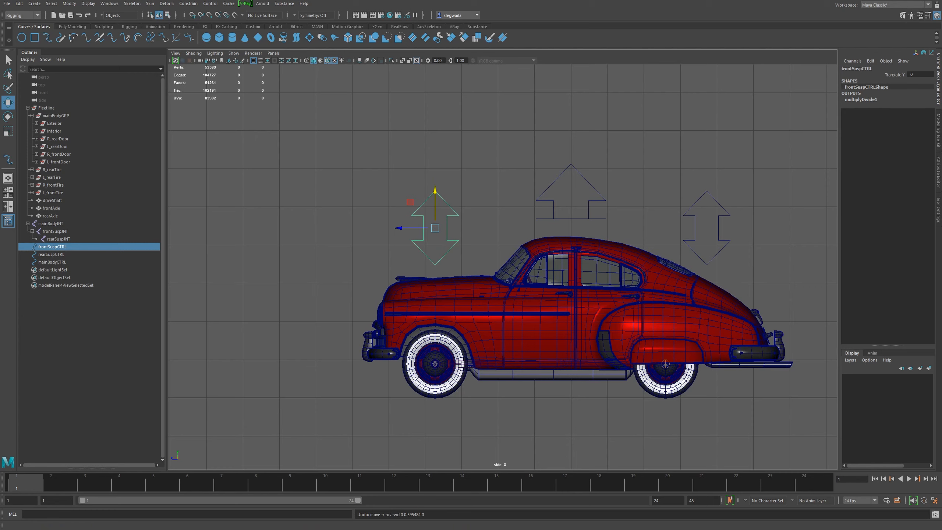
left_click_drag(436, 197, 557, 190)
key("ctrl+z")
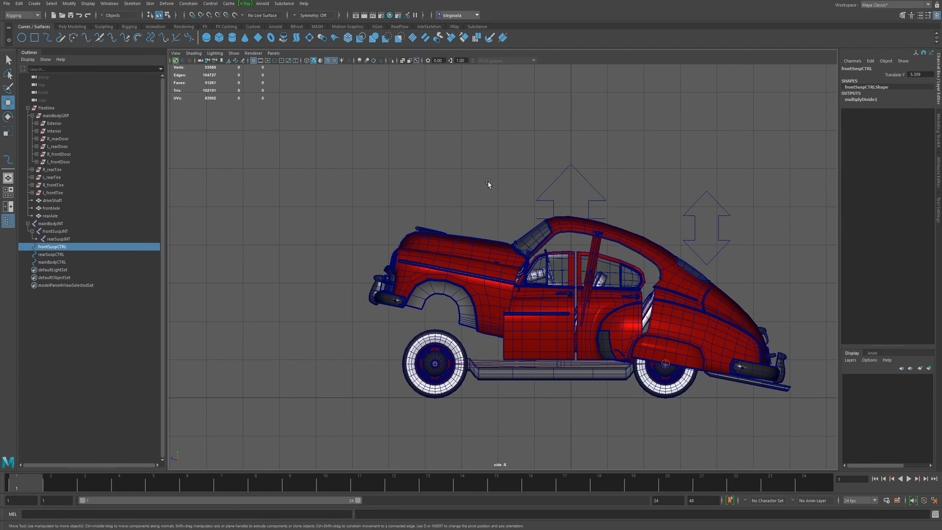
mouse_move(437, 209)
left_mouse_down()
mouse_move(444, 180)
mouse_move(447, 248)
mouse_move(446, 200)
left_mouse_up()
key("ctrl+z")
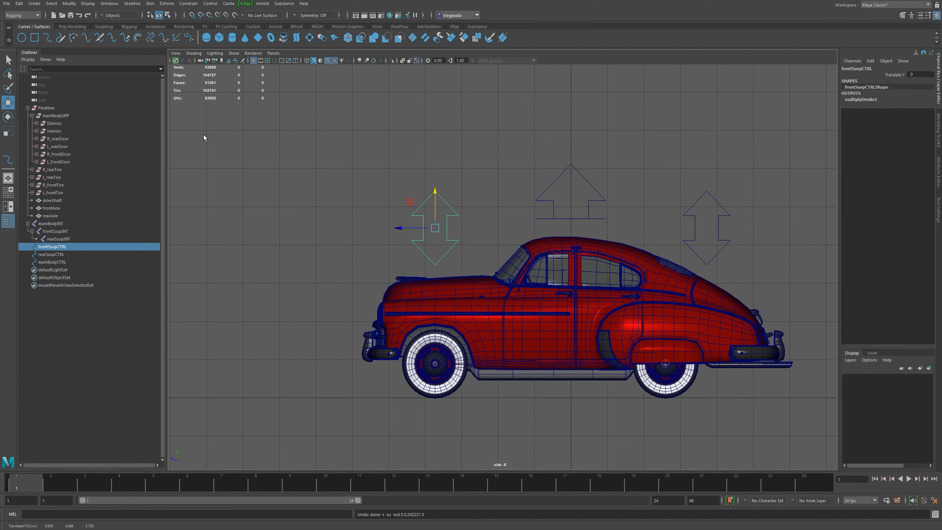
Show frontSuspCTRL's transform attributes and expand the Translate section of its Limit Information
left_click(939, 168)
middle_click_drag(669, 142, 620, 138, "alt")
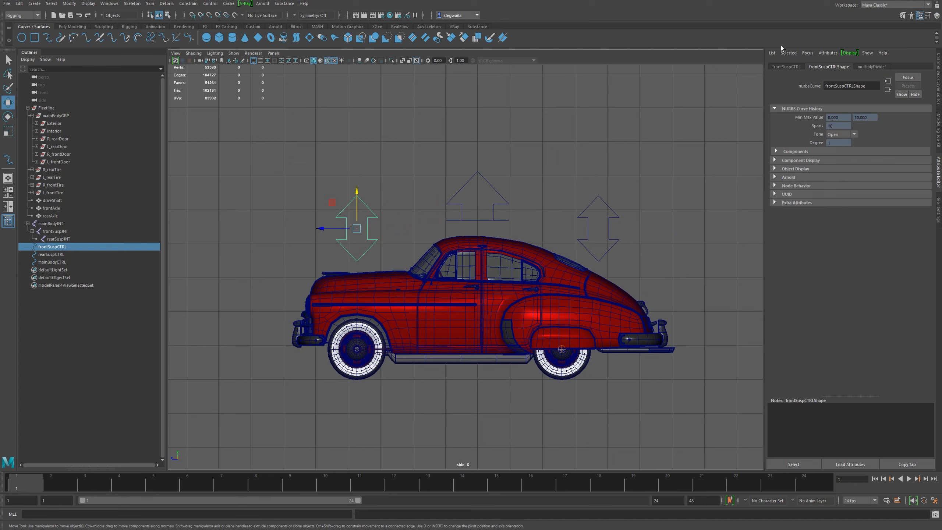
left_click(788, 67)
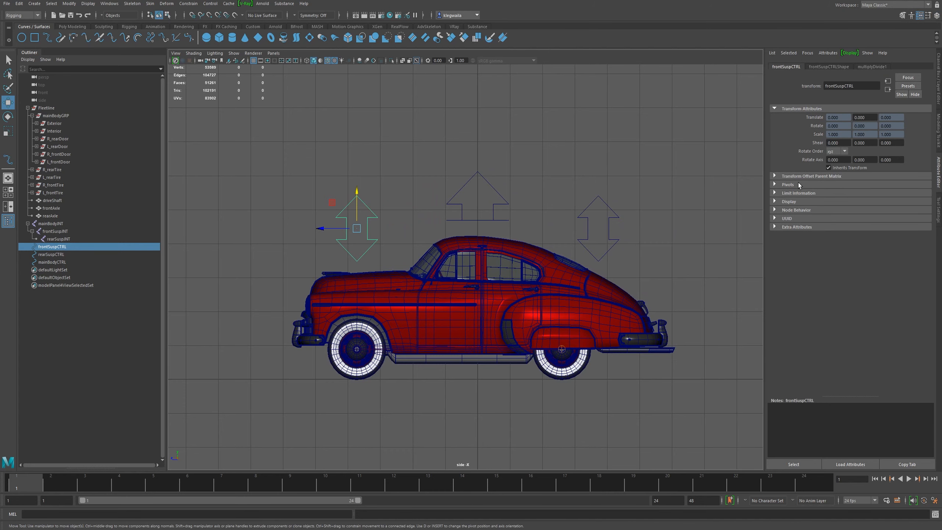
left_click(774, 193)
left_click(776, 210)
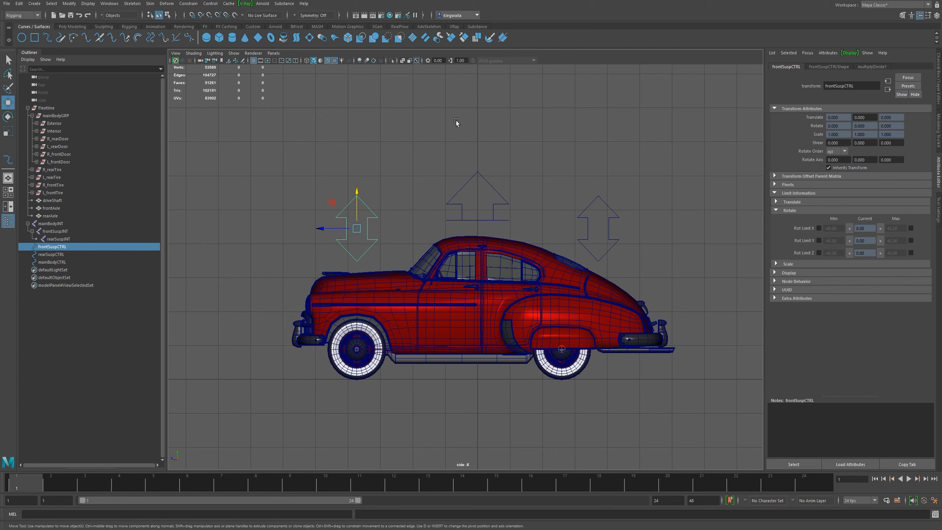
left_click(776, 210)
left_click(776, 202)
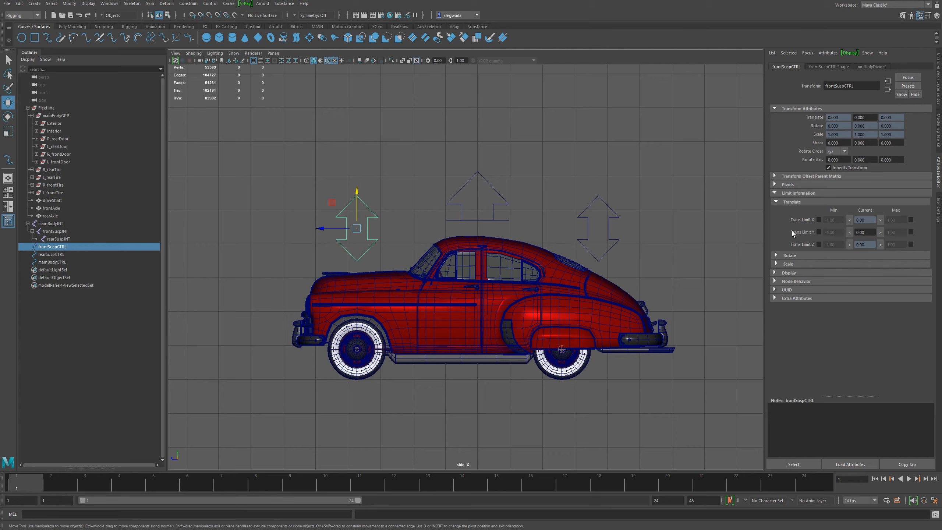
Enable both Trans Limit Y limits on frontSuspCTRL, with a minimum of -2 and a maximum of 1.25
left_click(818, 232)
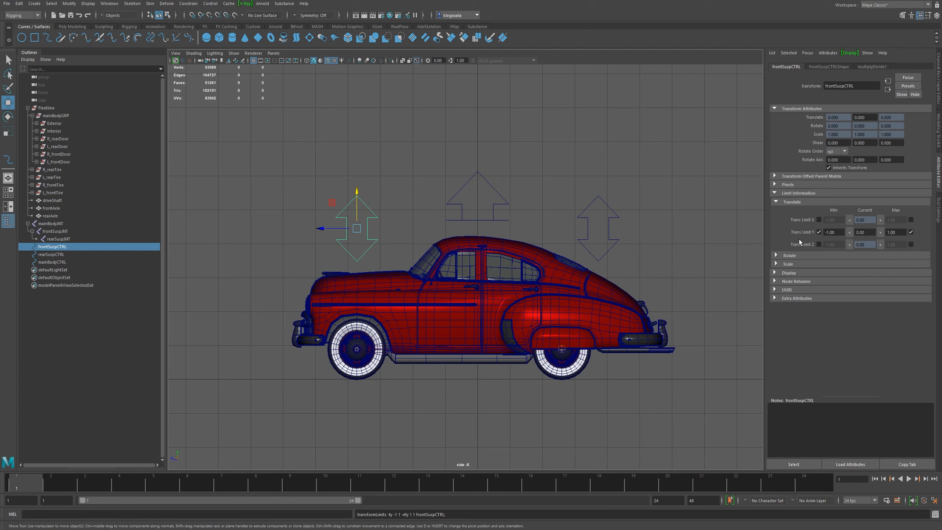
left_click_drag(837, 233, 806, 232)
type("-2")
key("Return")
left_click(900, 232)
type("1.25")
key("Return")
Move frontSuspCTRL up and down through its full range to check the translate limits on the car body
middle_click_drag(388, 246, 418, 267, "alt")
left_click_drag(387, 213, 394, 133)
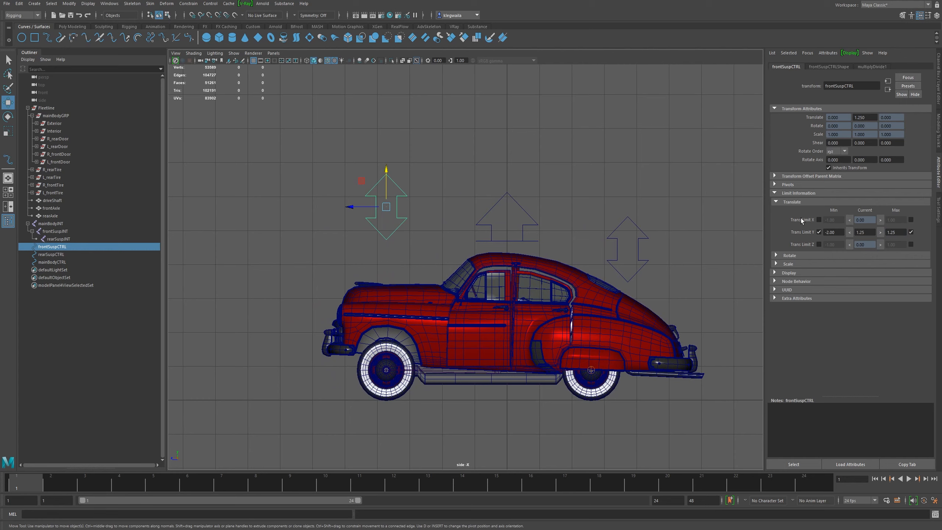
left_click_drag(386, 174, 386, 314)
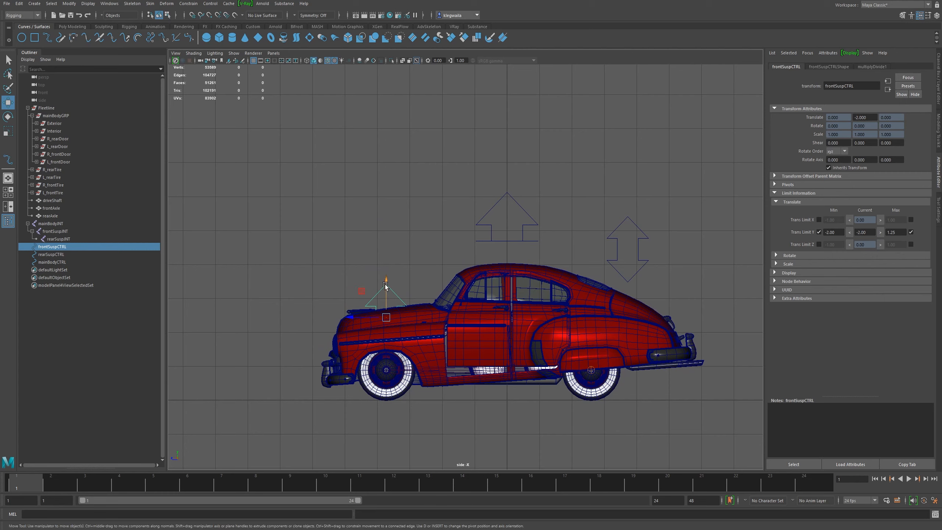
left_click_drag(386, 297, 438, 367)
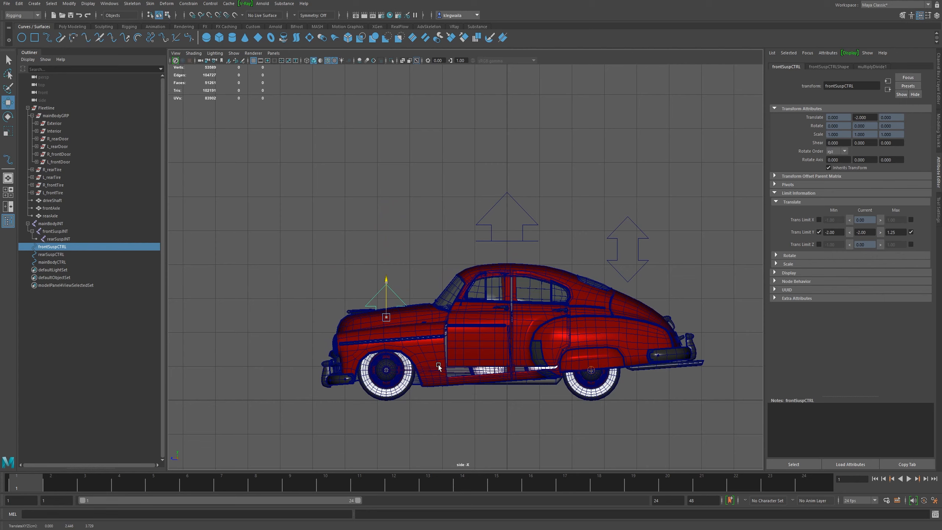
left_click(370, 185)
left_click_drag(371, 253, 414, 383)
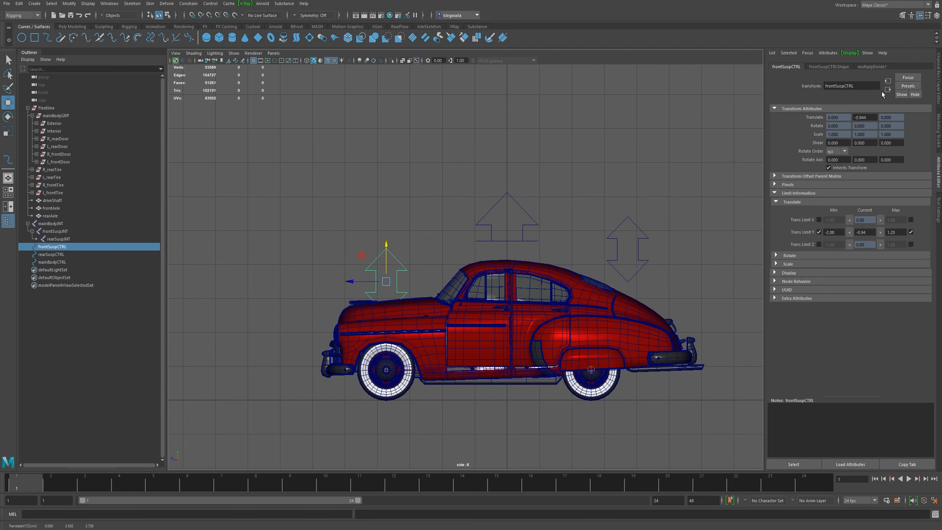
Reset frontSuspCTRL's Translate Y to 0
double_click(864, 118)
type("0")
key("Return")
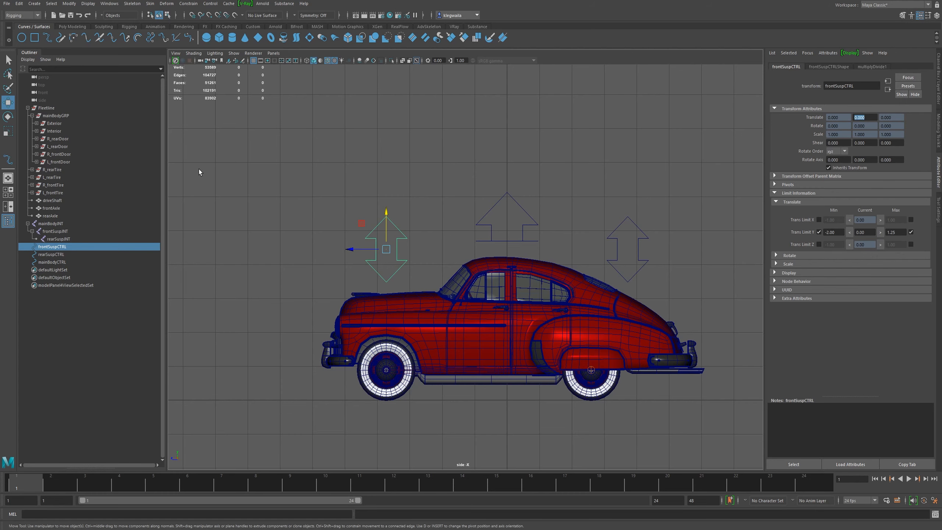
Add rearSuspCTRL to the Node Editor graph and place its node below the frontSuspCTRL node
middle_click_drag(607, 265, 548, 273, "alt")
left_click_drag(558, 166, 598, 241)
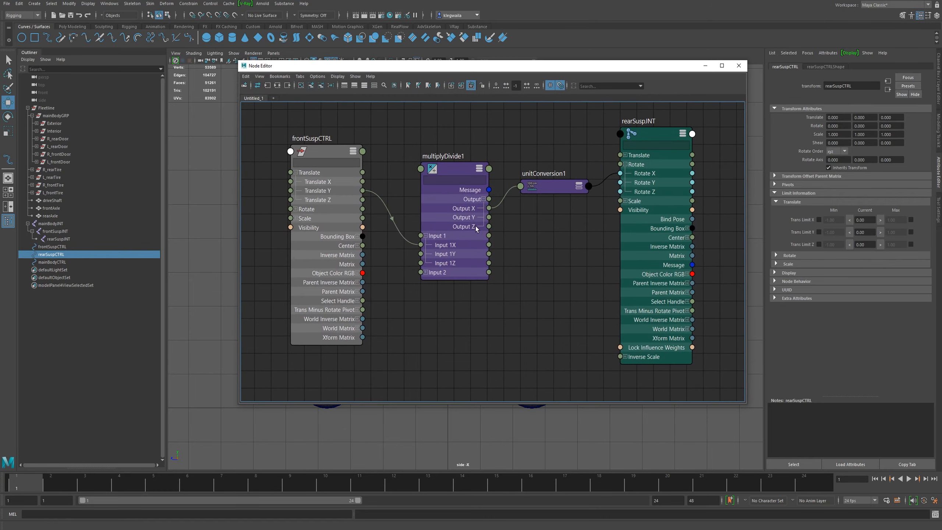
scroll(476, 225, "down", 5)
middle_click_drag(492, 318, 485, 219)
left_click_drag(498, 66, 474, 129)
left_click_drag(288, 166, 403, 350)
middle_click_drag(461, 285, 431, 327, "alt")
scroll(431, 327, "up", 3)
middle_click_drag(431, 268, 451, 300, "alt")
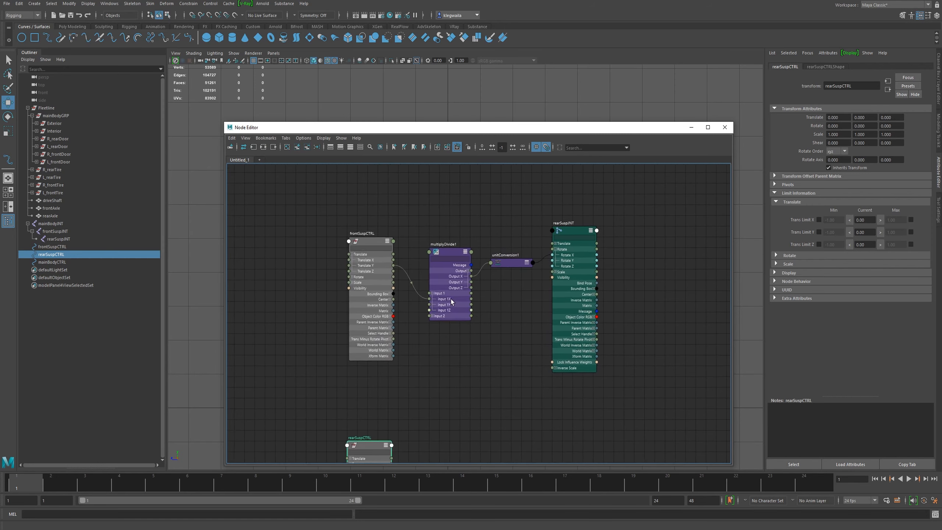
scroll(451, 299, "up", 2)
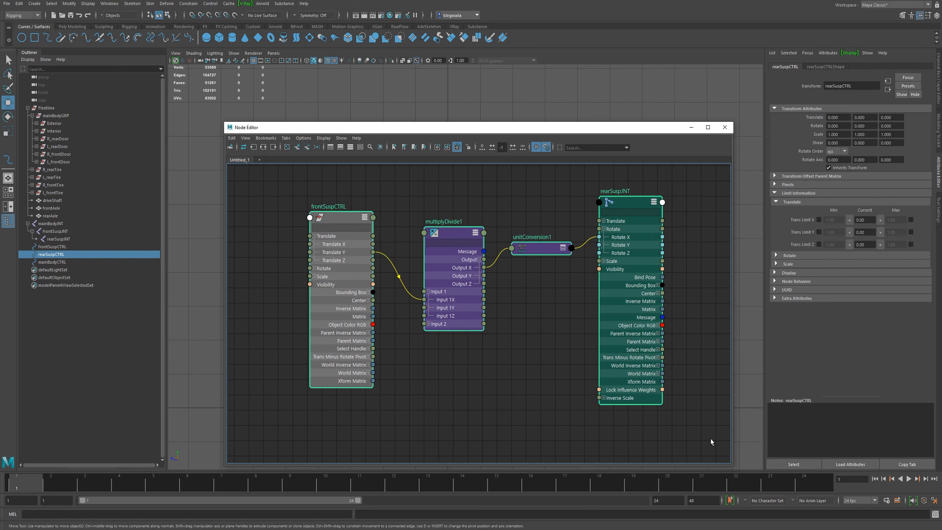
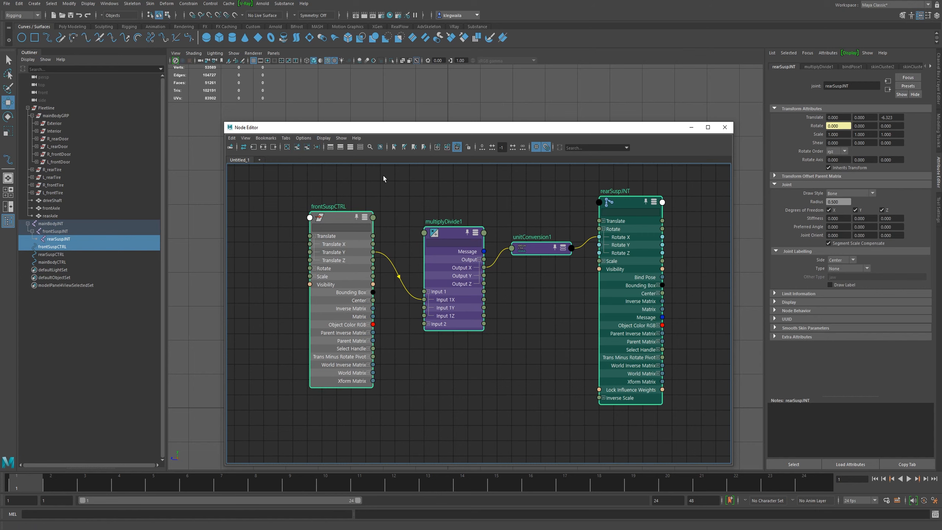
Toggle the Node Editor's option to pin all nodes by default and select the rearSuspCTRL node in the graph
left_click(301, 138)
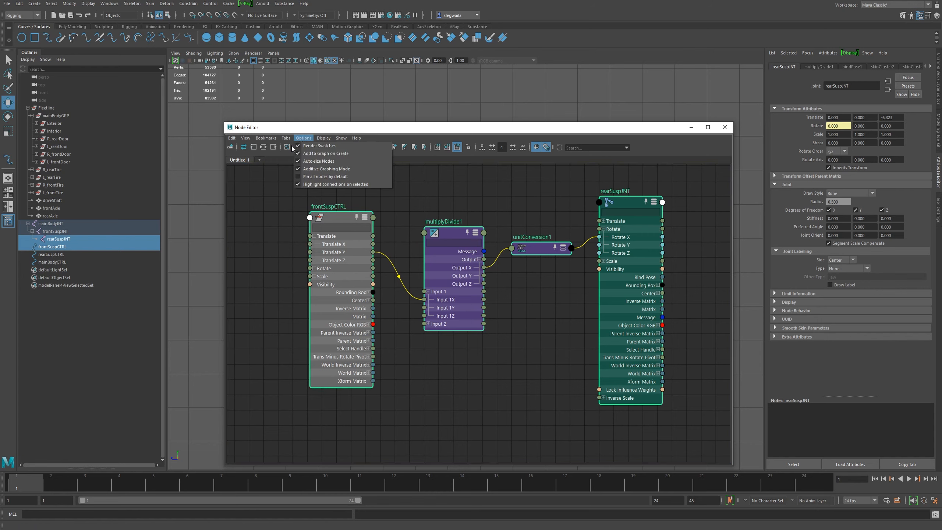
left_click(298, 177)
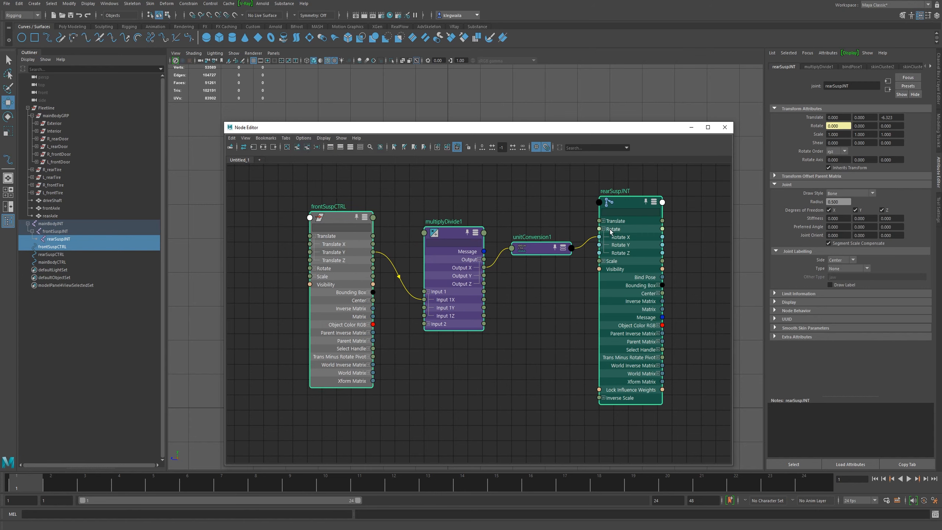
middle_click_drag(526, 300, 515, 204, "alt")
middle_click_drag(566, 313, 577, 370, "alt")
right_click_drag(594, 345, 566, 333, "alt")
middle_click_drag(566, 333, 497, 225, "alt")
left_click(373, 350)
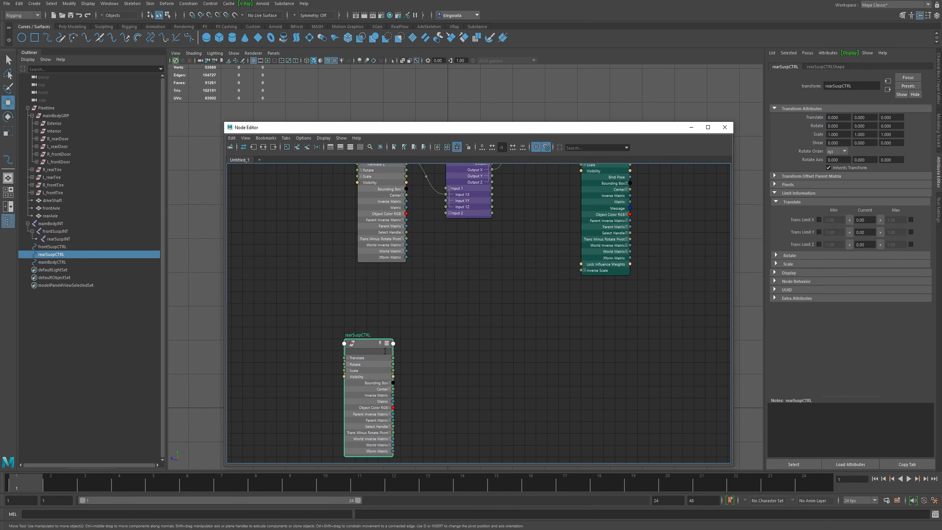
middle_click_drag(413, 339, 559, 269, "alt")
middle_click_drag(678, 253, 652, 349, "alt")
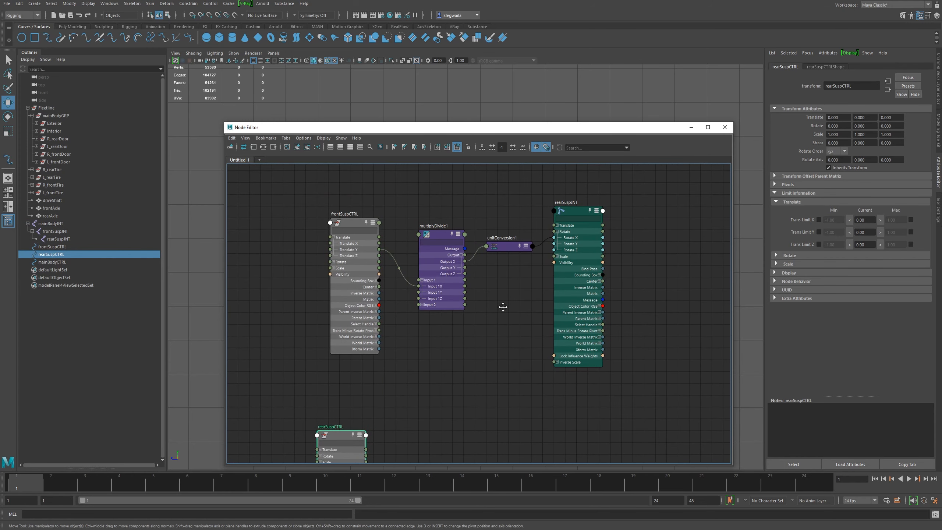
middle_click_drag(502, 307, 501, 230, "alt")
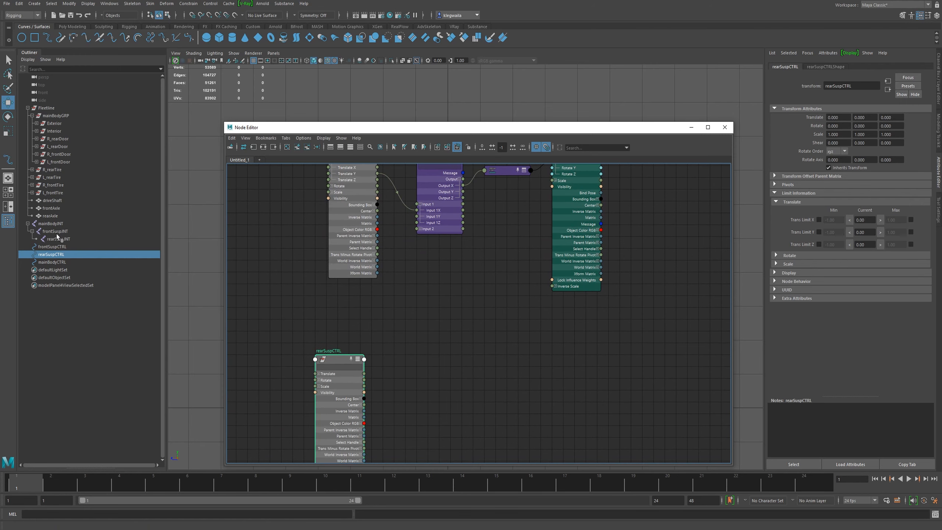
Add frontSuspJNT to the Node Editor graph and place its node below rearSuspJNT, across from rearSuspCTRL
left_click(55, 232)
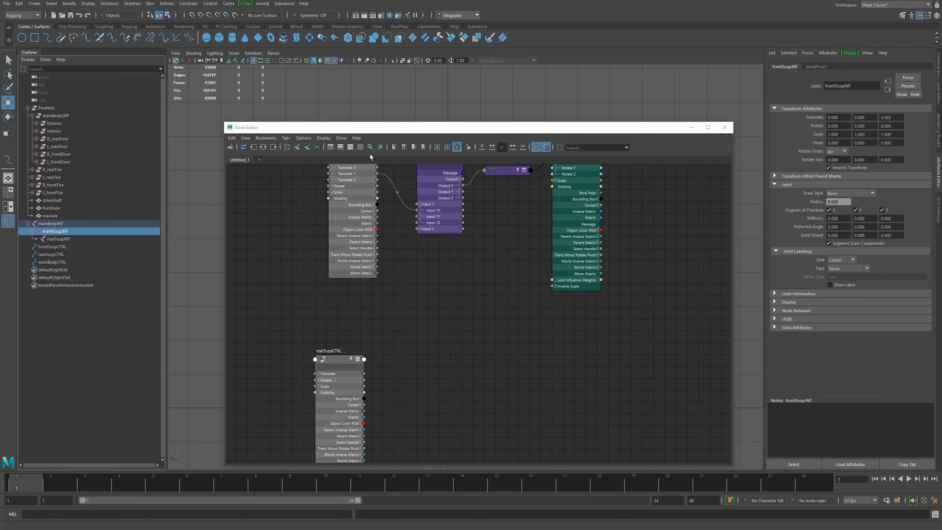
left_click(297, 147)
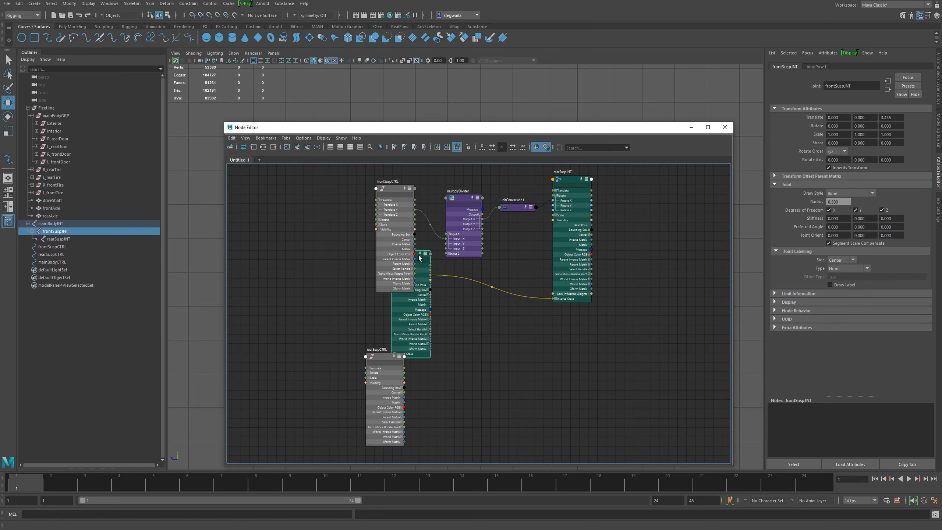
left_click_drag(418, 258, 577, 351)
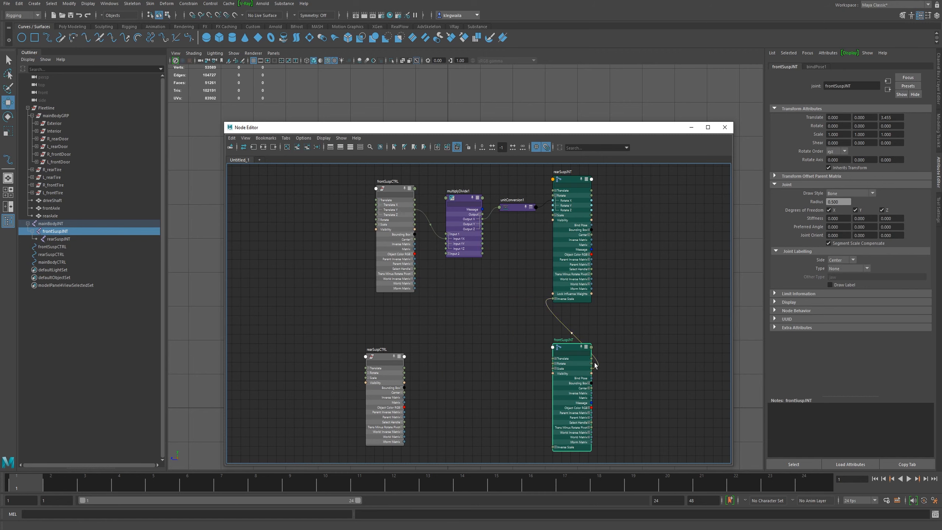
middle_click_drag(471, 316, 443, 284, "alt")
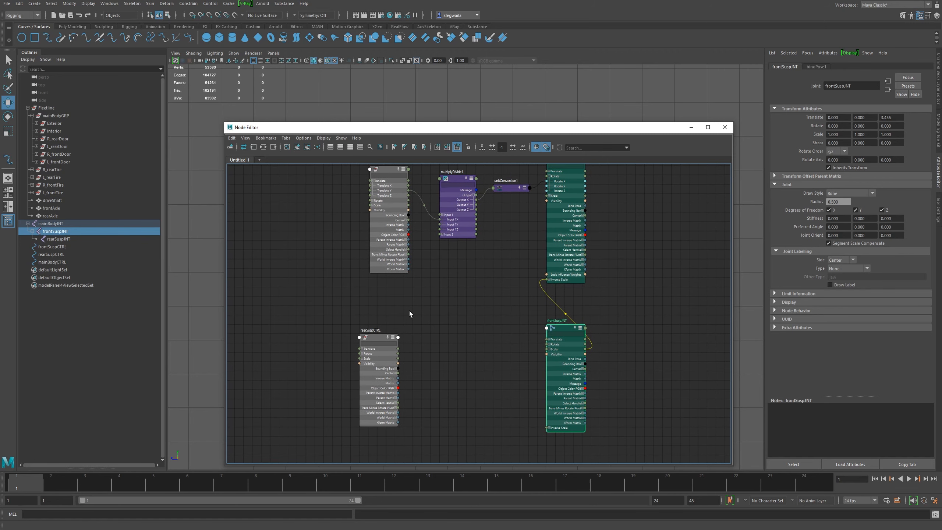
middle_click_drag(434, 316, 426, 293, "alt")
scroll(427, 294, "up", 5)
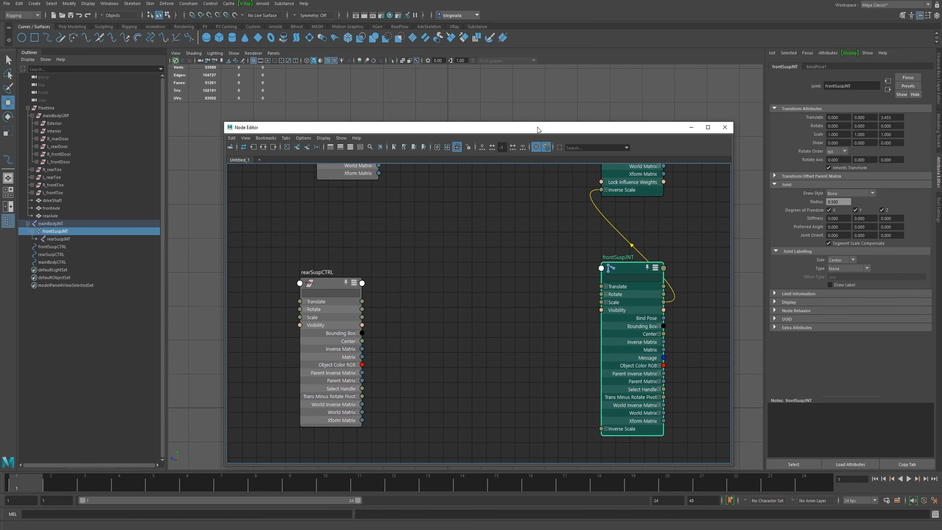
Test rotating frontSuspJNT about X in the side view to check how the car body pivots, and undo the rotation
left_click_drag(538, 127, 474, 320)
left_click_drag(575, 321, 589, 387)
middle_click_drag(282, 315, 282, 273, "alt")
middle_click_drag(368, 320, 388, 265, "alt")
key("e")
mouse_move(375, 250)
left_mouse_down()
mouse_move(378, 264)
mouse_move(376, 252)
left_mouse_up()
key("ctrl+z")
left_click_drag(426, 389, 471, 116)
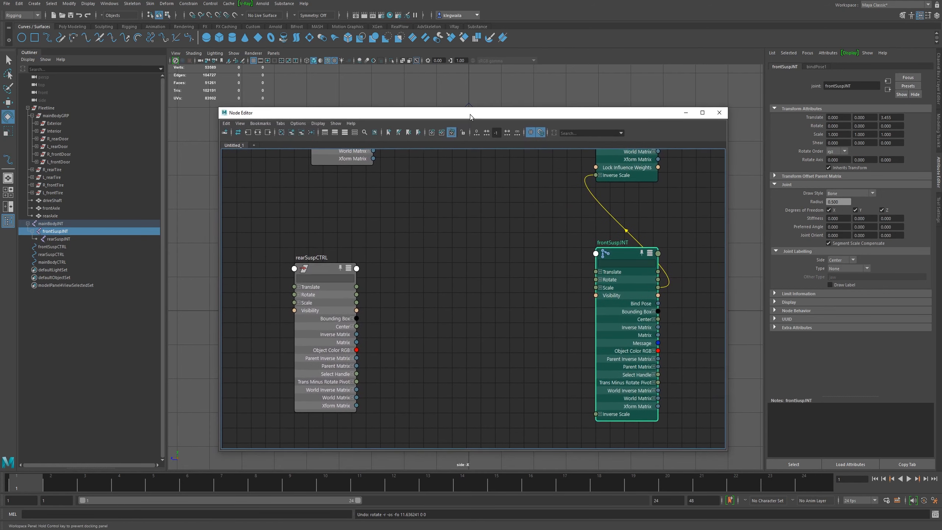
Expand the Translate attributes on the rearSuspCTRL node and the Rotate attributes on the frontSuspJNT node
mouse_move(294, 286)
left_mouse_down()
mouse_move(324, 292)
mouse_move(300, 288)
left_mouse_up()
left_click(299, 287)
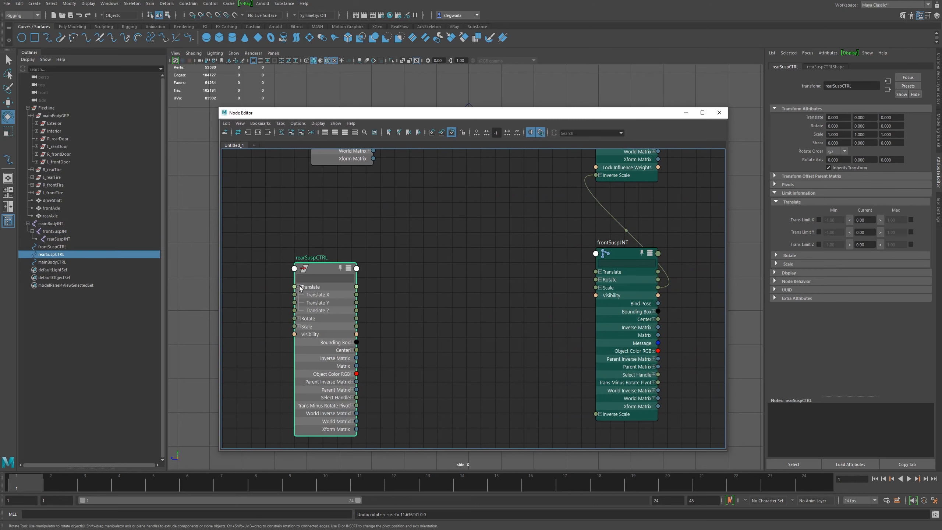
left_click(601, 279)
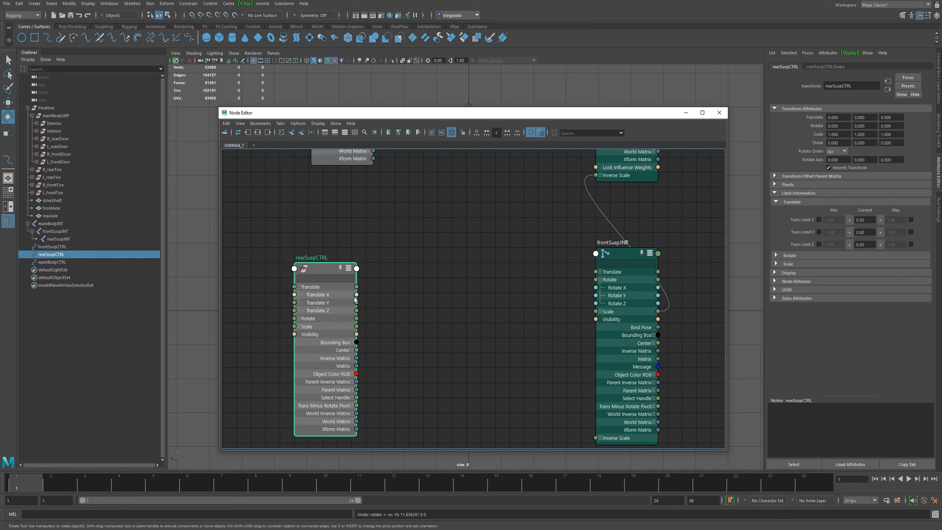
Connect rearSuspCTRL's Translate Y directly to frontSuspJNT's Rotate X, test the link by moving the control vertically, and undo the move
left_click_drag(356, 302, 596, 288)
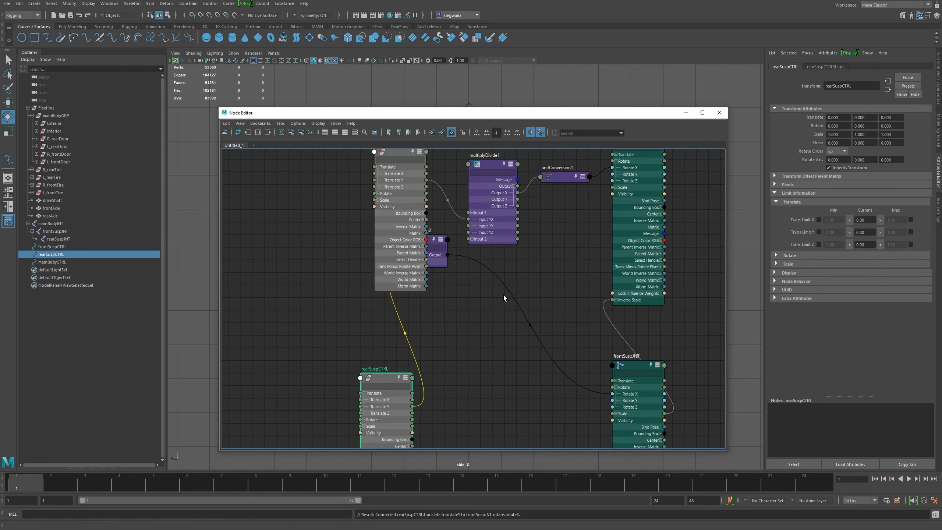
left_click_drag(442, 266, 508, 399)
left_click_drag(524, 113, 474, 397)
middle_click_drag(629, 153, 616, 193, "alt")
left_click_drag(569, 156, 575, 188)
key("w")
left_click_drag(457, 399, 488, 400)
left_click_drag(576, 117, 574, 155)
key("ctrl+z")
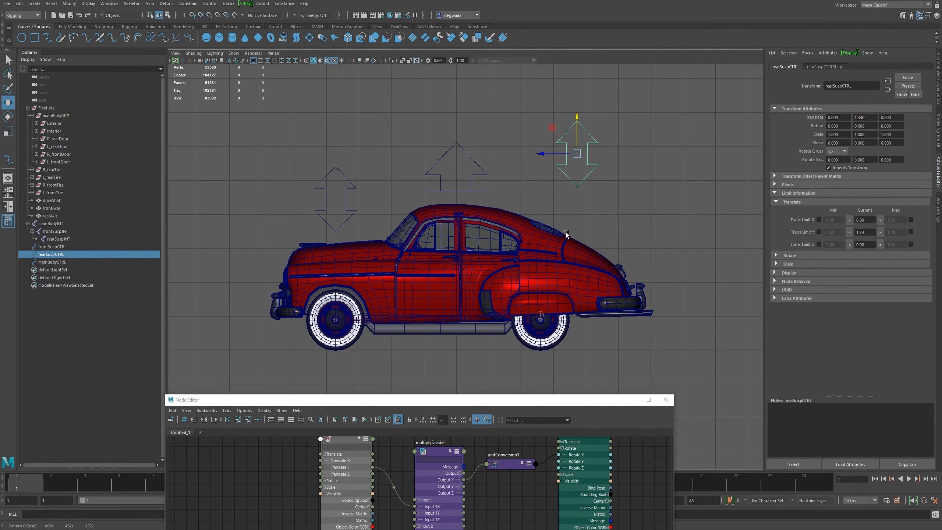
key("ctrl+z")
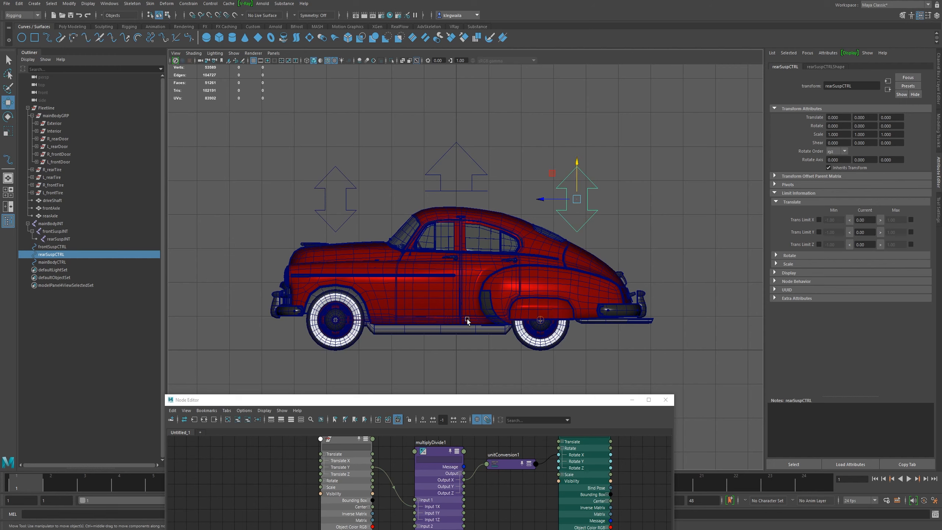
Delete the unit conversion node that links rearSuspCTRL directly to frontSuspJNT
left_click_drag(441, 401, 462, 110)
left_click(462, 383)
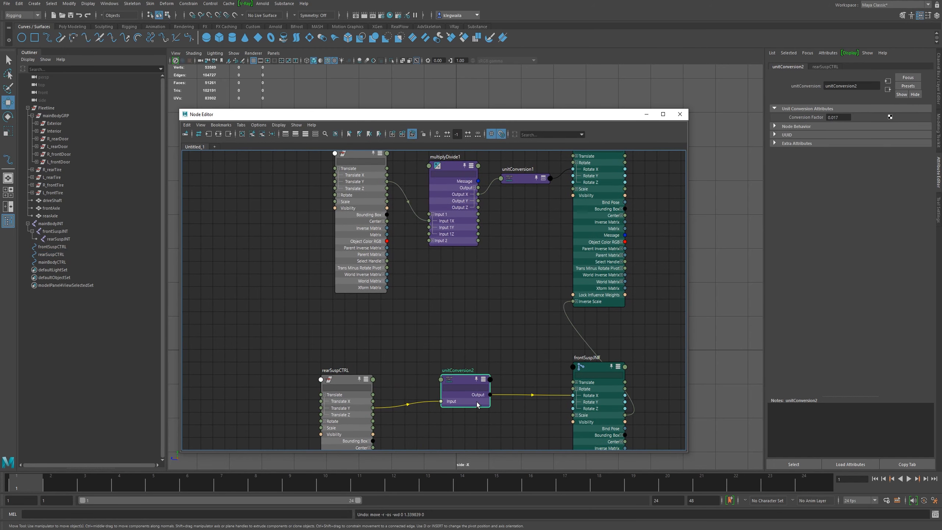
key("Delete")
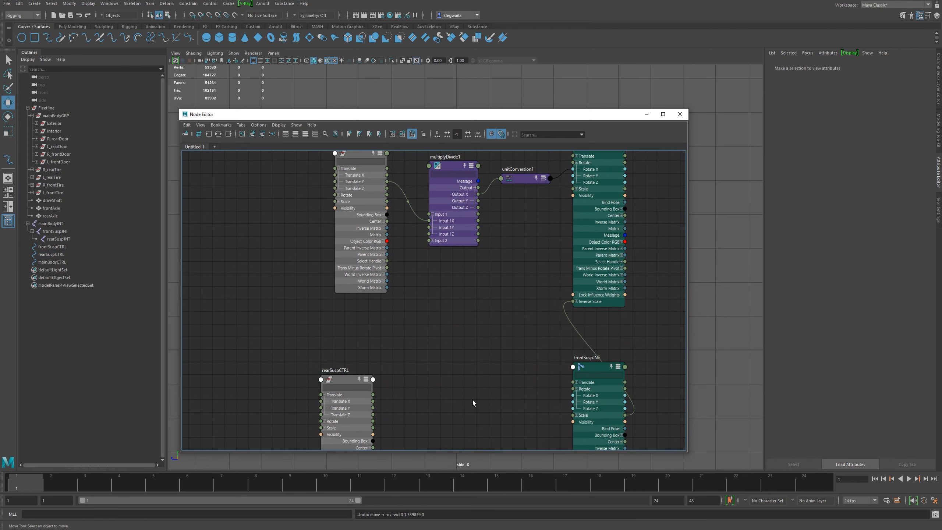
Create a multiplyDivide node and place it between rearSuspCTRL and frontSuspJNT in the graph
middle_click_drag(484, 353, 490, 262, "alt")
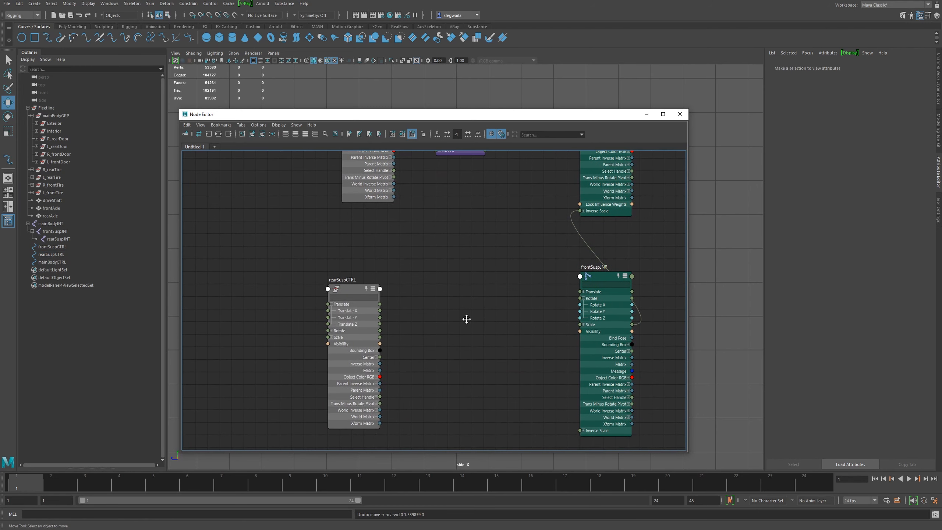
middle_click_drag(466, 321, 459, 296, "alt")
key("Tab")
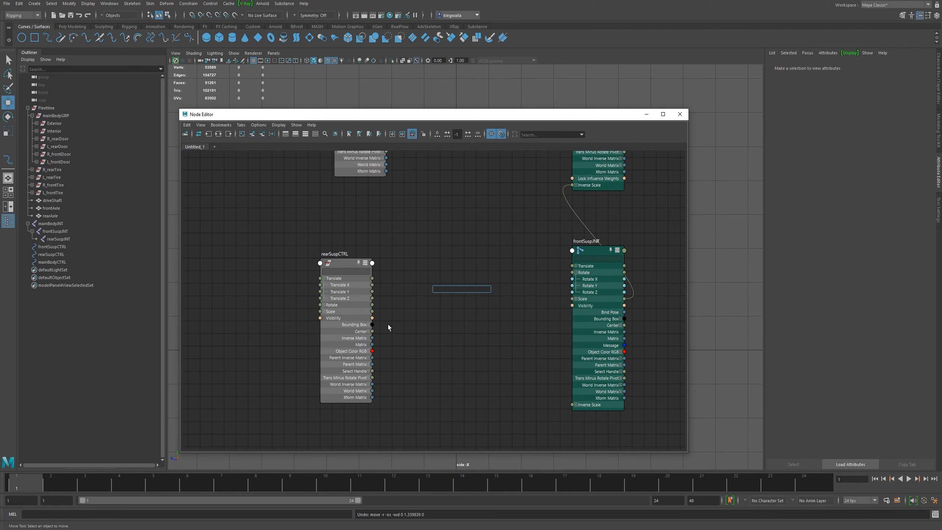
type("ul")
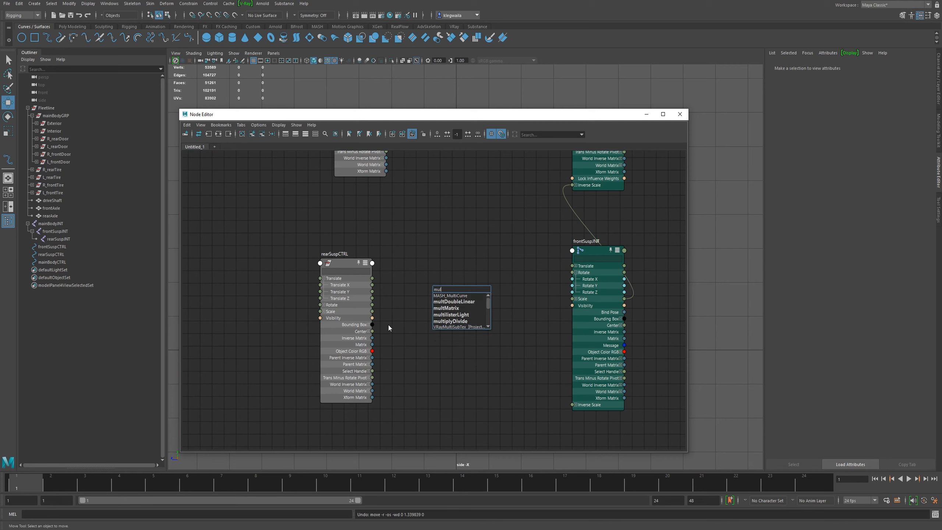
type("tip")
key("Down")
key("Return")
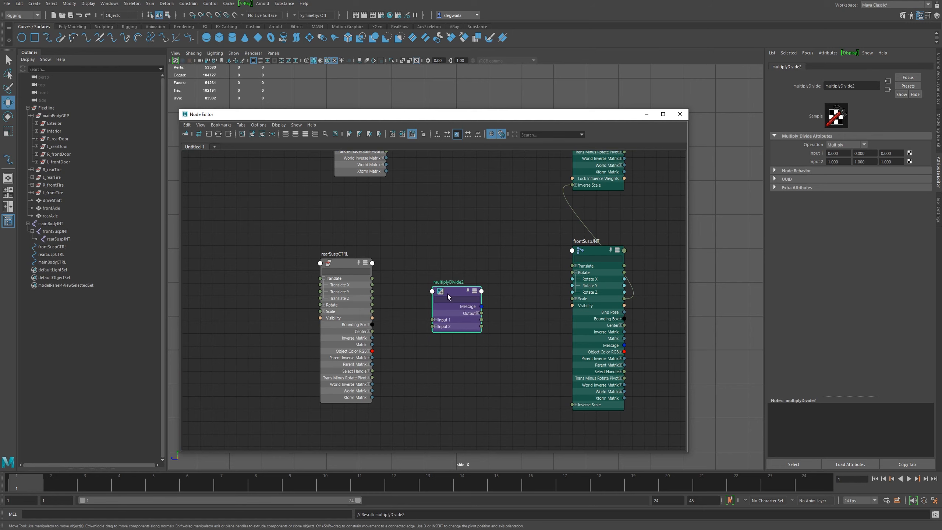
left_click_drag(448, 296, 443, 280)
Connect rearSuspCTRL's Translate Y to the new multiplyDivide node's Input 1X and set its Input 2 X to 2
left_click(432, 304)
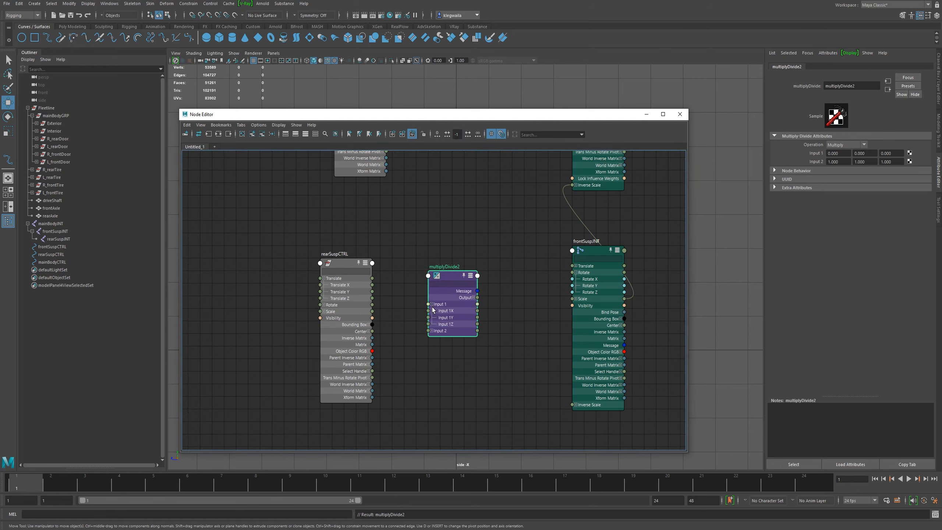
left_click_drag(372, 292, 431, 311)
left_click(839, 162)
type("2")
key("Return")
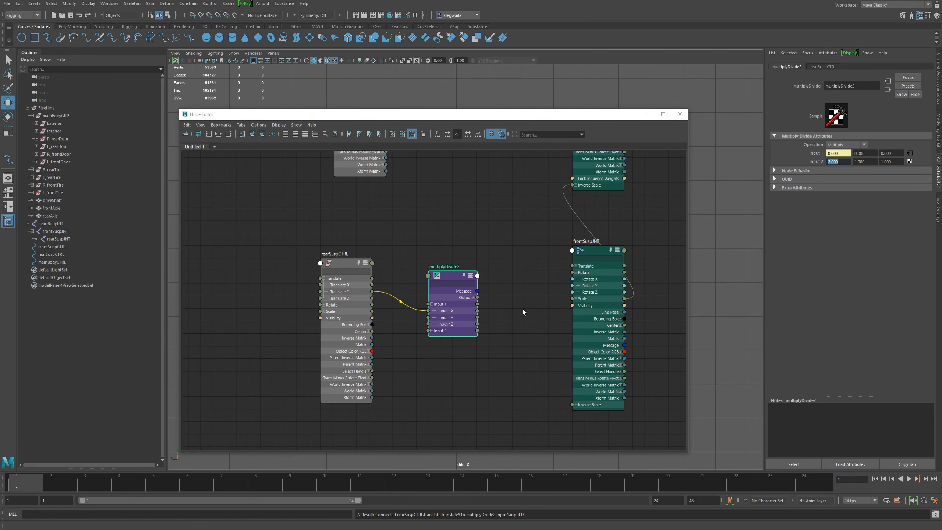
Connect multiplyDivide2's Output X to frontSuspJNT's Rotate X, then collapse the unit conversion node and arrange it between them
left_click(474, 297)
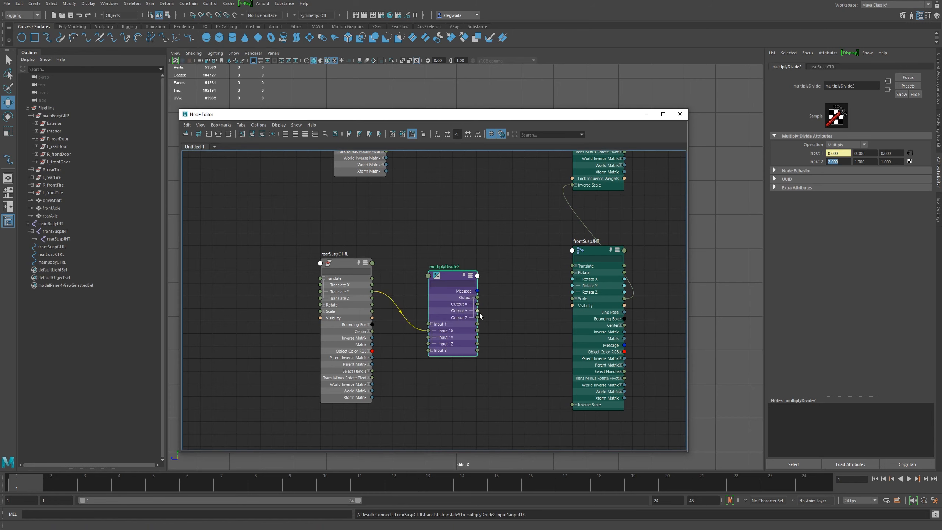
left_click_drag(477, 304, 572, 278)
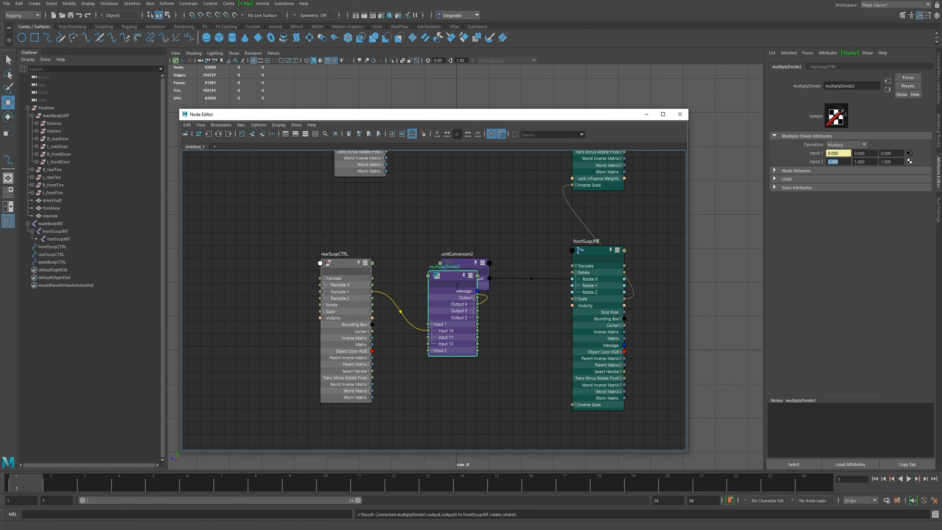
left_click_drag(467, 264, 524, 284)
left_click_drag(447, 277, 435, 265)
left_click(517, 278)
key("1")
middle_click_drag(506, 243, 515, 378)
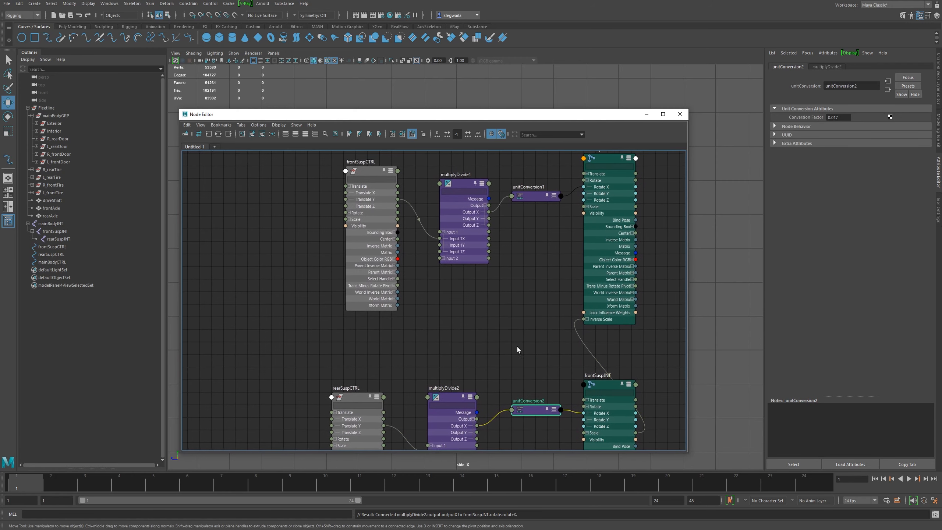
Test moving rearSuspCTRL vertically to check the car body's tilt, undo the move, and return to the multiplyDivide2 node in the graph
left_click_drag(518, 122, 492, 342)
left_click(557, 147)
left_click_drag(555, 136, 574, 154)
key("ctrl+z")
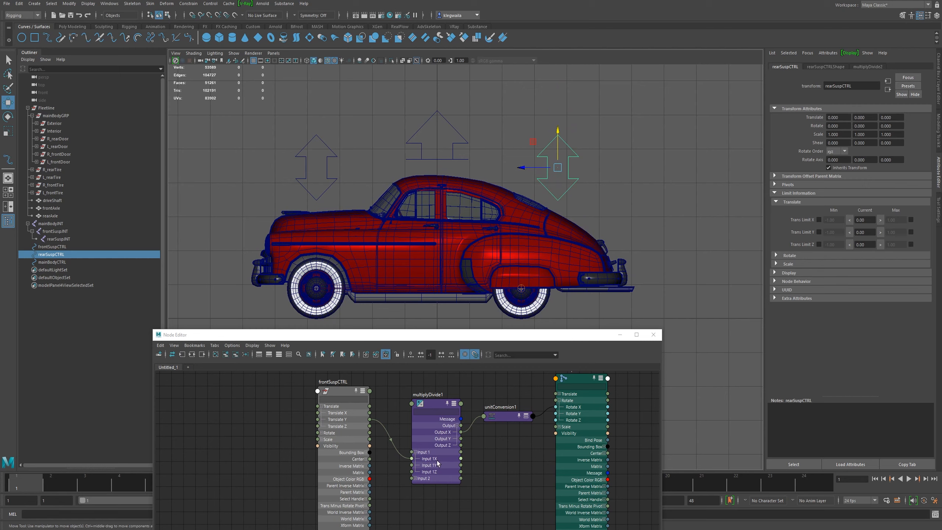
left_click_drag(423, 339, 467, 190)
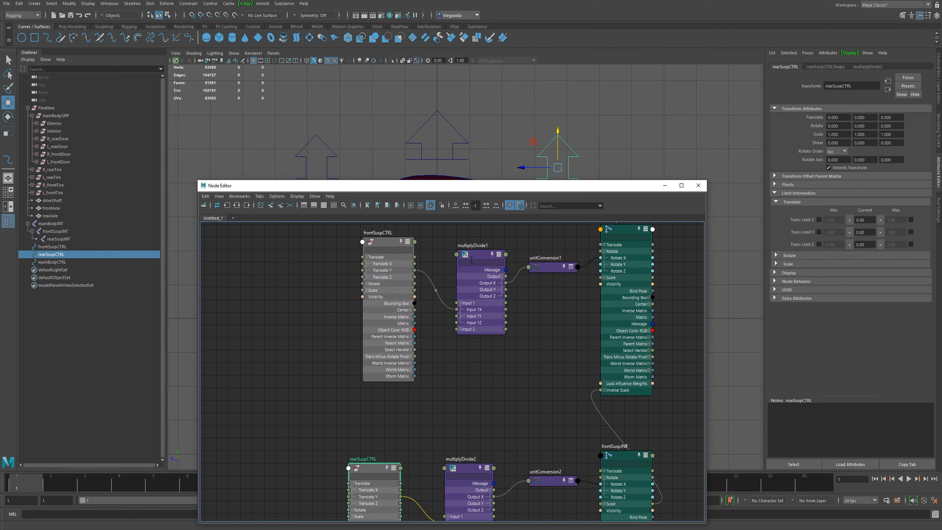
middle_click_drag(448, 444, 435, 360, "alt")
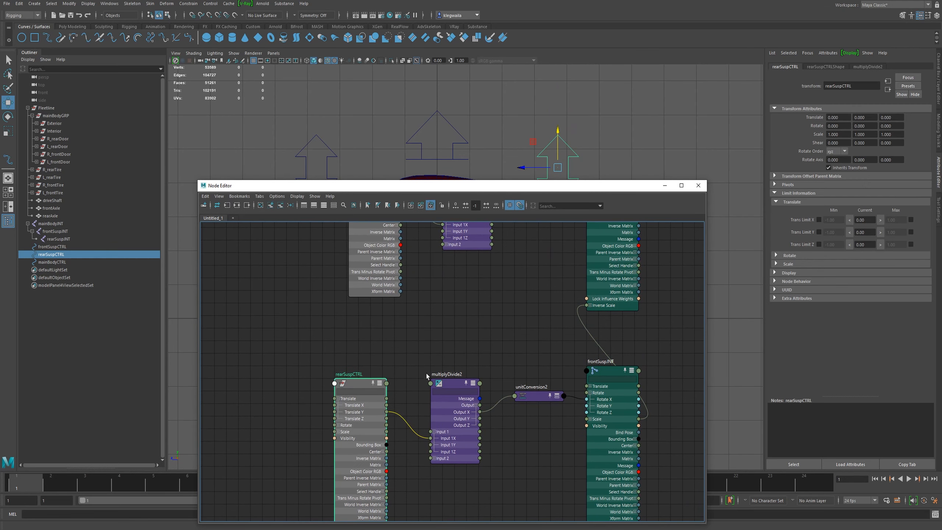
Rename the multiplyDivide node fed by rearSuspCTRL as rearSuspMULT and the one fed by frontSuspCTRL as frontSuspMULT
double_click(443, 375)
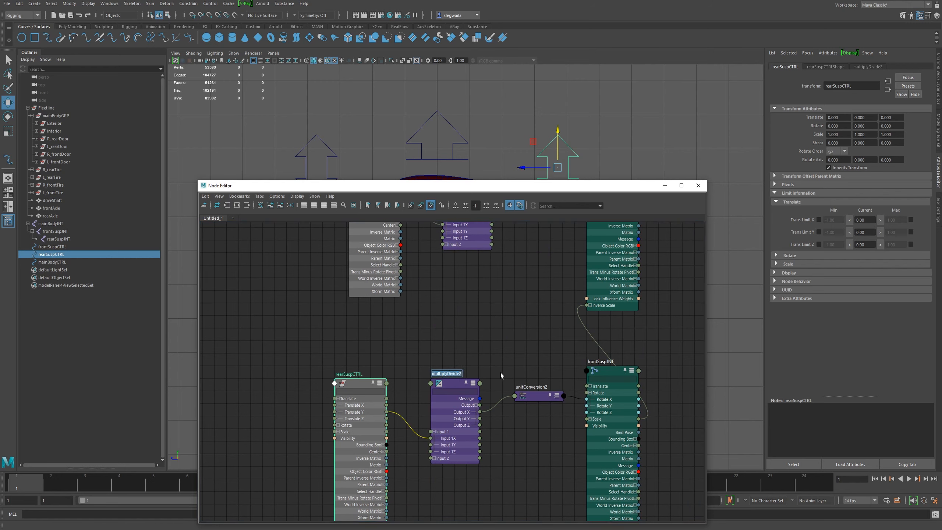
type("rearSuspMULT")
key("Return")
middle_click_drag(411, 289, 403, 384, "alt")
double_click(448, 256)
type("frontSusp")
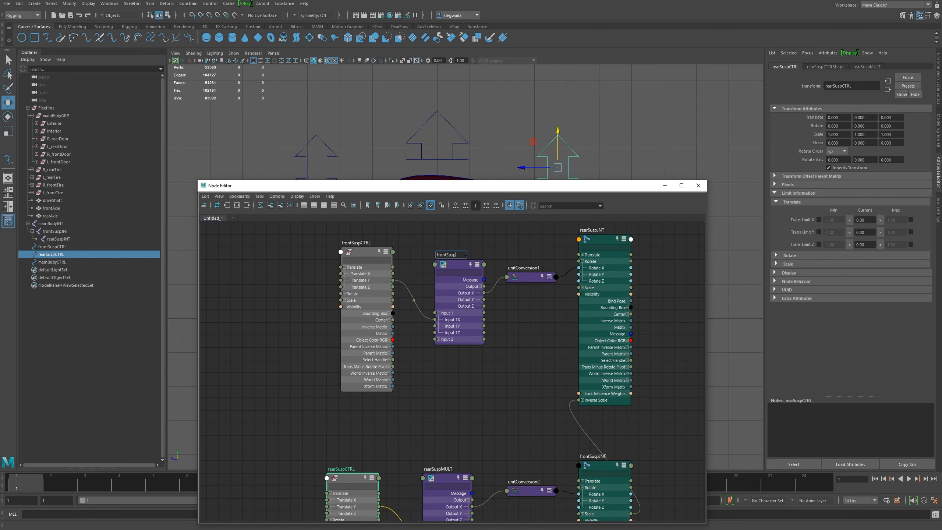
type("MULT")
key("Return")
Move the Node Editor out of the way, then lock and hide all of rearSuspCTRL's channels except Translate Y
left_click_drag(541, 182, 535, 158)
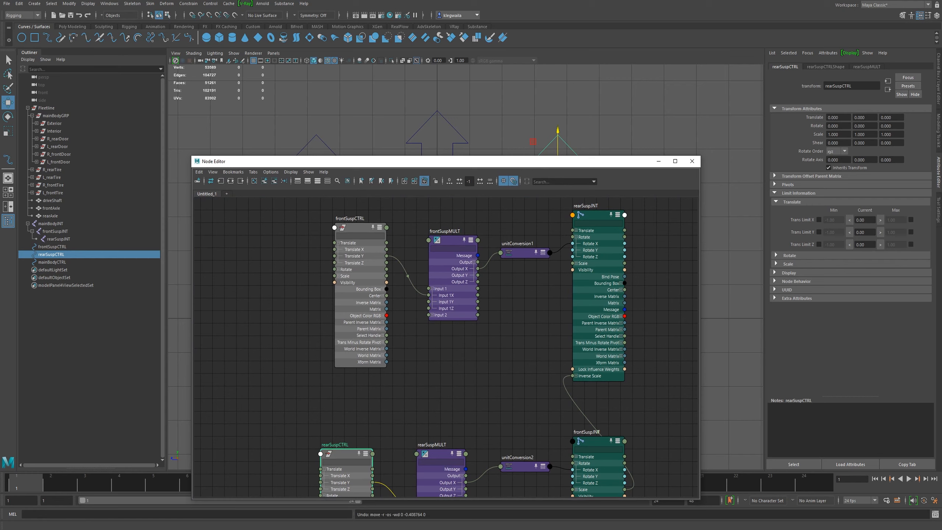
left_click_drag(475, 162, 501, 1)
middle_click_drag(536, 137, 535, 148, "alt")
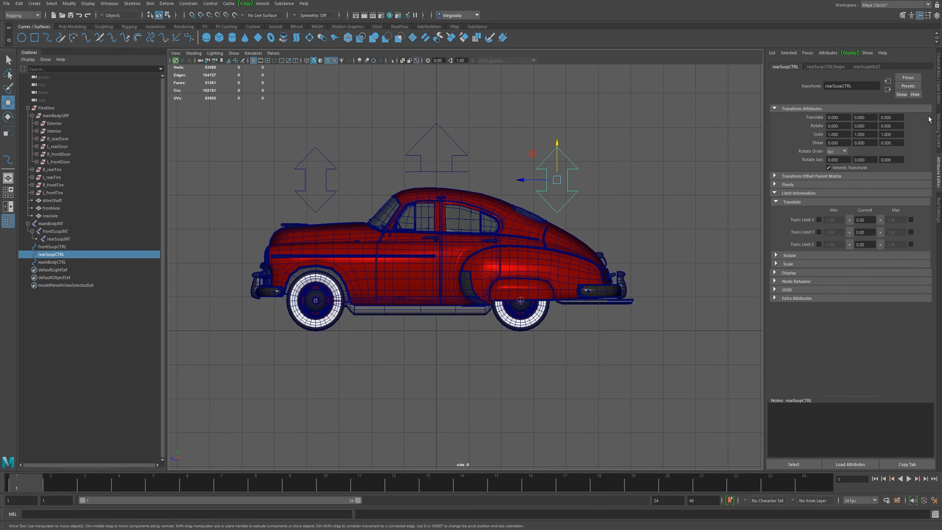
left_click(937, 78)
left_click(894, 74)
left_click(896, 87, "ctrl")
left_click_drag(896, 88, 899, 131, "ctrl")
right_click(898, 106)
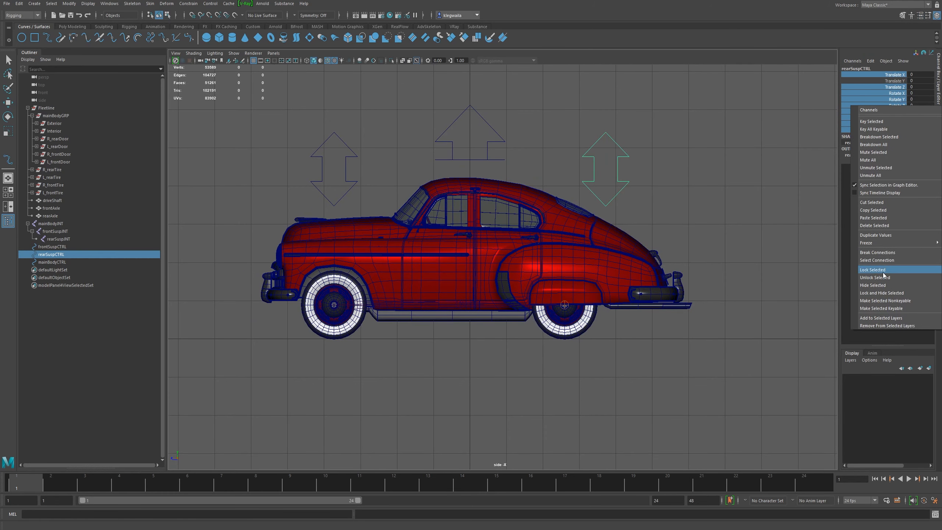
left_click(883, 285)
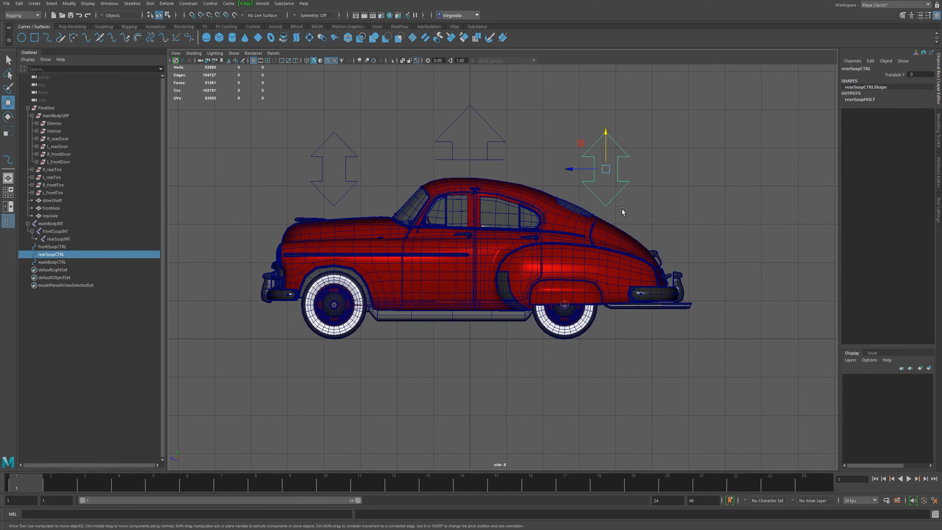
Test moving rearSuspCTRL and frontSuspCTRL to check the body's tilt, and undo the test moves
left_click_drag(606, 132, 588, 141)
key("ctrl+z")
left_click(345, 164)
left_click_drag(335, 143, 341, 110)
left_click(615, 142)
mouse_move(607, 152)
left_mouse_down()
mouse_move(608, 142)
mouse_move(607, 156)
left_mouse_up()
key("ctrl+z")
key("ctrl+z")
key("ctrl+z")
Select rearSuspCTRL and save the scene, accepting the student version notice
right_click_drag(588, 214, 584, 233, "alt")
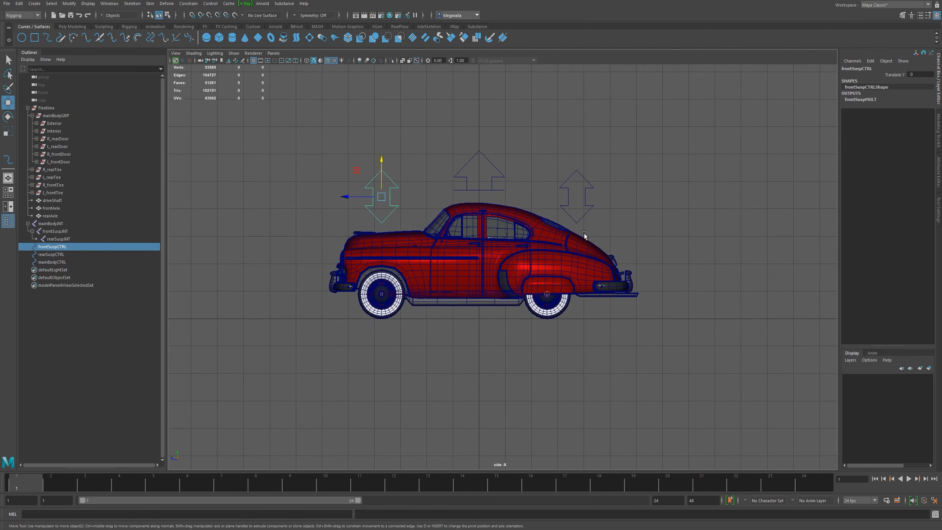
middle_click_drag(584, 233, 579, 266, "alt")
left_click_drag(576, 185, 605, 219)
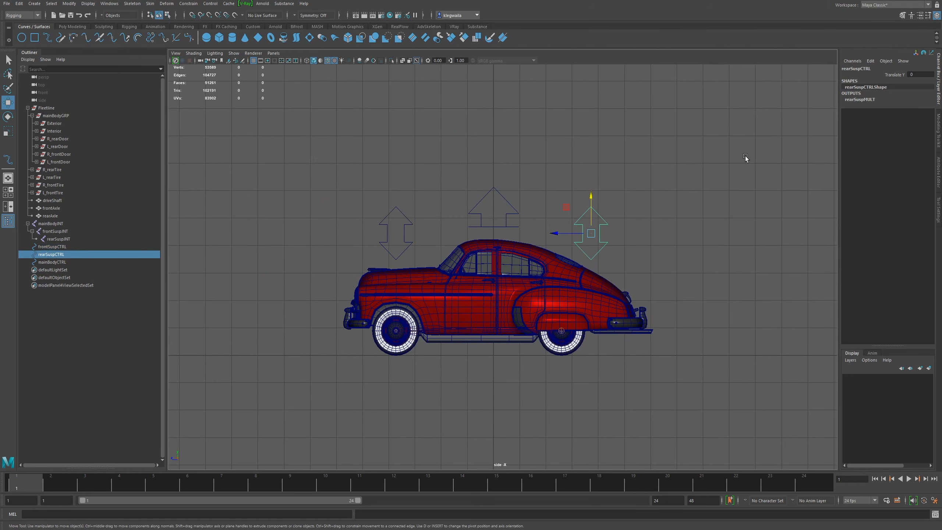
key("ctrl+s")
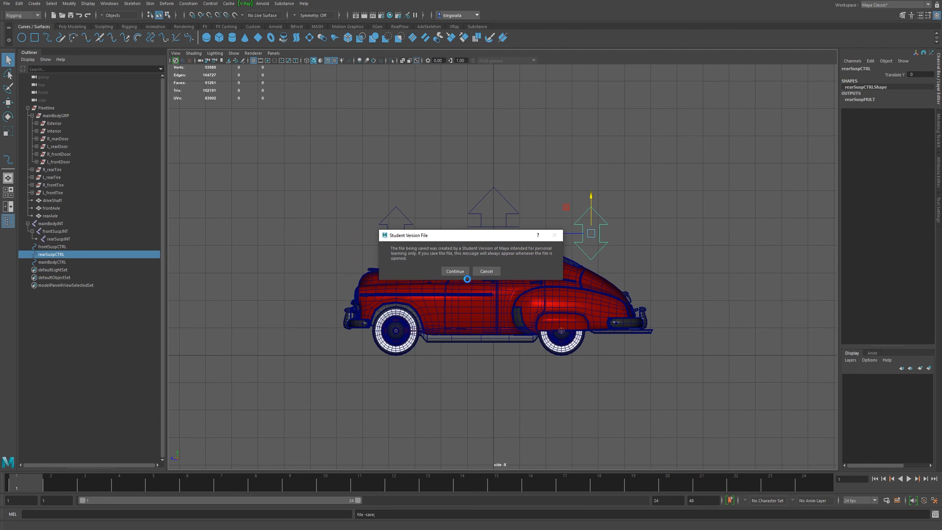
left_click(463, 271)
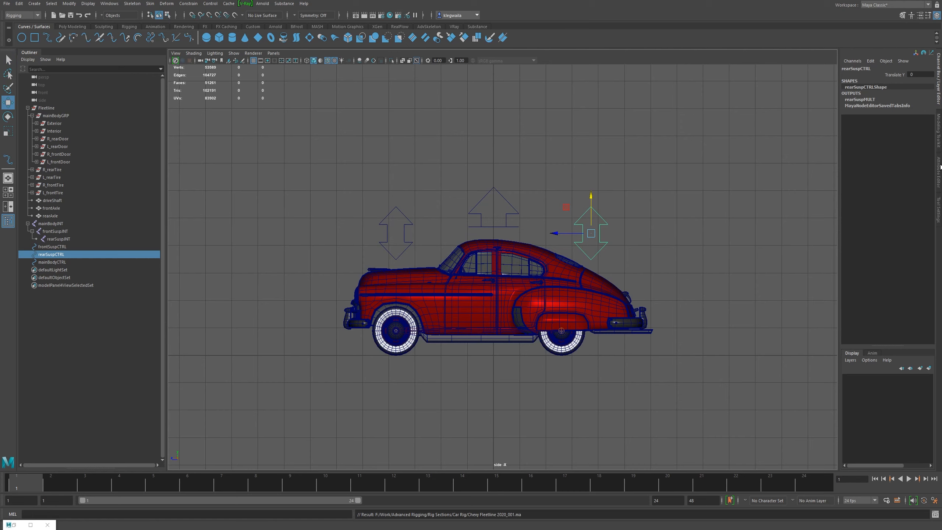
Enable rearSuspCTRL's Translate Y limits with a minimum of -1.75 and a maximum of 1.25
left_click(937, 179)
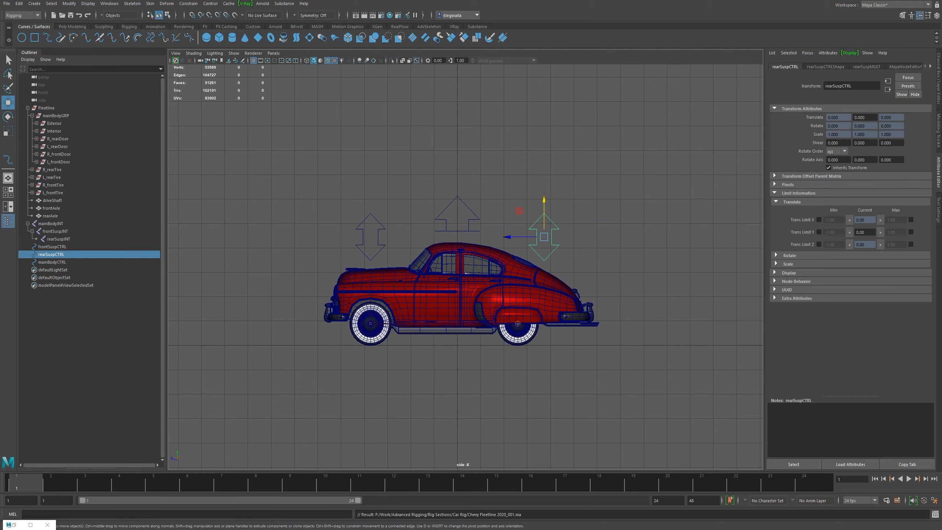
left_click(818, 232)
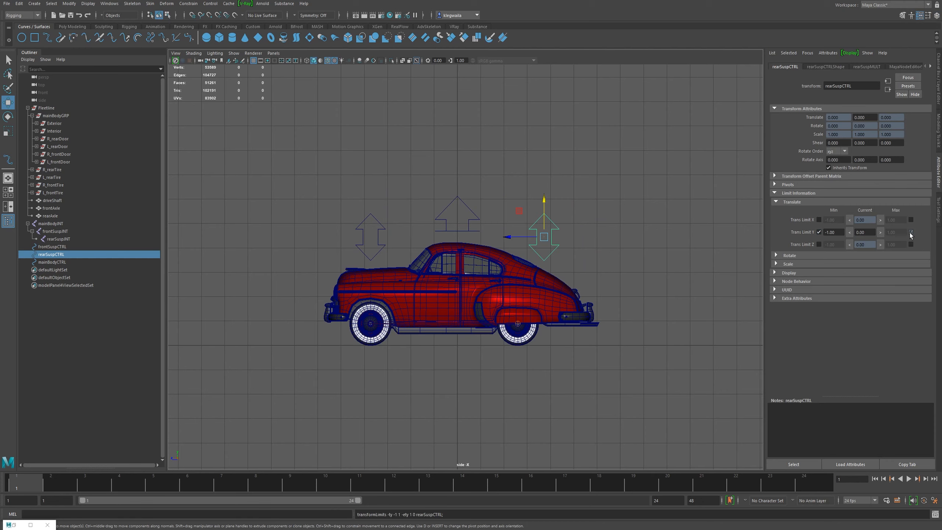
left_click_drag(840, 232, 773, 205)
type("-")
key("Tab")
type("1")
key("Return")
Test rearSuspCTRL's vertical travel against its limits, and reset its Translate Y to 0
left_click_drag(544, 203, 544, 249)
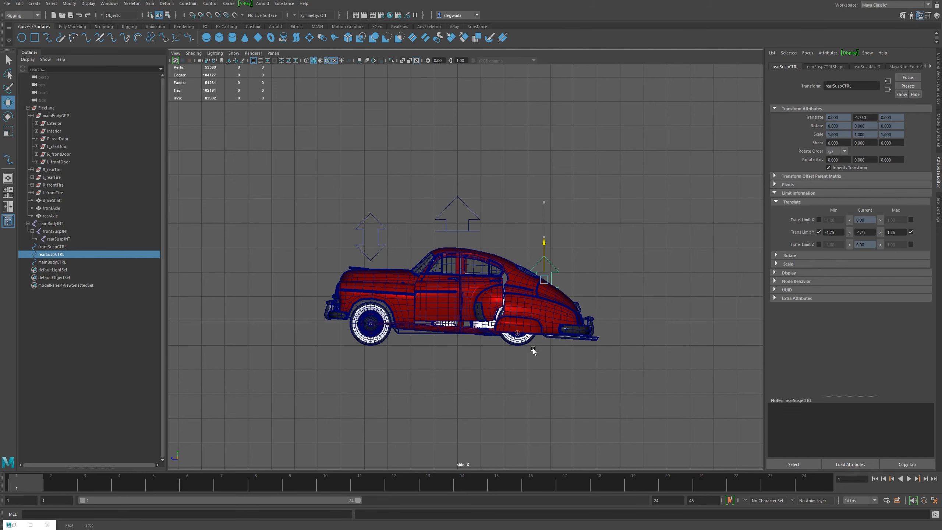
middle_click_drag(530, 318, 526, 282)
double_click(869, 233)
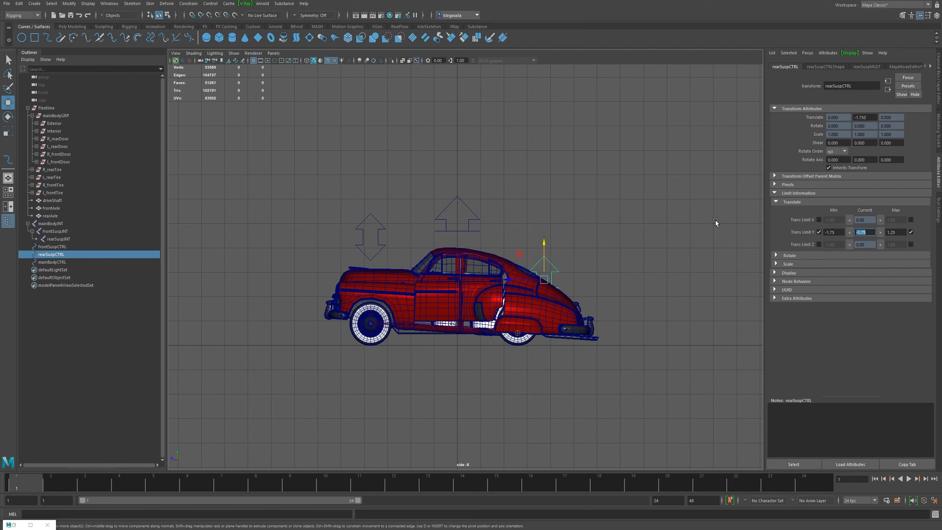
type("0")
key("Return")
Save the scene with rearSuspCTRL's travel limits in place
middle_click_drag(492, 285, 467, 299, "alt")
key("ctrl+s")
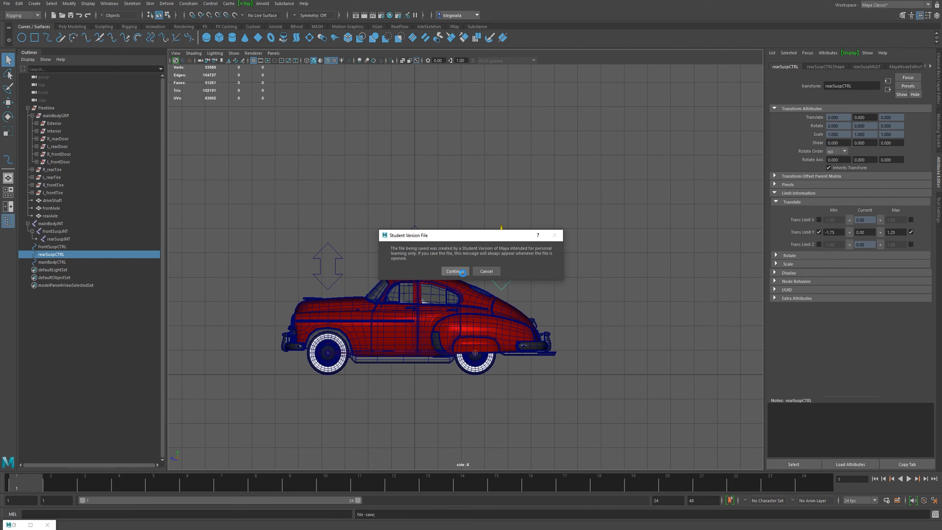
left_click(456, 271)
Select mainBodyCTRL and set the Point constraint options to maintain offset and constrain only the Y axis
key("w")
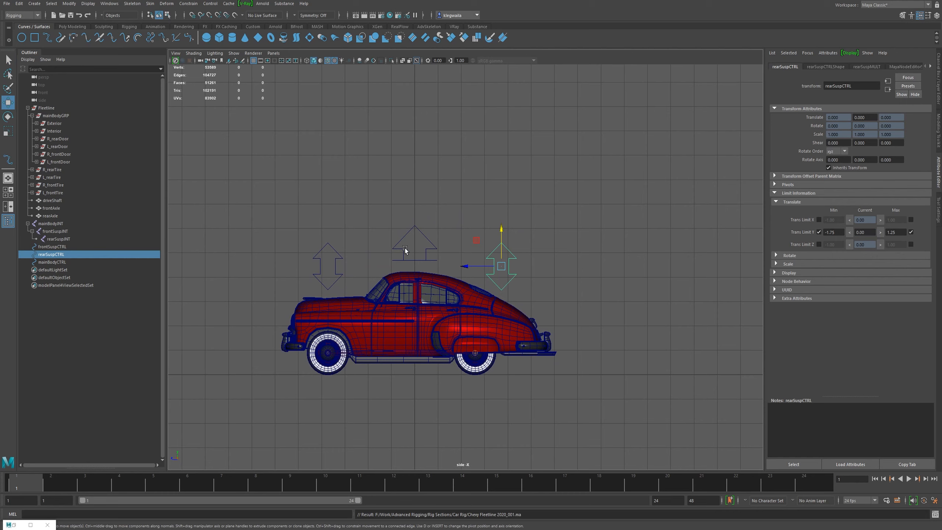
left_click_drag(413, 216, 438, 238)
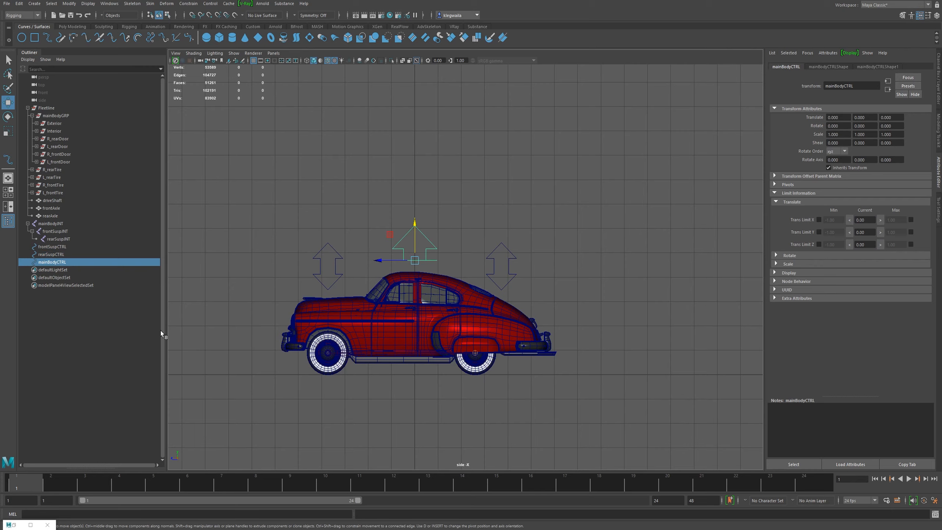
middle_click_drag(465, 288, 509, 268, "alt")
right_click_drag(413, 253, 502, 374, "alt")
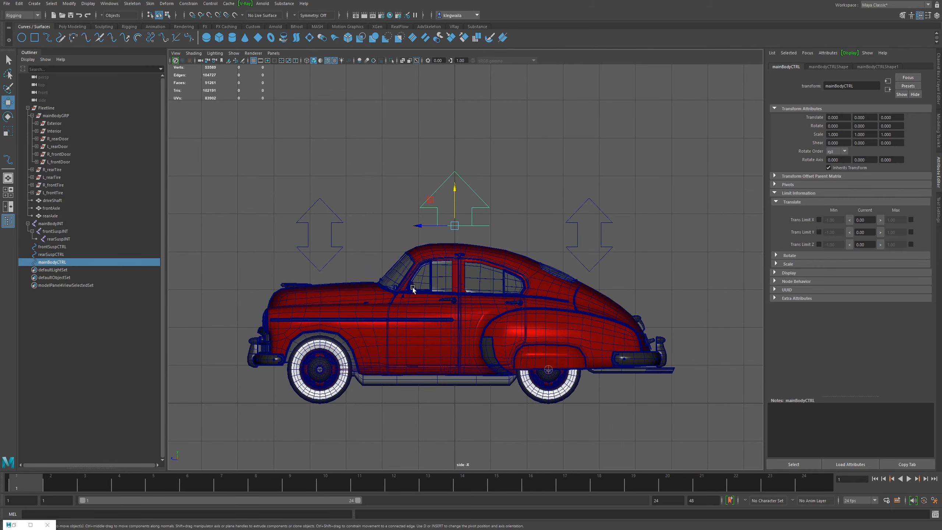
left_click(446, 370)
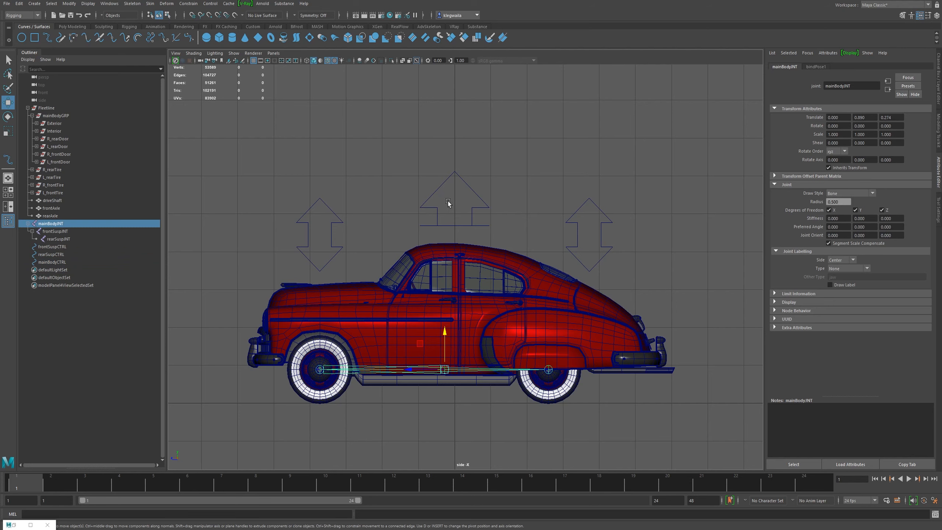
left_click_drag(461, 183, 460, 183)
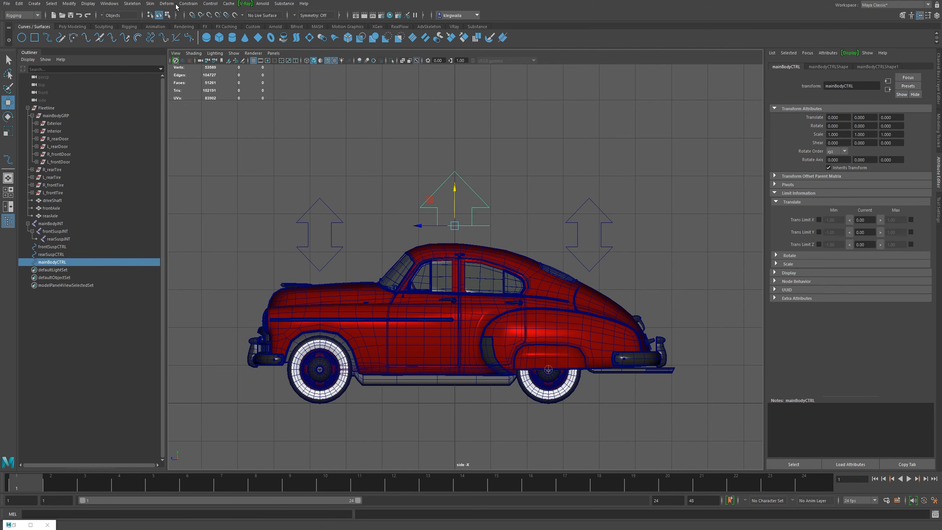
left_click(188, 4)
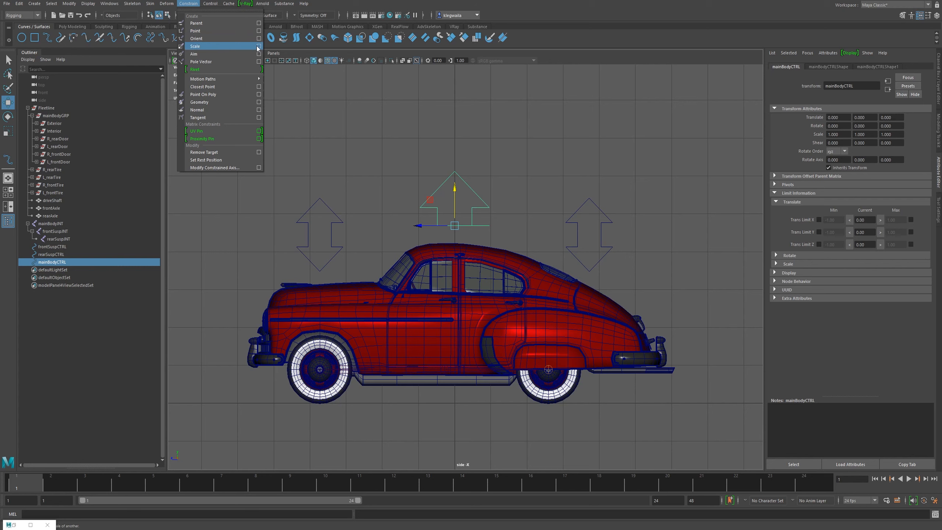
left_click(258, 31)
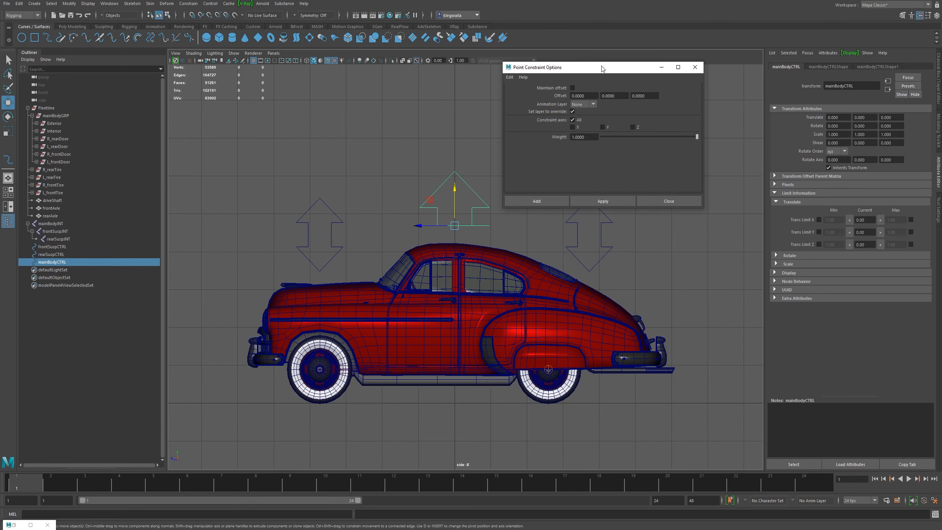
left_click_drag(602, 69, 657, 54)
left_click(628, 74)
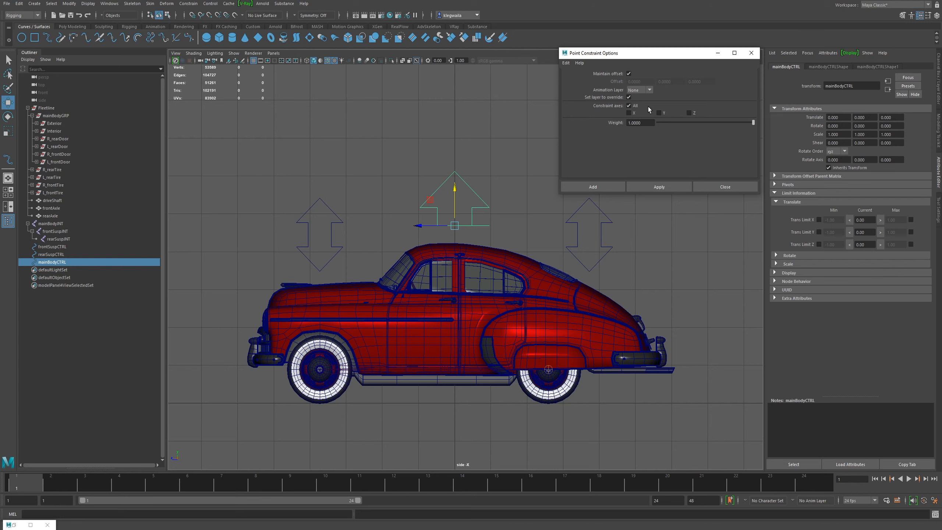
left_click(659, 112)
Point-constrain mainBodyJNT to mainBodyCTRL, selecting the control first and the joint second
left_click(656, 188)
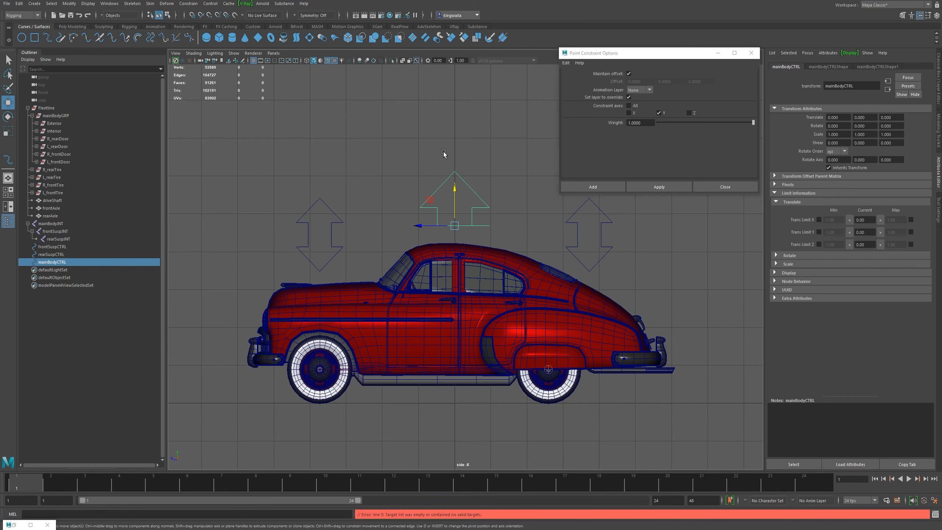
left_click(51, 223, "ctrl")
left_click_drag(432, 145, 465, 185)
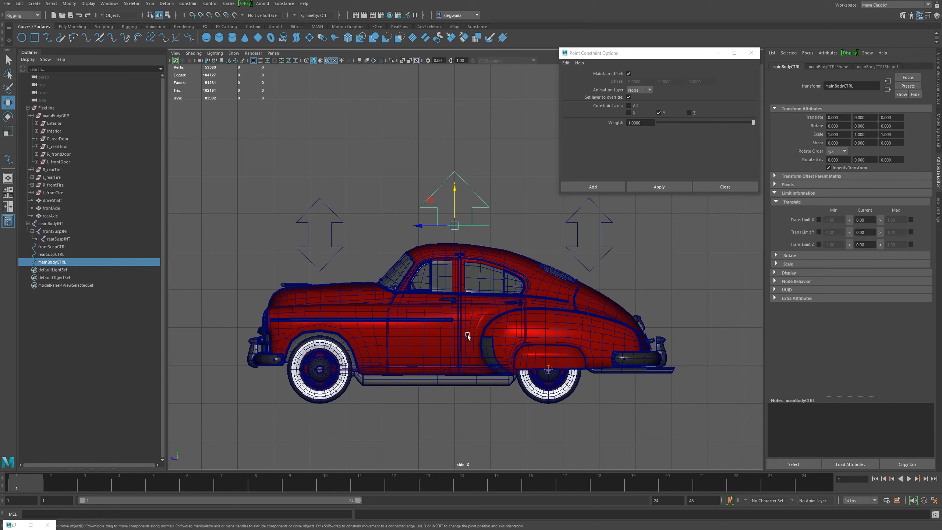
left_click(444, 369, "shift")
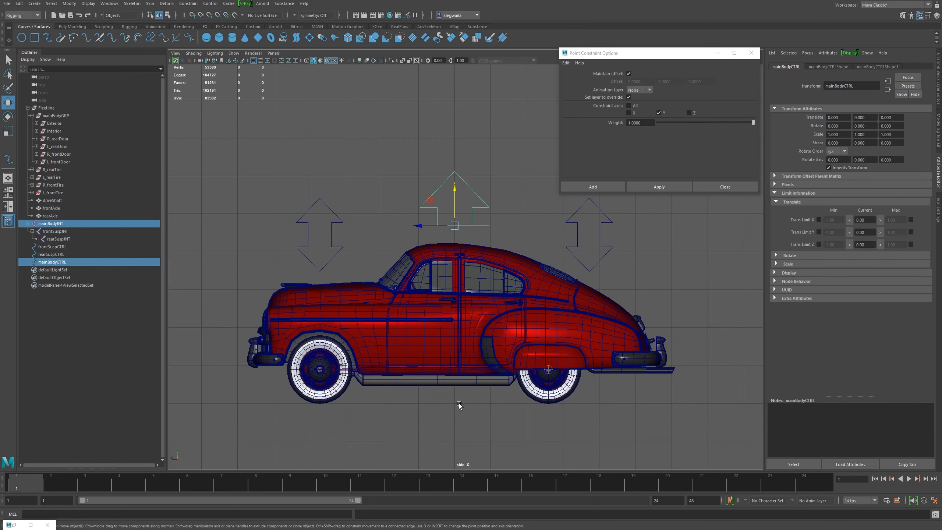
left_click(664, 187)
Test moving mainBodyCTRL vertically and sideways in the side and perspective views to check the body's response, undoing each move
left_click_drag(454, 187, 459, 165)
left_click_drag(461, 179, 415, 237)
key("ctrl+z")
key("space")
left_click_drag(655, 53, 218, 63)
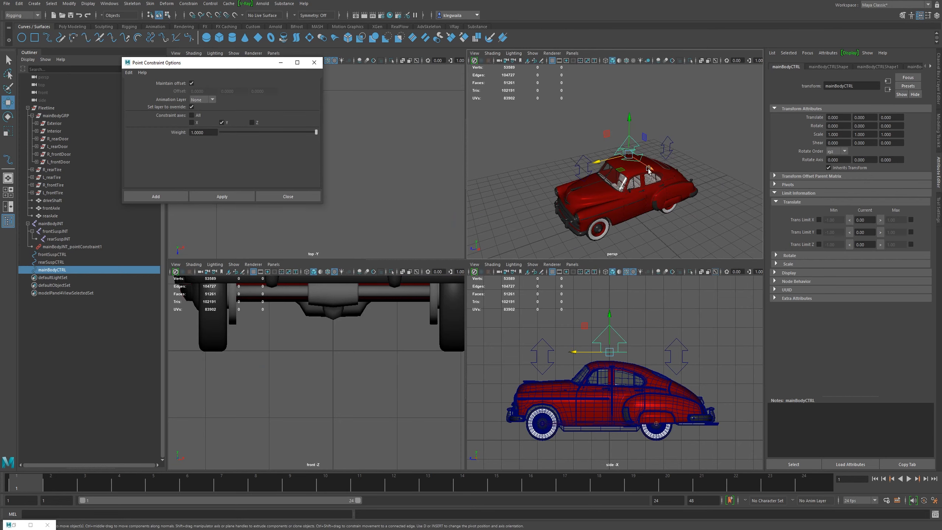
left_click_drag(630, 122, 634, 87)
key("ctrl+z")
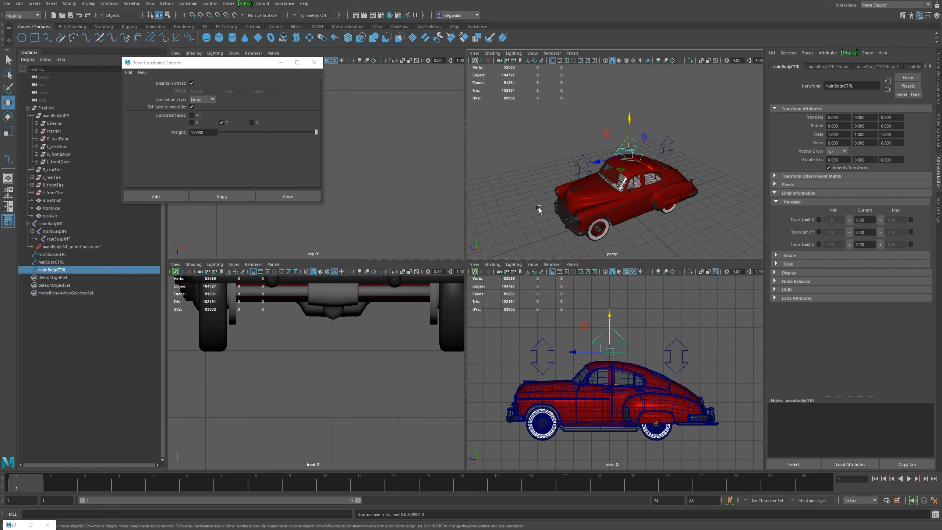
left_click_drag(623, 184, 646, 181, "alt")
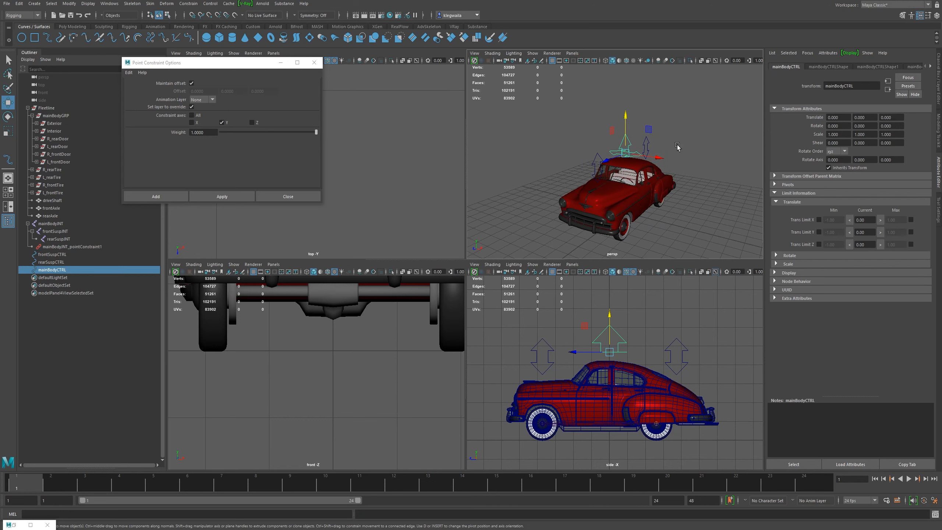
mouse_move(658, 157)
left_mouse_down()
mouse_move(675, 164)
mouse_move(646, 160)
mouse_move(663, 161)
left_mouse_up()
key("ctrl+z")
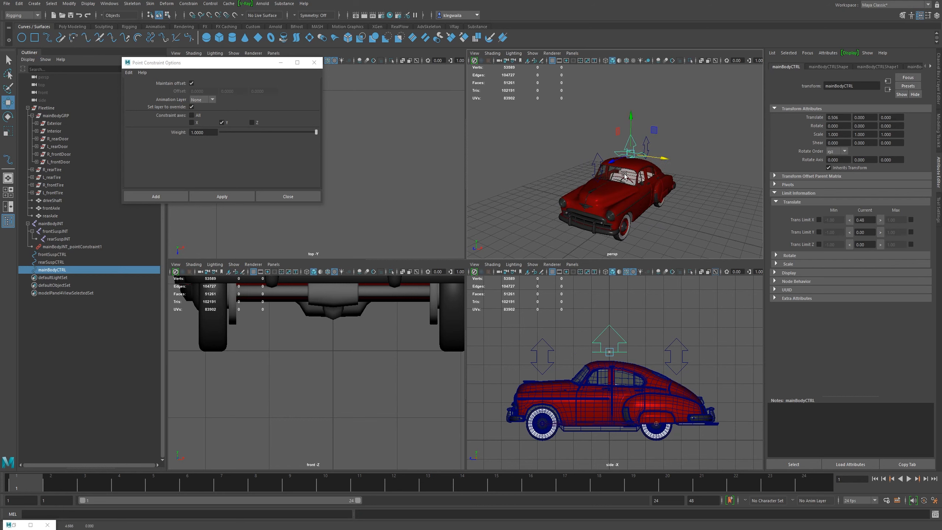
key("ctrl+z")
key("ctrl+z")
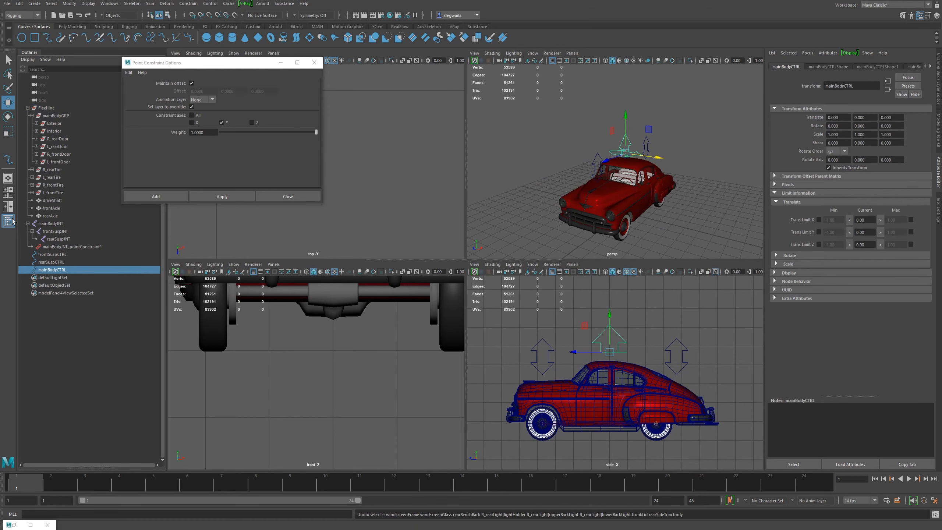
Select mainBodyJNT and examine its rotation pivot on the car body in the perspective view
left_click(50, 224)
left_click_drag(605, 189, 630, 177, "alt")
key("e")
key("ctrl+z")
scroll(630, 177, "up", 5)
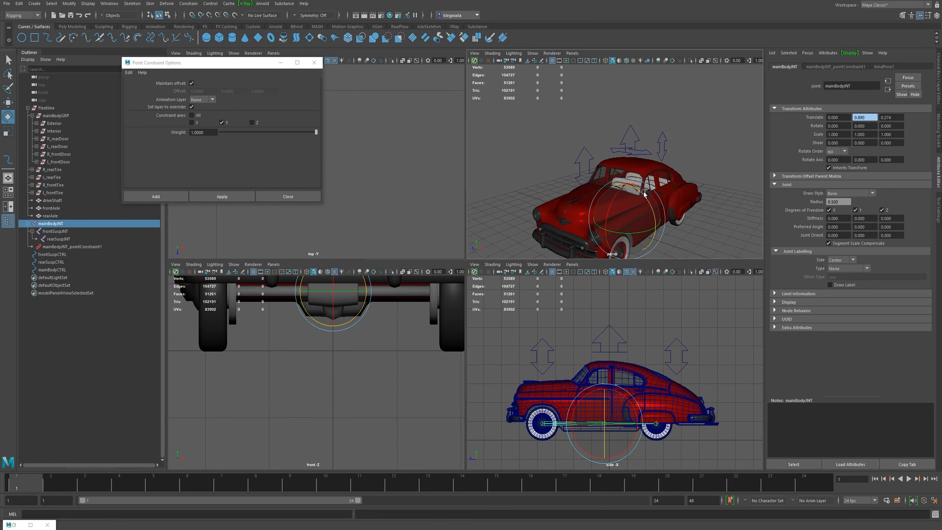
Bring up the Node Editor and remove the mainBodyJNT point constraint node from the graph
left_click(939, 64)
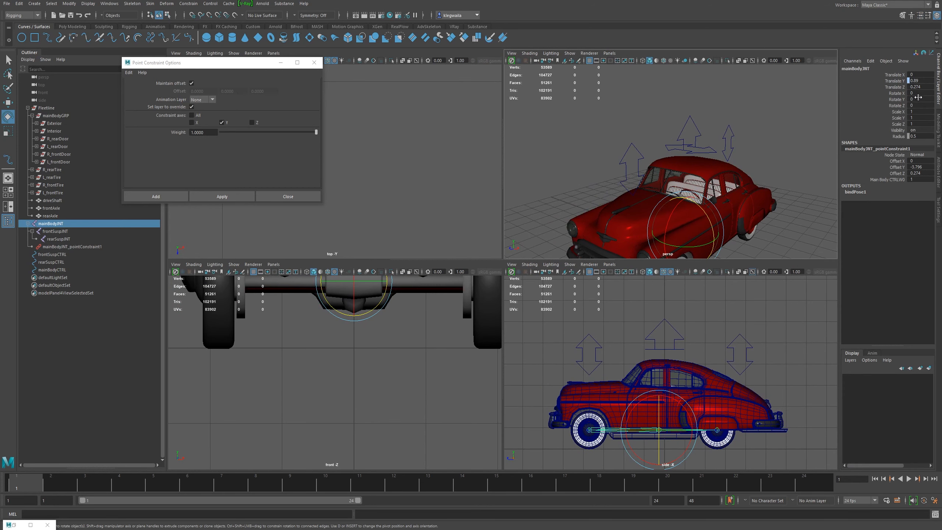
left_click_drag(610, 163, 657, 138, "alt")
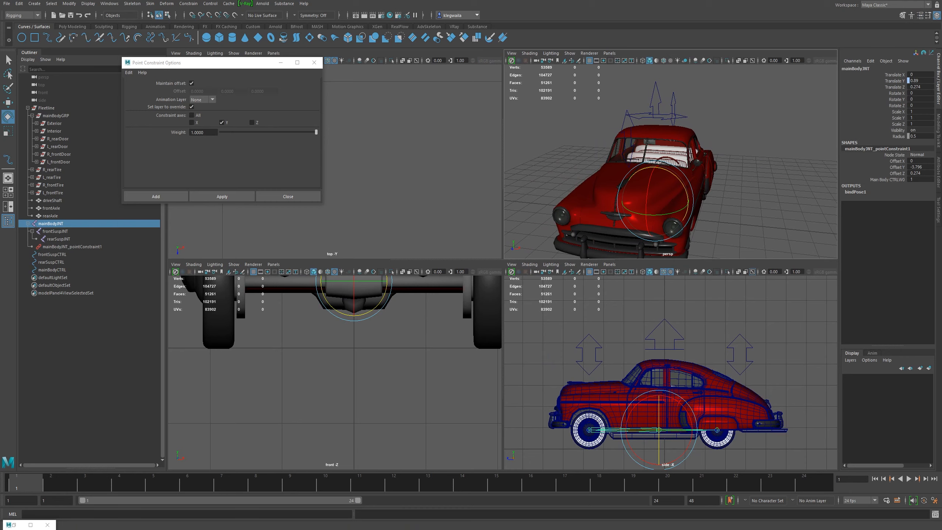
left_click(19, 523)
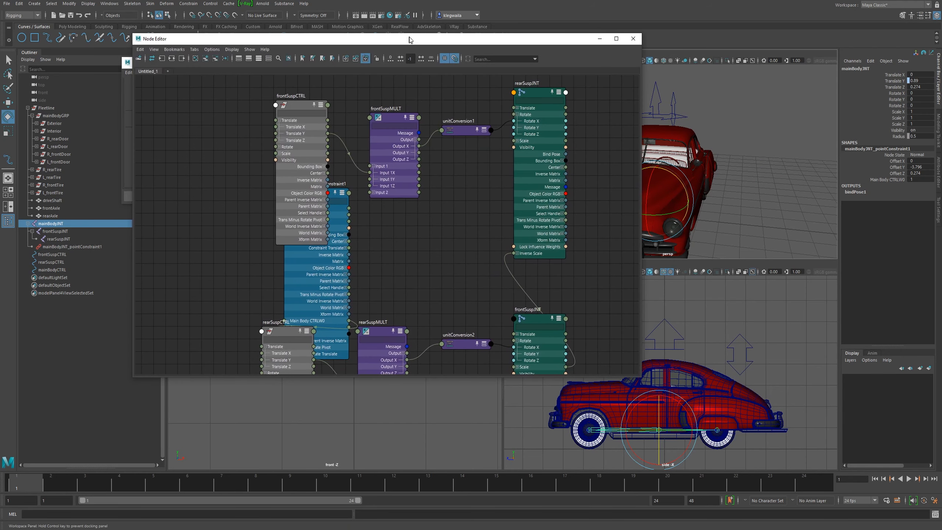
left_click(313, 284)
left_click_drag(304, 184, 198, 159)
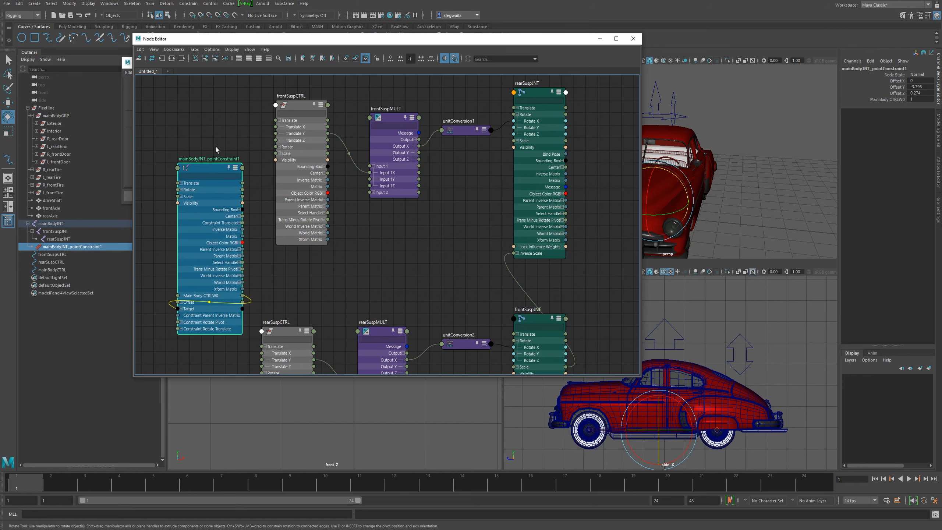
left_click(216, 59)
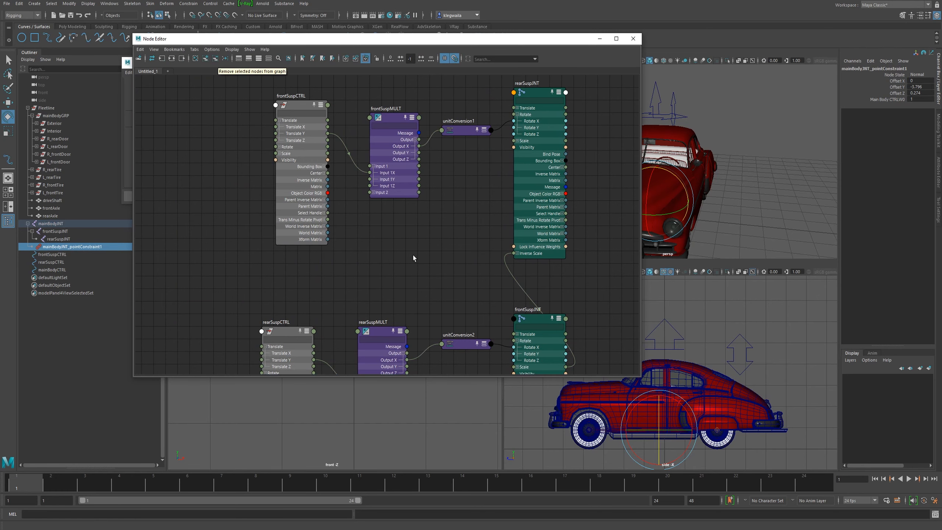
Add mainBodyCTRL to the Node Editor graph and place its node below rearSuspCTRL
key("a")
middle_click_drag(385, 196, 370, 210, "alt")
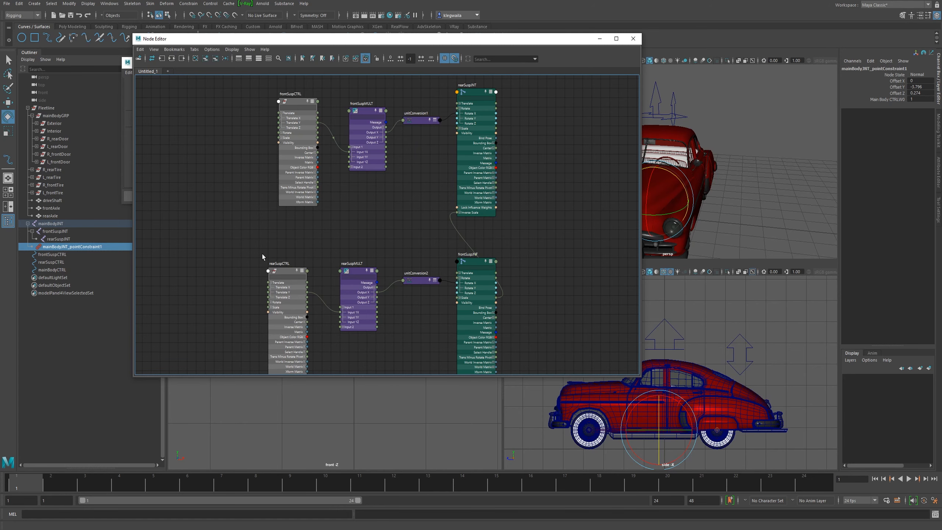
middle_click_drag(362, 322, 347, 168, "alt")
middle_click_drag(338, 241, 385, 193, "alt")
left_click(659, 97)
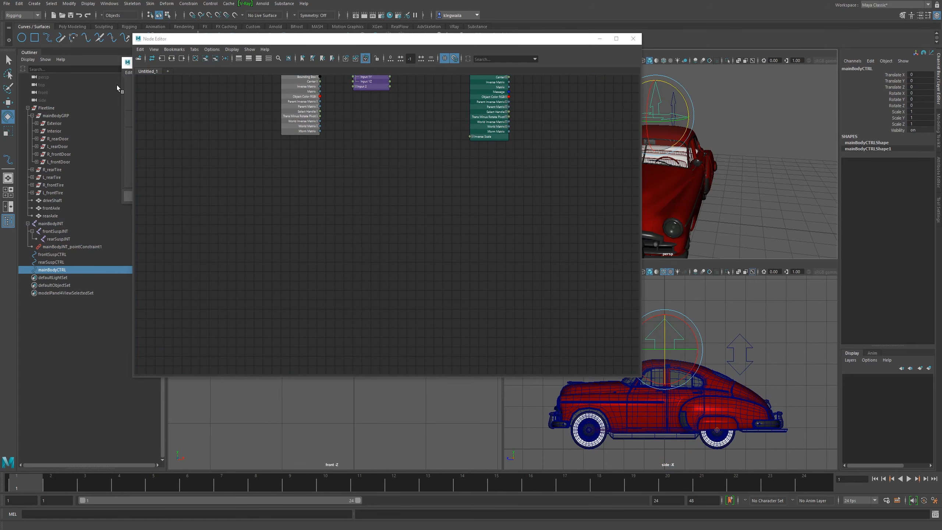
left_click(205, 58)
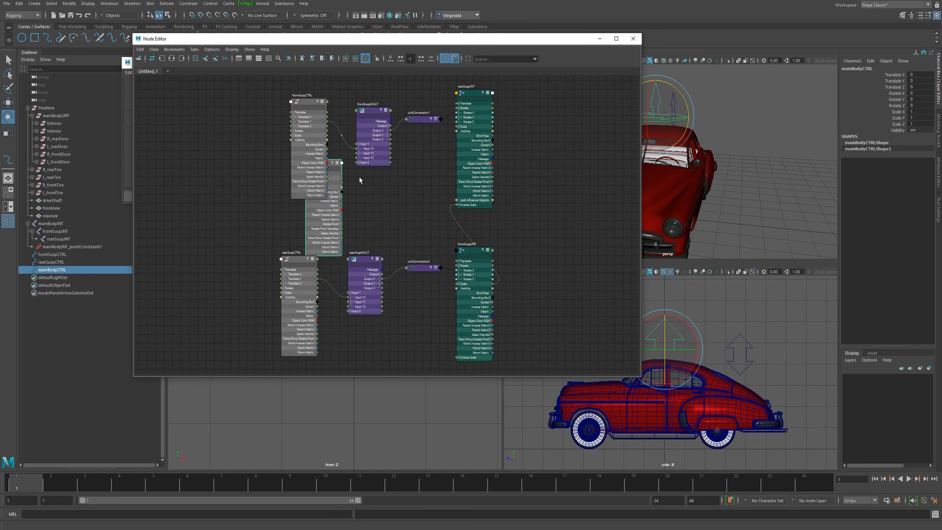
middle_click_drag(356, 175, 363, 144, "alt")
left_click_drag(347, 118, 315, 293)
middle_click_drag(331, 270, 356, 152, "alt")
left_click_drag(327, 174, 340, 215)
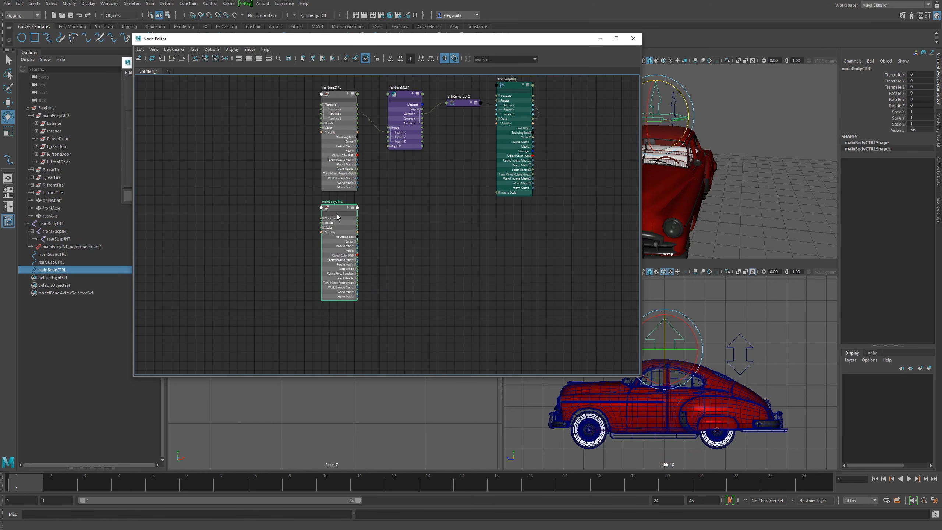
middle_click_drag(449, 193, 436, 278, "alt")
middle_click_drag(420, 237, 432, 169, "alt")
left_click_drag(332, 225, 335, 260)
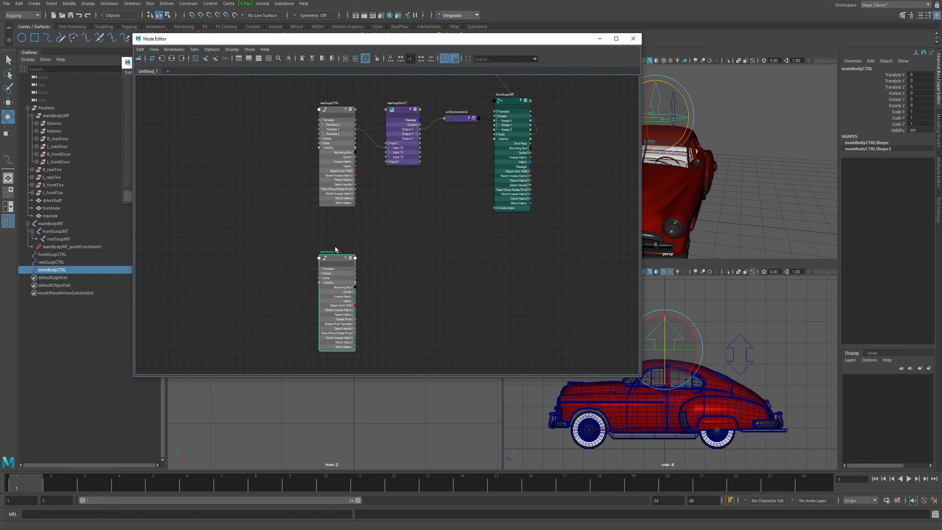
Add mainBodyJNT to the graph and place its node below frontSuspJNT, level with mainBodyCTRL
left_click(50, 223)
left_click(204, 59)
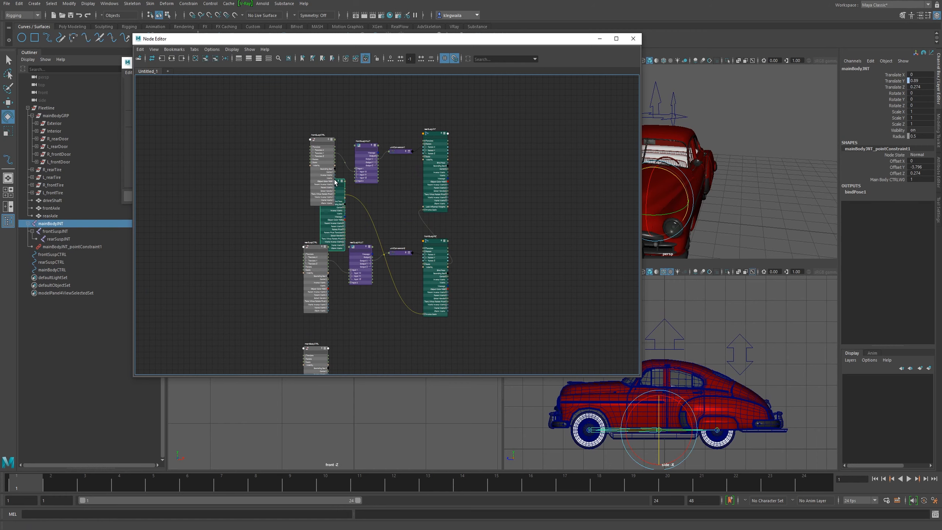
left_click_drag(338, 185, 434, 339)
middle_click_drag(445, 302, 445, 203)
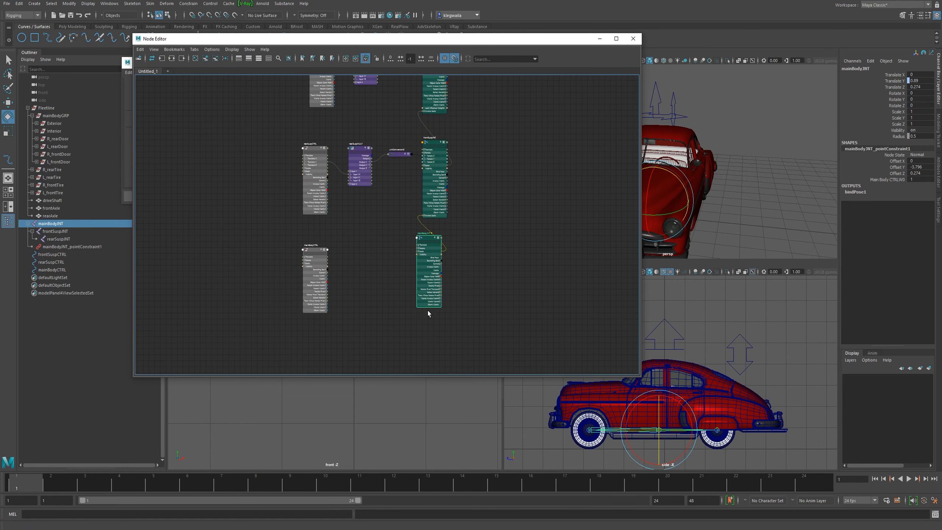
left_click_drag(427, 240, 424, 256)
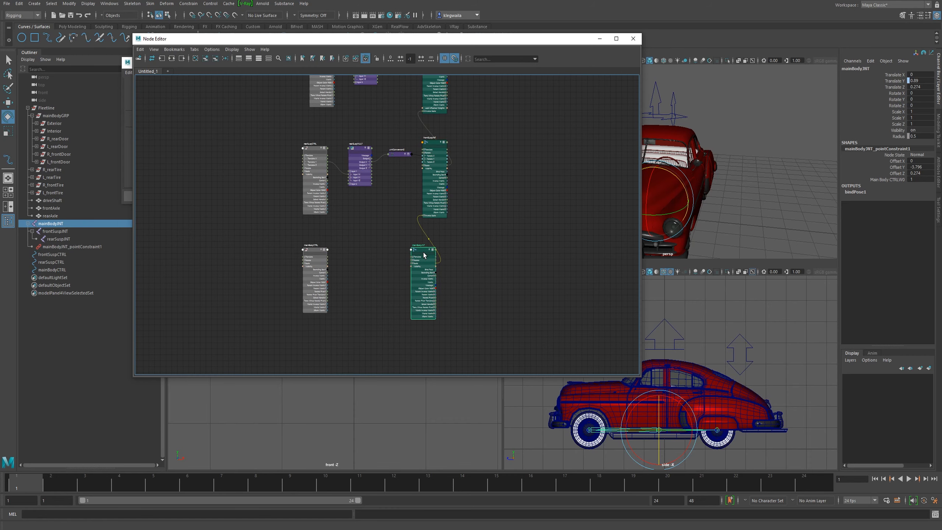
Expand mainBodyCTRL's Translate and mainBodyJNT's Rotate attributes and connect Translate X directly to Rotate Z
scroll(347, 222, "up", 5)
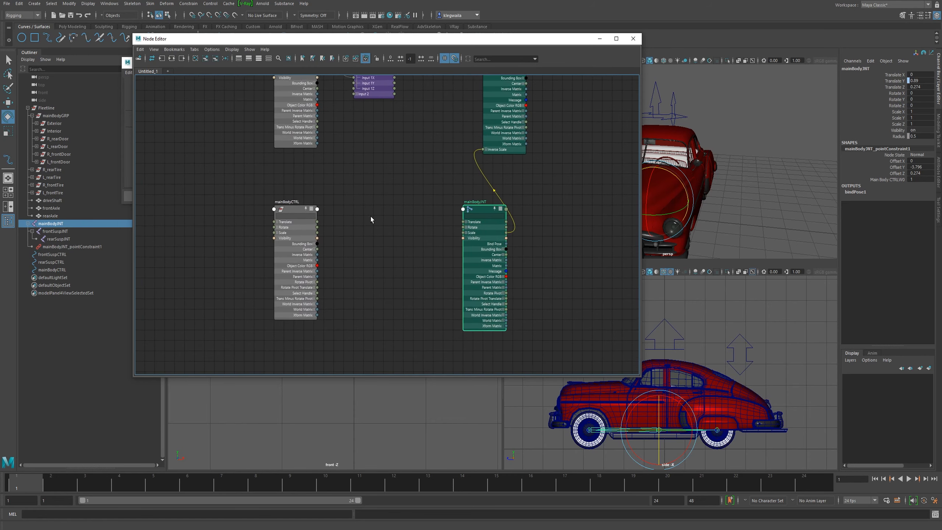
scroll(308, 225, "up", 2)
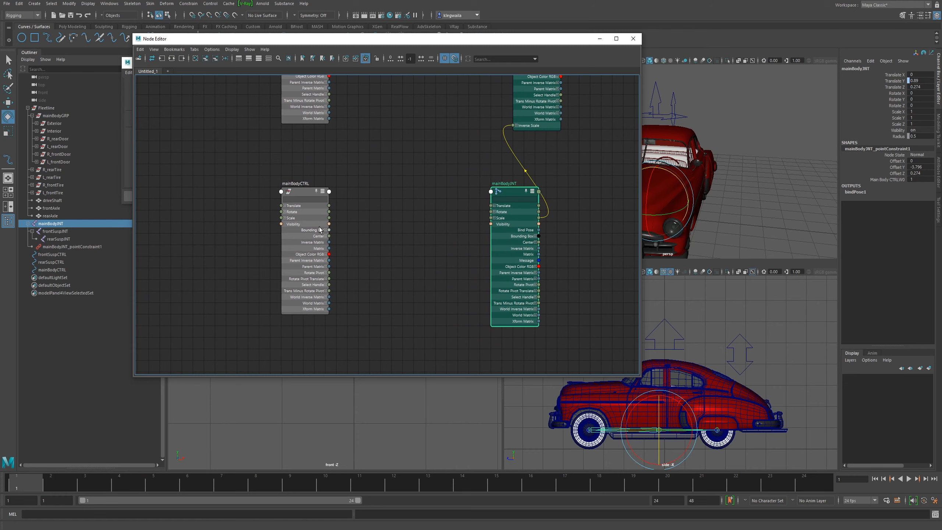
scroll(260, 255, "up", 2)
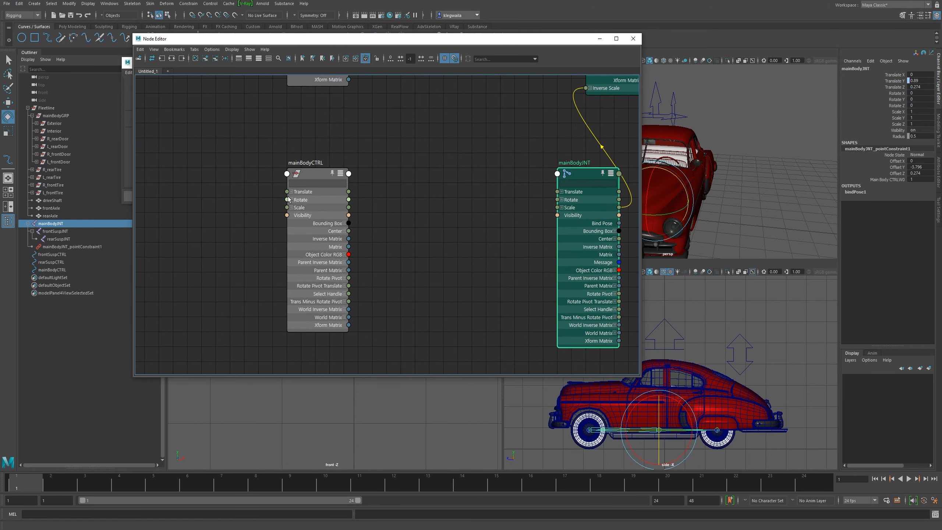
left_click(291, 191)
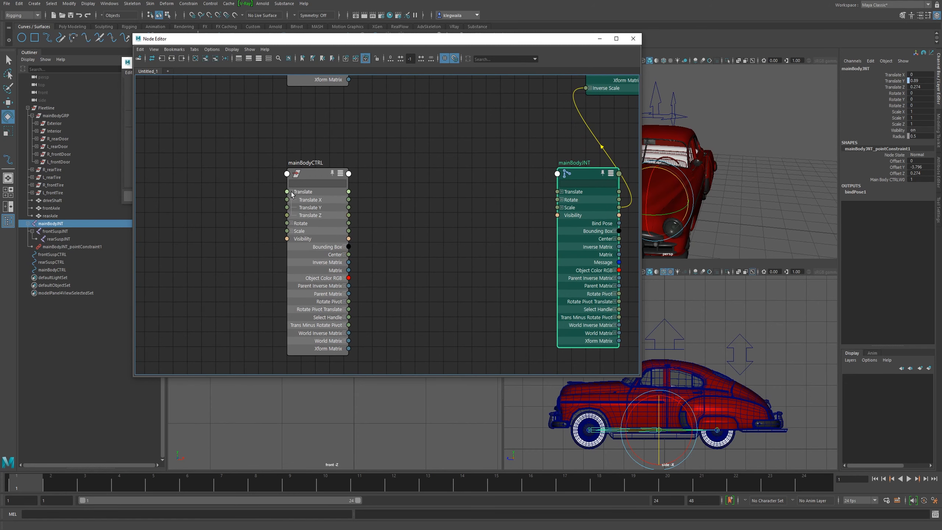
left_click(562, 200)
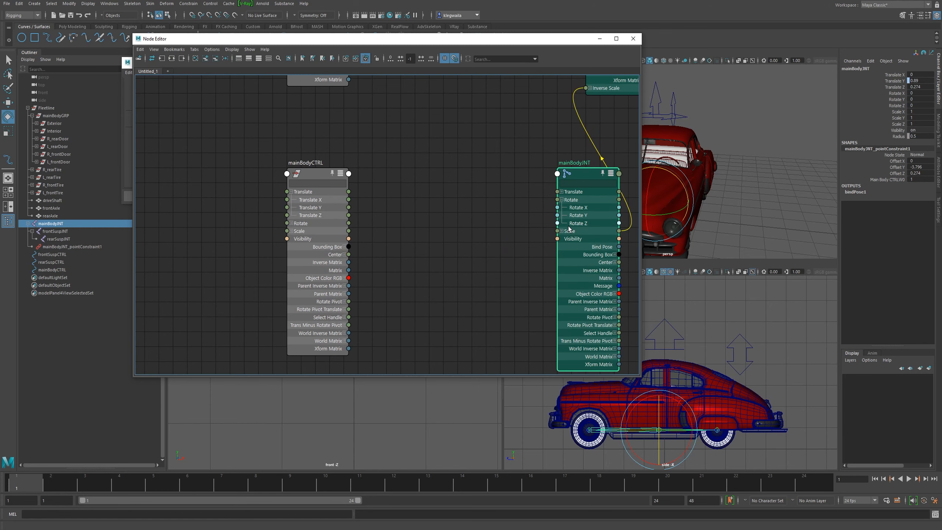
left_click_drag(348, 200, 557, 223)
Move the new unit conversion node down between the mainBodyCTRL and mainBodyJNT nodes
middle_click_drag(465, 150, 426, 345, "alt")
left_click_drag(396, 131, 439, 424)
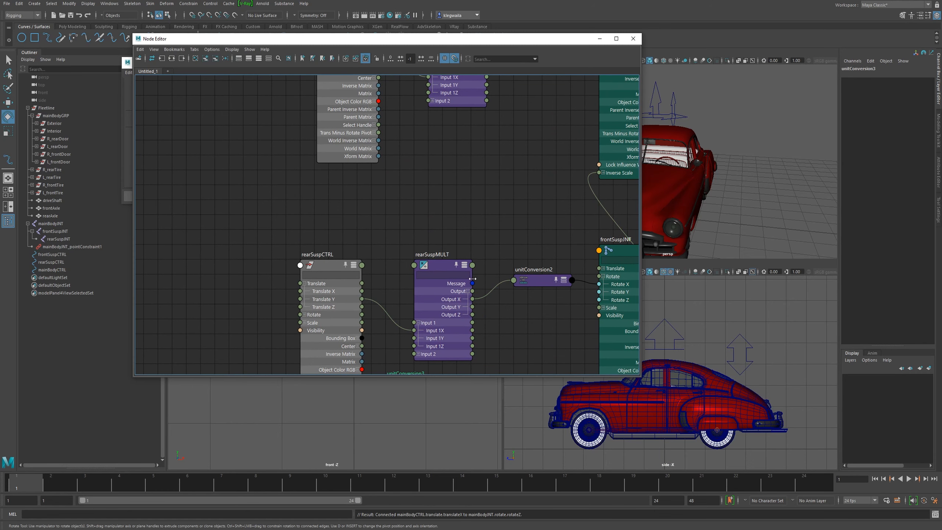
middle_click_drag(497, 355, 475, 229, "alt")
scroll(489, 229, "down", 4)
left_click_drag(440, 247, 462, 322)
right_click_drag(513, 311, 396, 193, "alt")
left_click_drag(396, 193, 594, 409)
middle_click_drag(466, 327, 461, 231, "alt")
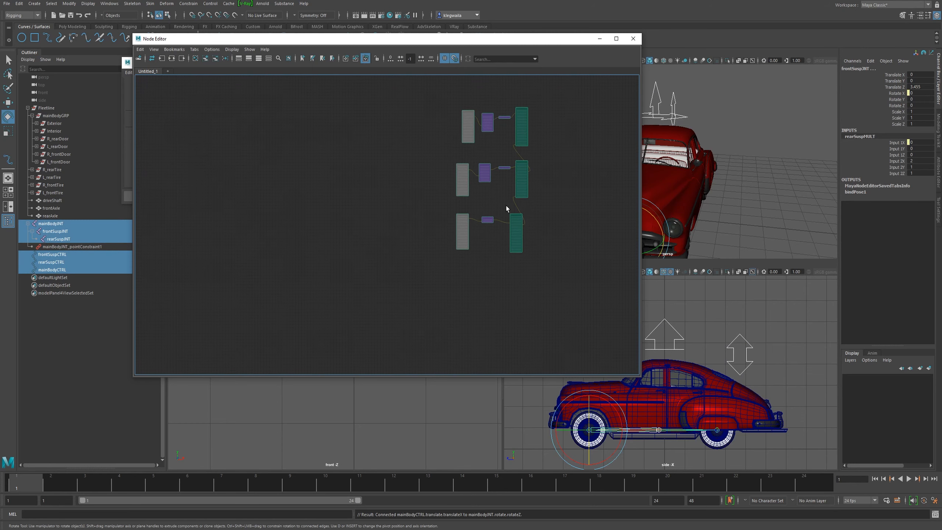
middle_click_drag(517, 214, 451, 222, "alt")
right_click_drag(451, 223, 472, 214, "alt")
Move the Node Editor aside and test moving mainBodyCTRL along X in the perspective view, undoing the move
left_click_drag(459, 39, 288, 51)
middle_click_drag(722, 138, 704, 184, "alt")
left_click(668, 156)
left_click_drag(673, 177, 697, 167, "alt")
right_click_drag(697, 167, 700, 166, "alt")
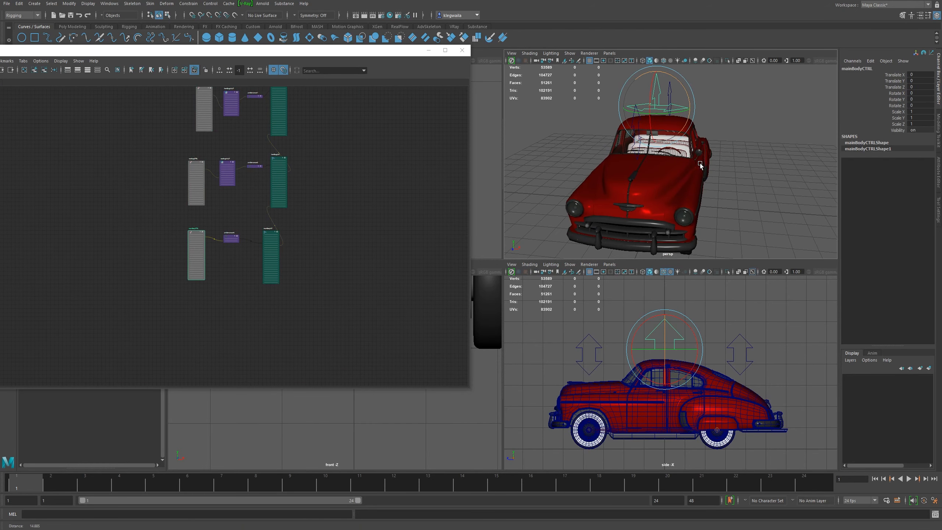
key("w")
mouse_move(662, 114)
left_mouse_down()
mouse_move(687, 114)
mouse_move(638, 115)
mouse_move(743, 129)
mouse_move(597, 117)
mouse_move(684, 125)
mouse_move(723, 106)
mouse_move(630, 111)
mouse_move(727, 107)
mouse_move(563, 102)
mouse_move(779, 99)
mouse_move(671, 106)
left_mouse_up()
key("ctrl+z")
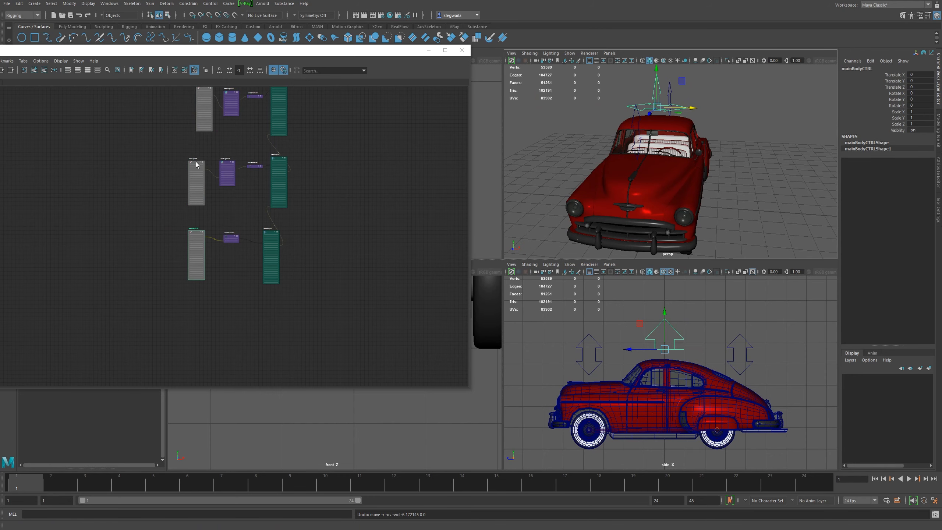
Delete the unit conversion node linking mainBodyCTRL and mainBodyJNT
middle_click_drag(190, 234, 252, 243, "alt")
right_click_drag(252, 242, 295, 253, "alt")
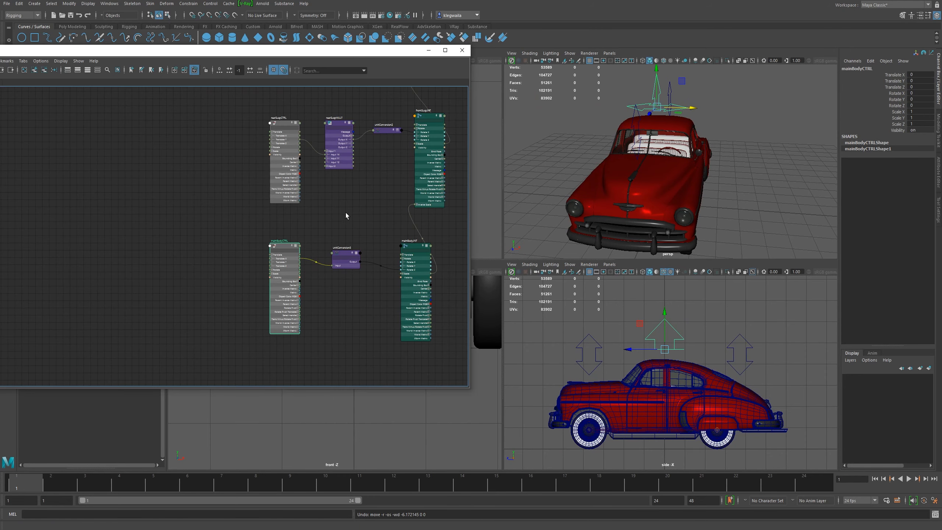
middle_click_drag(353, 255, 296, 223, "alt")
right_click_drag(296, 223, 355, 273, "alt")
left_click(291, 225)
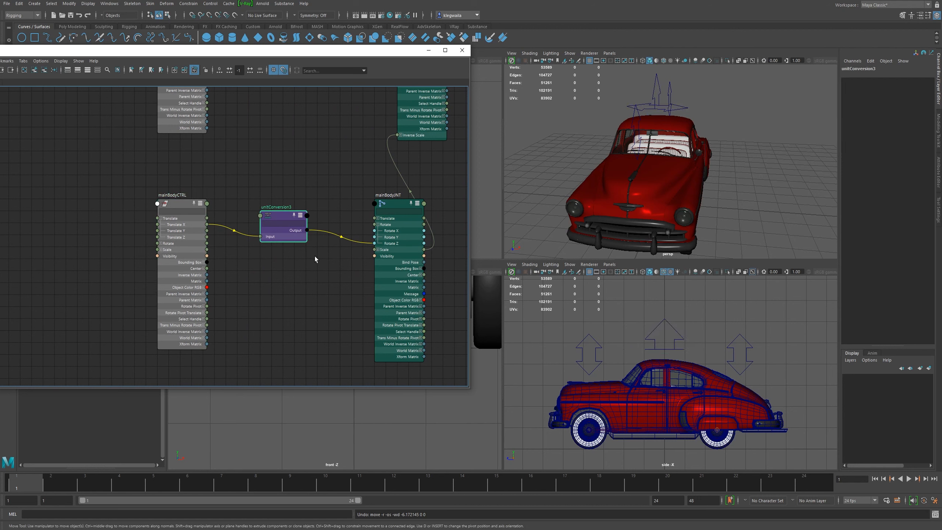
key("Delete")
Create a multiplyDivide node between mainBodyCTRL and mainBodyJNT and expand its Input 1 and Output attributes
key("Tab")
type("multi")
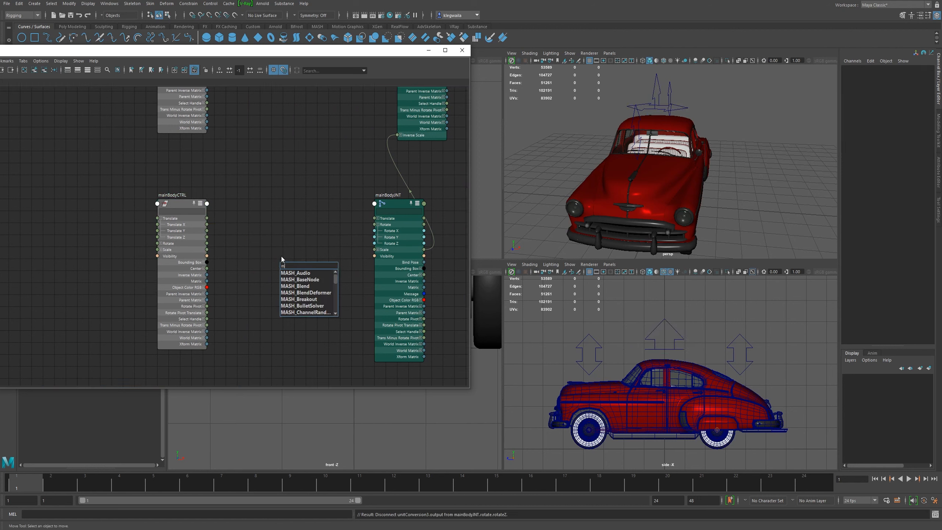
key("Down")
key("Down")
key("Down")
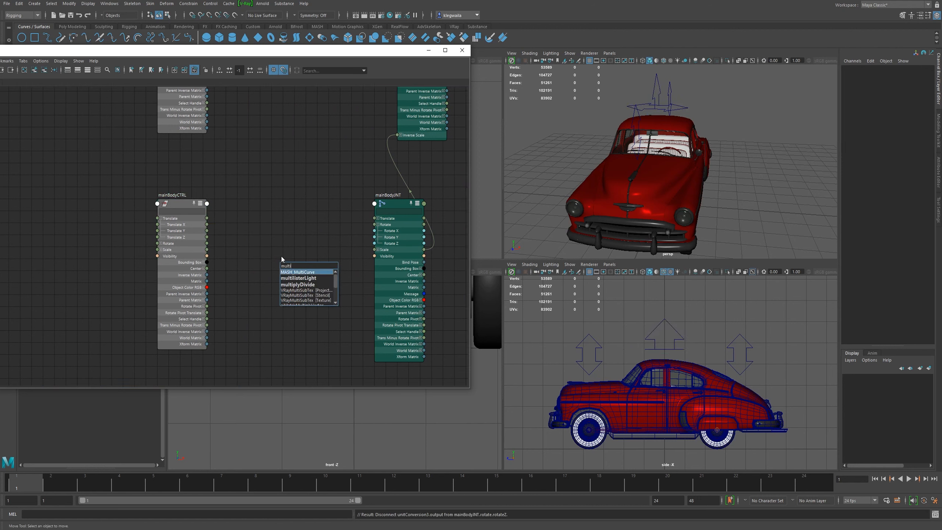
key("Return")
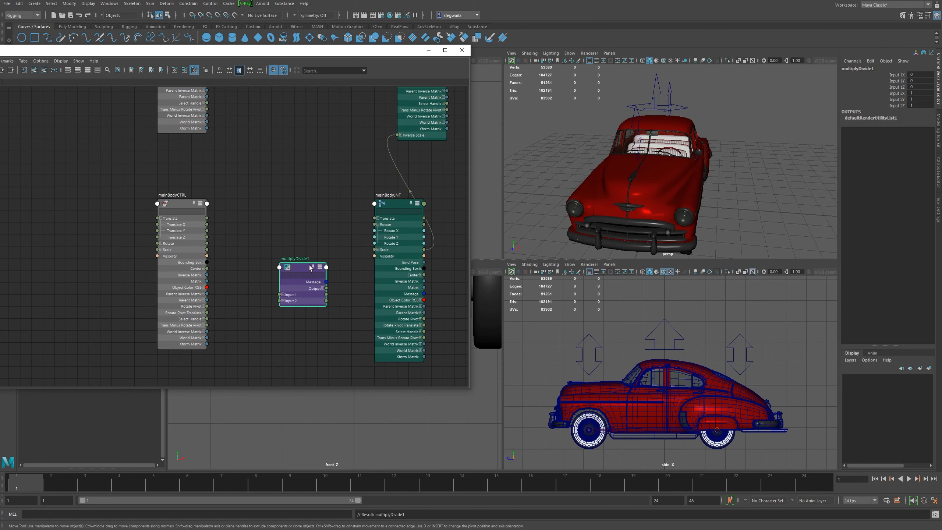
left_click_drag(311, 267, 302, 228)
left_click(275, 254)
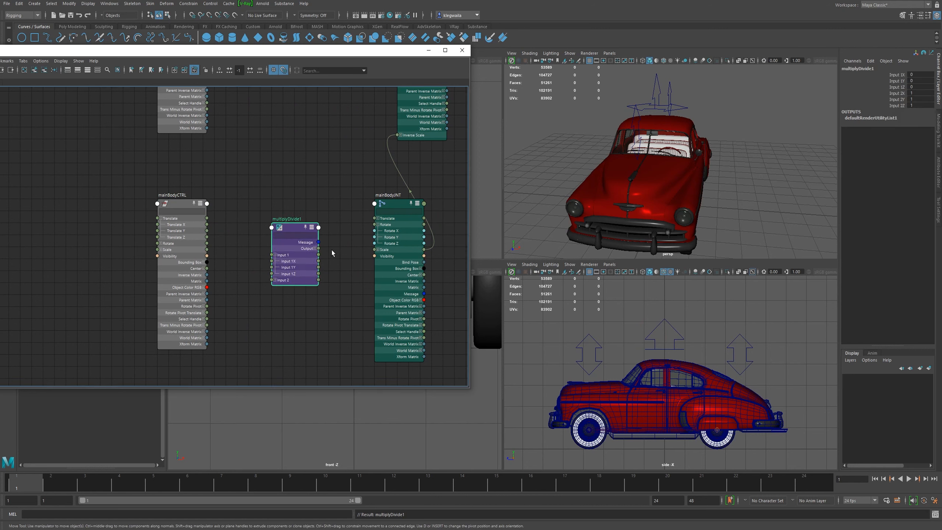
left_click(314, 249)
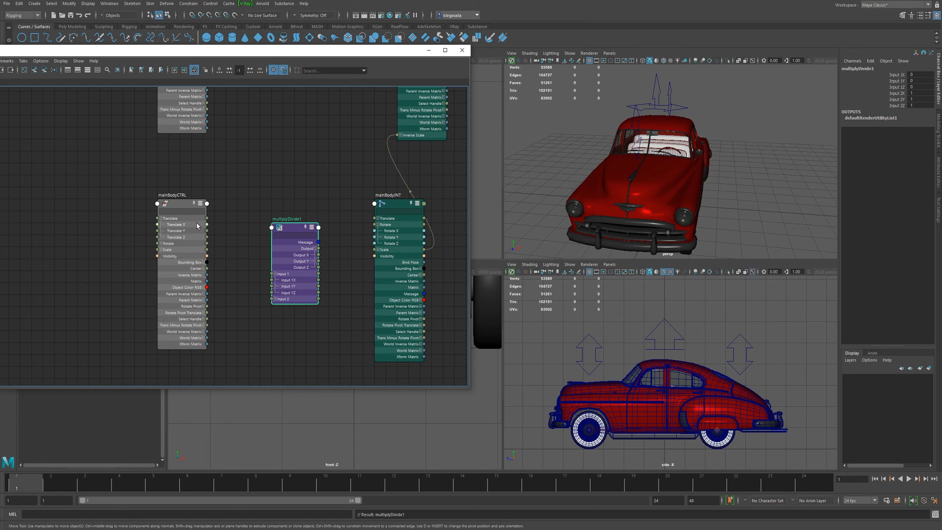
Connect mainBodyCTRL's Translate X to the multiplyDivide node's Input 1X and its Output X to mainBodyJNT's Rotate Z, spacing the nodes apart
left_click_drag(206, 225, 271, 280)
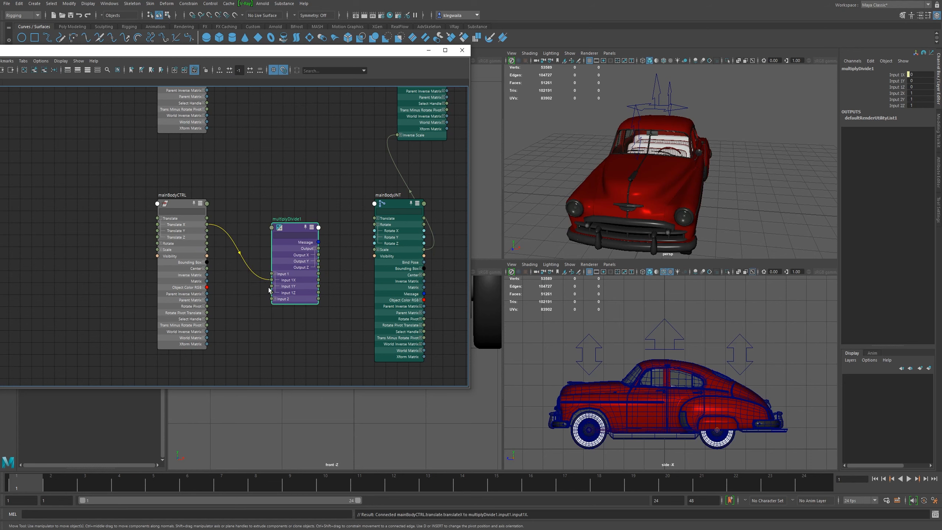
left_click_drag(318, 255, 374, 244)
left_click_drag(290, 233, 327, 227)
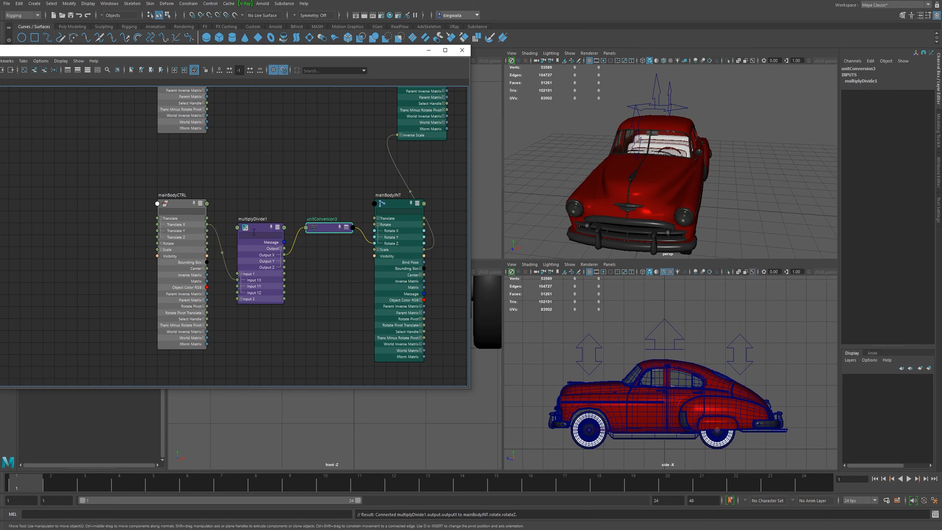
left_click_drag(254, 234, 254, 221)
Rename the multiplyDivide node mainBodyMULT and set its Input 2X to -2
double_click(253, 208)
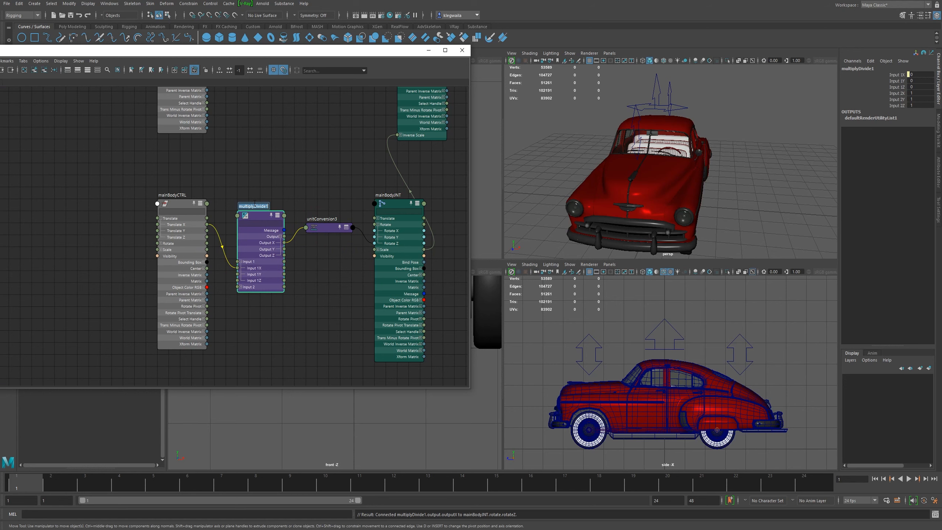
type("mainBodyMULT")
key("Return")
double_click(259, 216)
double_click(835, 162)
type("-2")
key("Return")
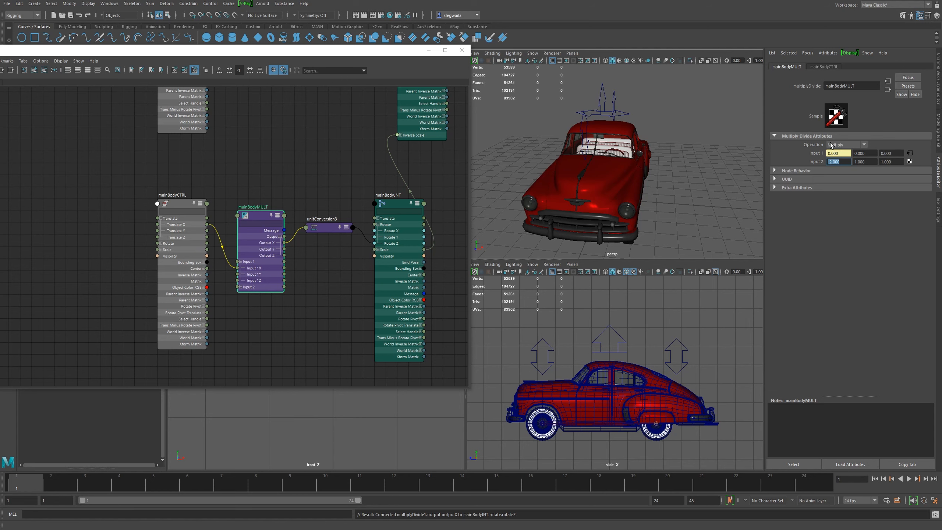
Test the body's response by moving mainBodyCTRL in the perspective view, undoing the moves
left_click_drag(629, 123, 373, 137)
left_click(622, 137)
mouse_move(664, 196)
left_mouse_down("alt")
mouse_move(685, 152)
mouse_move(671, 204)
left_mouse_up("alt")
key("ctrl+z")
mouse_move(658, 124)
left_mouse_down()
mouse_move(681, 126)
mouse_move(617, 128)
mouse_move(670, 149)
mouse_move(612, 139)
mouse_move(656, 143)
left_mouse_up()
key("ctrl+z")
Set mainBodyCTRL's current Translate X value to 0 in its translate limit information
left_click(864, 220)
type("0")
key("Return")
left_click_drag(630, 193, 556, 187, "alt")
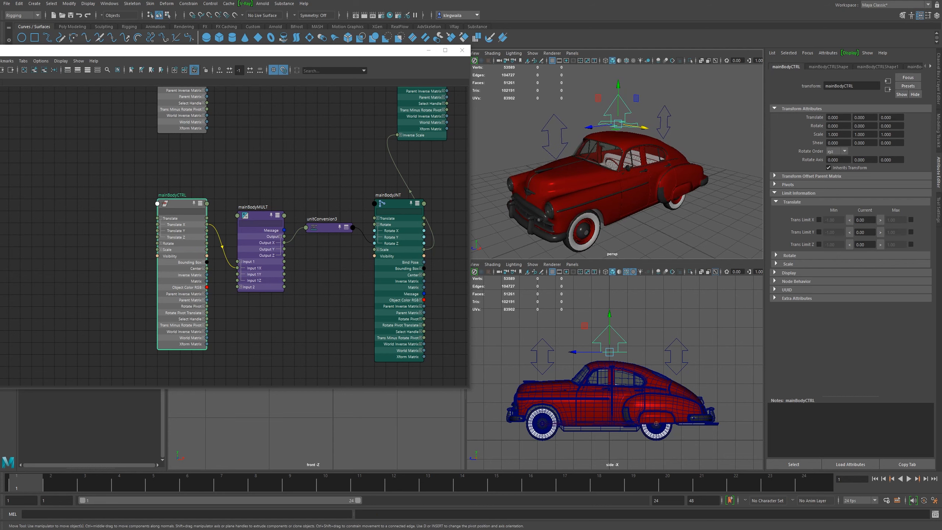
left_click_drag(608, 158, 676, 179, "alt")
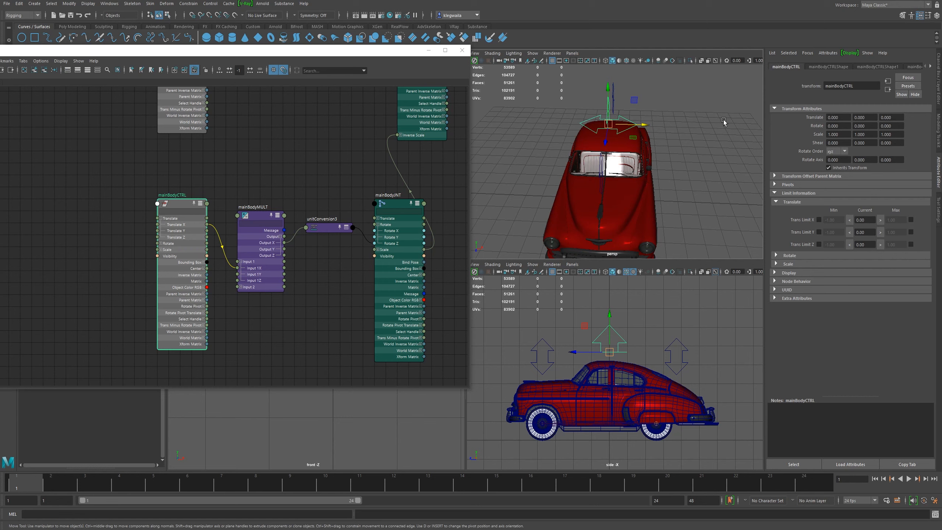
Enable mainBodyCTRL's minimum and maximum Translate X limits, setting them to -5 and 5
left_click(819, 220)
left_click(820, 220)
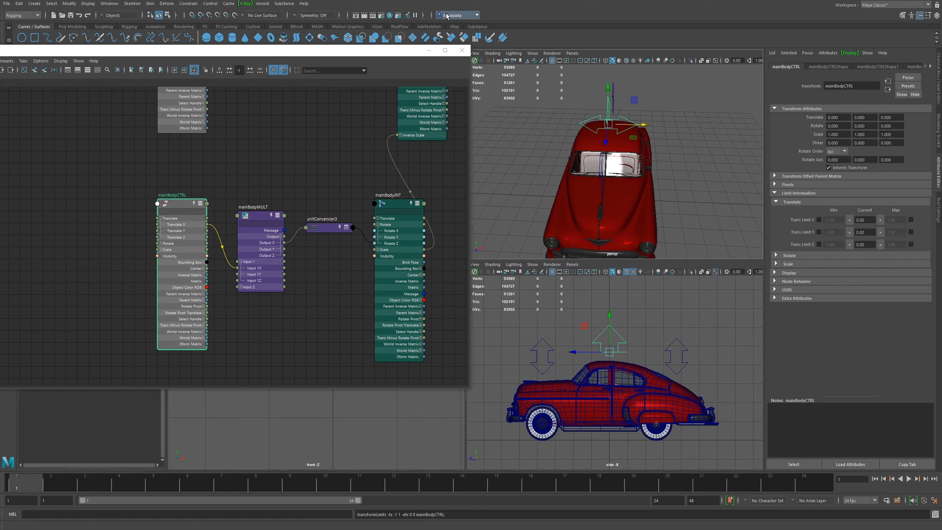
middle_click_drag(690, 91, 682, 123, "alt")
left_click_drag(654, 140, 713, 160, "alt")
double_click(865, 220)
type("5")
key("Return")
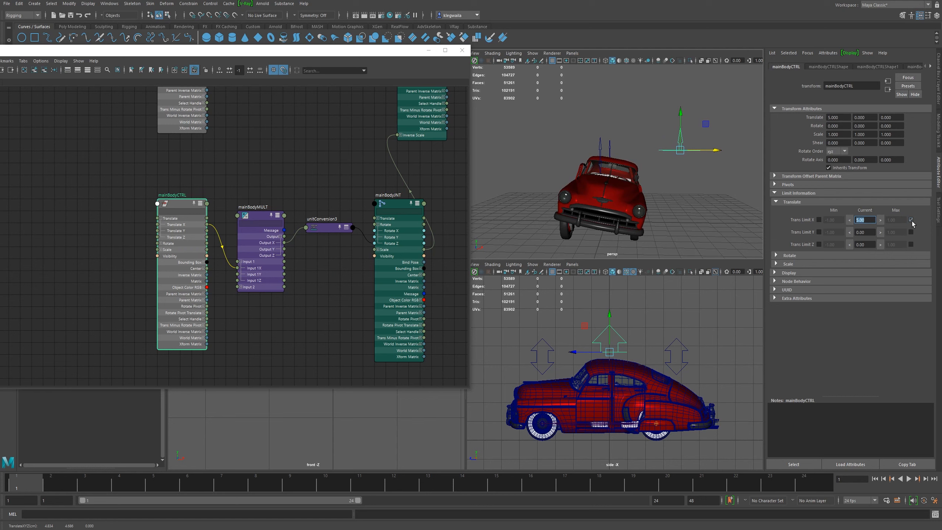
left_click(911, 220)
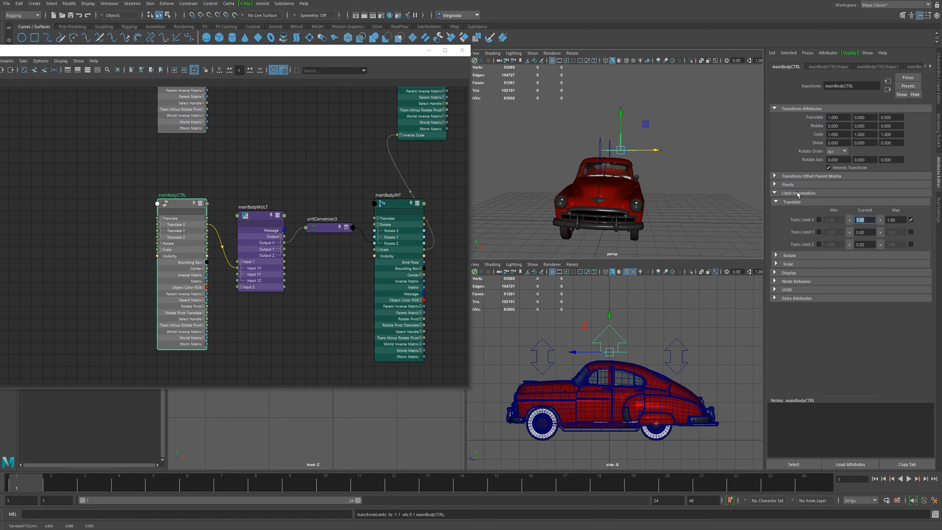
double_click(895, 220)
left_click_drag(655, 150, 805, 201)
left_click(818, 220)
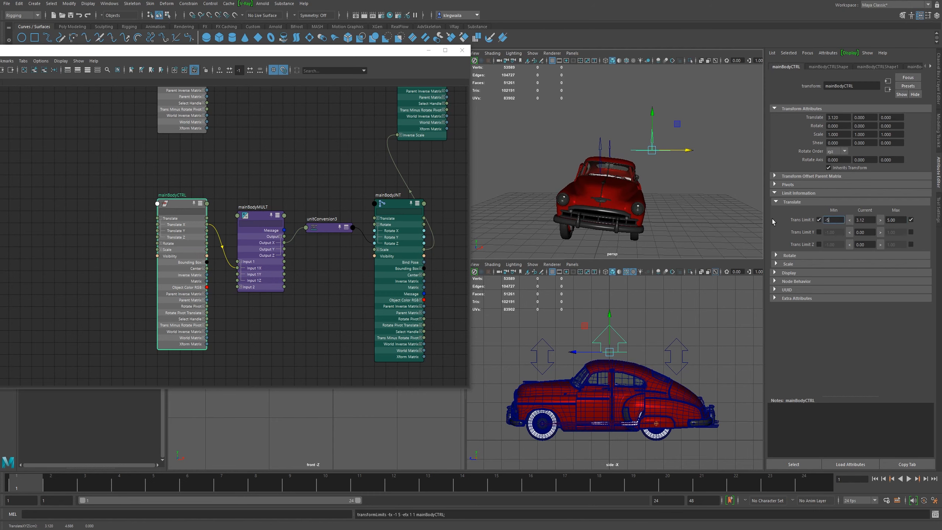
Test mainBodyCTRL's limited sideways travel in the perspective view and reset its current Translate X to 0
left_click_drag(685, 150, 657, 187)
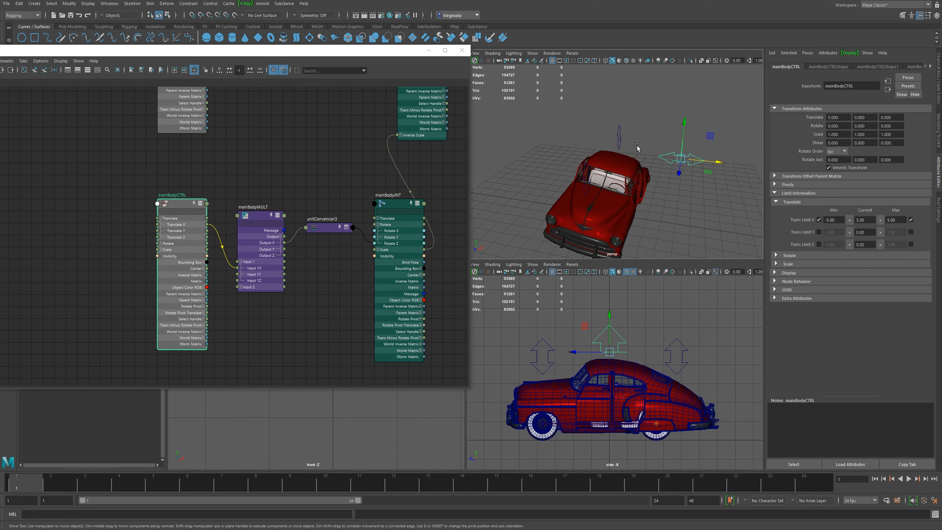
left_click(857, 220)
type("0")
key("Return")
left_click_drag(605, 188, 624, 181, "alt")
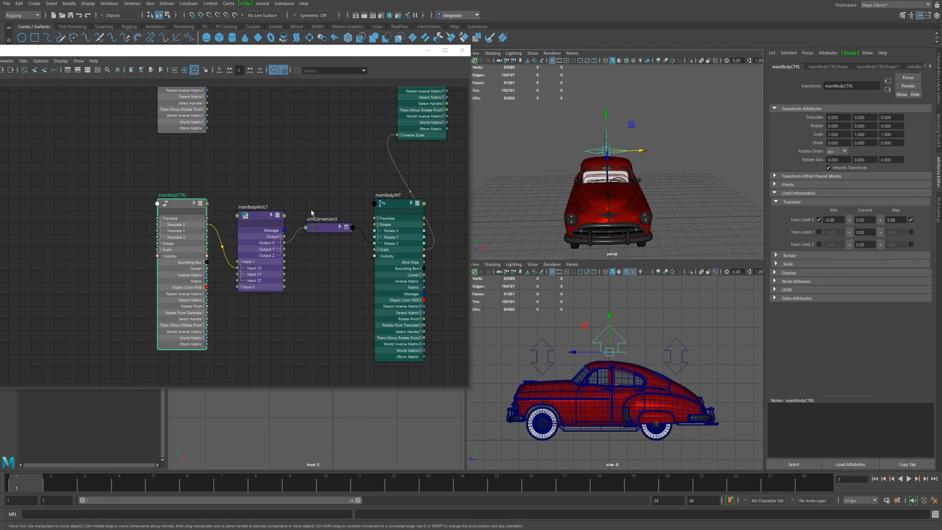
Test moving mainBodyCTRL along its different axes in the perspective view, undoing each move
left_click(939, 100)
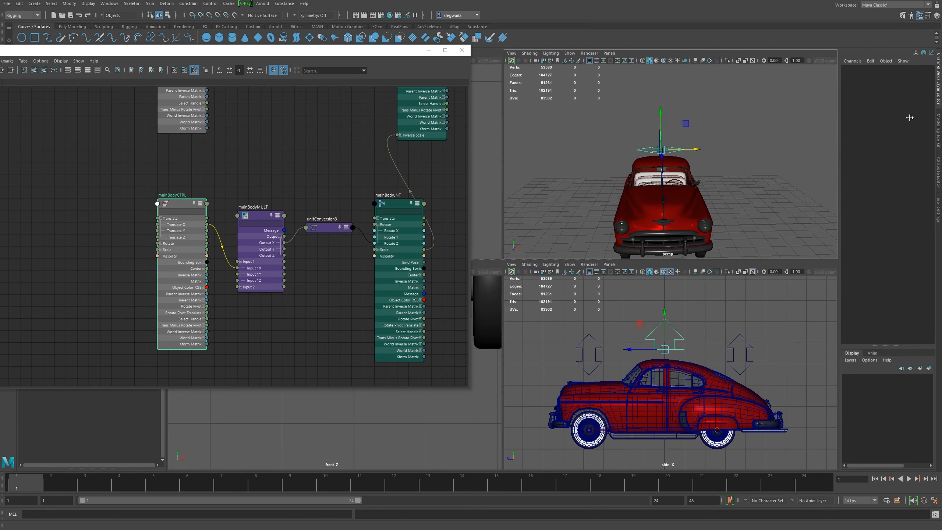
mouse_move(693, 154)
left_mouse_down("alt")
mouse_move(675, 159)
mouse_move(688, 163)
left_mouse_up("alt")
left_click_drag(644, 133, 638, 134)
key("ctrl+z")
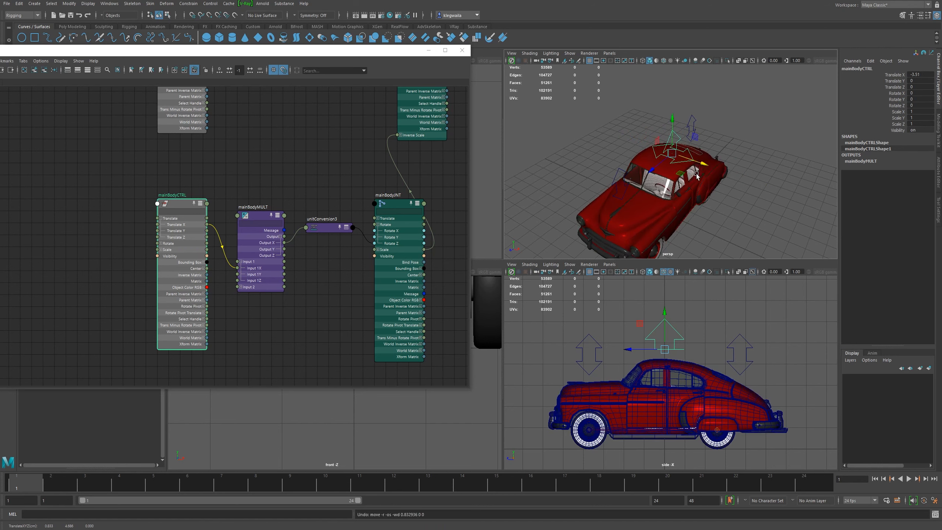
left_click_drag(697, 161, 668, 147, "alt")
mouse_move(662, 111)
left_mouse_down()
mouse_move(664, 86)
mouse_move(669, 115)
mouse_move(667, 103)
left_mouse_up()
key("ctrl+z")
mouse_move(633, 158)
left_mouse_down()
mouse_move(625, 161)
mouse_move(633, 157)
left_mouse_up()
key("ctrl+z")
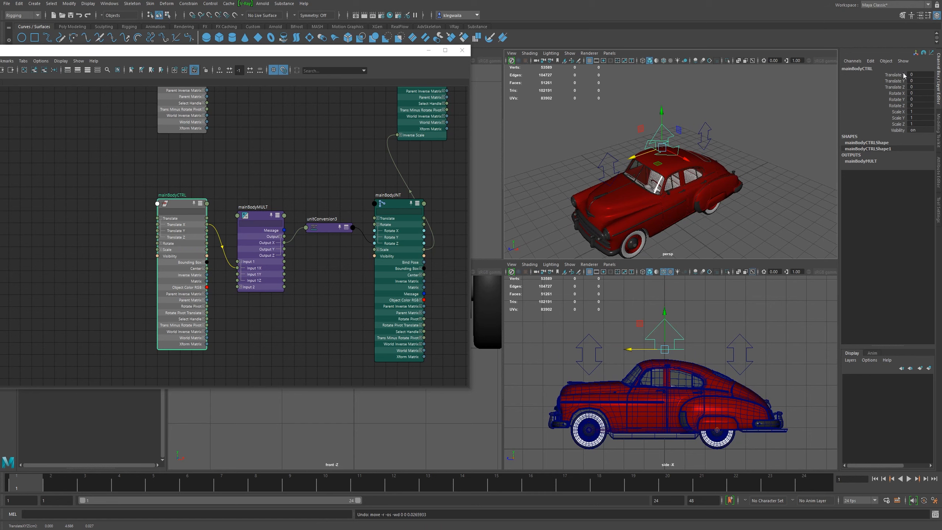
Hide mainBodyCTRL's Translate Z, all Rotate and Scale channels, and Visibility, keeping only Translate X and Y
left_click_drag(899, 86, 901, 133)
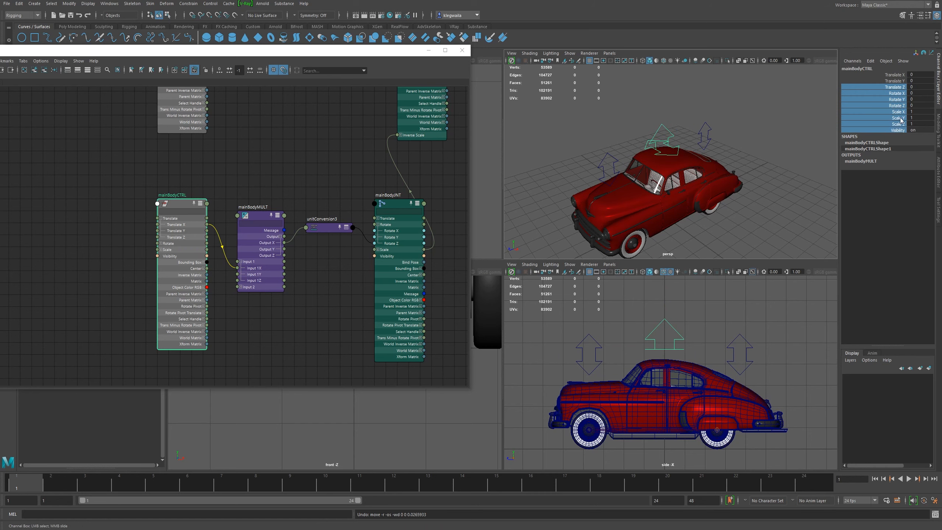
right_click(899, 110)
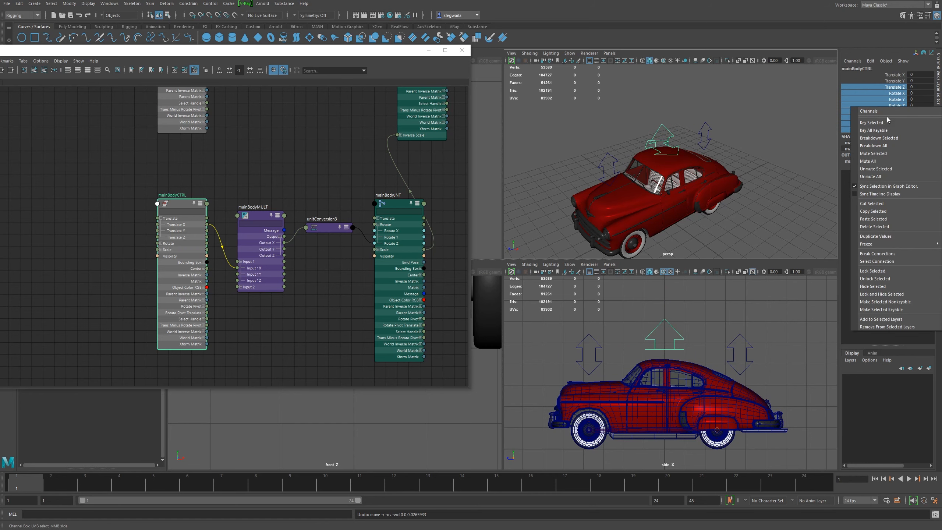
left_click(876, 286)
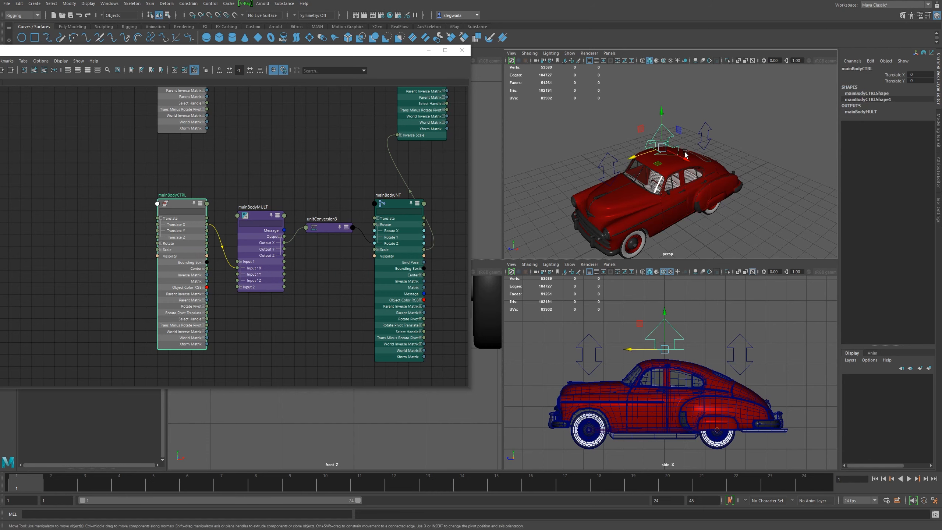
Try moving mainBodyCTRL with its remaining channels, undo the moves, and save the scene
left_click_drag(687, 152, 696, 152, "alt")
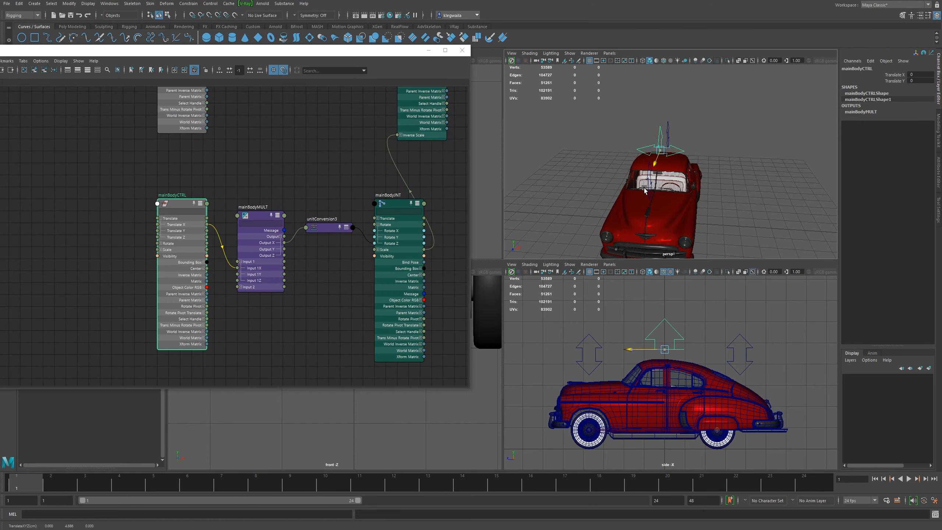
left_click_drag(681, 151, 697, 135)
key("ctrl+z")
key("ctrl+z")
key("ctrl+s")
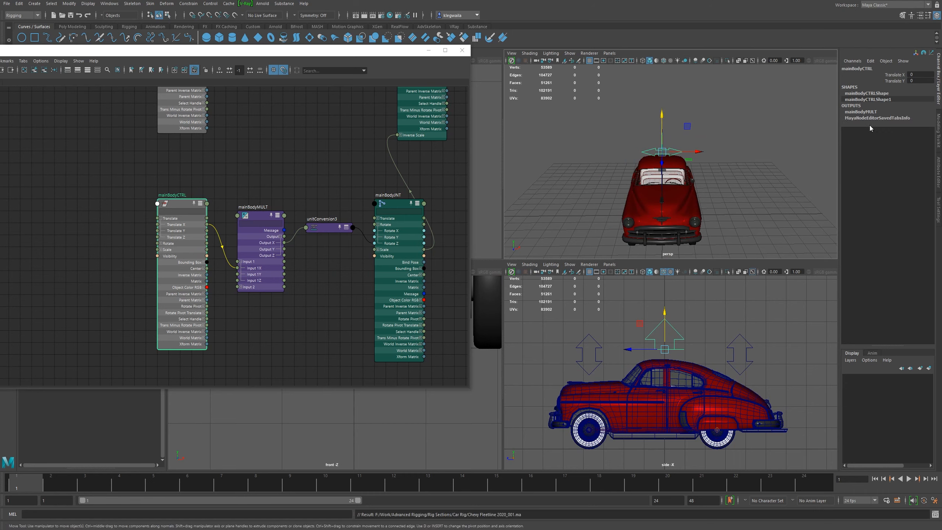
Select the left front door and examine its panel, edges and surroundings up close
left_click_drag(713, 186, 616, 154, "alt")
right_click_drag(616, 154, 664, 178, "alt")
left_click_drag(665, 178, 663, 173, "alt")
middle_click_drag(611, 176, 633, 137, "alt")
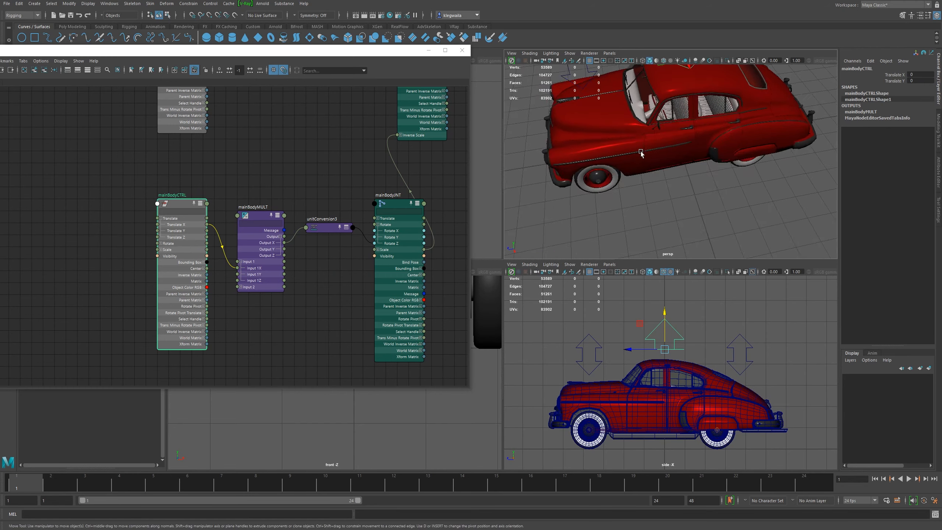
right_click_drag(633, 137, 668, 151, "alt")
left_click(653, 187)
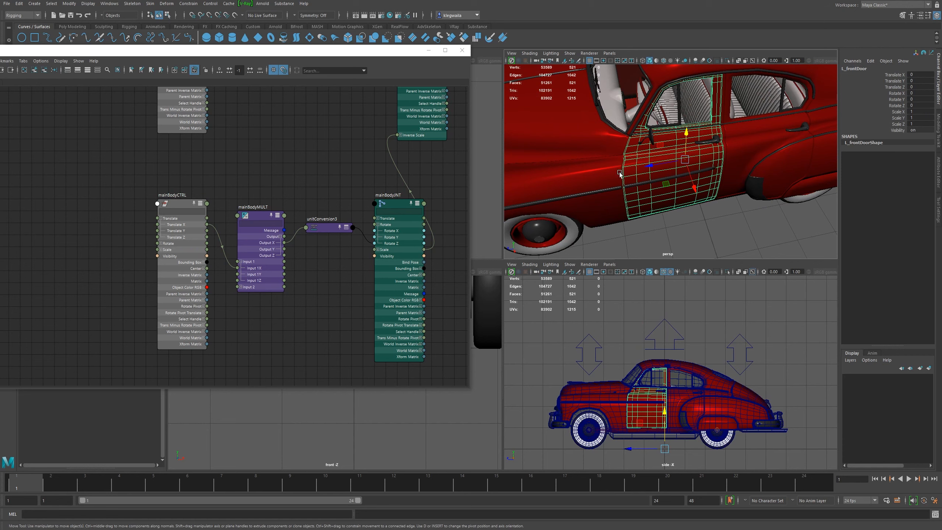
left_click_drag(660, 165, 665, 169, "alt")
right_click_drag(654, 162, 721, 192, "alt")
left_click_drag(721, 191, 671, 164, "alt")
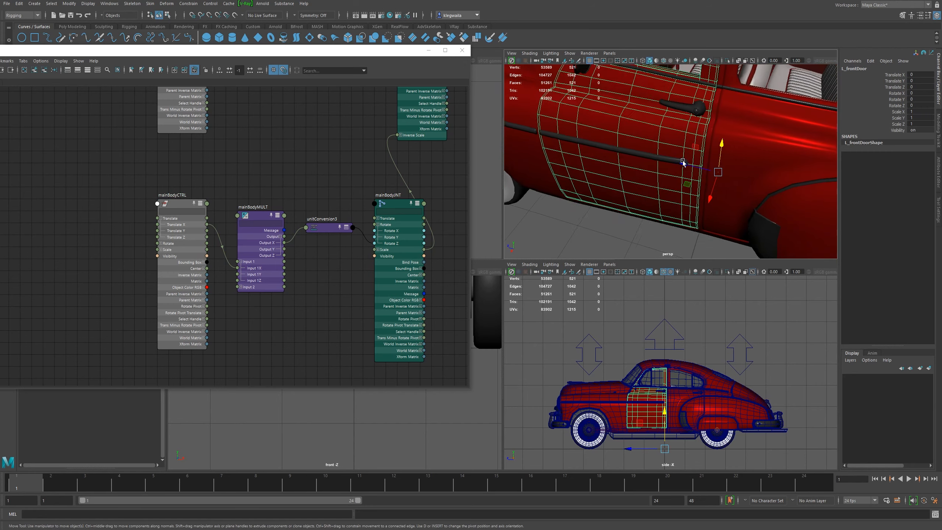
middle_click_drag(671, 163, 701, 193, "alt")
left_click_drag(701, 193, 655, 242, "alt")
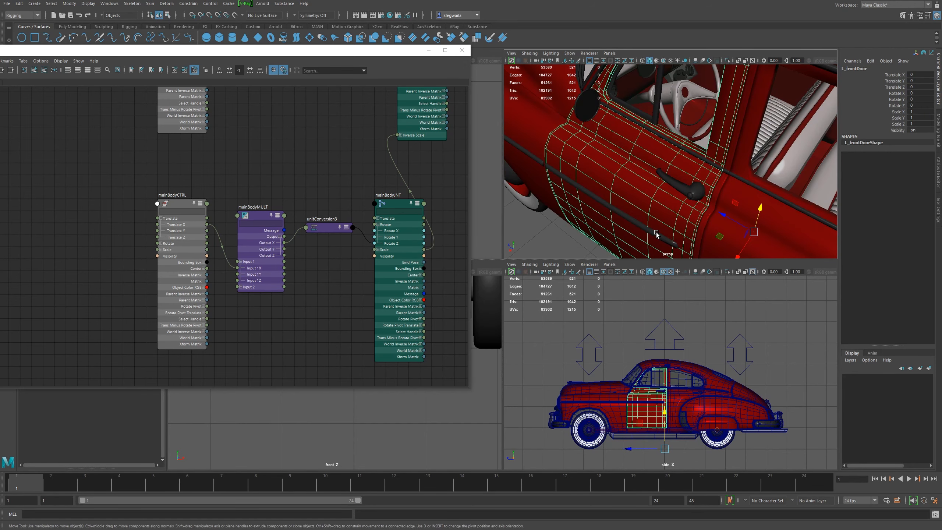
Select the left front door handle and examine it against the door, windows and whole side of the car
left_click(653, 234)
left_click(690, 190)
right_click_drag(690, 190, 670, 161, "alt")
left_click_drag(670, 161, 705, 141, "alt")
middle_click_drag(704, 141, 626, 152, "alt")
left_click_drag(625, 152, 674, 176, "alt")
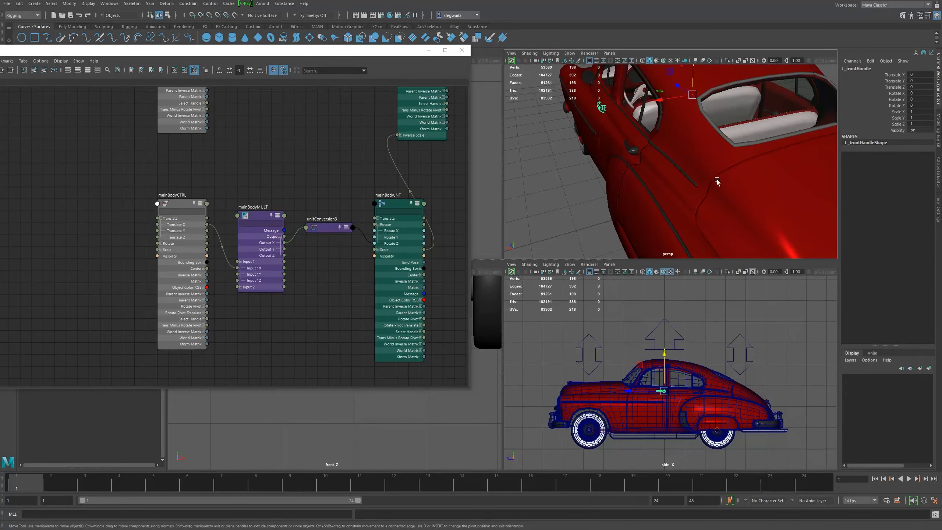
right_click_drag(674, 176, 579, 153, "alt")
left_click_drag(579, 152, 597, 160, "alt")
right_click_drag(596, 160, 702, 199, "alt")
middle_click_drag(545, 145, 645, 170, "alt")
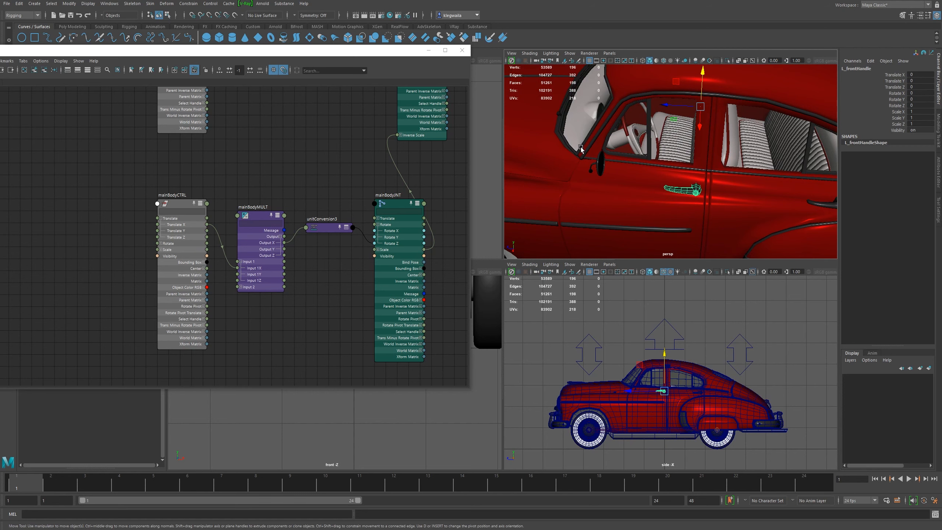
right_click_drag(662, 159, 579, 178, "alt")
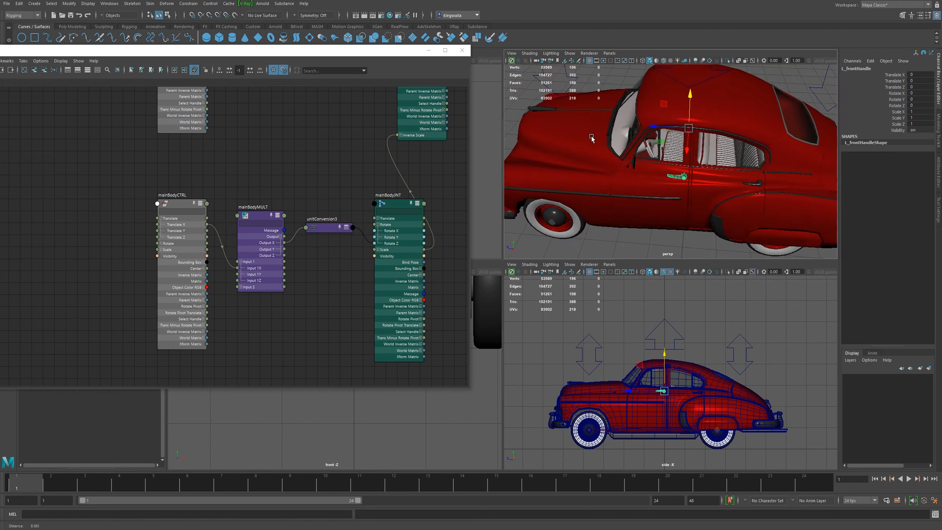
left_click_drag(574, 182, 589, 212, "alt")
middle_click_drag(657, 239, 661, 175, "alt")
left_click_drag(661, 175, 647, 181, "alt")
left_click_drag(590, 182, 611, 187, "alt")
Close and reopen the Node Editor, and look over all the suspension and main body node networks
left_click(463, 50)
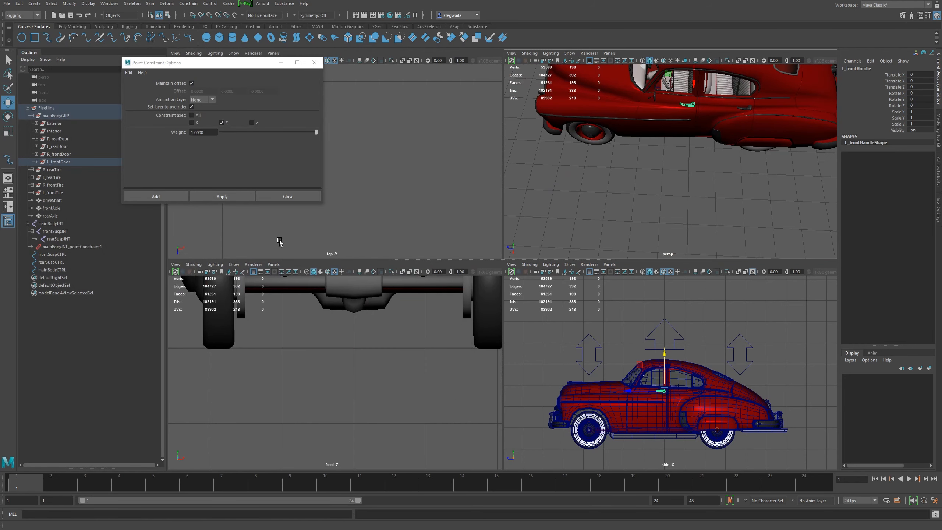
left_click(88, 3)
mouse_move(109, 3)
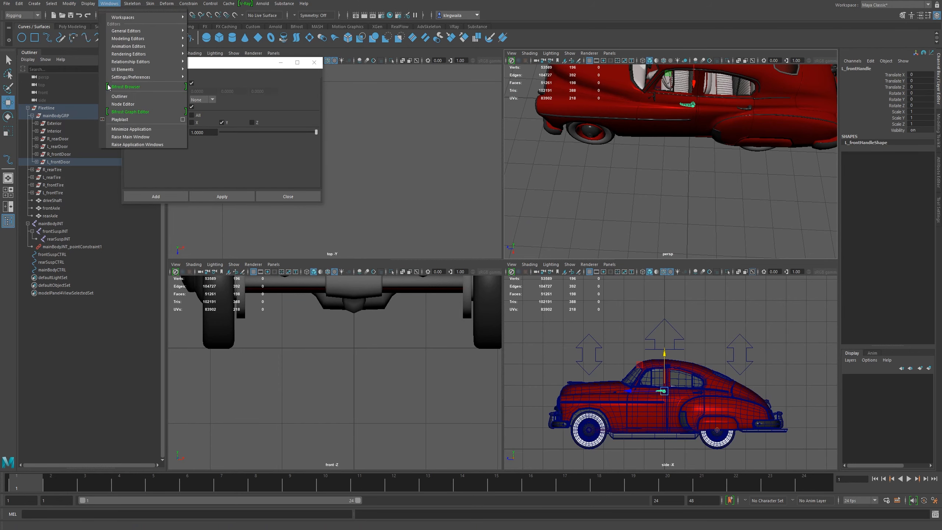
left_click(127, 103)
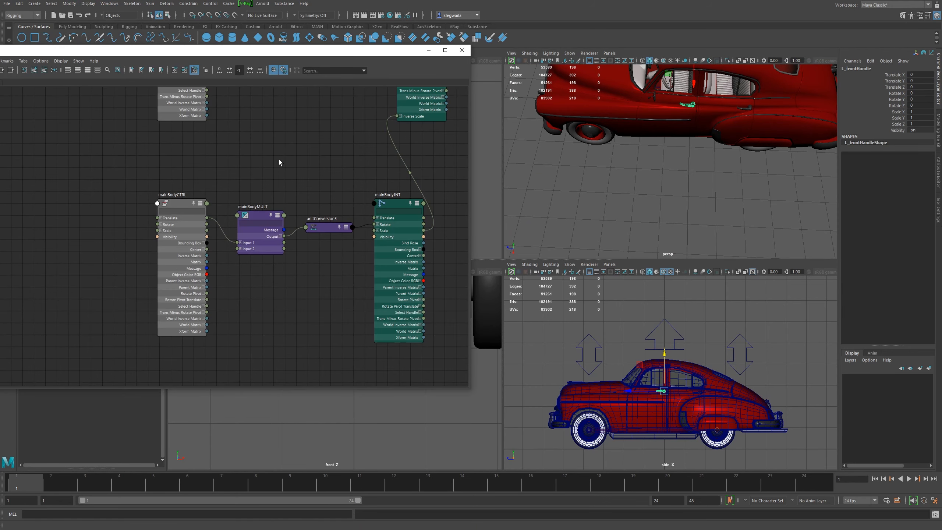
scroll(336, 231, "down", 5)
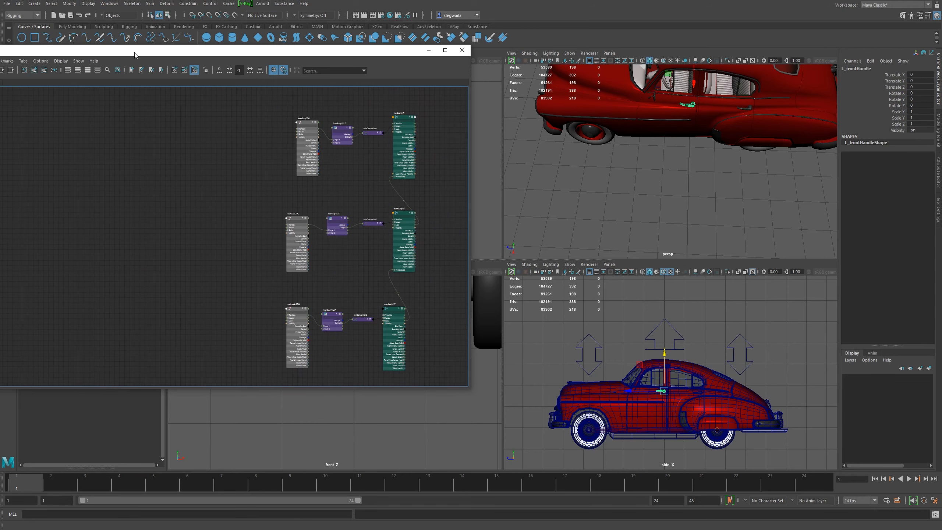
Rename the Node Editor tab containing the suspension node network as Suspension
left_click_drag(155, 52, 466, 84)
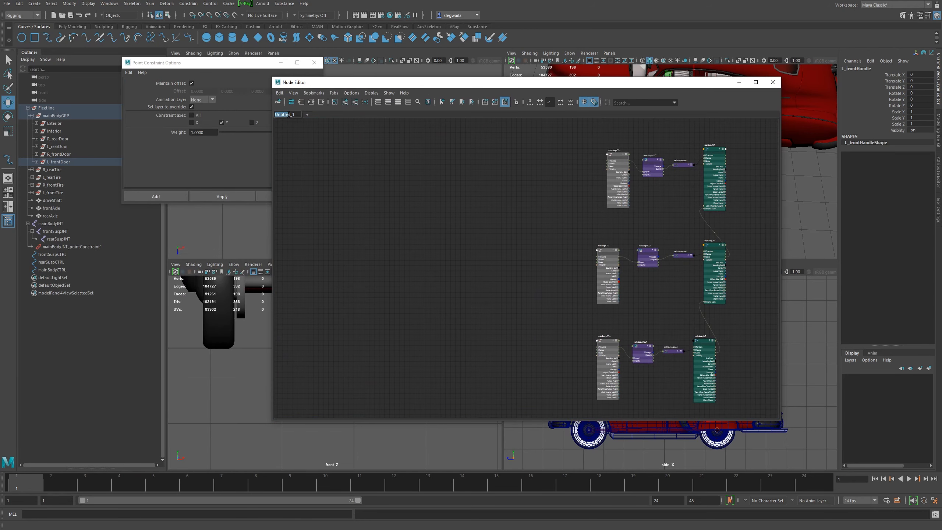
left_click_drag(295, 116, 231, 114)
type("Suspension")
key("Return")
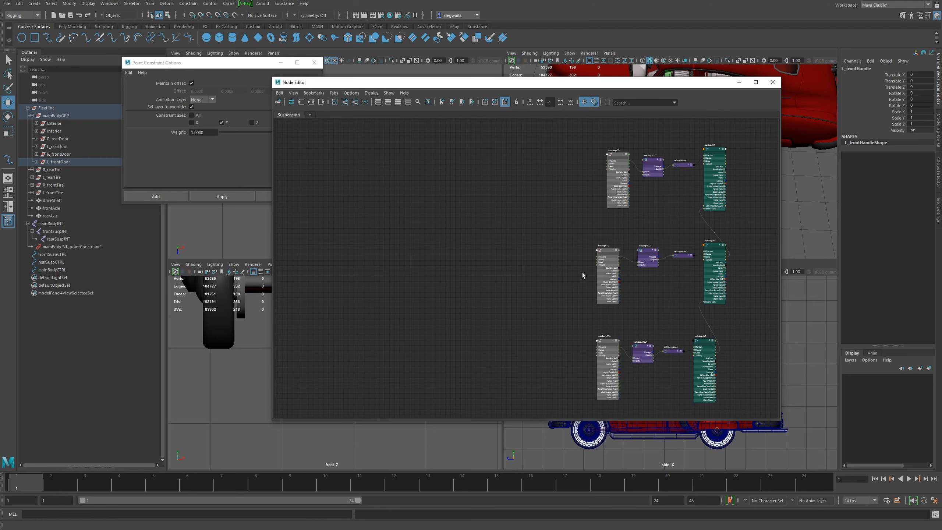
Add an empty tab in the Node Editor, then close the Node Editor and the Point Constraint options
left_click(310, 115)
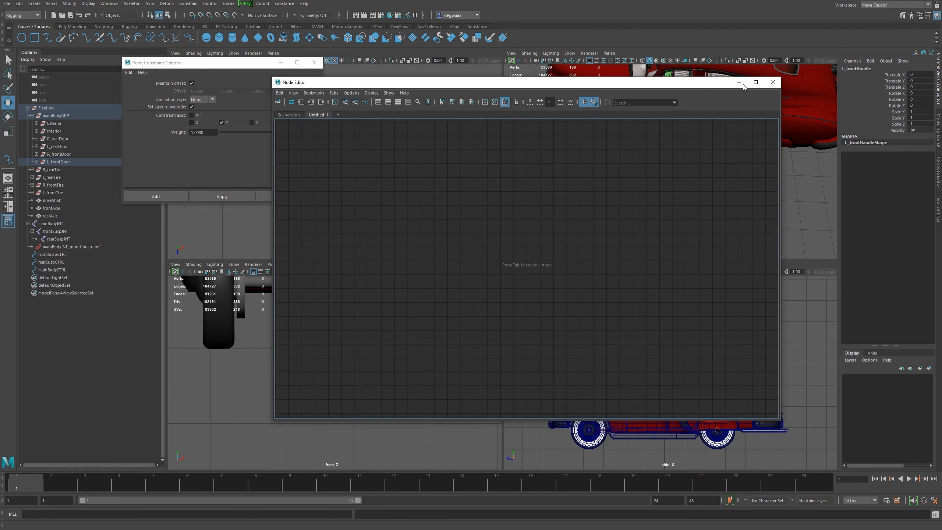
left_click(772, 82)
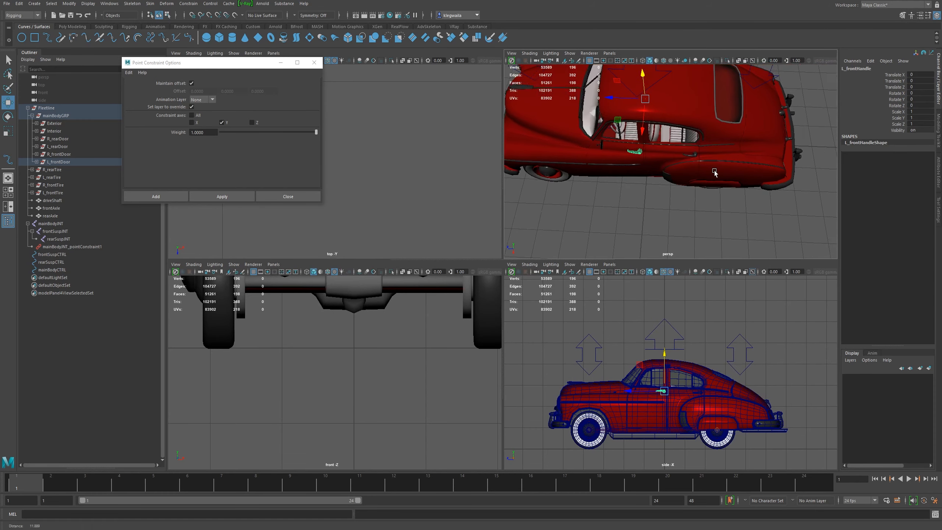
left_click(315, 63)
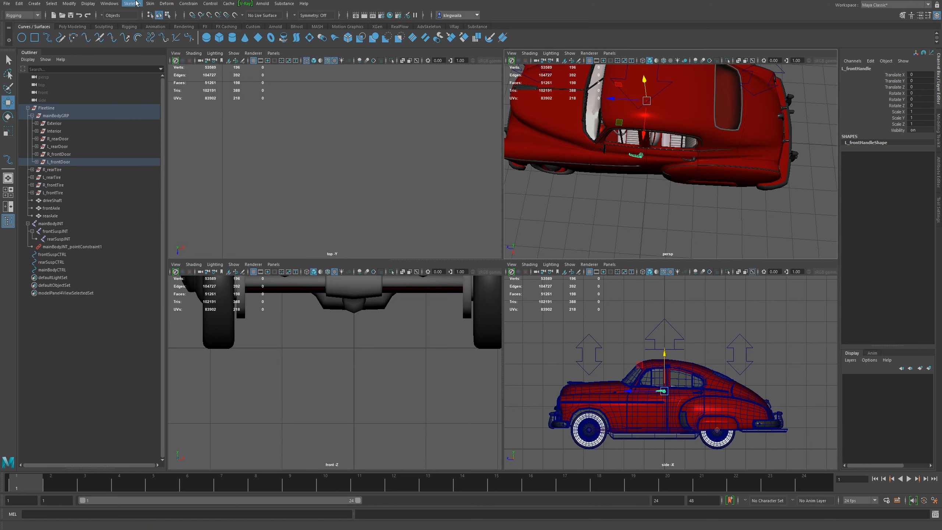
Create a two-joint chain snapped to the ground grid beside the car's left side in the perspective view
left_click(149, 4)
mouse_move(140, 6)
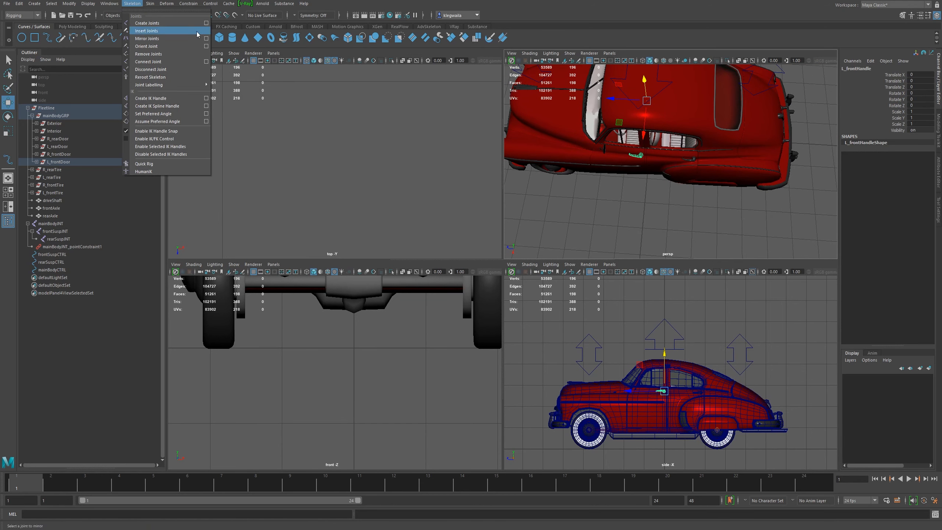
left_click(171, 23)
left_click_drag(629, 174, 608, 145, "alt")
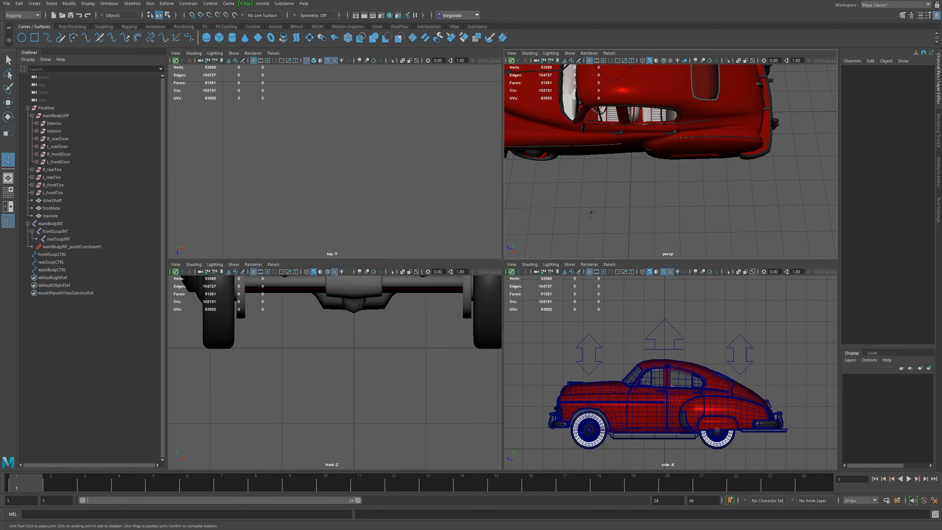
left_click_drag(591, 212, 600, 229, "alt")
key("x")
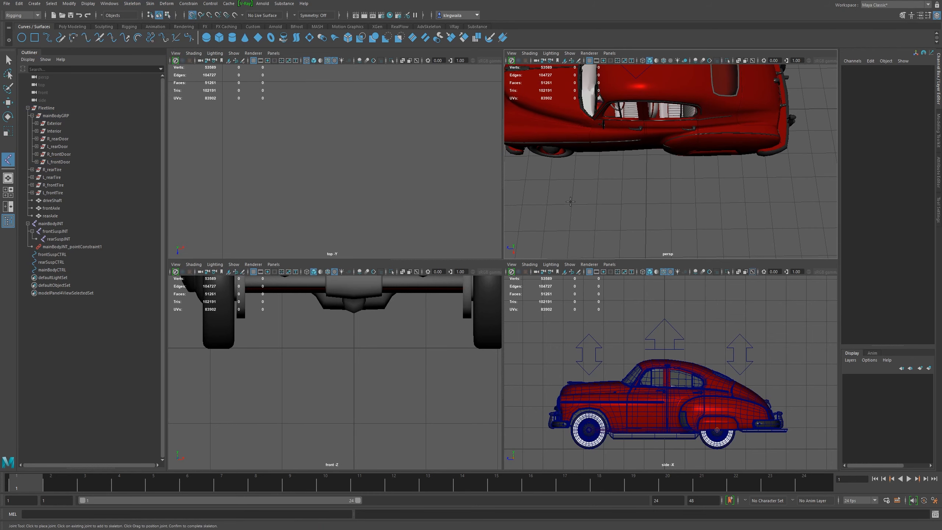
left_click(571, 203)
left_click(644, 205)
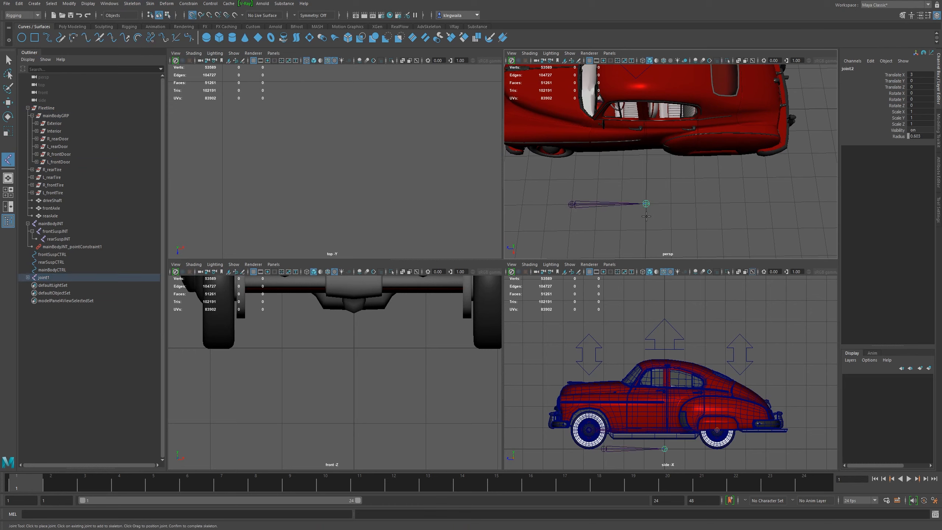
key("Return")
key("w")
Move the joint chain's root to the left front door's hinge edge, at about X 2.29, Y 2.17, Z 1.84
left_click_drag(617, 216, 592, 217, "alt")
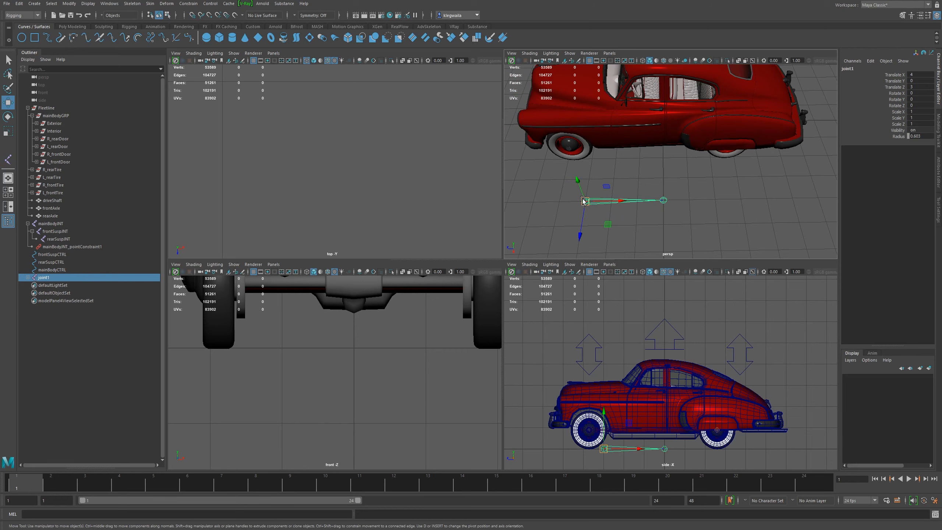
left_click_drag(586, 202, 656, 111)
left_click_drag(632, 169, 639, 171)
left_click_drag(617, 133, 618, 114)
scroll(627, 188, "up", 4)
left_click_drag(627, 188, 668, 142, "alt")
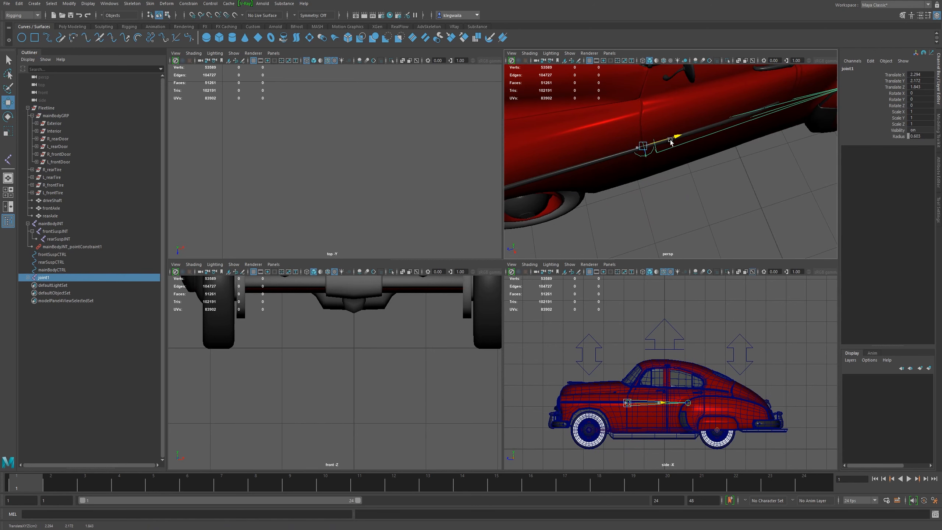
Fine-tune the root joint's position at the front door seam to about X 2.30, Y 2.06, Z 1.86
scroll(711, 201, "up", 3)
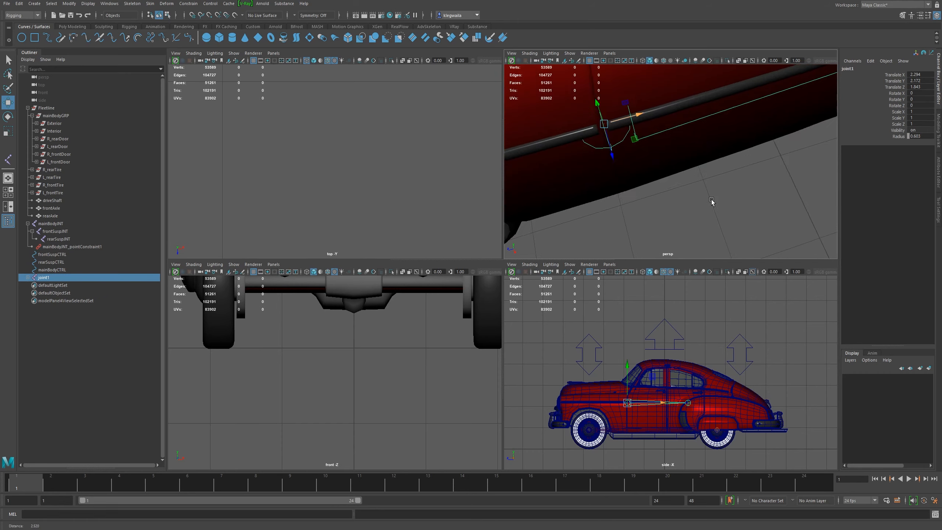
left_click_drag(712, 201, 654, 195, "alt")
left_click_drag(645, 111, 646, 111)
right_click_drag(645, 112, 605, 132, "alt")
left_click_drag(604, 133, 632, 129, "alt")
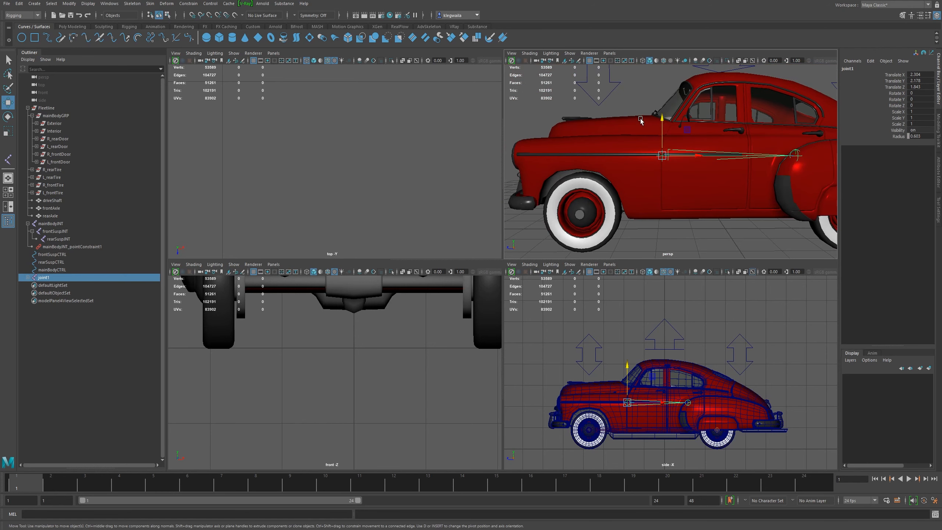
left_click_drag(666, 124, 666, 129)
right_click_drag(582, 149, 665, 209, "alt")
Test the front hinge joint's swing by rotating it about Y, and undo the rotation
left_click_drag(680, 162, 654, 211)
key("e")
key("ctrl+z")
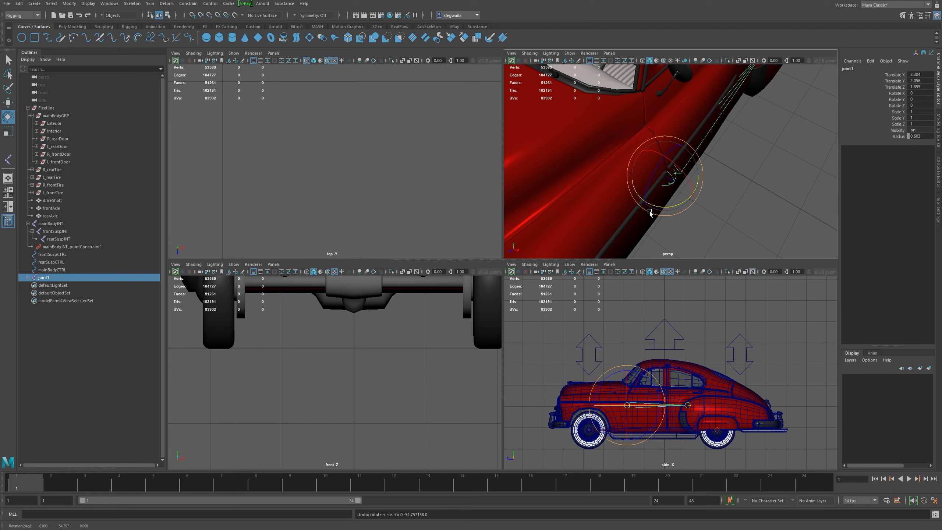
Scale the front door joint chain uniformly to about 0.55 and freeze its transformations
left_click_drag(662, 154, 705, 149, "alt")
key("r")
left_click_drag(580, 176, 465, 181)
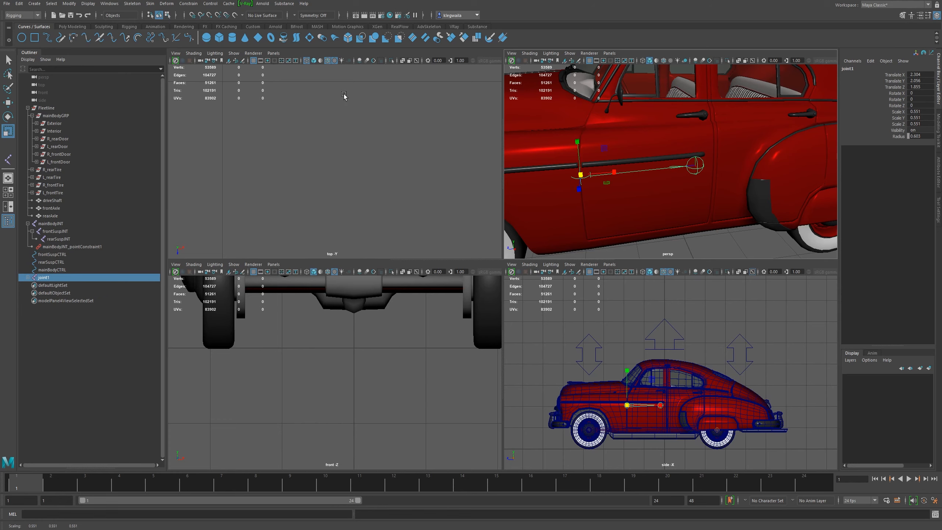
left_click(77, 4)
left_click(94, 39)
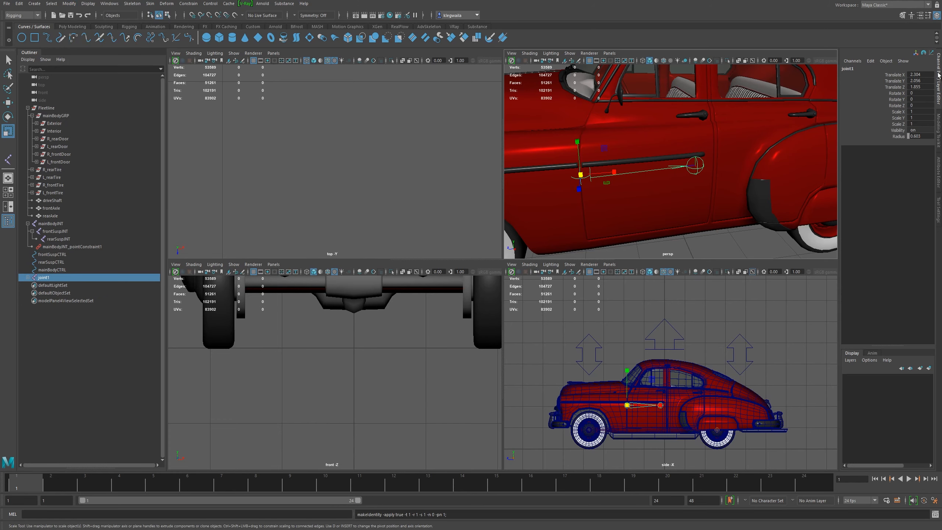
Reduce the radius of both front door joints to 0.303
left_click_drag(554, 213, 553, 157, "alt")
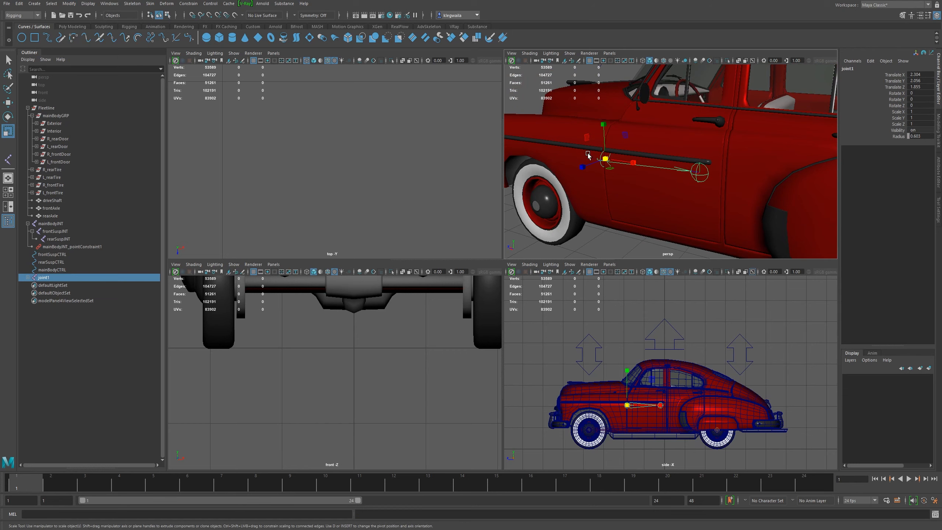
left_click(705, 178)
left_click(896, 137)
middle_click_drag(736, 152, 734, 148)
left_click_drag(648, 85, 643, 133, "alt")
Rotate the front door's root joint about Y to check its pivot, and undo that rotation
left_click(606, 163)
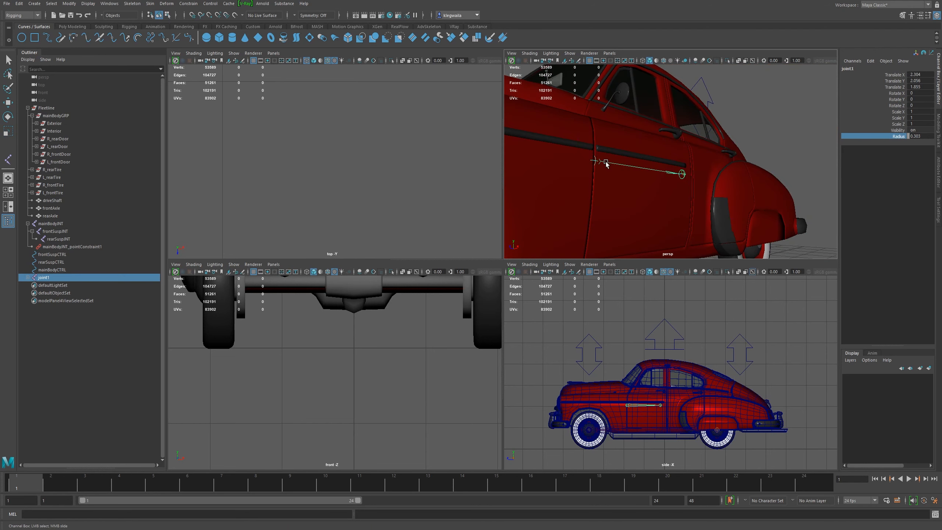
key("e")
left_click_drag(602, 164, 575, 164)
key("ctrl+z")
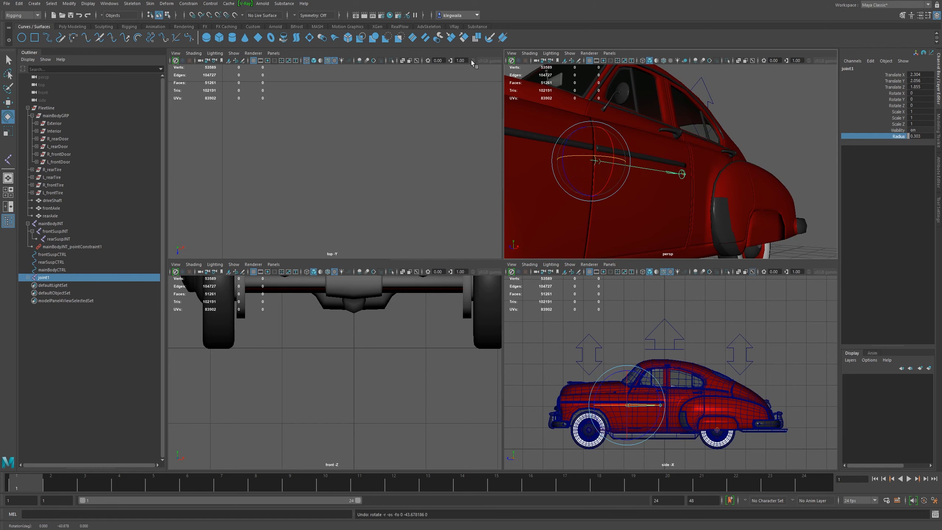
Rename the front door's root joint as L_frontHingeJNT
left_click_drag(725, 140, 680, 151, "alt")
double_click(866, 70)
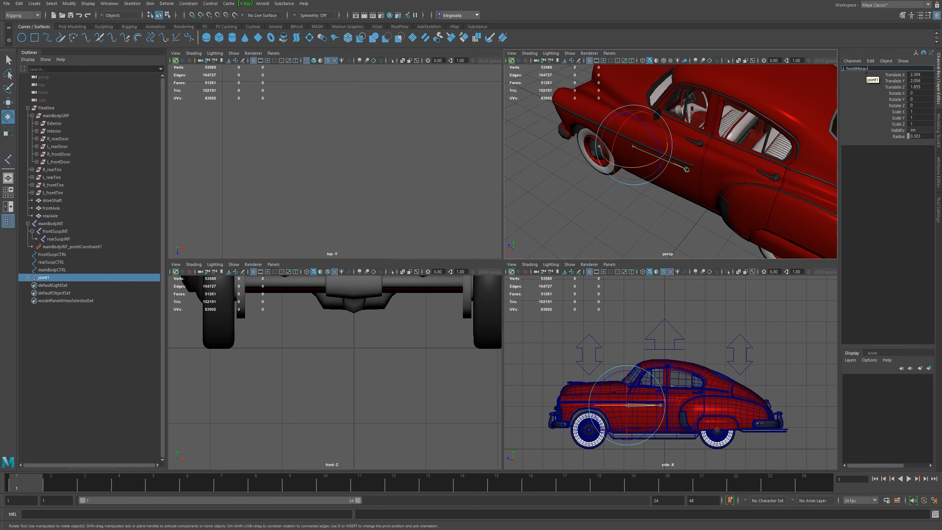
type("JNT")
key("Return")
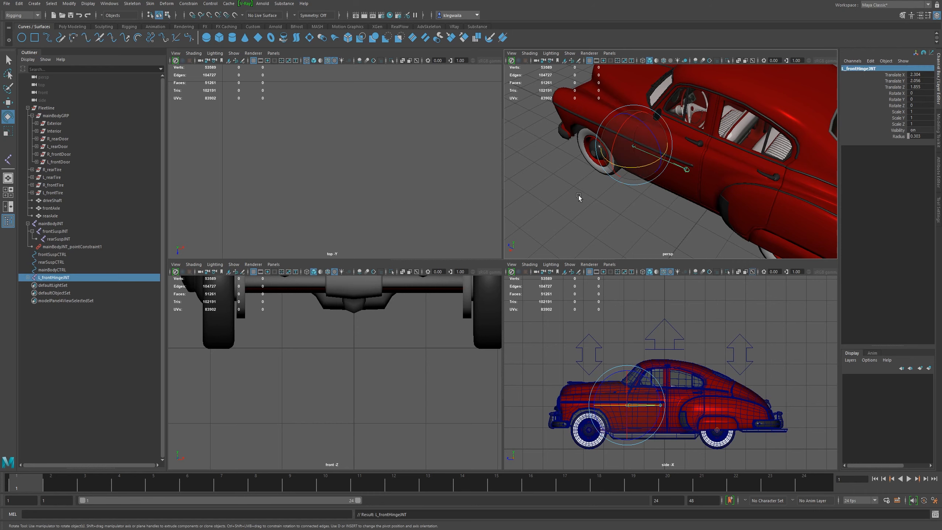
Select the child joint of the front hinge and rename it L_frontEndJNT
left_click_drag(678, 187, 699, 183, "alt")
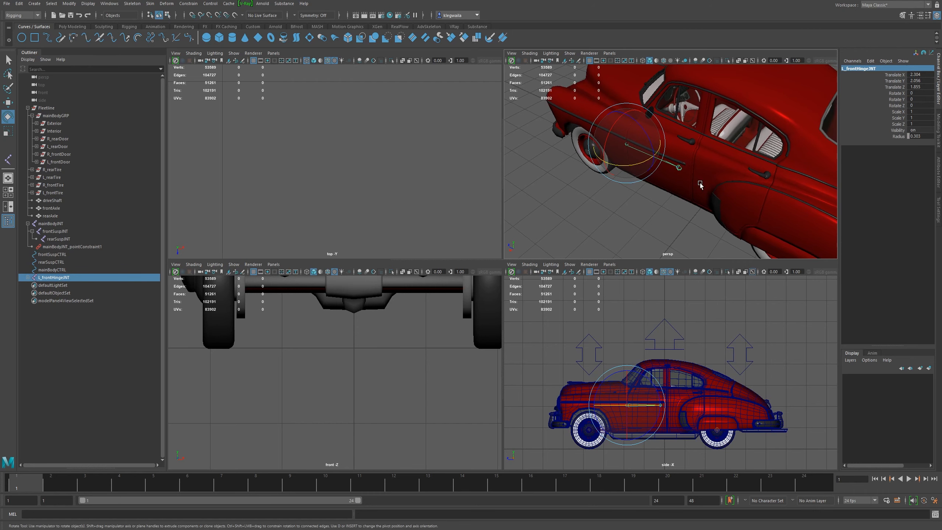
key("Down")
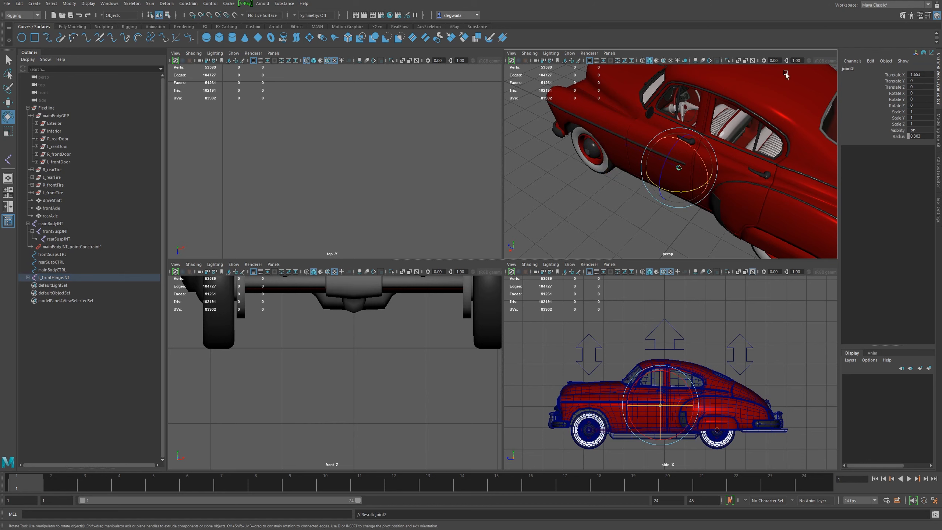
double_click(849, 69)
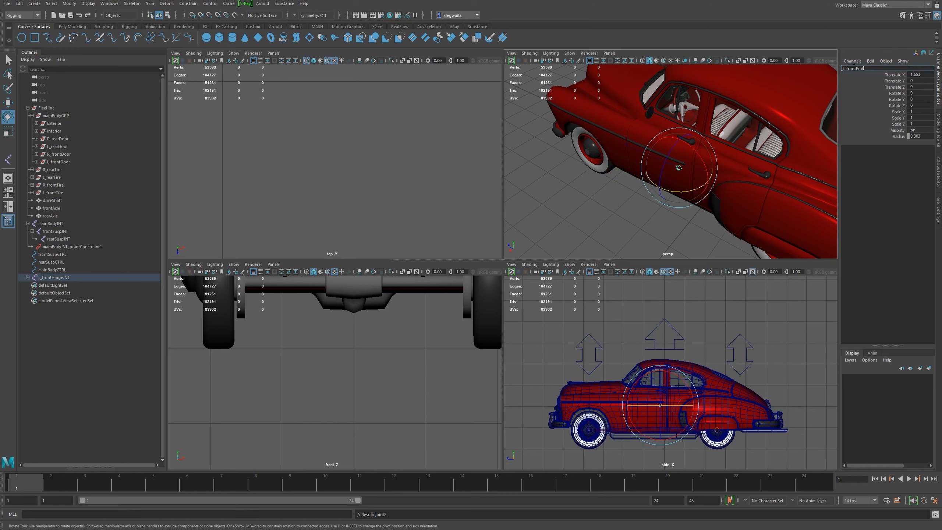
key("Return")
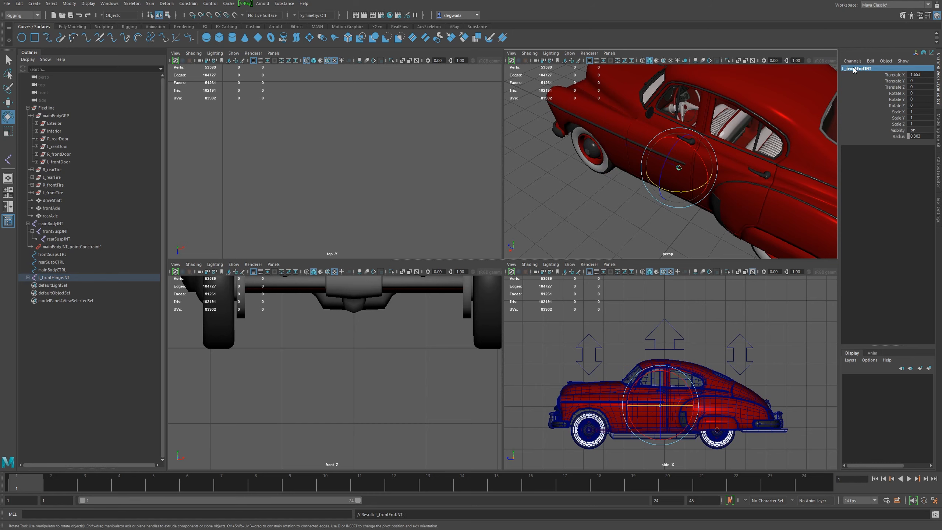
Duplicate L_frontHingeJNT and move the copy to the left rear door's hinge edge, at about X 2.26, Y 2.06, Z -0.16
left_click(627, 146)
mouse_move(627, 146)
left_mouse_down("alt")
mouse_move(665, 163)
mouse_move(635, 163)
left_mouse_up("alt")
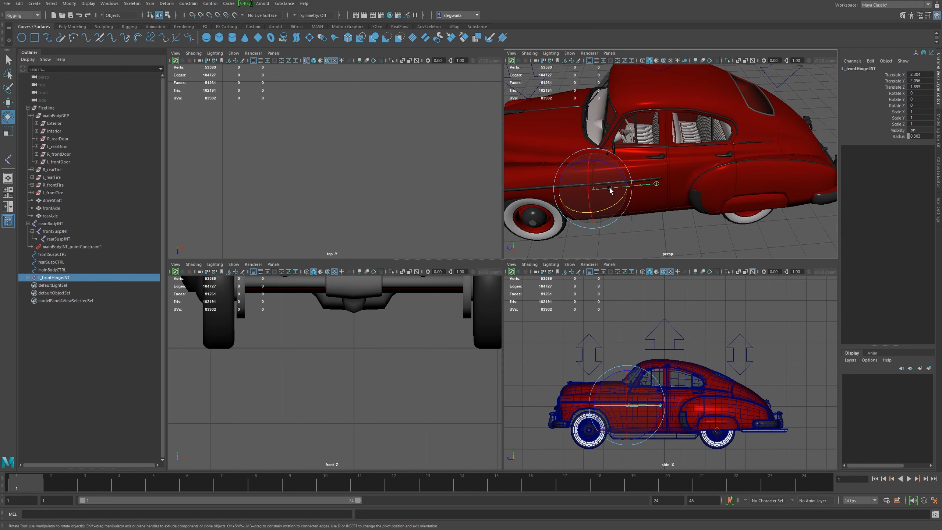
key("ctrl+d")
key("w")
left_click_drag(636, 188, 694, 186)
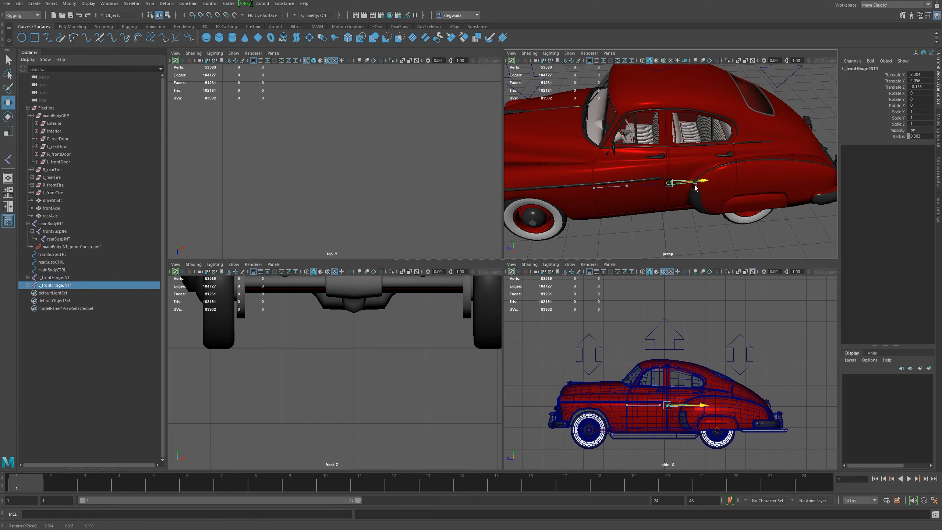
scroll(695, 185, "up", 3)
scroll(633, 204, "up", 3)
middle_click_drag(680, 174, 634, 183, "alt")
left_click_drag(635, 183, 641, 202, "alt")
scroll(642, 206, "up", 3)
left_click_drag(626, 204, 658, 164, "alt")
Scale the duplicated rear door joint chain uniformly to about 0.43 and freeze its transformations
key("r")
left_click_drag(628, 197, 505, 202)
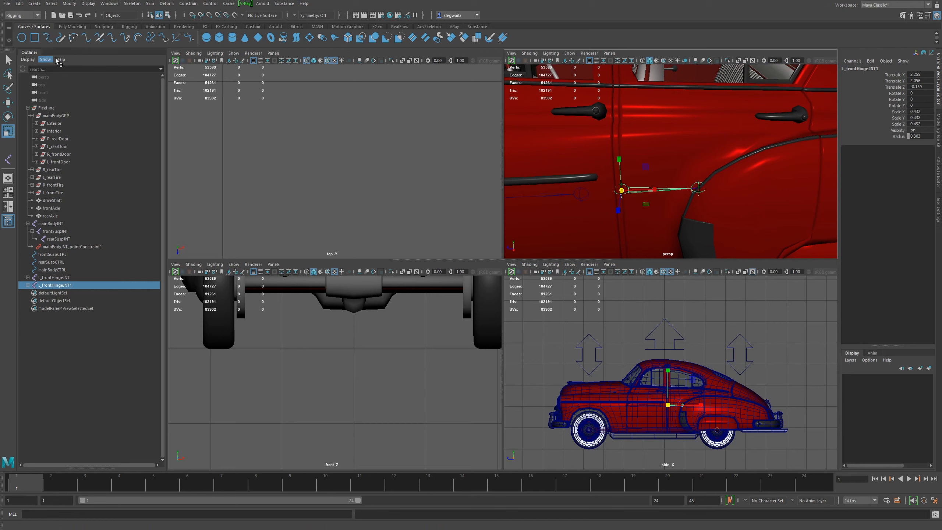
left_click(69, 3)
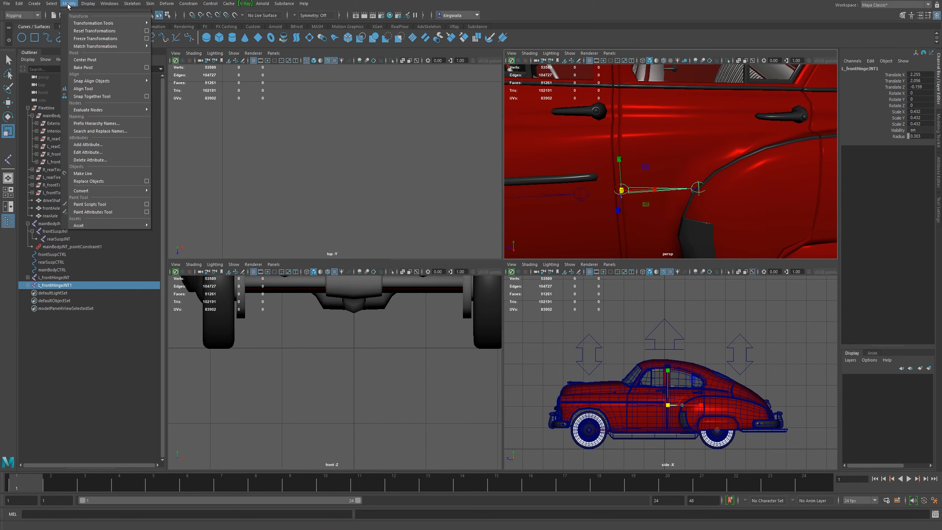
left_click(91, 38)
Rename the duplicated chain's root joint as L_rearHingeJNT and its end joint as L_rearEndJNT
left_click(847, 70)
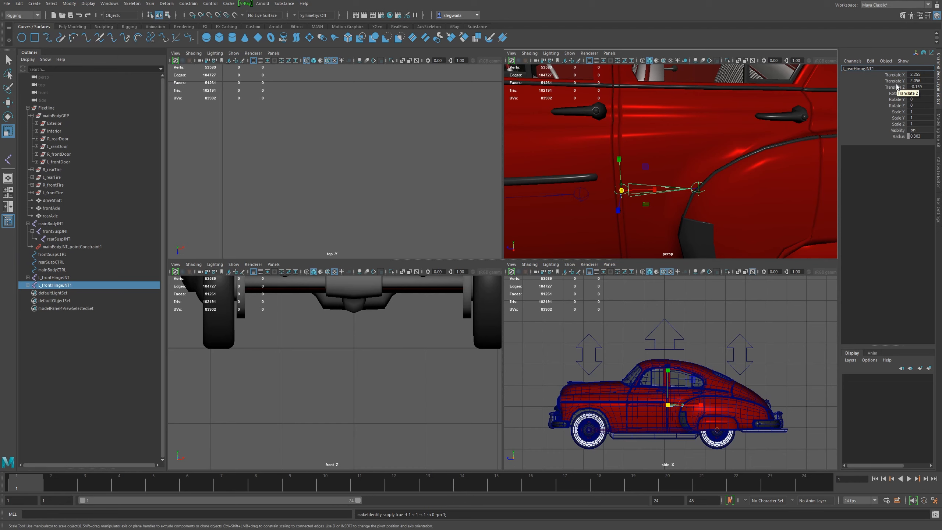
key("Return")
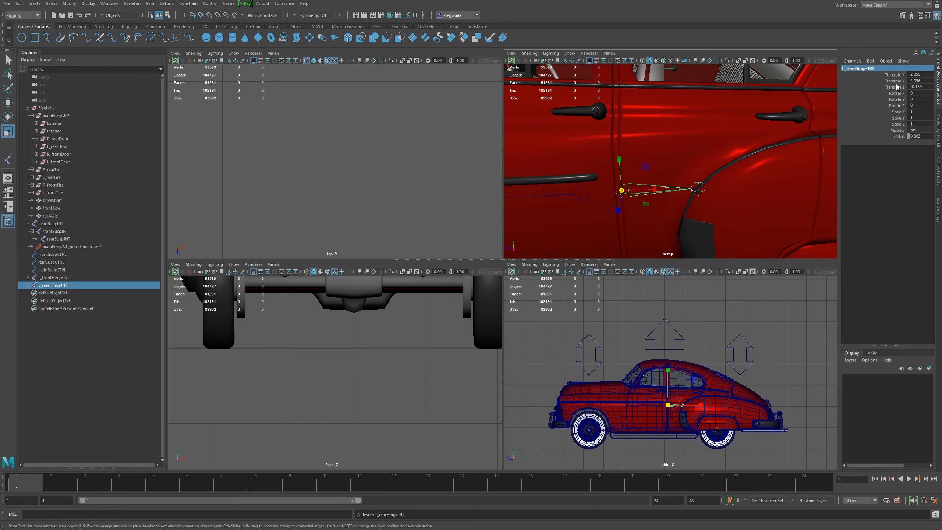
left_click(698, 191)
double_click(855, 69)
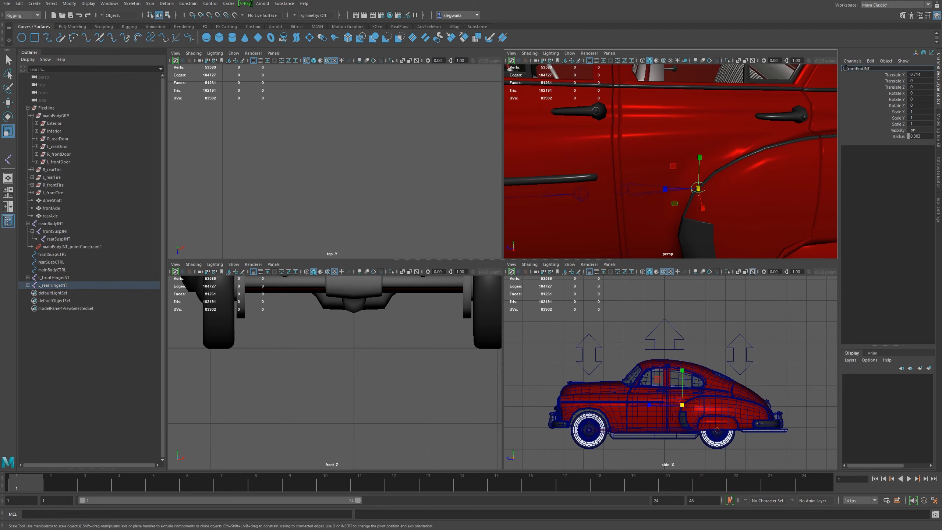
key("Delete")
key("Delete")
key("Delete")
key("Delete")
key("Delete")
key("Return")
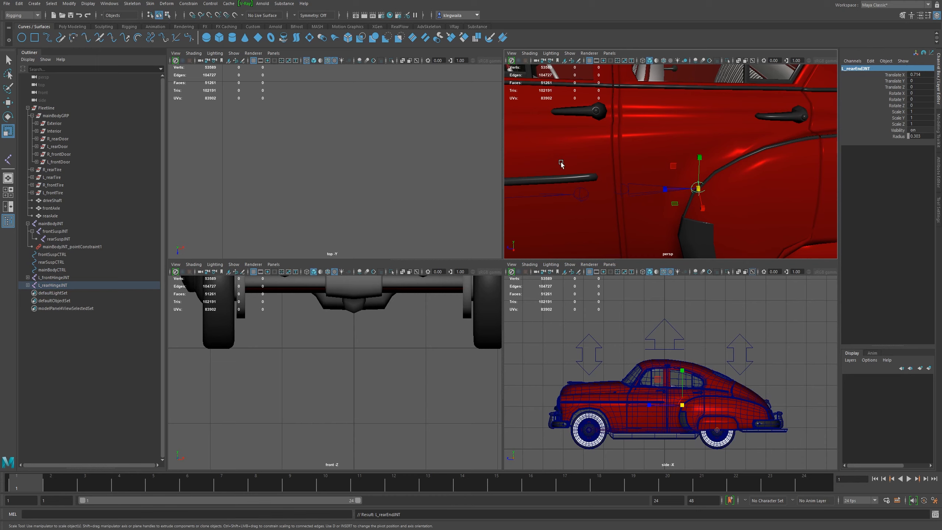
Test the swing of L_rearHingeJNT by rotating it about Y, and undo the rotation
left_click_drag(647, 163, 614, 163, "alt")
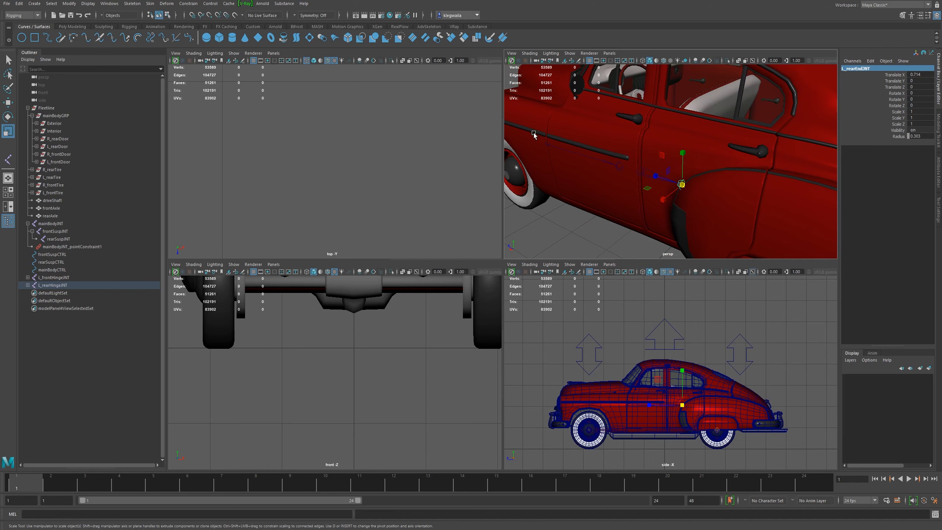
left_click(642, 171)
key("e")
mouse_move(650, 186)
left_mouse_down()
mouse_move(623, 186)
mouse_move(636, 187)
left_mouse_up()
key("ctrl+z")
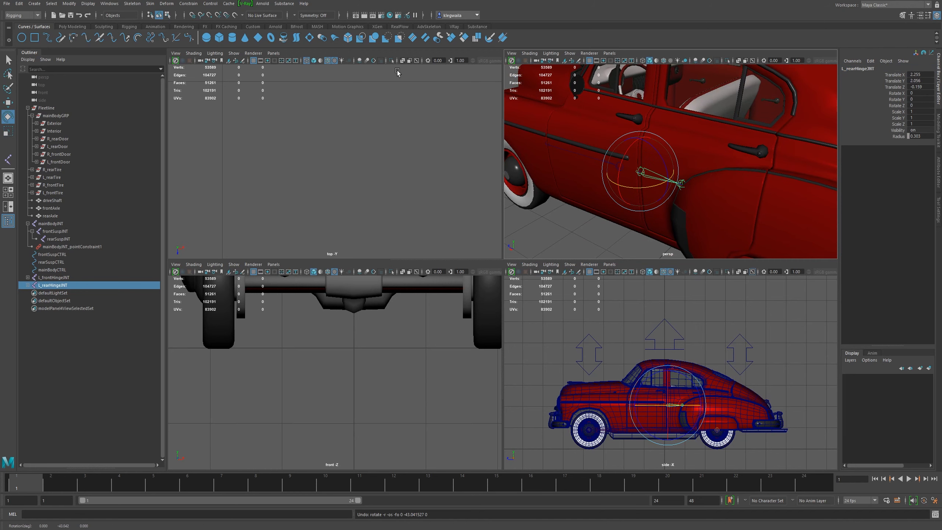
Mirror L_rearHingeJNT across YZ with the Behavior function, replacing L_ with R_ in the duplicated joint names
left_click(134, 4)
left_click(206, 38)
left_click_drag(209, 70, 337, 96)
left_click(348, 112)
scroll(649, 159, "down", 10)
left_click_drag(649, 156, 608, 201, "alt")
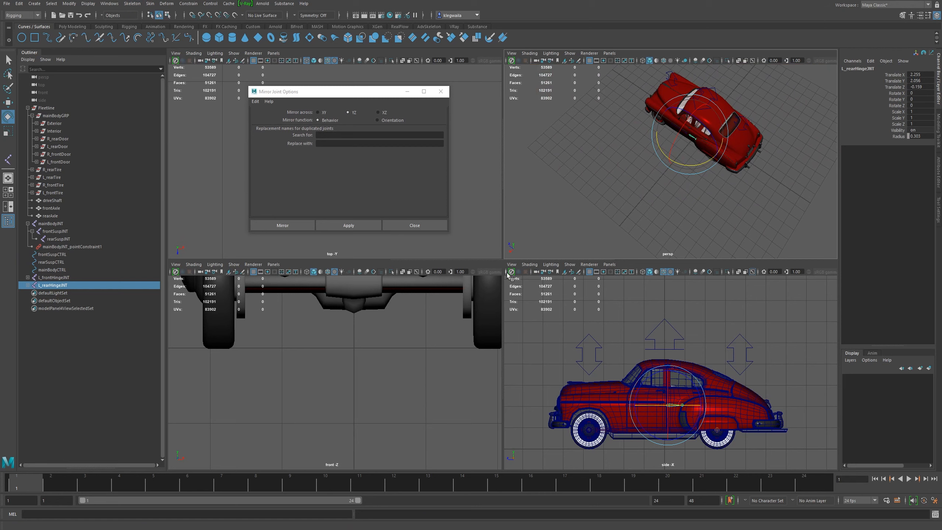
left_click_drag(525, 249, 702, 215, "alt")
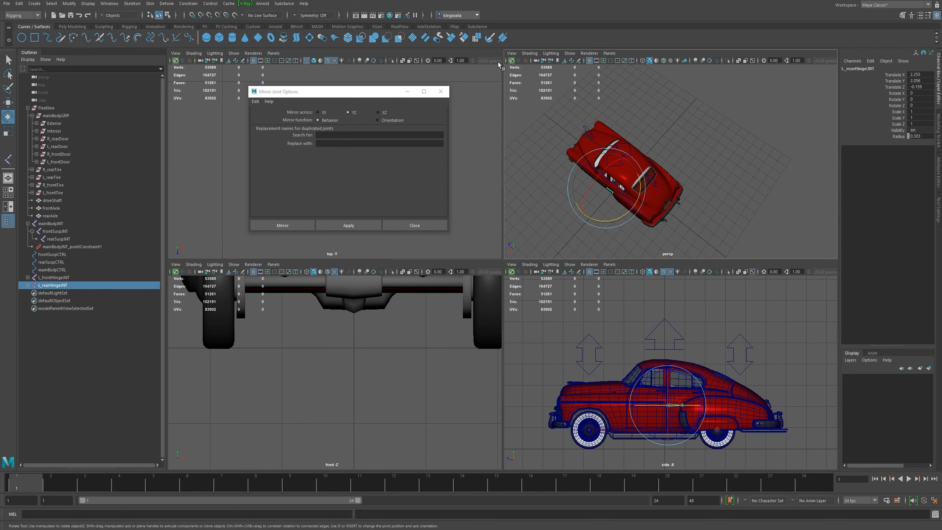
left_click(331, 135)
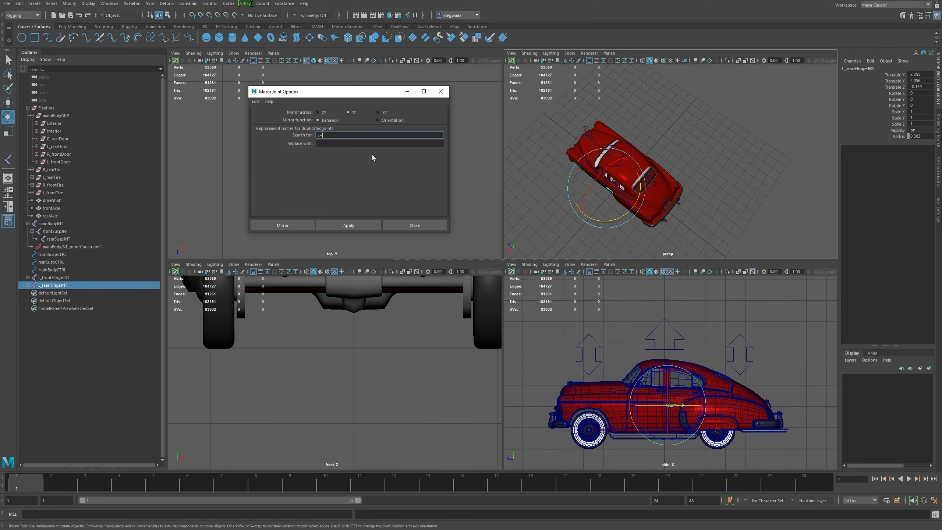
key("Tab")
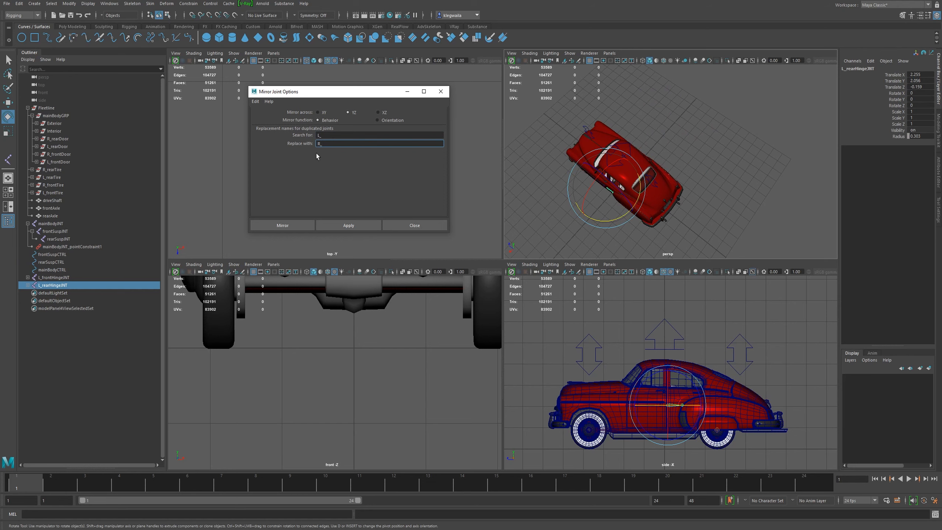
left_click(281, 225)
Mirror L_frontHingeJNT to the car's right side with the same Mirror Joint settings
left_click(54, 278)
key("g")
left_click_drag(667, 167, 558, 130, "alt")
right_click_drag(557, 130, 662, 200, "alt")
left_click_drag(663, 200, 660, 231, "alt")
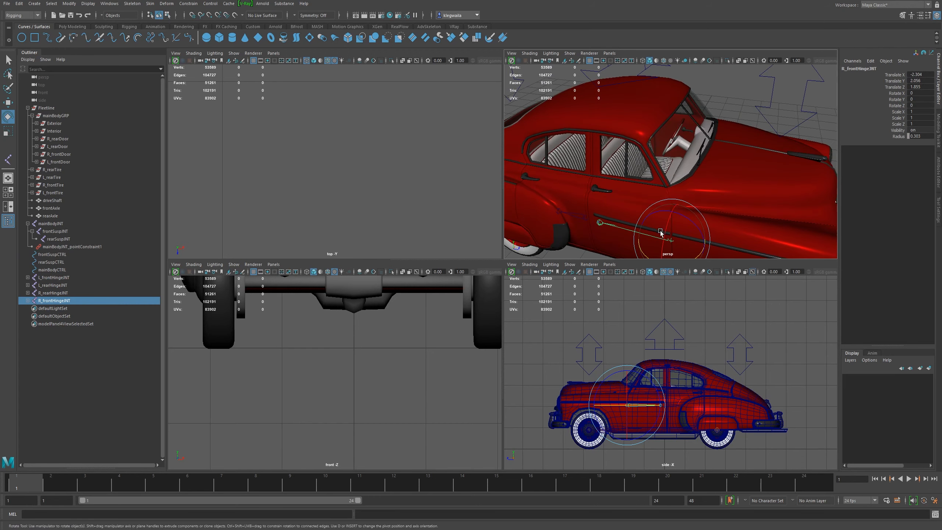
Test the swing of R_frontHingeJNT and R_rearHingeJNT by rotating each about Y, and undo each rotation
middle_click_drag(660, 230, 665, 188, "alt")
left_click_drag(663, 191, 679, 198)
key("ctrl+z")
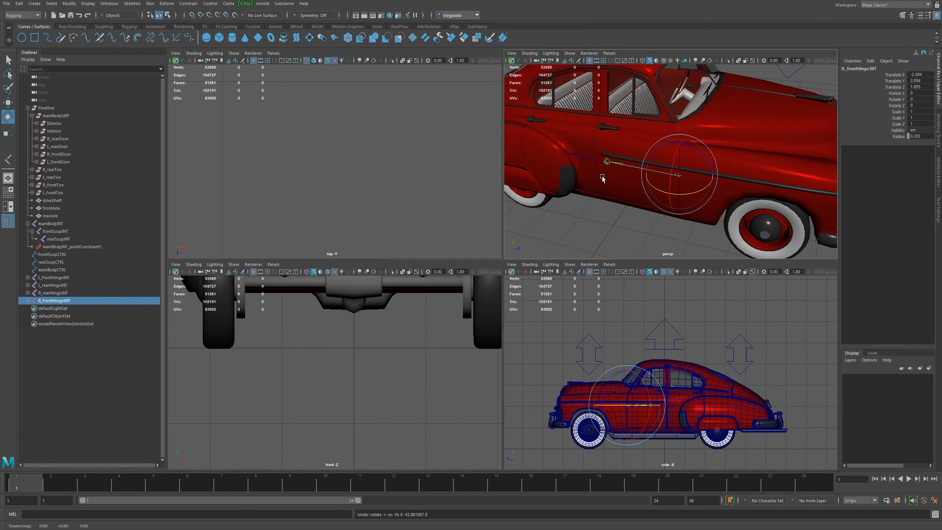
left_click(587, 157)
left_click_drag(597, 176, 761, 175)
key("ctrl+z")
left_click_drag(666, 172, 659, 183, "alt")
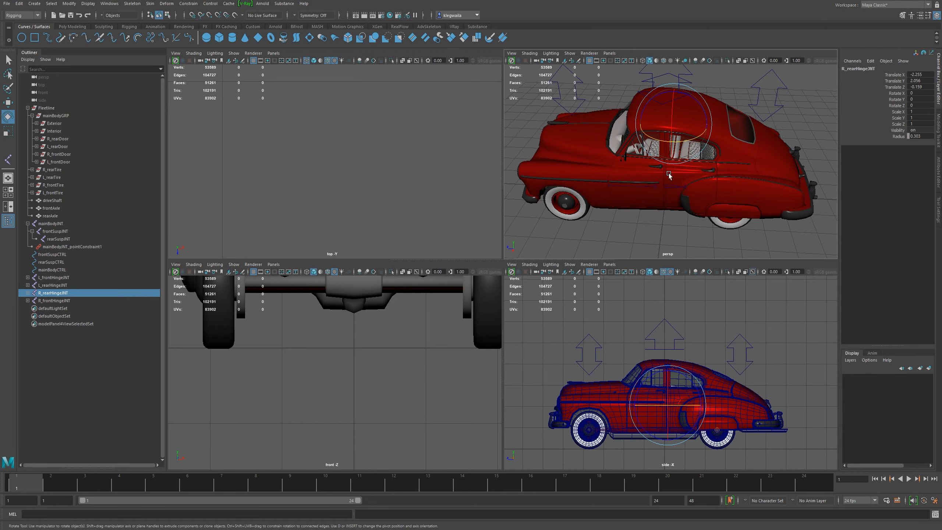
Select all four door hinge joints, test rotating them together about Y, and undo the rotation
left_click(54, 301)
left_click(54, 278, "shift")
left_click_drag(609, 156, 640, 212, "alt")
scroll(640, 211, "down", 4)
mouse_move(657, 177)
left_mouse_down()
mouse_move(642, 206)
mouse_move(670, 166)
left_mouse_up()
key("ctrl+z")
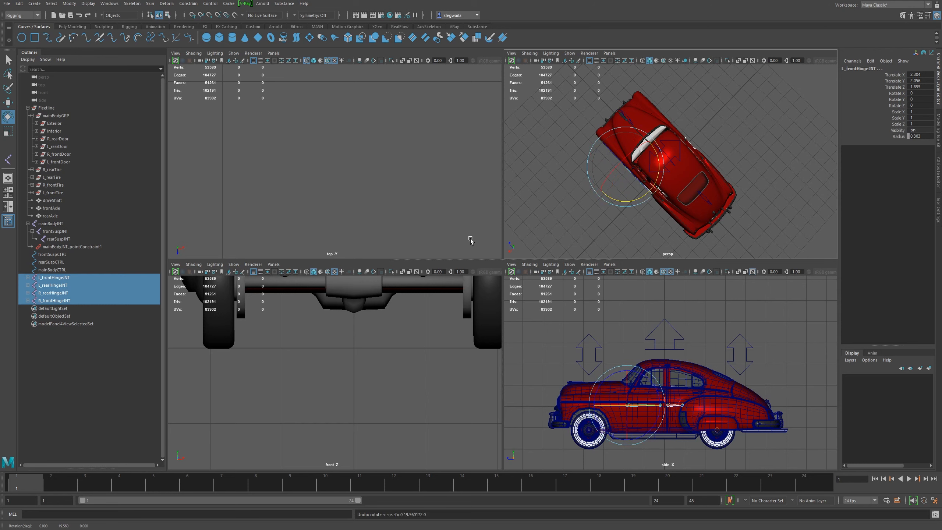
Open the Mirror Joint options and delete the mirrored R_rearHingeJNT and R_frontHingeJNT chains
left_click(111, 4)
mouse_move(132, 4)
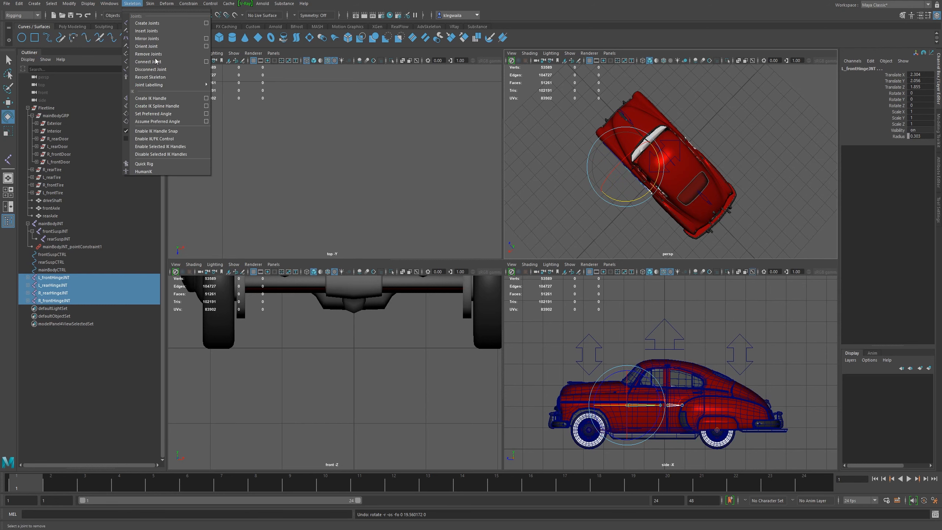
left_click(206, 38)
left_click_drag(756, 178, 631, 130, "alt")
scroll(666, 169, "up", 6)
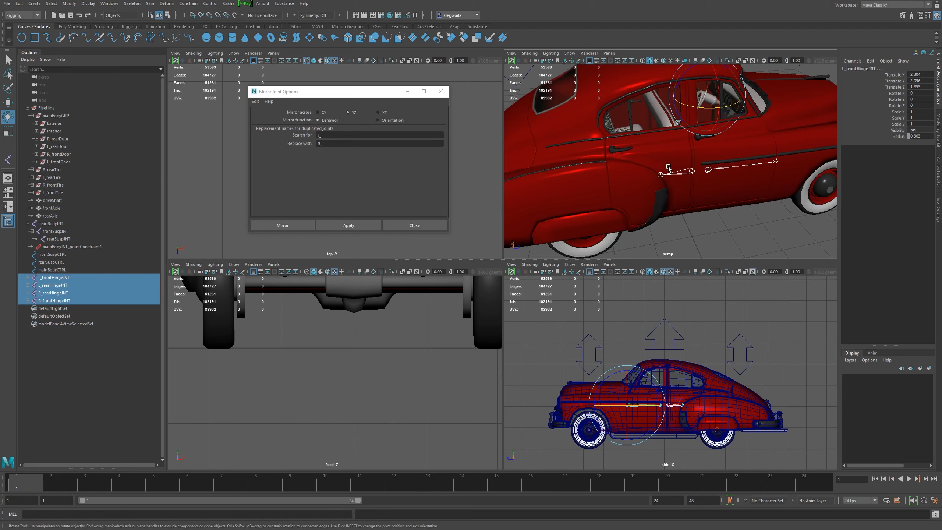
left_click(692, 173)
left_click(767, 165, "shift")
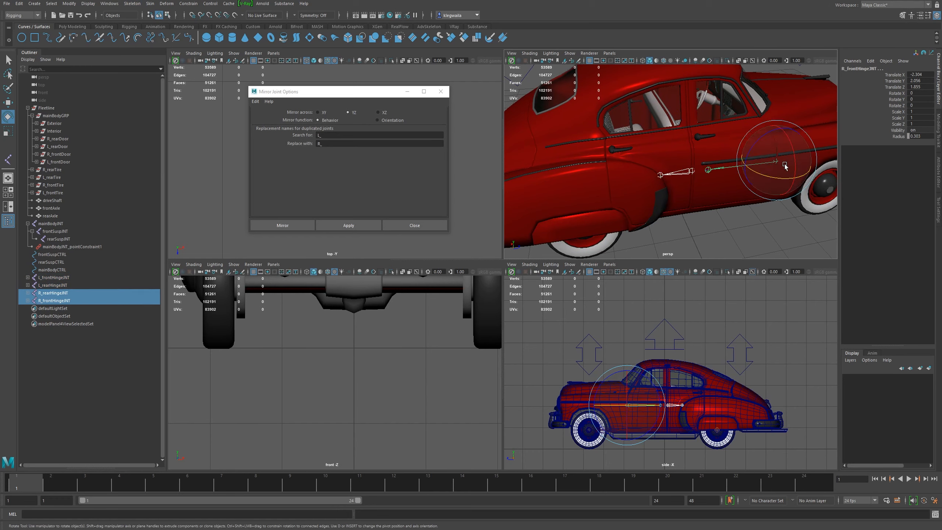
key("Delete")
left_click_drag(541, 84, 545, 183, "alt")
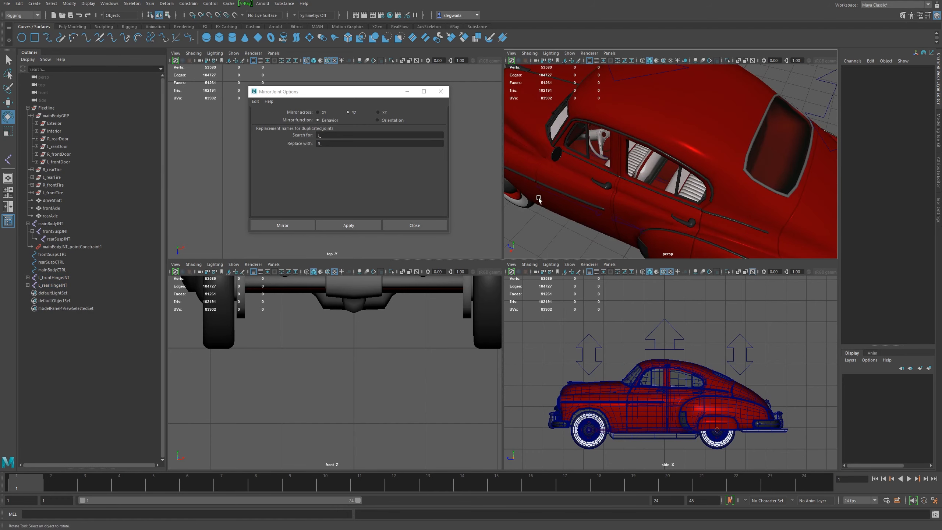
Mirror L_frontHingeJNT and L_rearHingeJNT across YZ with the Orientation function, replacing L_ with R_
left_click(539, 188)
left_click(380, 121)
left_click(361, 225)
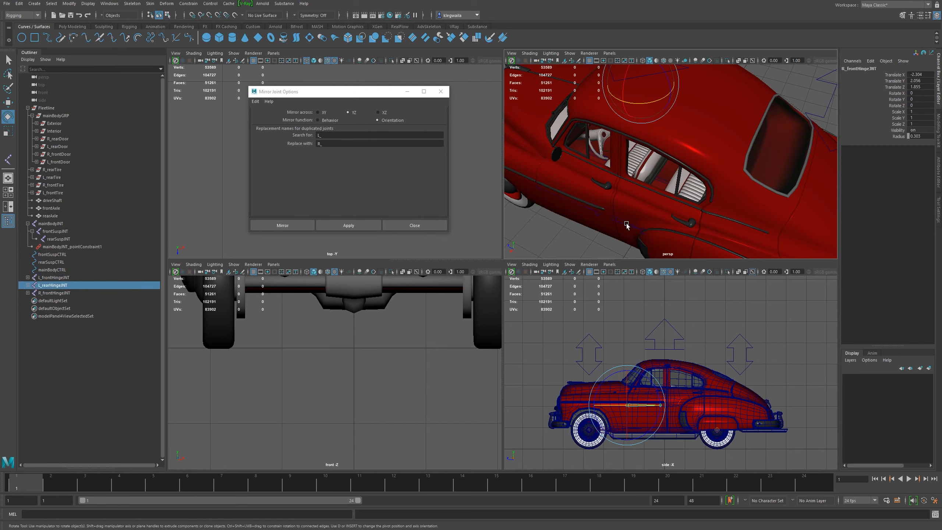
left_click(349, 225)
Rotate all four hinge joints together about Y to compare the swing directions of the Orientation-mirrored doors
left_click_drag(579, 208, 594, 148, "alt")
left_click_drag(61, 277, 59, 300)
left_click_drag(694, 171, 695, 193, "alt")
key("4")
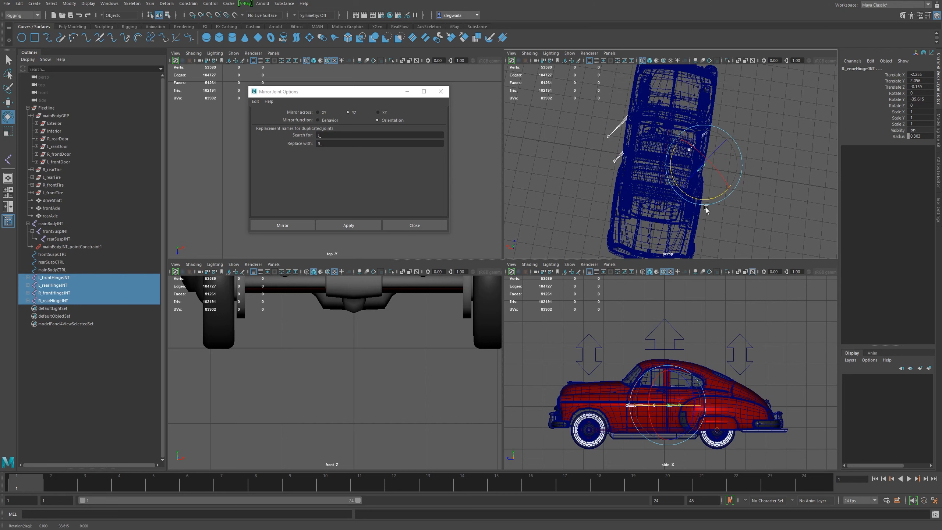
mouse_move(744, 186)
left_mouse_down("alt")
mouse_move(662, 153)
mouse_move(711, 199)
left_mouse_up("alt")
key("5")
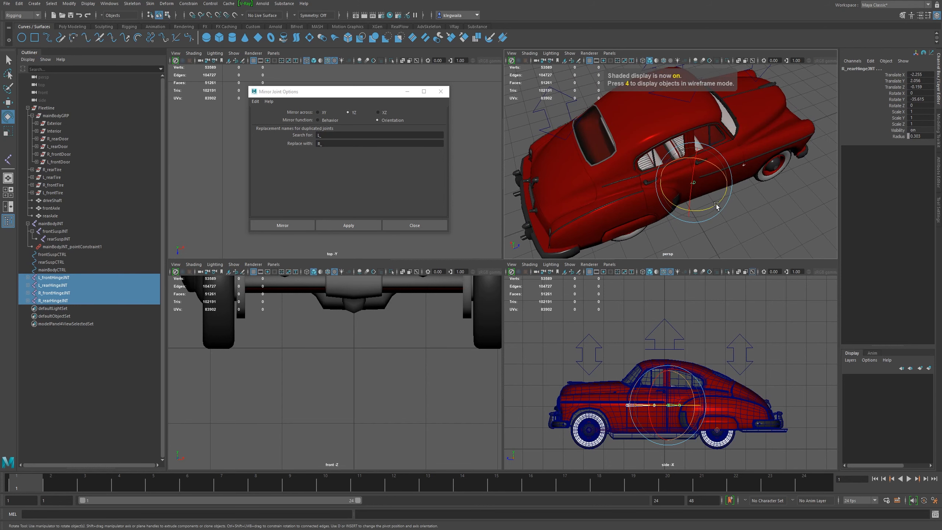
Undo the test rotations, the Orientation mirroring and the deletion to restore the Behavior-mirrored right hinge joints
key("ctrl+z")
key("ctrl+z")
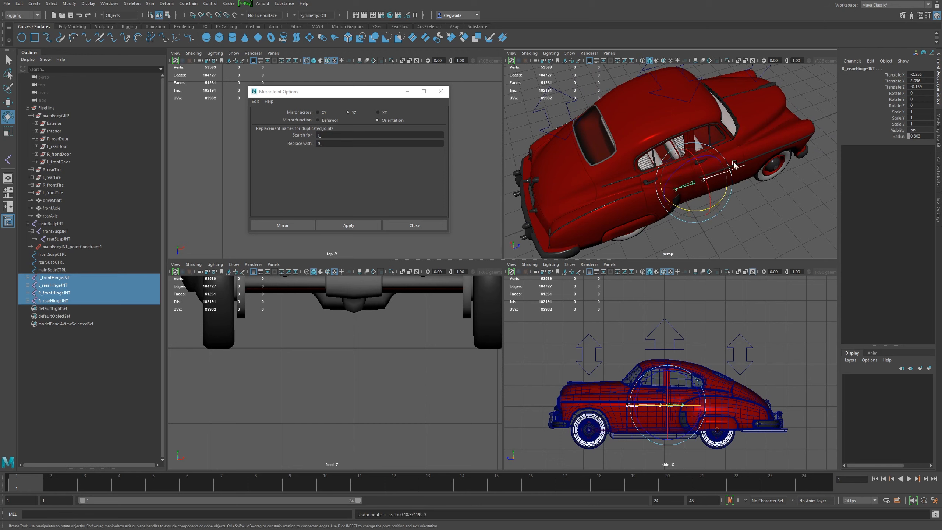
key("ctrl+z")
key("ctrl+z")
key("ctrl+z")
key("shift+z")
key("shift+z")
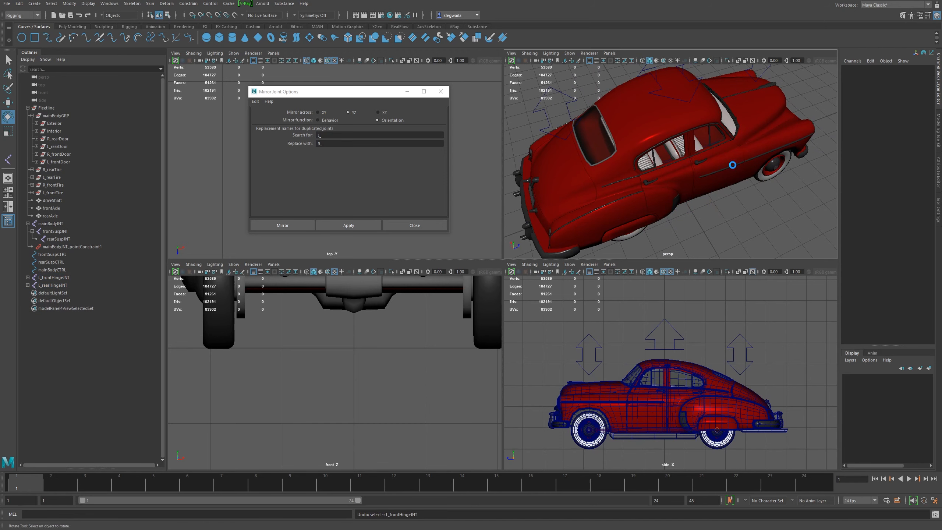
Test the restored right hinge joints together with the left ones by rotating about Y, and undo the rotation
left_click_drag(728, 169, 688, 169, "alt")
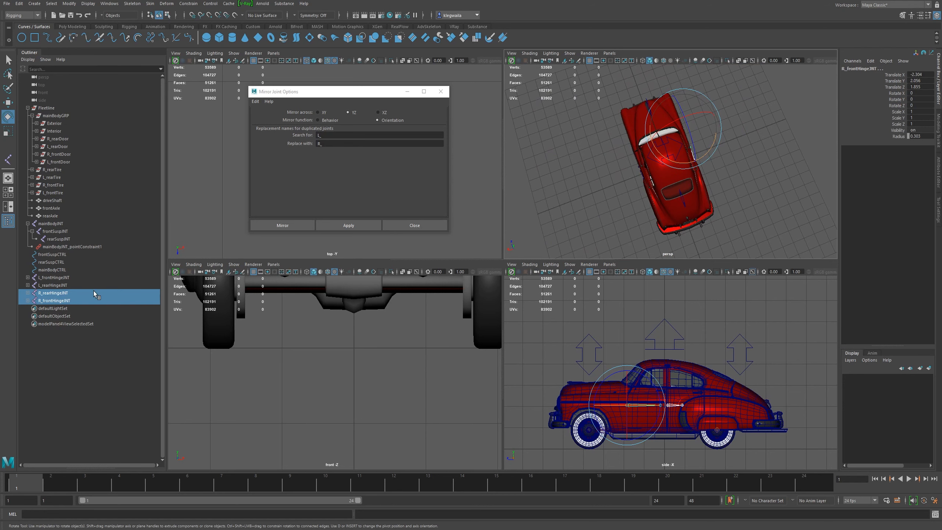
left_click(54, 277, "shift")
left_click_drag(704, 160, 681, 187, "alt")
left_click_drag(676, 115, 653, 144)
key("ctrl+z")
Set the mirror function back to Behavior and close the Mirror Joint options
left_click(323, 121)
left_click(429, 226)
left_click_drag(829, 145, 803, 98, "alt")
left_click_drag(660, 160, 688, 155, "alt")
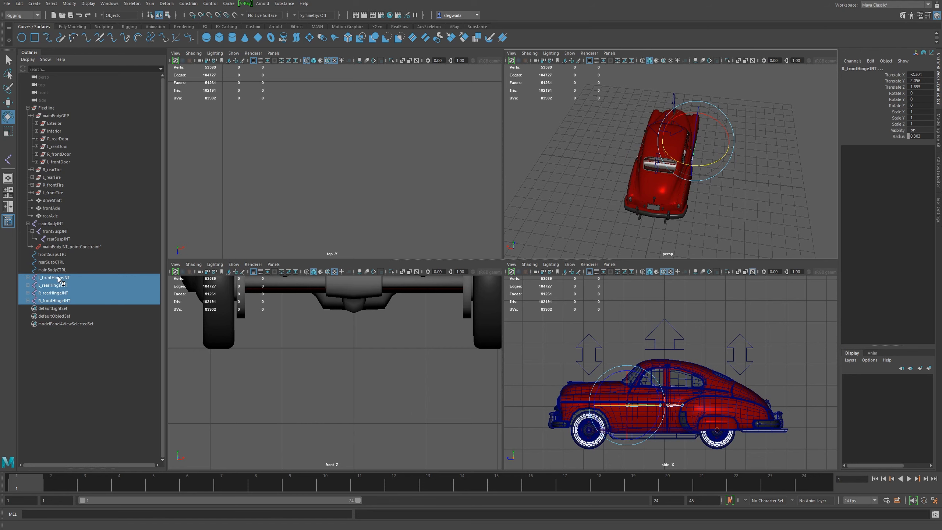
Parent L_frontHingeJNT, L_rearHingeJNT, R_rearHingeJNT and R_frontHingeJNT under rearSuspJNT
left_click(58, 279)
left_click(61, 286, "ctrl")
left_click(60, 292, "ctrl")
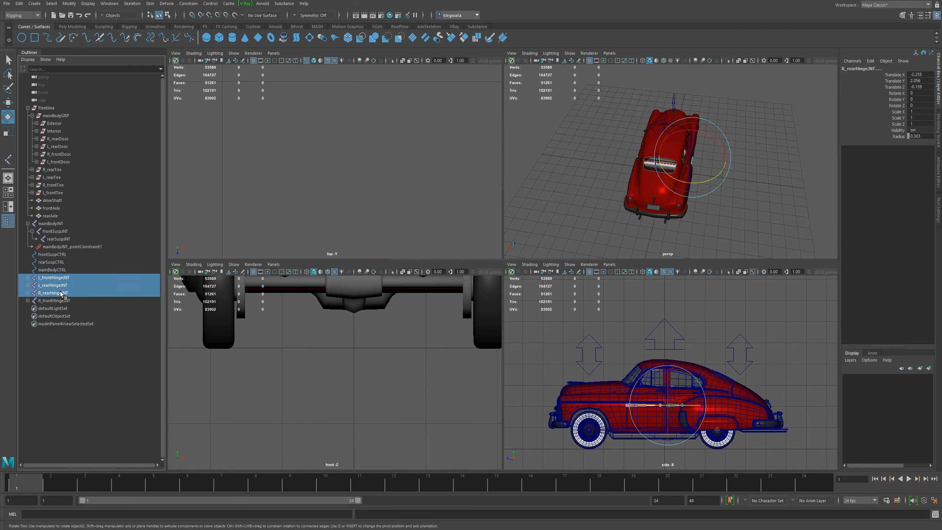
left_click(60, 298, "ctrl")
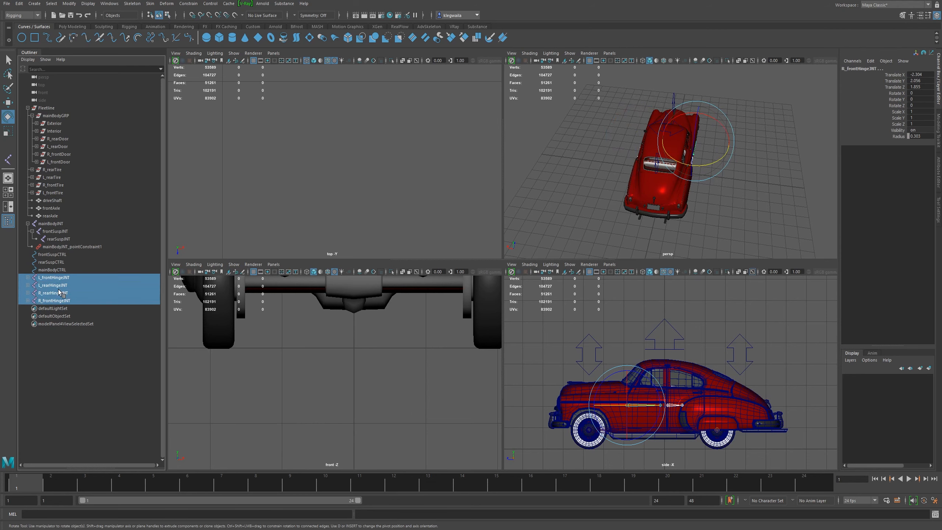
left_click_drag(54, 290, 67, 240)
left_click(37, 239)
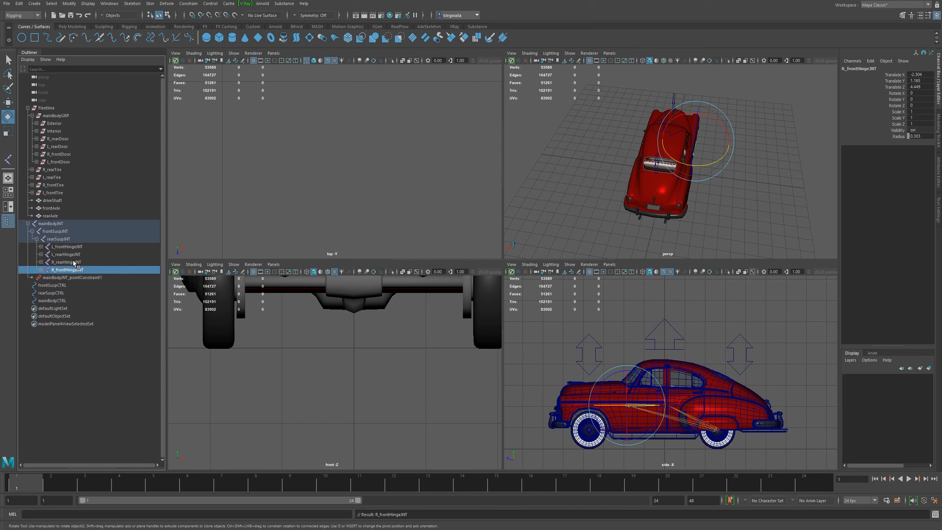
left_click(61, 240)
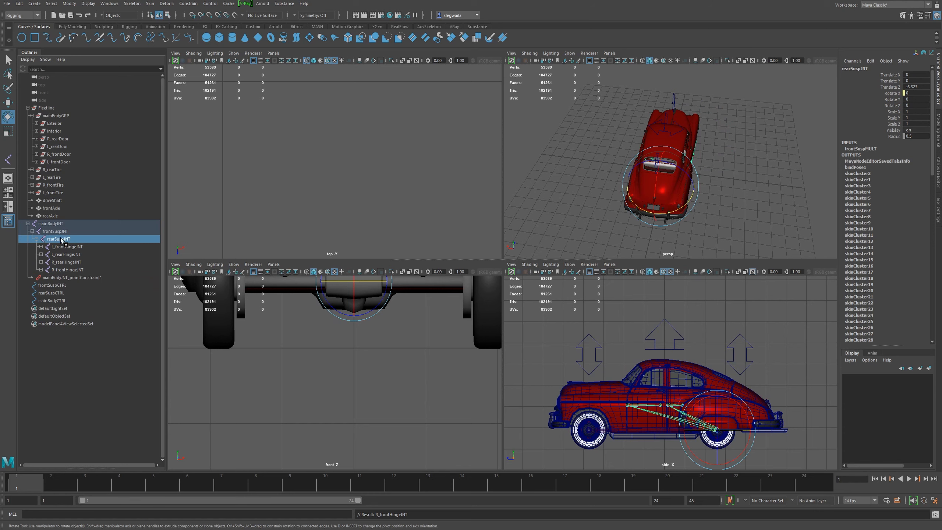
left_click_drag(618, 191, 653, 195, "alt")
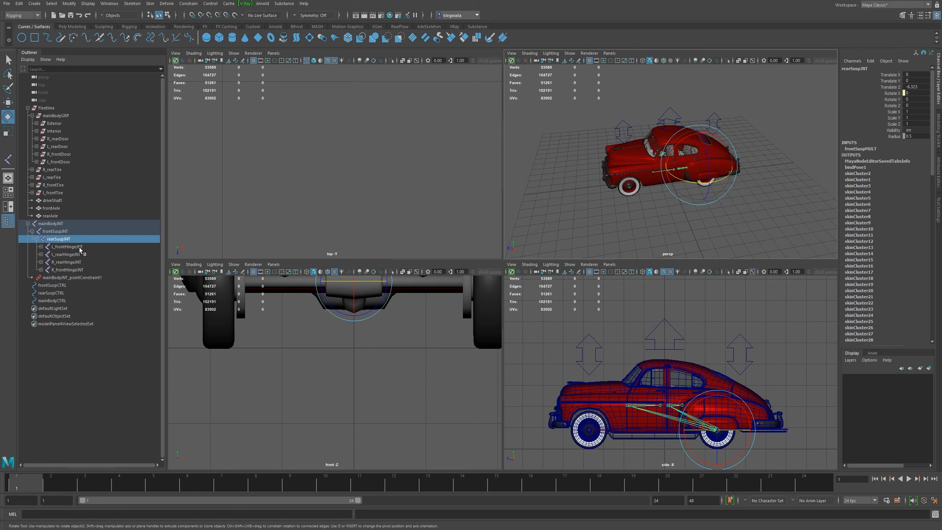
Maximize the perspective view and turn on X-Ray Joints so the skeleton displays through the car body
left_click(59, 231)
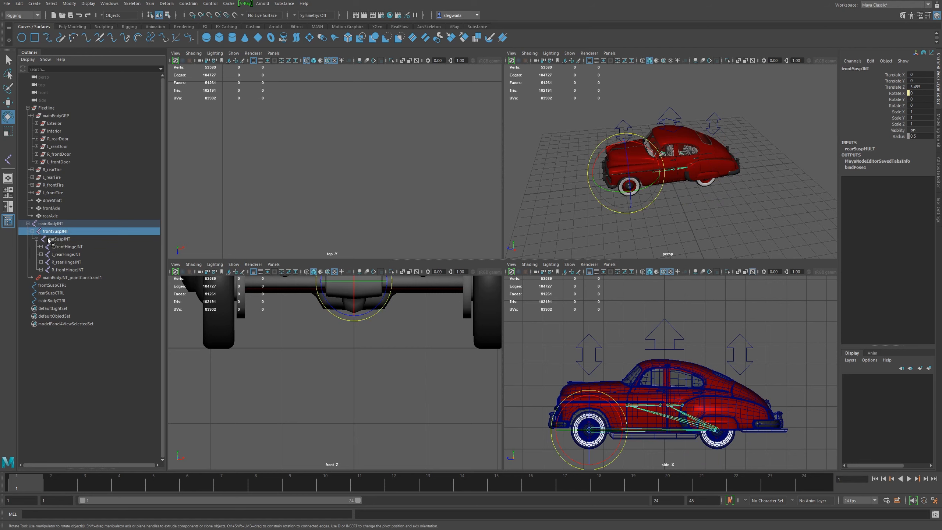
key("r")
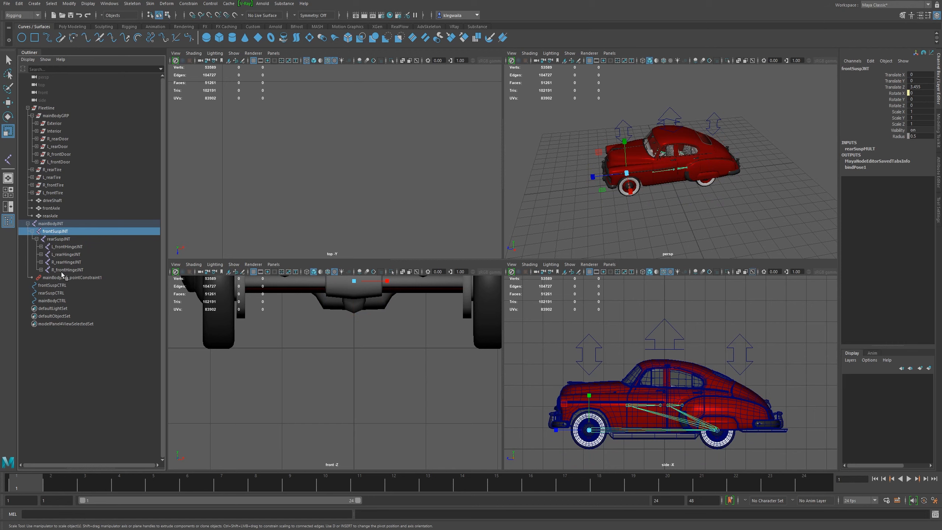
left_click(56, 239)
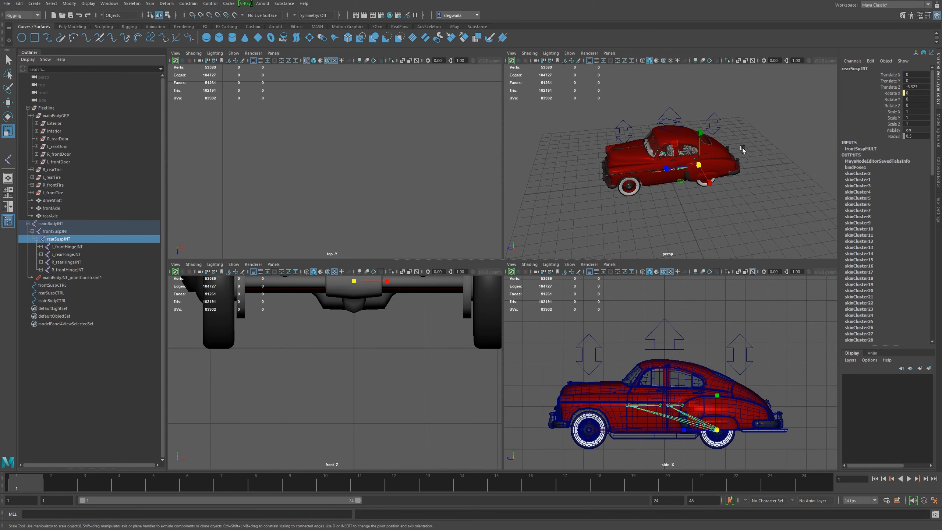
scroll(743, 149, "up", 5)
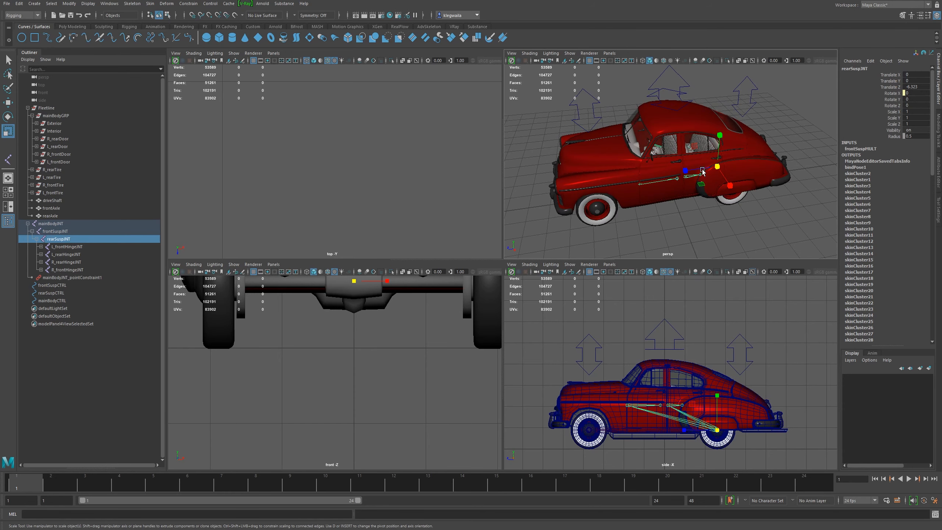
key("space")
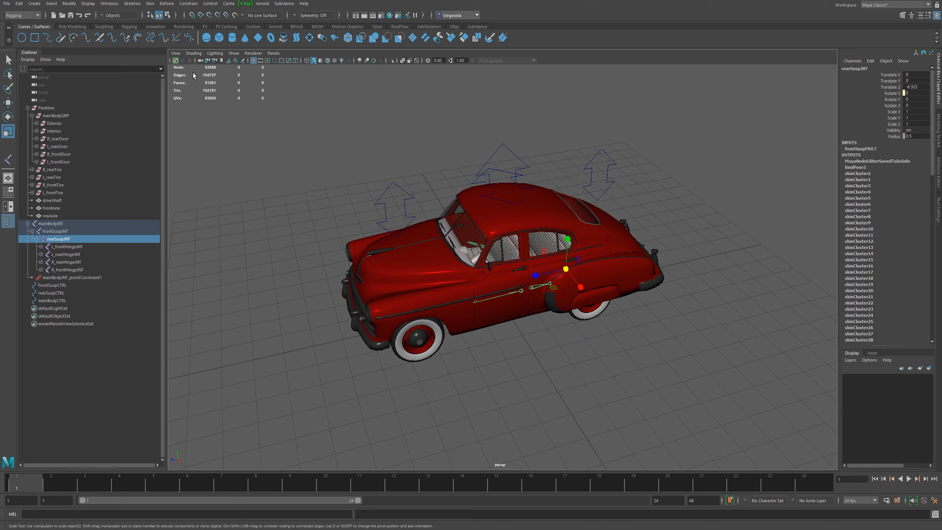
left_click(193, 53)
left_click(245, 143)
mouse_move(446, 171)
left_mouse_down("alt")
mouse_move(615, 290)
mouse_move(636, 258)
mouse_move(618, 280)
mouse_move(610, 271)
left_mouse_up("alt")
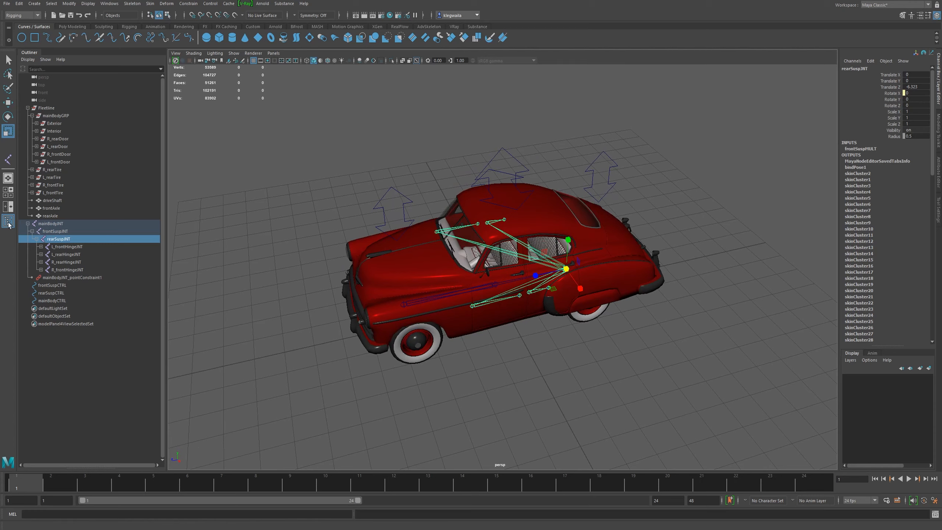
Examine the joint hierarchy under mainBodyJNT and the geometry of the four door groups, selecting each in turn
left_click(57, 222)
left_click_drag(482, 282, 572, 280, "alt")
right_click_drag(572, 280, 672, 384, "alt")
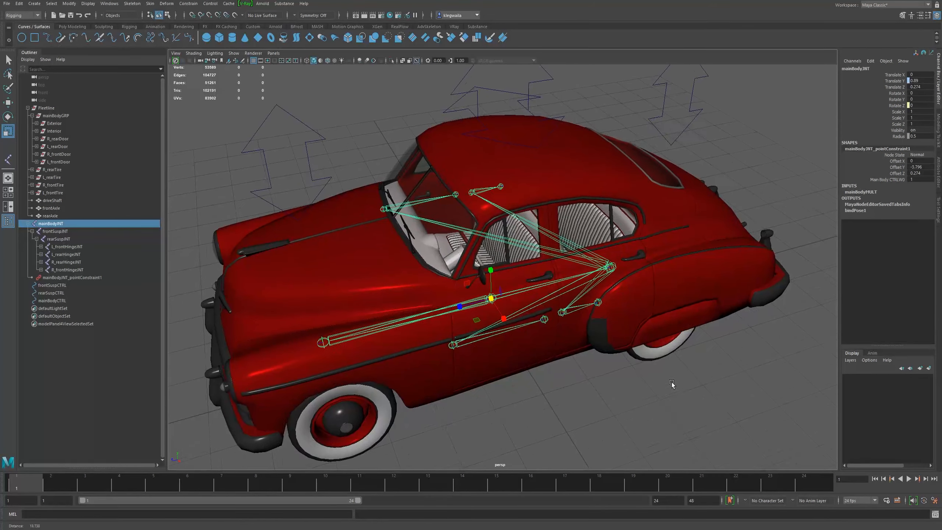
left_click_drag(672, 384, 495, 341, "alt")
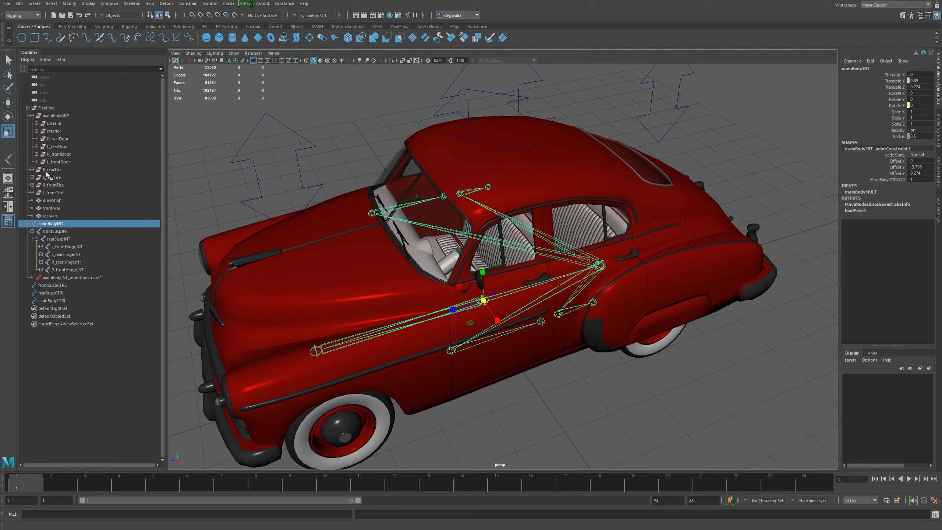
left_click(54, 139)
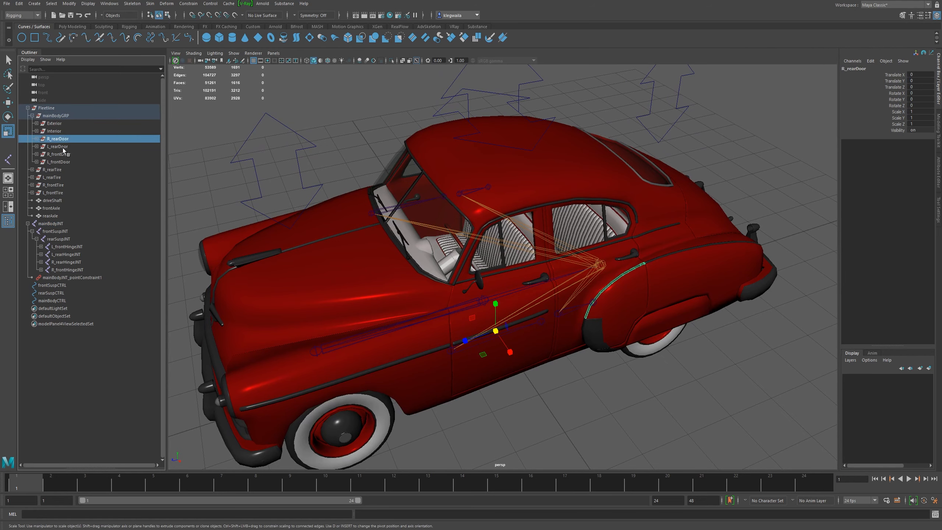
left_click(61, 147)
mouse_move(562, 206)
left_mouse_down("alt")
mouse_move(708, 217)
mouse_move(570, 214)
left_mouse_up("alt")
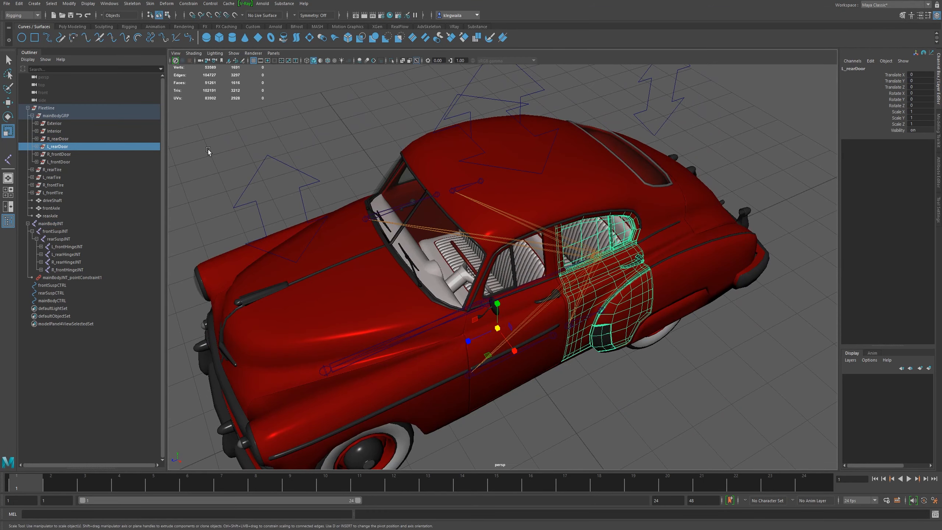
left_click(60, 154)
left_click(61, 163)
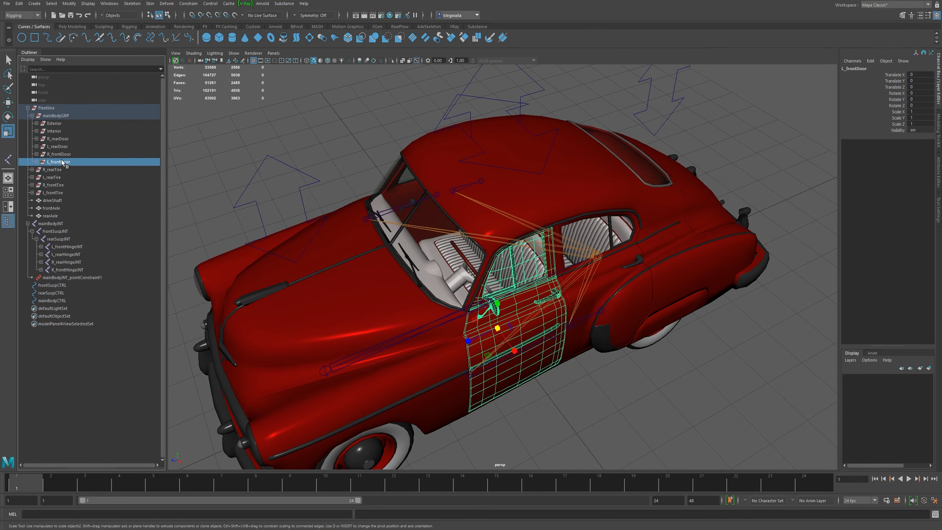
Inspect the Interior, L_rearDoor and R_rearDoor groups, looking closely at the rear door trim on the left side of the car
left_click(58, 146)
left_click(56, 134)
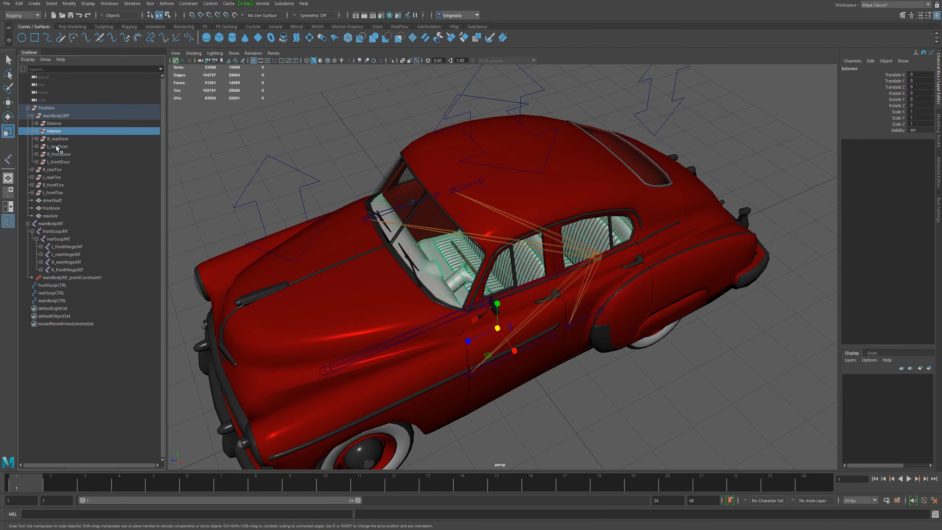
left_click(59, 139)
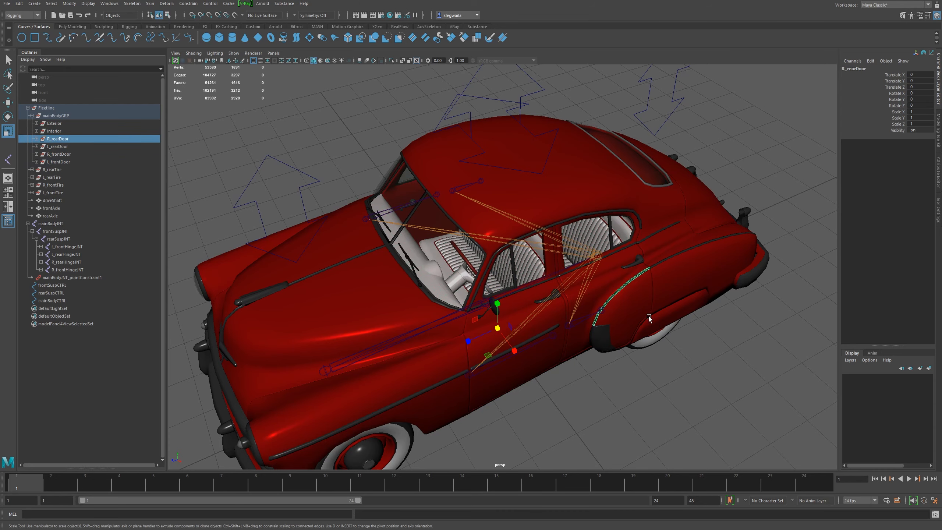
left_click_drag(655, 323, 574, 290, "alt")
right_click_drag(574, 290, 603, 333, "alt")
left_click_drag(603, 332, 734, 341, "alt")
middle_click_drag(734, 341, 599, 289, "alt")
left_click_drag(599, 289, 625, 311, "alt")
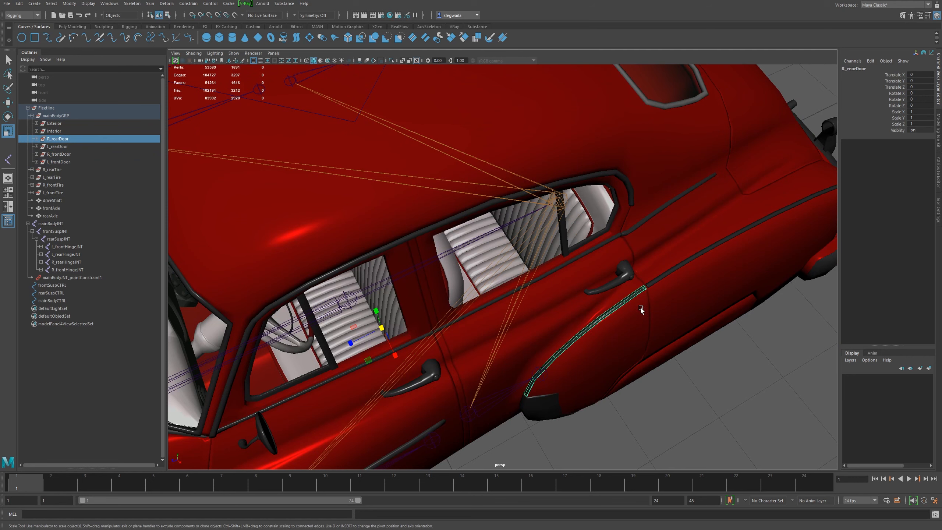
left_click_drag(603, 309, 410, 210, "alt")
left_click_drag(544, 246, 446, 246, "alt")
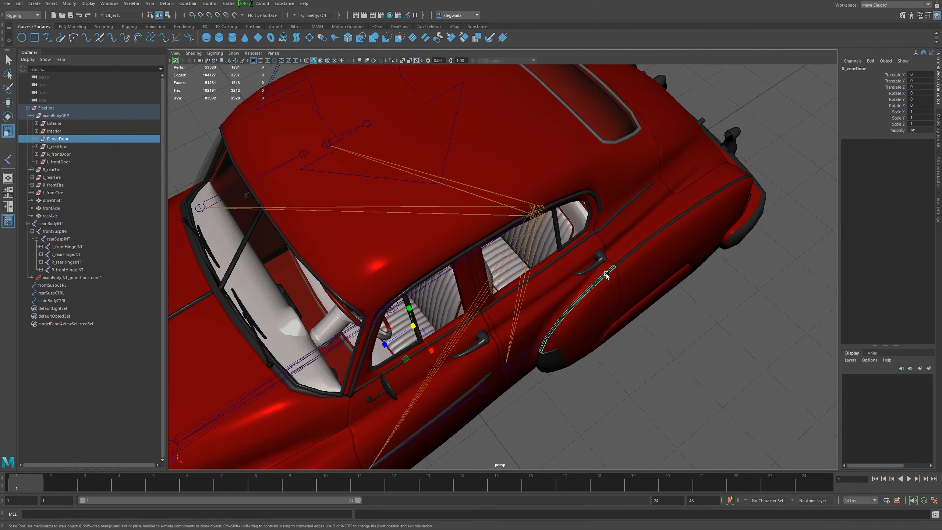
Flip R_rearDoorSideTrim from the R_rearDoor group to the car's right side by setting its Scale X to -1
left_click(37, 139)
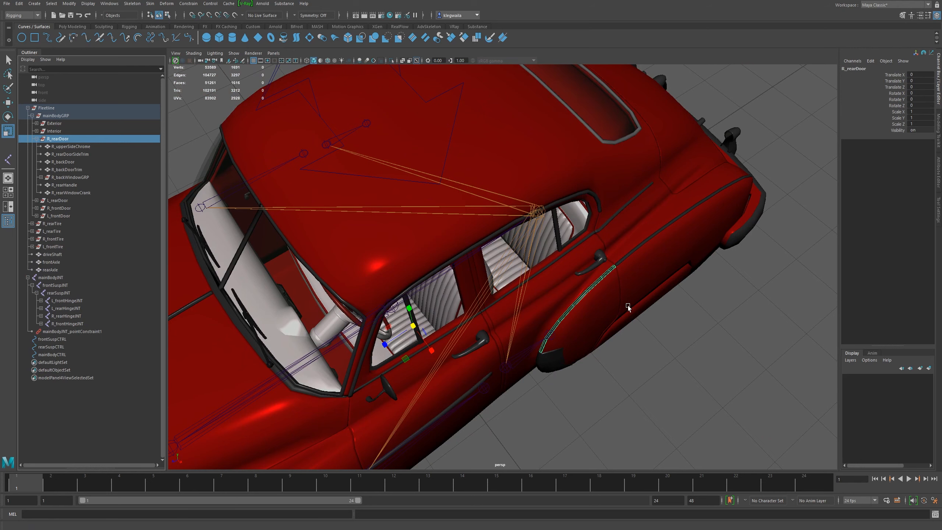
left_click(591, 290)
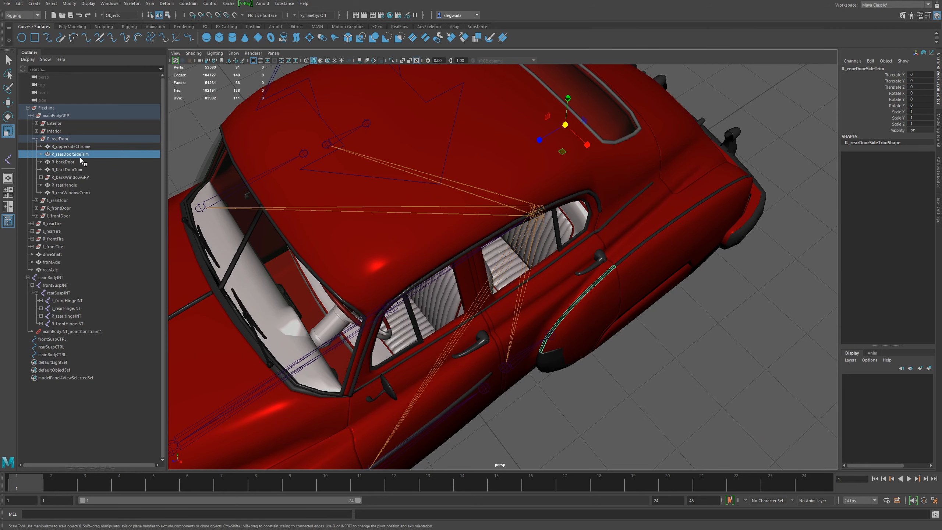
left_click(919, 112)
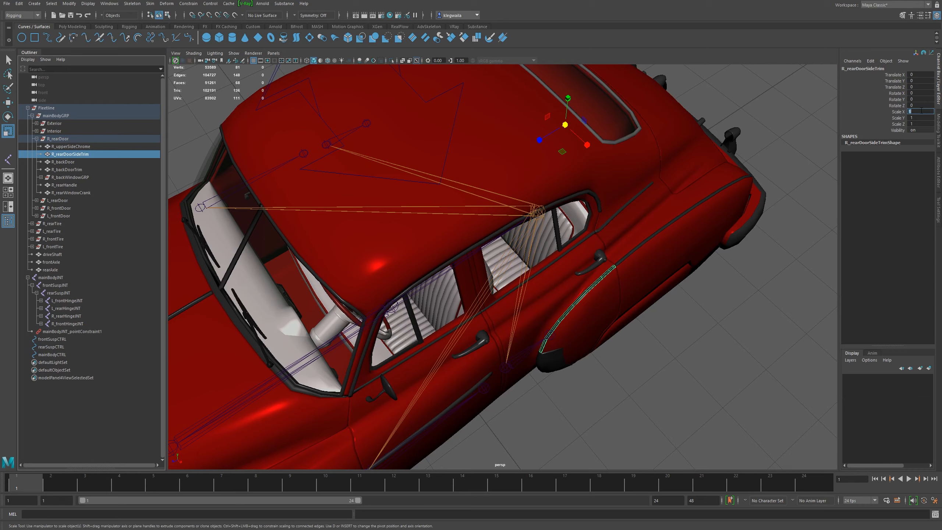
type("-1")
key("Return")
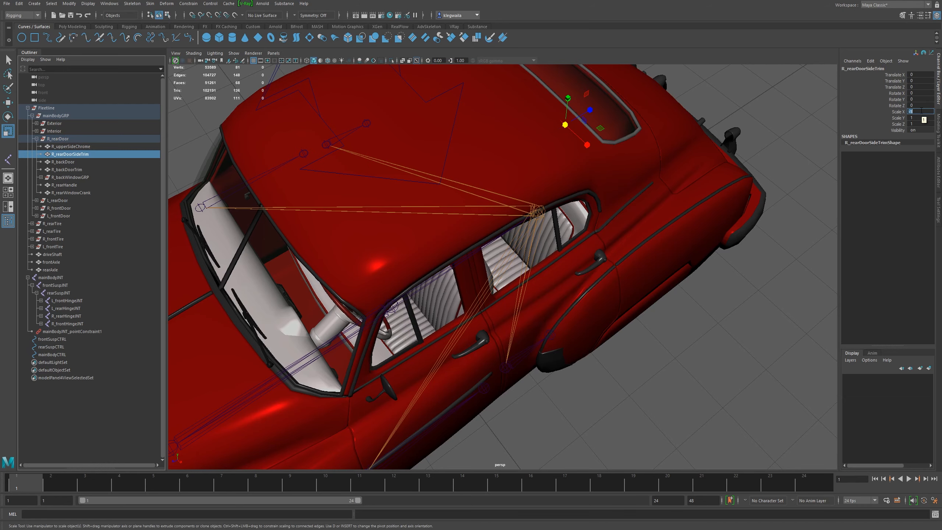
left_click_drag(769, 212, 630, 129, "alt")
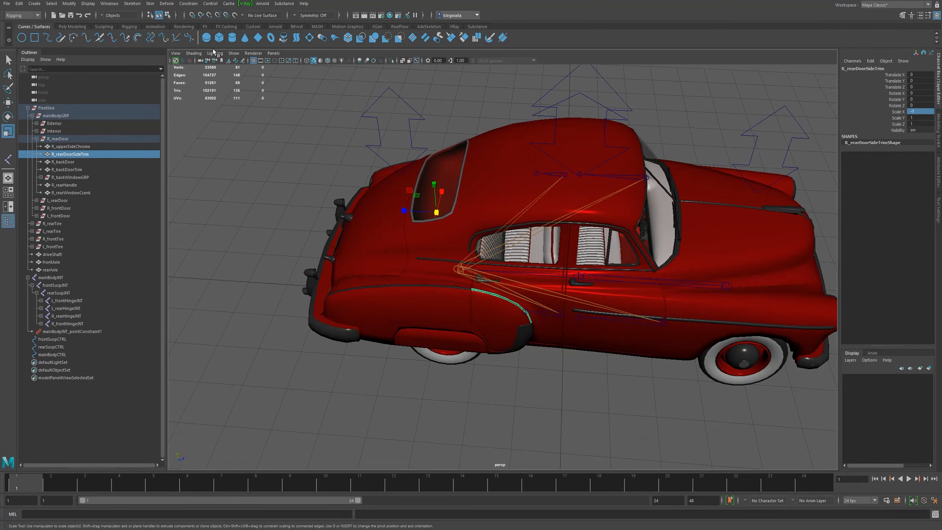
Freeze the transformations of R_rearDoorSideTrim
left_click(104, 5)
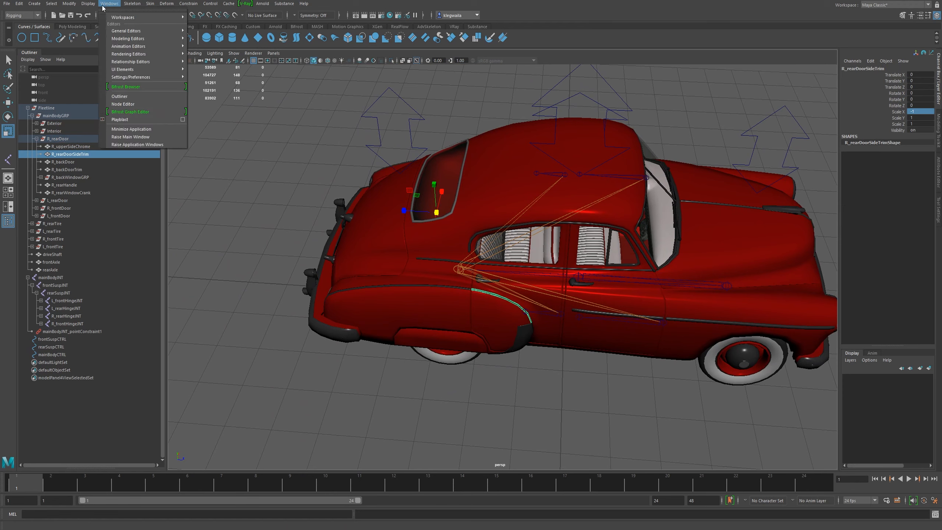
mouse_move(70, 4)
left_click(88, 39)
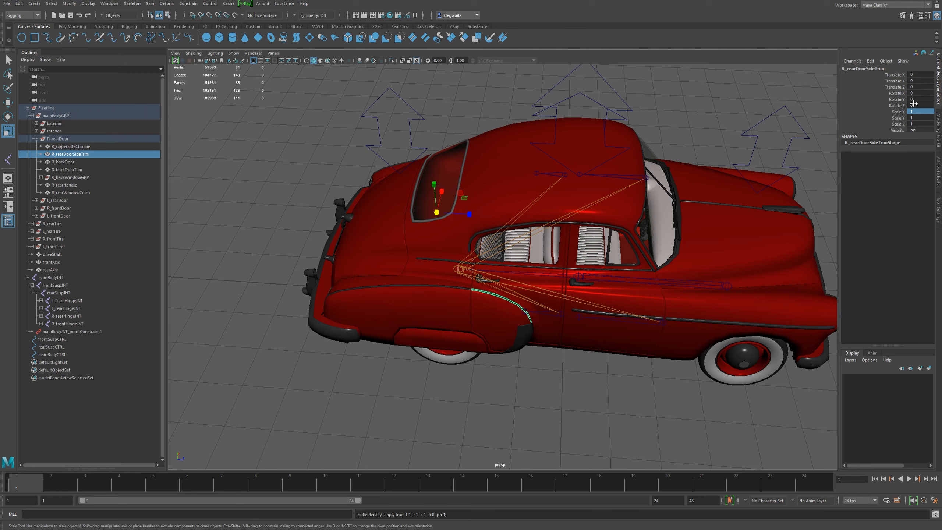
left_click_drag(503, 247, 399, 230, "alt")
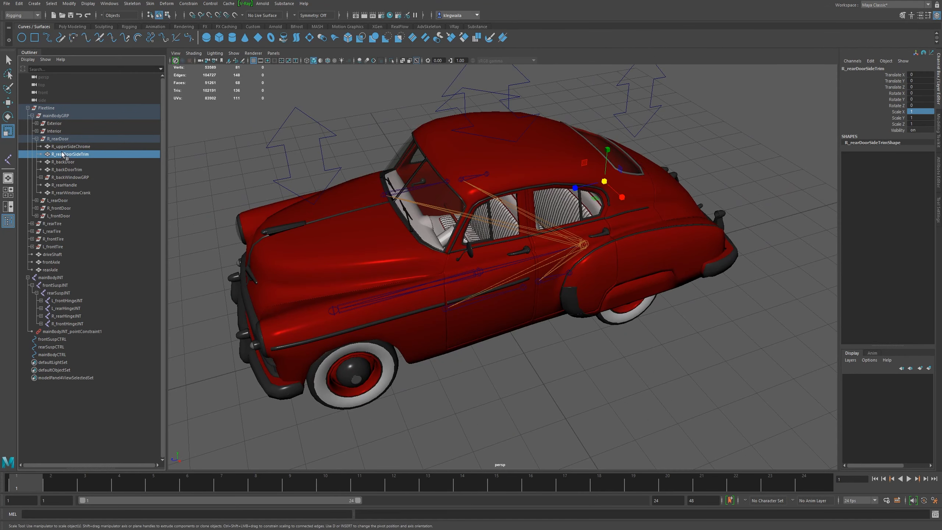
Bind the R_rearDoor group to R_rearHingeJNT with Bind Skin set to selected joints, closest distance and classic linear skinning
left_click(58, 139)
left_click(36, 138)
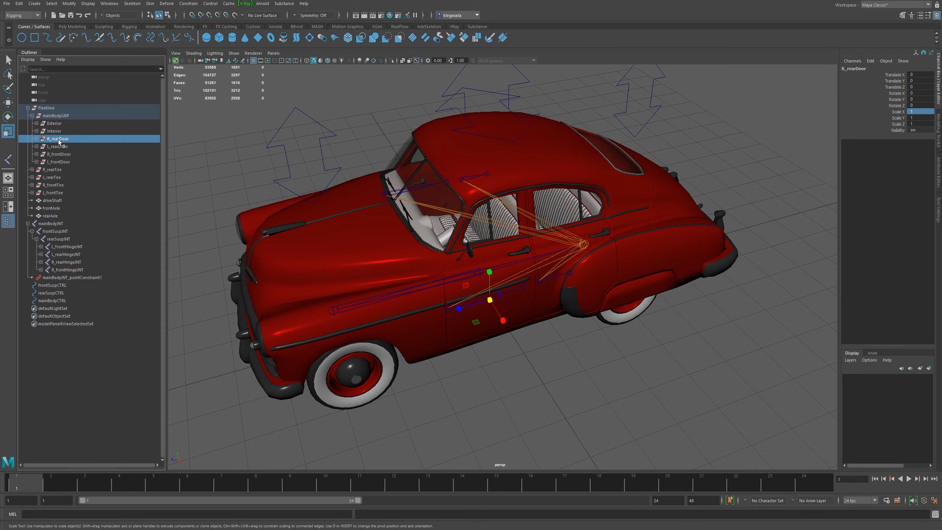
left_click_drag(668, 282, 796, 271, "alt")
scroll(594, 305, "up", 5)
left_click_drag(543, 277, 529, 317, "alt")
key("q")
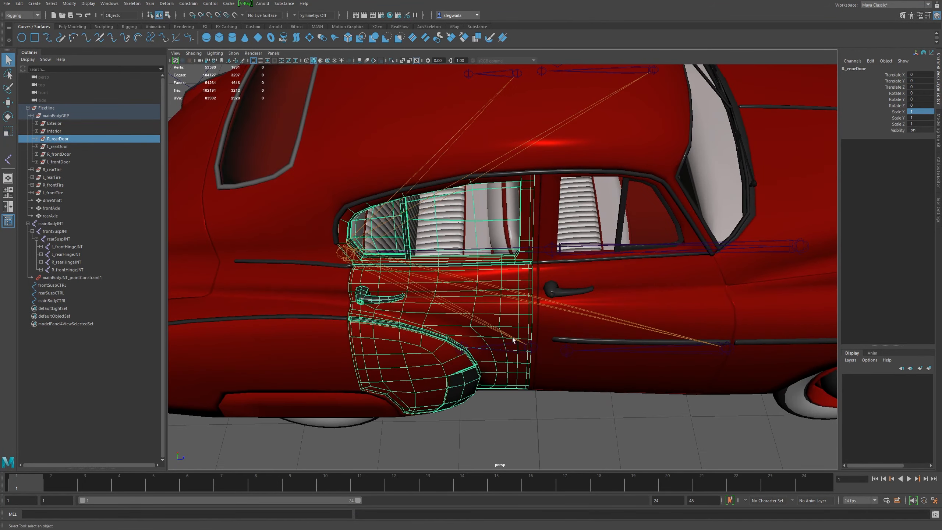
left_click(514, 352, "shift")
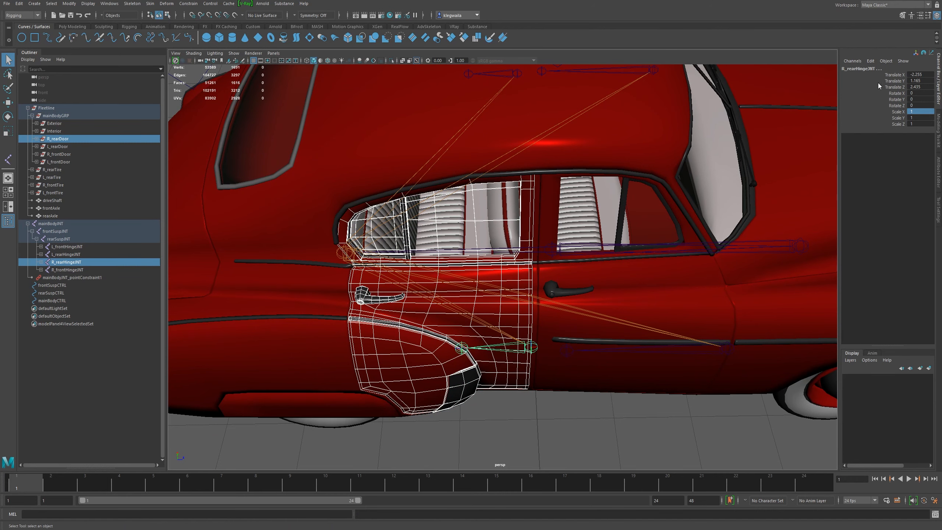
left_click(155, 6)
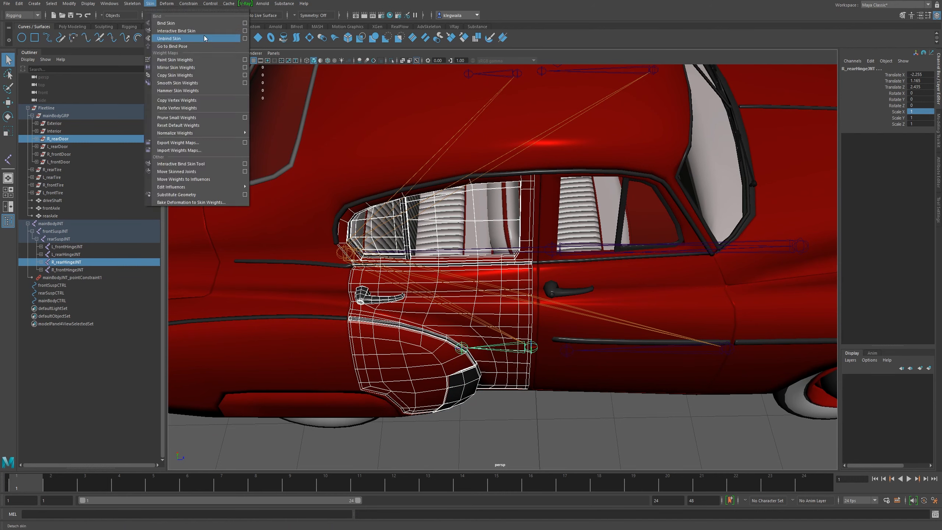
left_click(245, 23)
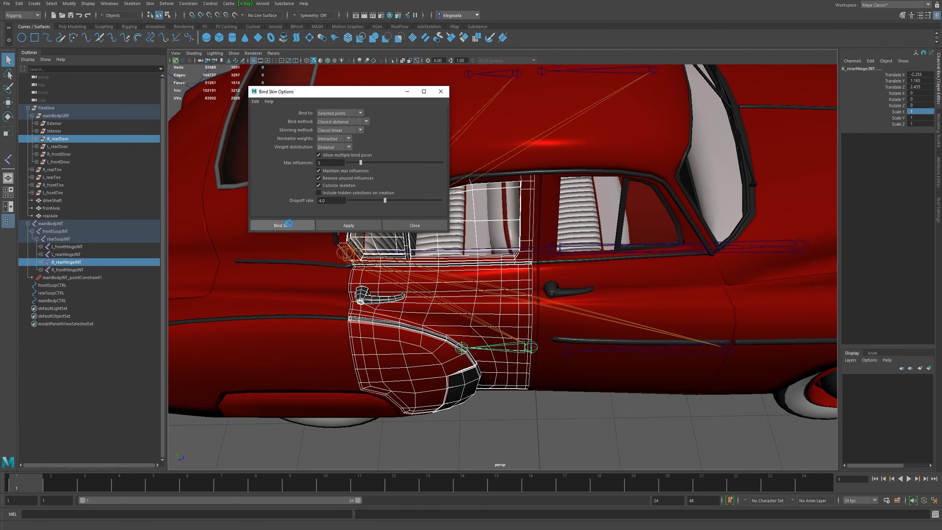
middle_click_drag(643, 300, 572, 291, "alt")
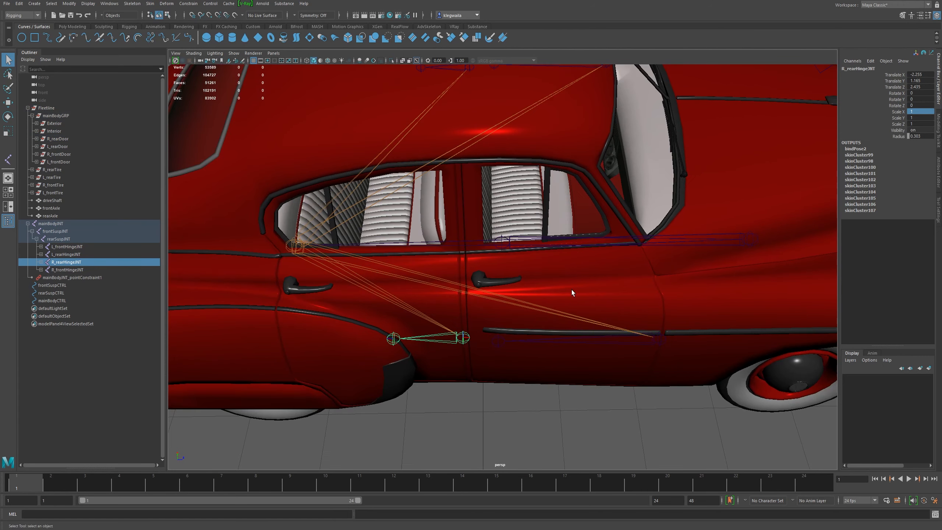
Bind the L_rearDoor group to L_rearHingeJNT using the same Bind Skin settings
left_click(69, 146)
right_click_drag(420, 230, 344, 237, "alt")
left_click_drag(344, 237, 544, 243, "alt")
right_click_drag(543, 243, 603, 299, "alt")
left_click_drag(511, 326, 508, 334, "alt")
left_click(474, 351, "shift")
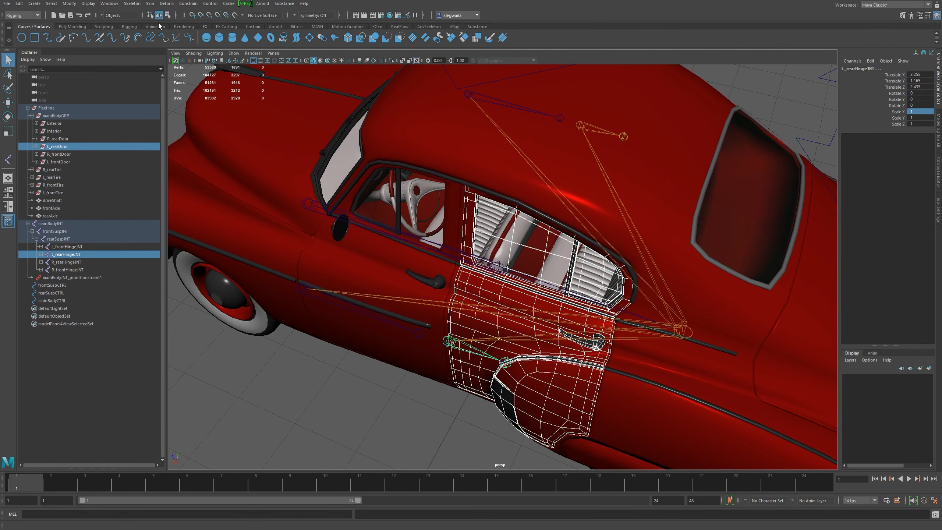
left_click(150, 3)
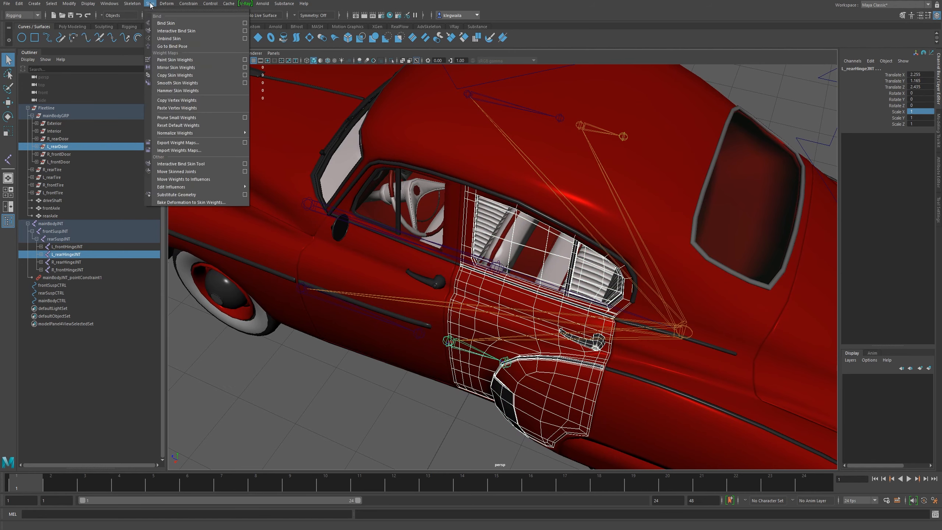
left_click(163, 23)
left_click_drag(678, 305, 588, 315, "alt")
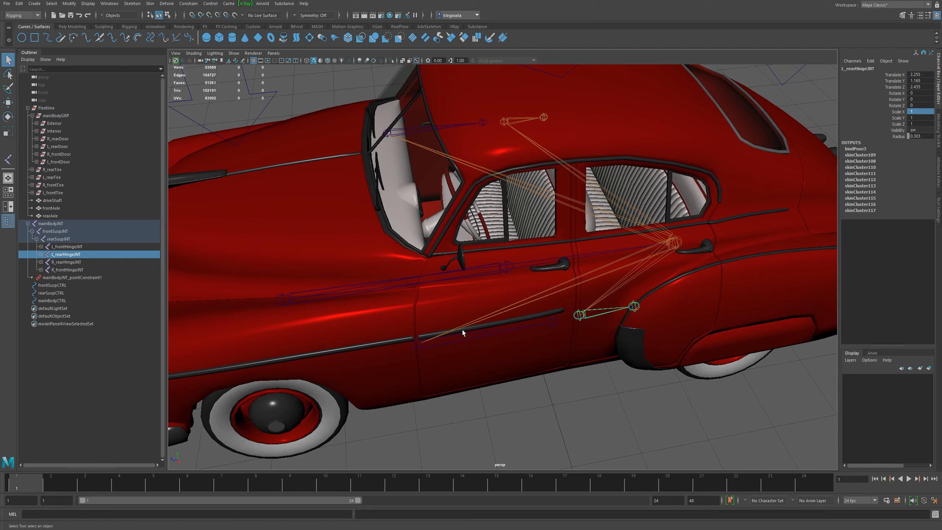
Bind the R_frontDoor group to R_frontHingeJNT using the same Bind Skin settings
left_click(59, 153)
left_click_drag(463, 230, 335, 232, "alt")
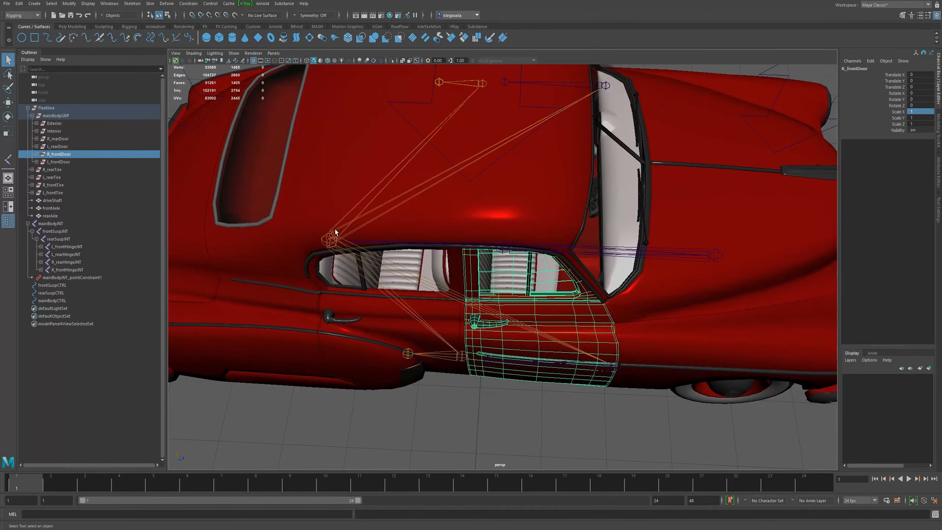
left_click(69, 271)
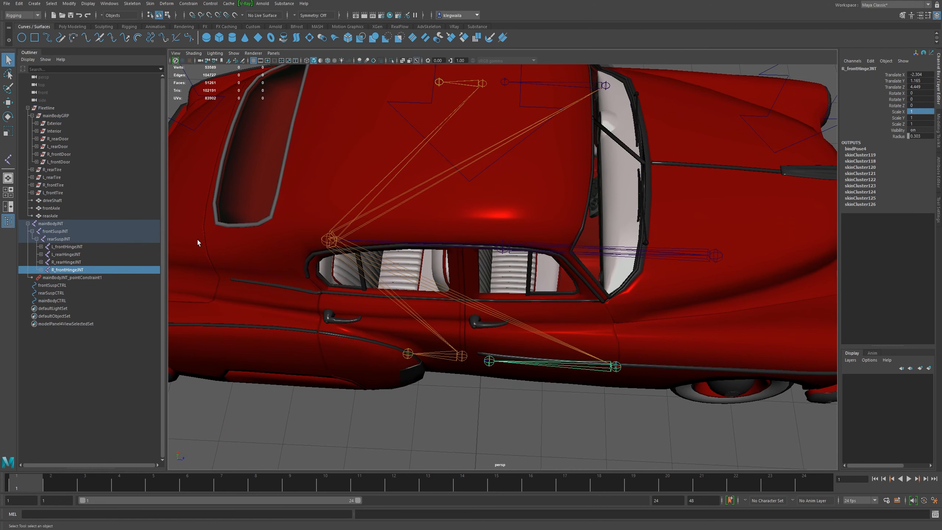
Bind the L_frontDoor group to L_frontHingeJNT using the same Bind Skin settings
left_click(62, 162)
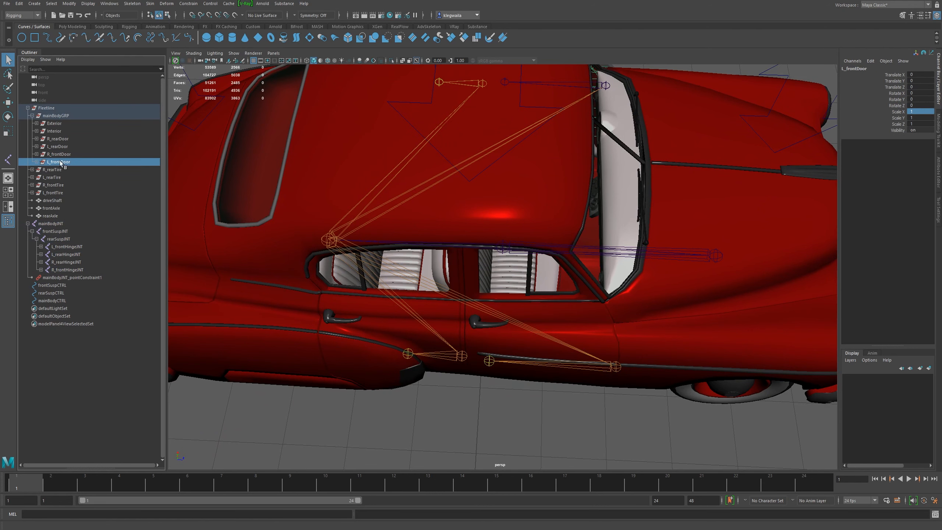
left_click(65, 247)
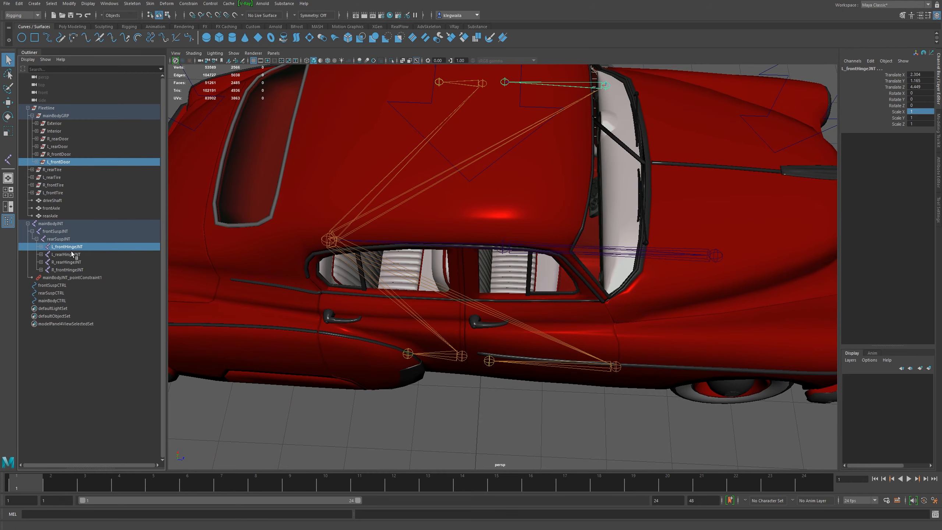
left_click_drag(549, 236, 530, 282, "alt")
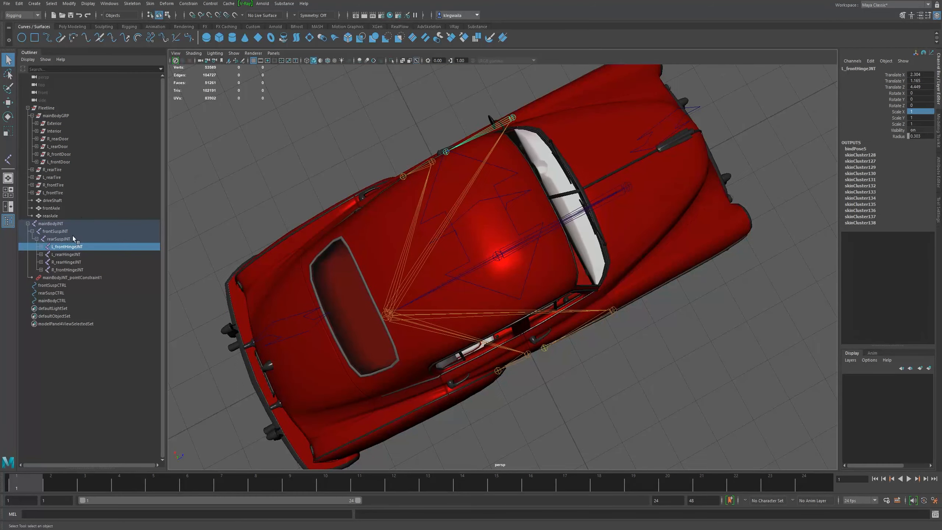
Test the door binding by rotating all four hinge joints together about Y by about 62 degrees to swing the doors open
left_click(70, 270, "shift")
left_click_drag(612, 289, 553, 302, "alt")
key("e")
left_click_drag(601, 219, 491, 302)
left_click_drag(425, 332, 574, 296)
scroll(501, 304, "up", 3)
middle_click_drag(574, 296, 452, 301)
left_click_drag(464, 254, 554, 248, "alt")
mouse_move(543, 274)
middle_mouse_down("alt")
mouse_move(490, 279)
mouse_move(533, 279)
middle_mouse_up("alt")
mouse_move(458, 339)
left_mouse_down()
mouse_move(444, 342)
mouse_move(518, 320)
mouse_move(487, 329)
mouse_move(538, 298)
mouse_move(460, 335)
left_mouse_up()
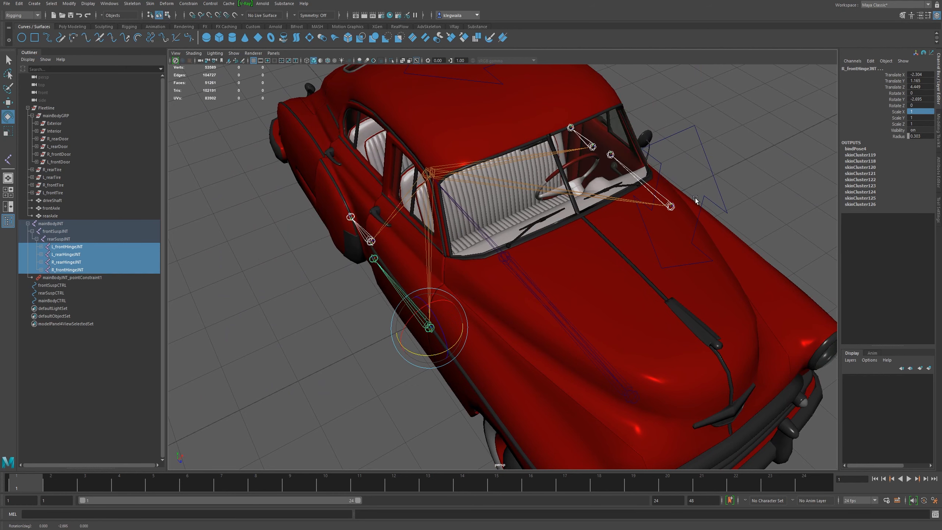
left_click_drag(458, 341, 423, 347)
left_click_drag(432, 309, 507, 297, "alt")
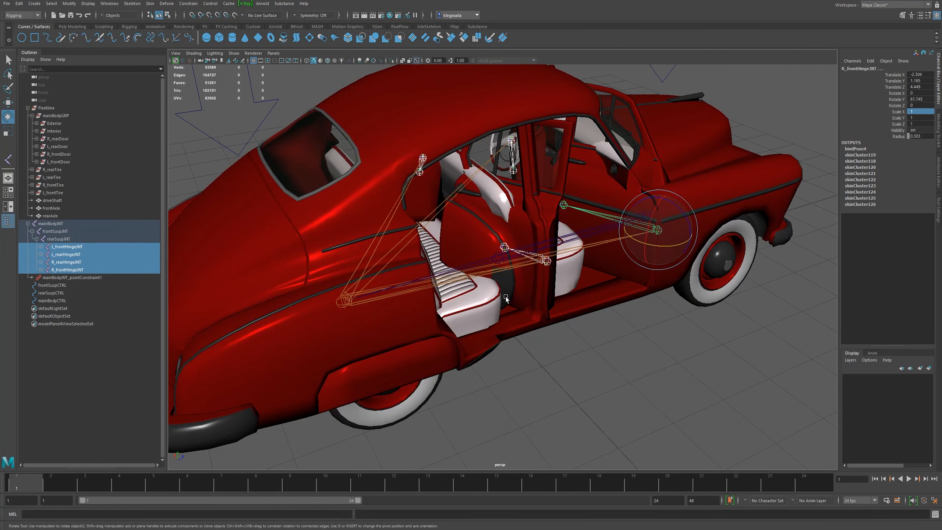
Reset Rotate Y to 0 on all four hinge joints to close the doors
double_click(923, 99)
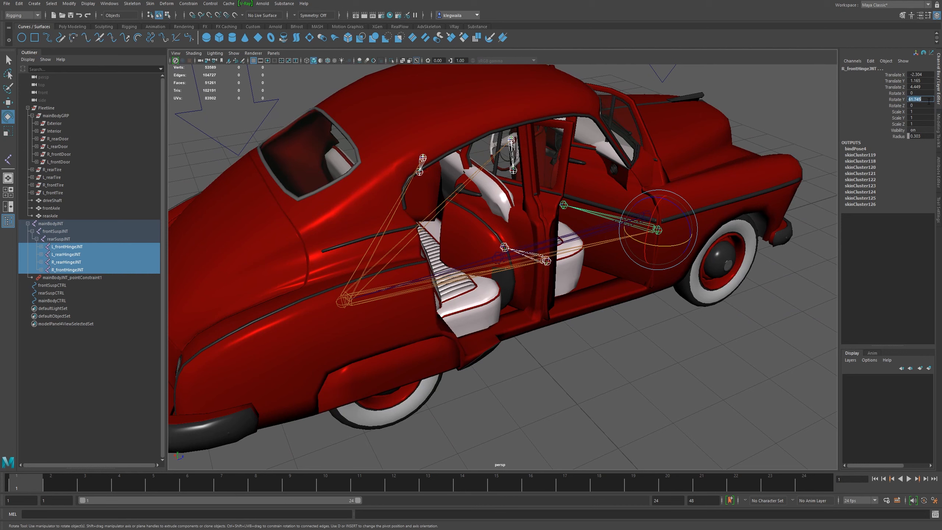
key("Return")
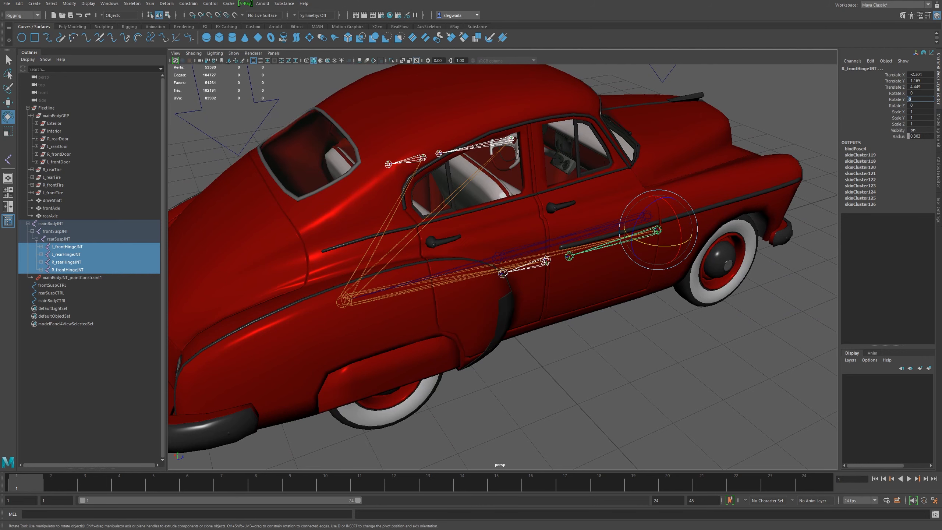
key("Return")
Create a NURBS circle and move it behind the car to Translate Z -10
left_click_drag(637, 227, 505, 279, "alt")
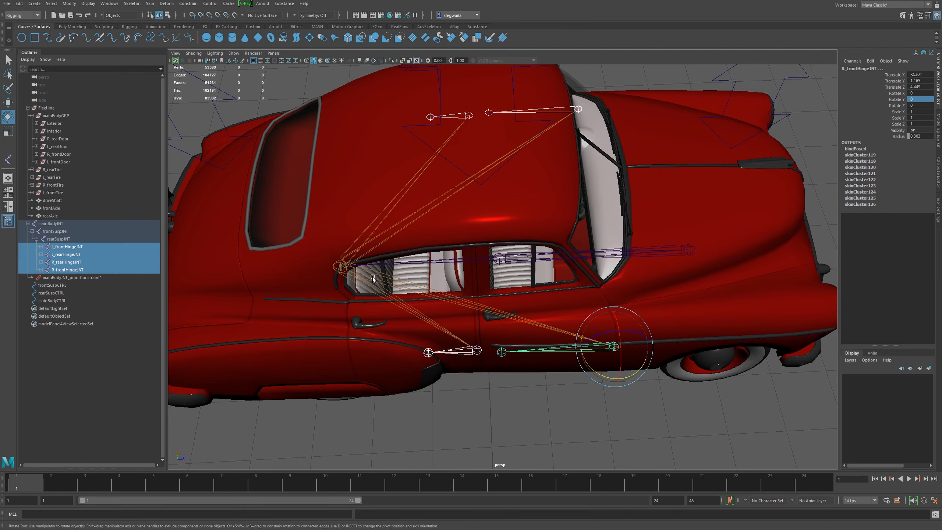
left_click_drag(597, 285, 513, 351, "alt")
middle_click_drag(513, 351, 520, 270, "alt")
left_click_drag(519, 271, 459, 315, "alt")
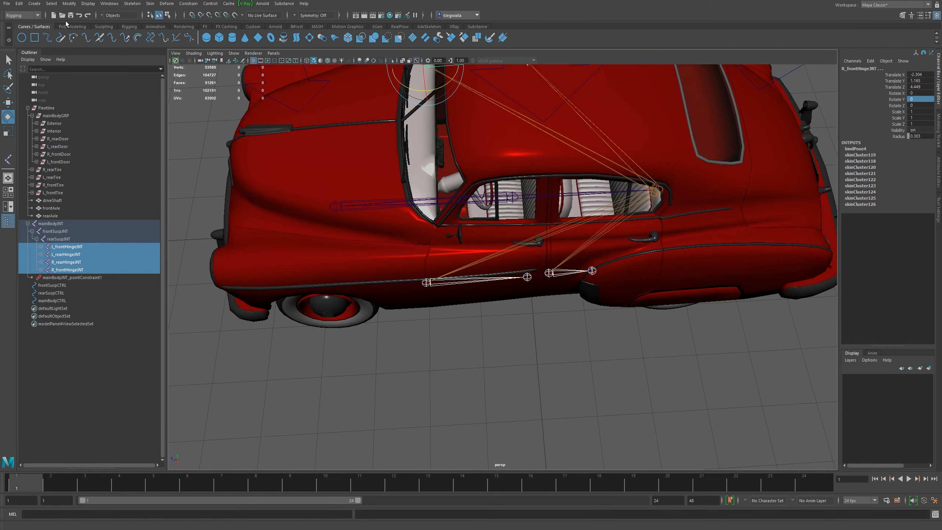
left_click(21, 37)
scroll(579, 349, "down", 5)
left_click_drag(612, 341, 164, 87, "alt")
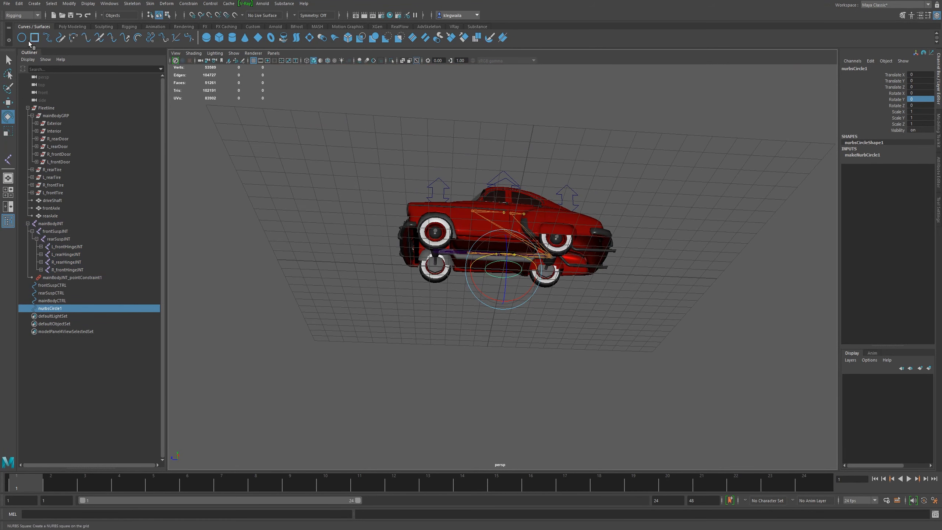
left_click_drag(469, 310, 453, 344, "alt")
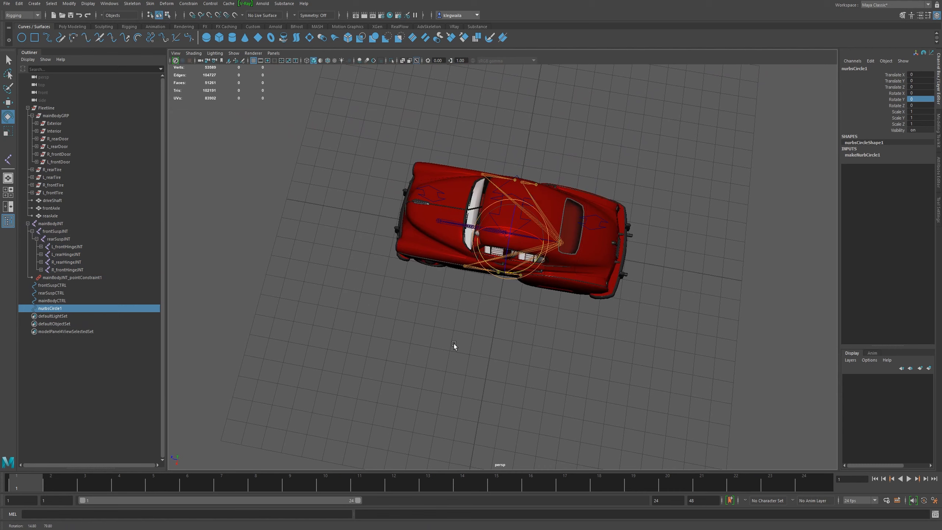
scroll(489, 347, "up", 3)
key("w")
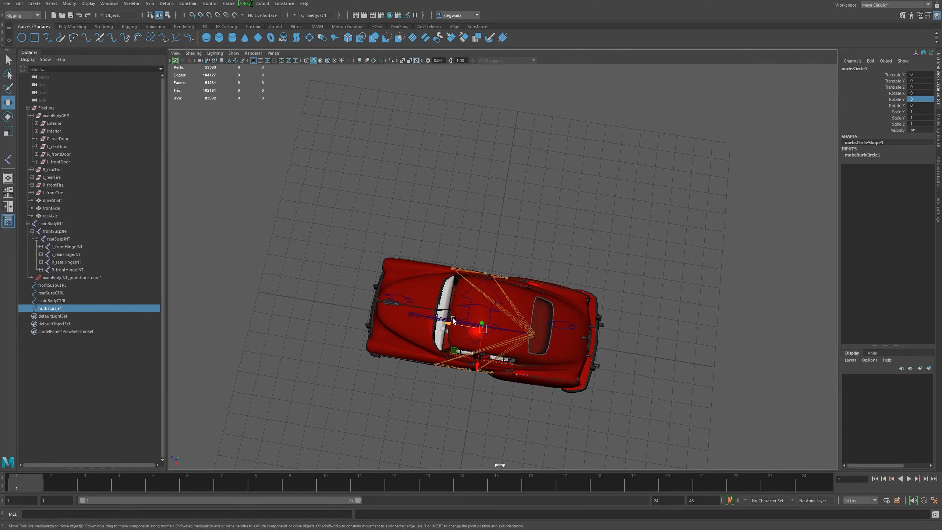
left_click_drag(450, 323, 676, 378)
Duplicate the circle and rotate the copy to Rotate X -90 so it stands upright
middle_click_drag(673, 364, 527, 291, "alt")
right_click_drag(527, 291, 627, 303, "alt")
middle_click_drag(627, 303, 573, 255, "alt")
left_click_drag(498, 267, 455, 297, "alt")
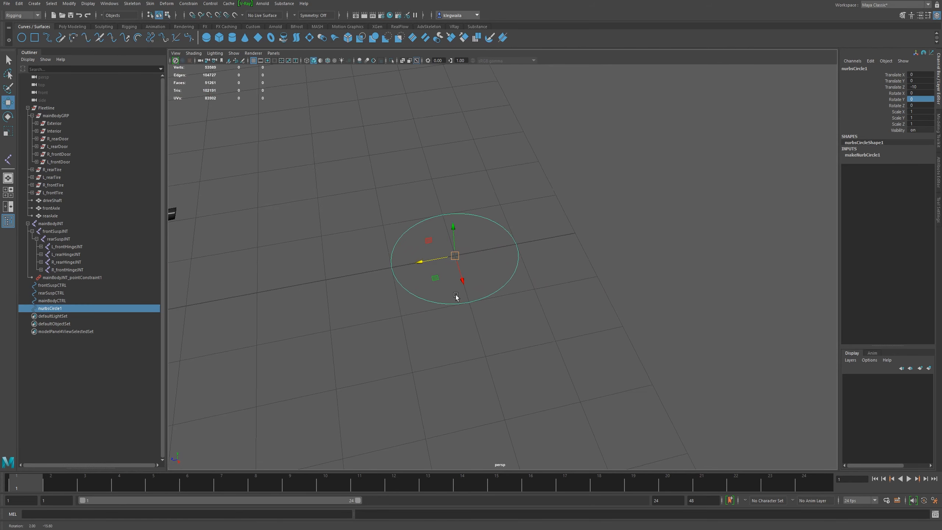
key("ctrl+d")
key("e")
left_click_drag(433, 242, 570, 196)
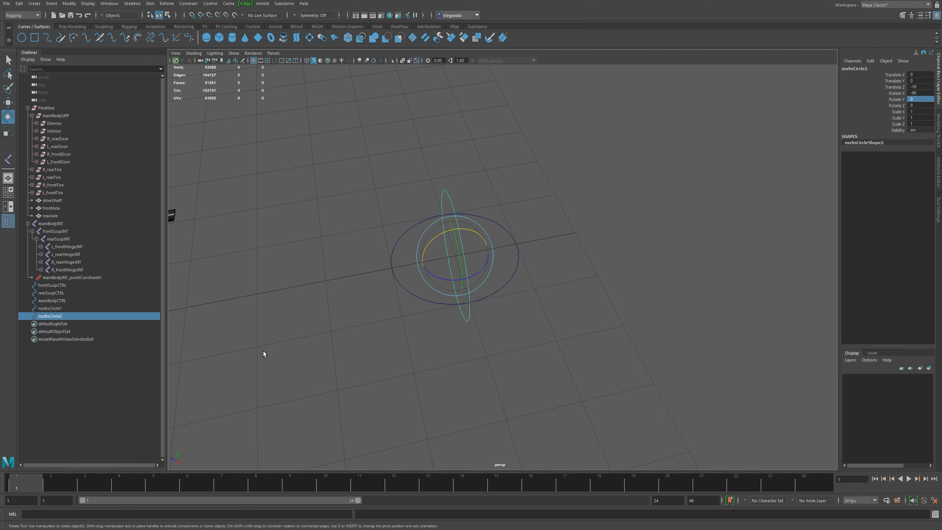
Duplicate the upright circle and rotate the copy perpendicular to the other two, forming a wireframe sphere
left_click_drag(359, 339, 402, 364, "alt")
key("ctrl+d")
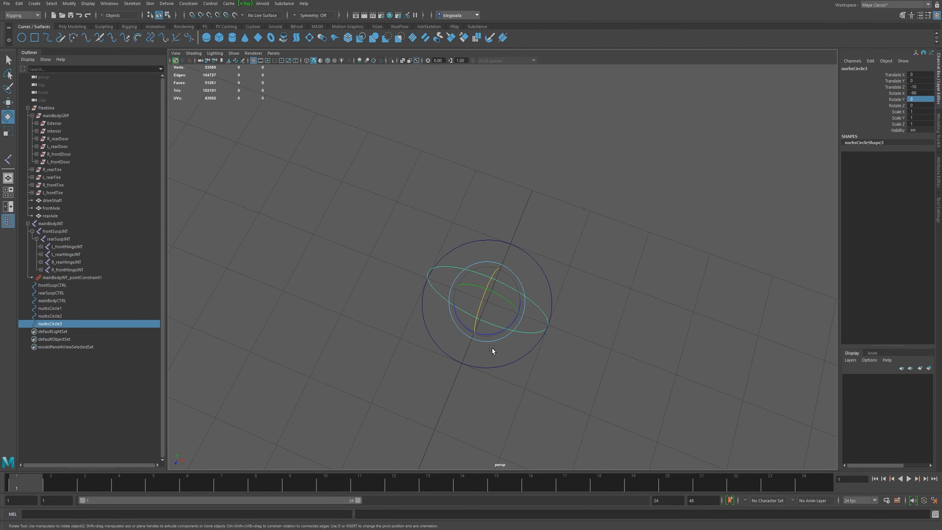
left_click_drag(504, 332, 455, 333)
left_click_drag(501, 366, 482, 355, "alt")
left_click(532, 340)
left_click_drag(532, 339, 373, 250, "alt")
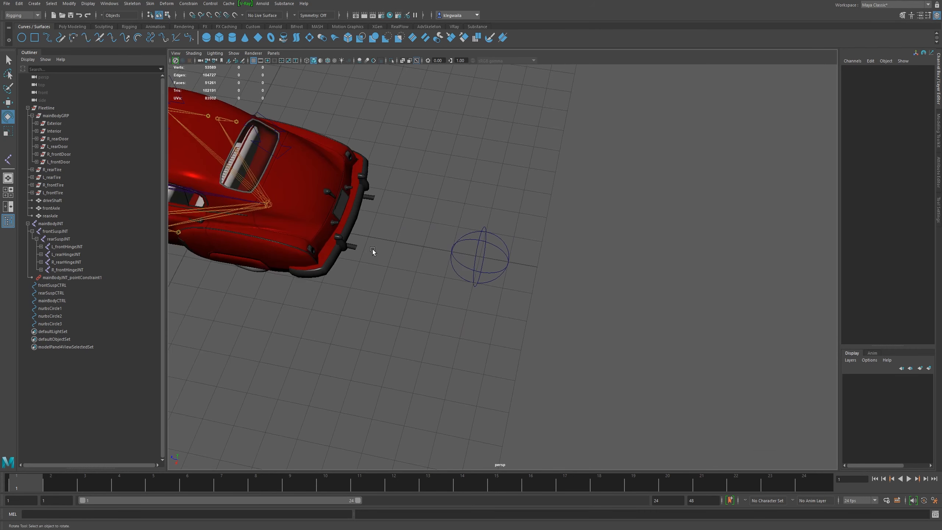
Freeze the transformations of all three circles, nurbsCircle1, nurbsCircle2 and nurbsCircle3
right_click_drag(441, 269, 602, 351, "alt")
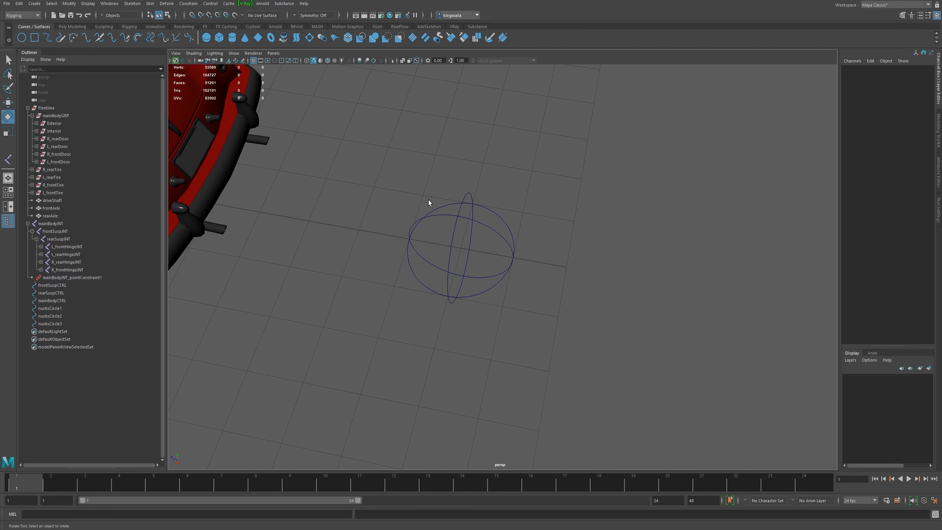
left_click_drag(410, 219, 451, 148)
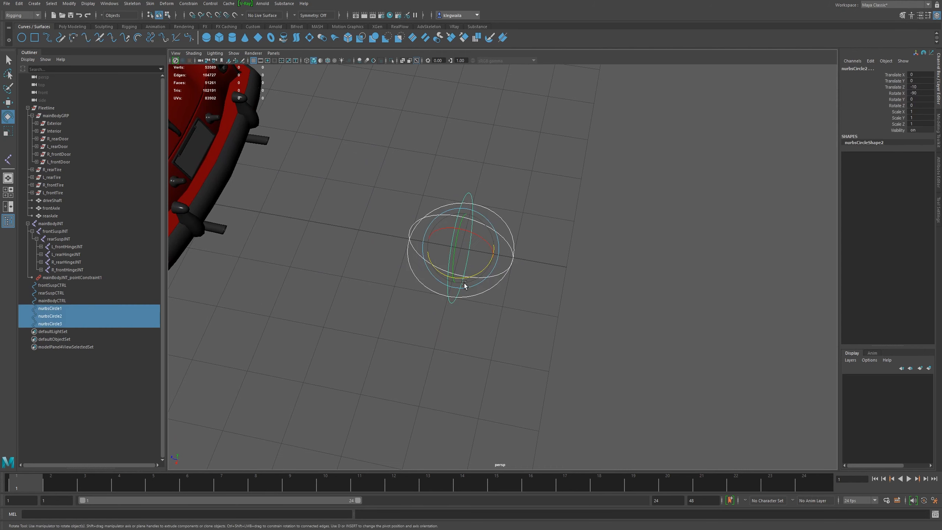
left_click(69, 3)
left_click(104, 50)
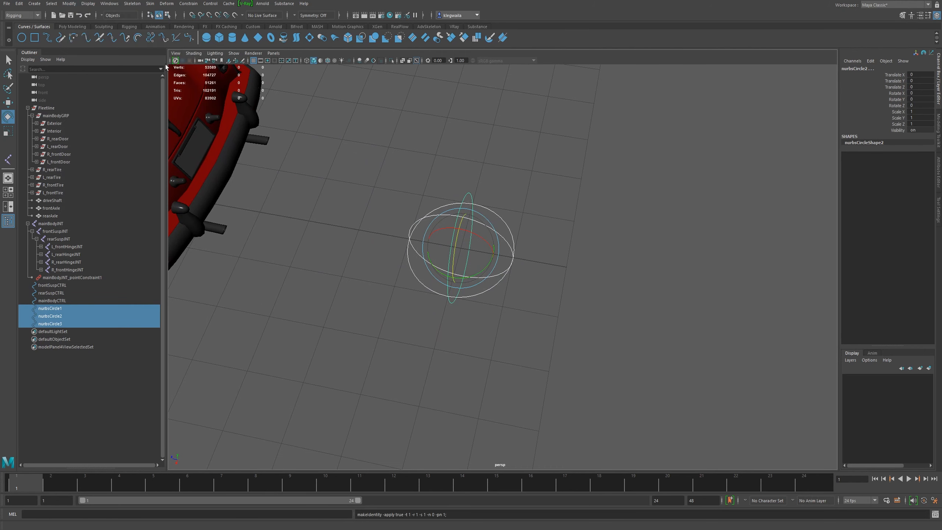
Show shape nodes in the Outliner and expand nurbsCircle2 and nurbsCircle3
left_click_drag(542, 302, 454, 245, "alt")
right_click_drag(326, 262, 385, 297, "alt")
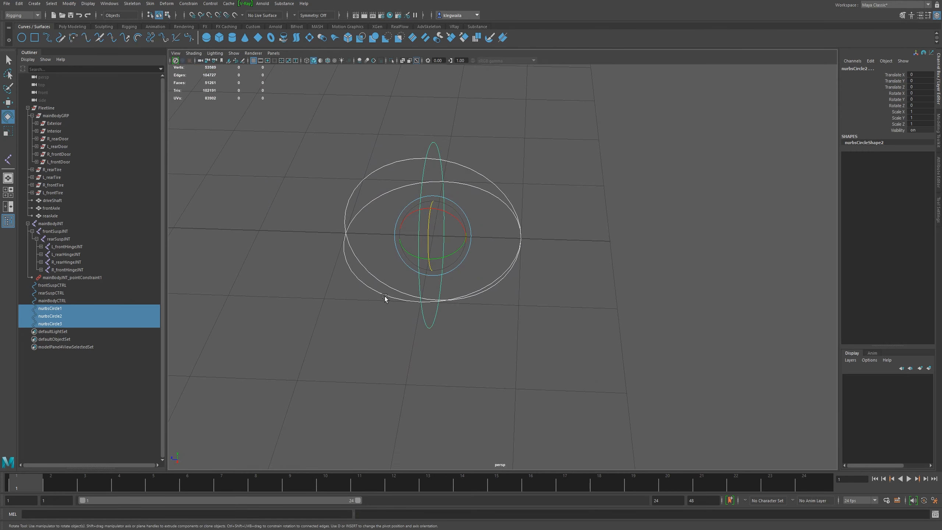
right_click(98, 311)
left_click(114, 320)
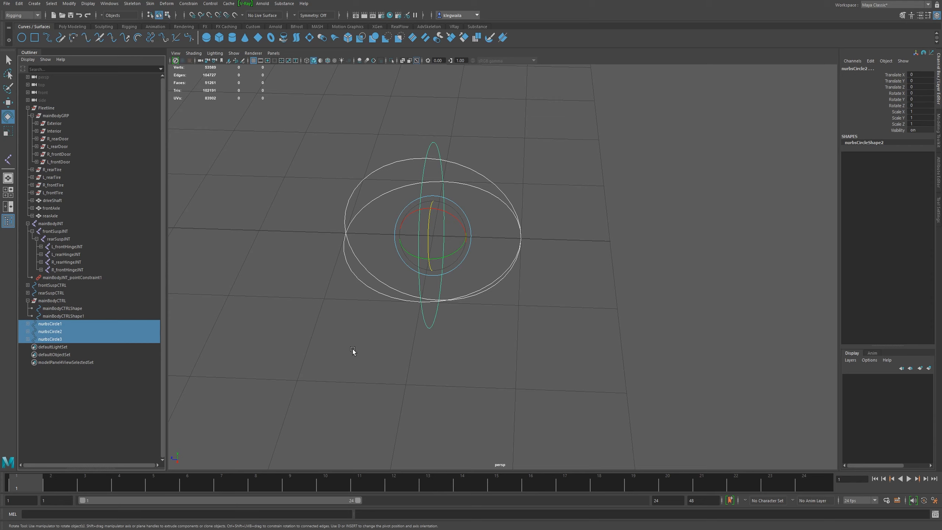
left_click(28, 339)
left_click(28, 332)
Parent nurbsCircleShape2 and nurbsCircleShape3 under nurbsCircle1 with the MEL command parent -r -s
left_click(61, 354)
left_click(57, 339, "ctrl")
left_click(45, 323, "ctrl")
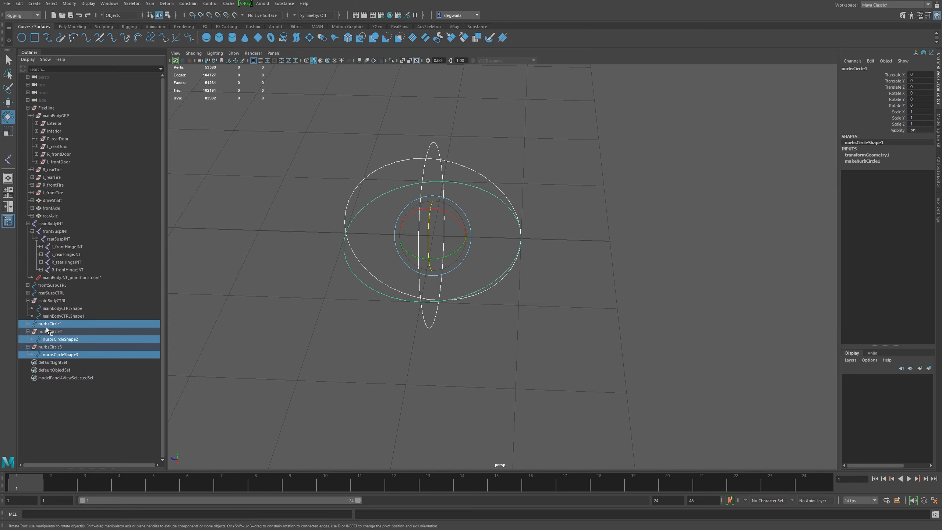
left_click(60, 513)
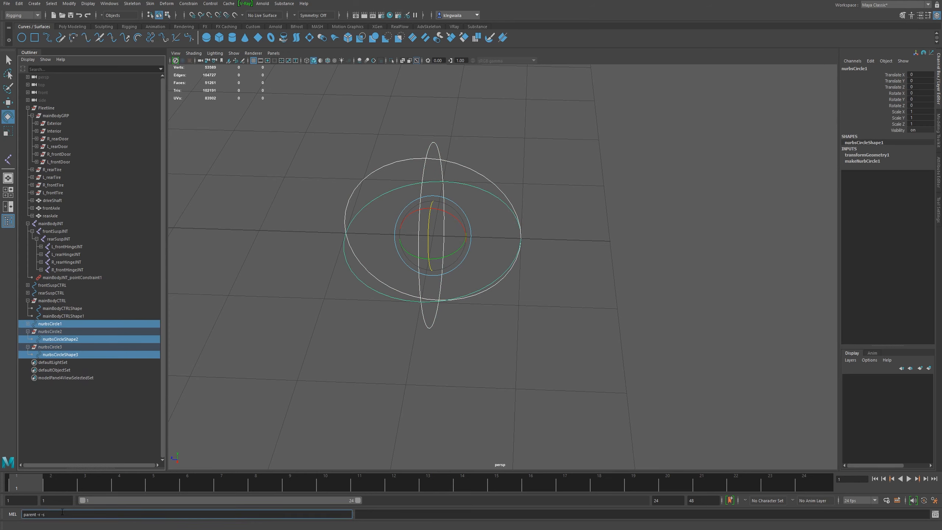
key("Return")
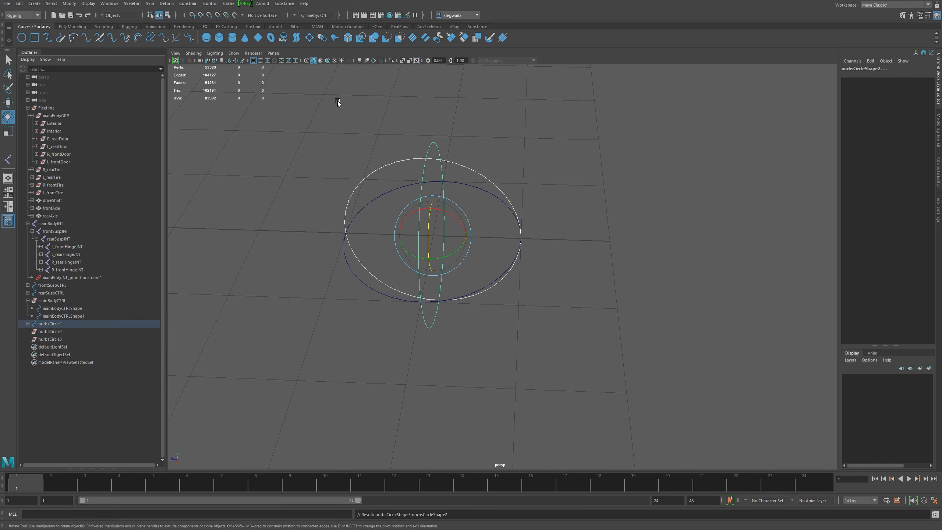
Delete the empty nurbsCircle2 and nurbsCircle3 transforms and expand nurbsCircle1 to list its shapes
left_click_drag(47, 333, 52, 338)
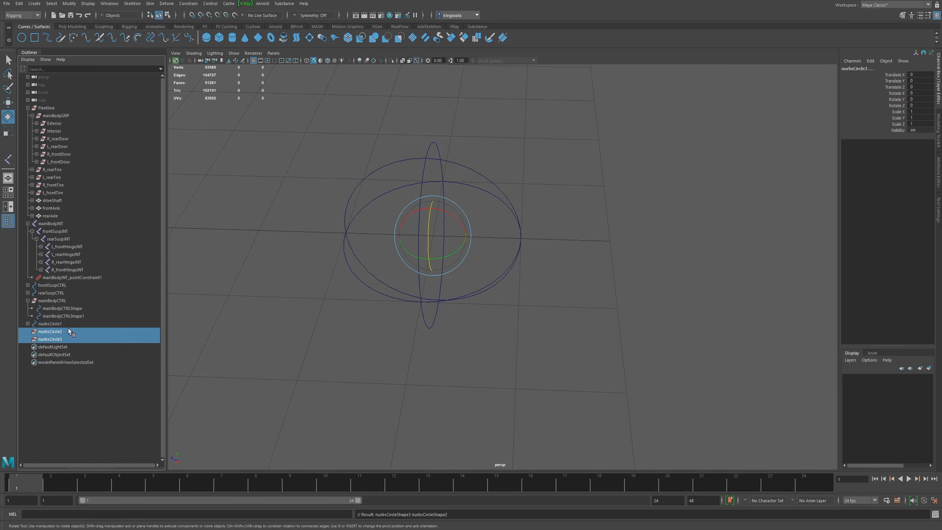
key("Delete")
left_click(27, 324)
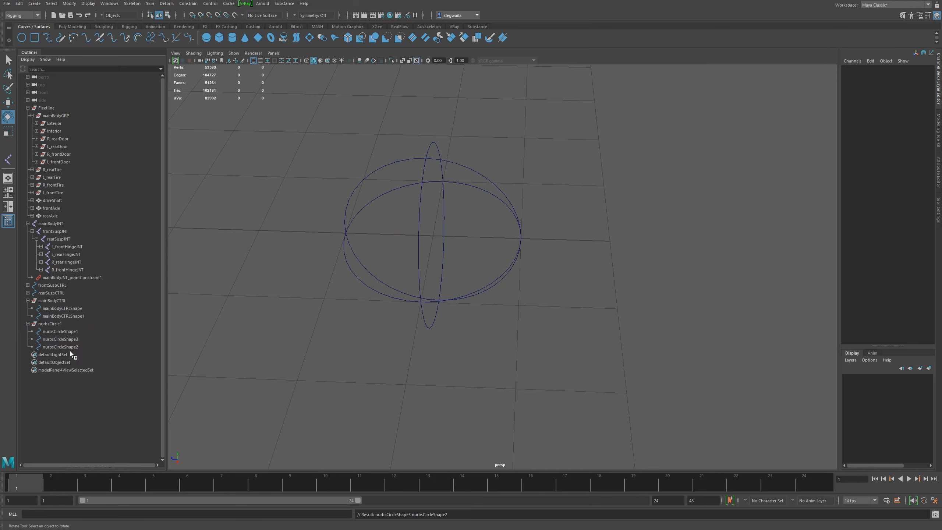
Scale the combined nurbsCircle1 sphere uniformly down to about 0.241
left_click(62, 324)
left_click_drag(525, 292, 536, 325, "alt")
key("r")
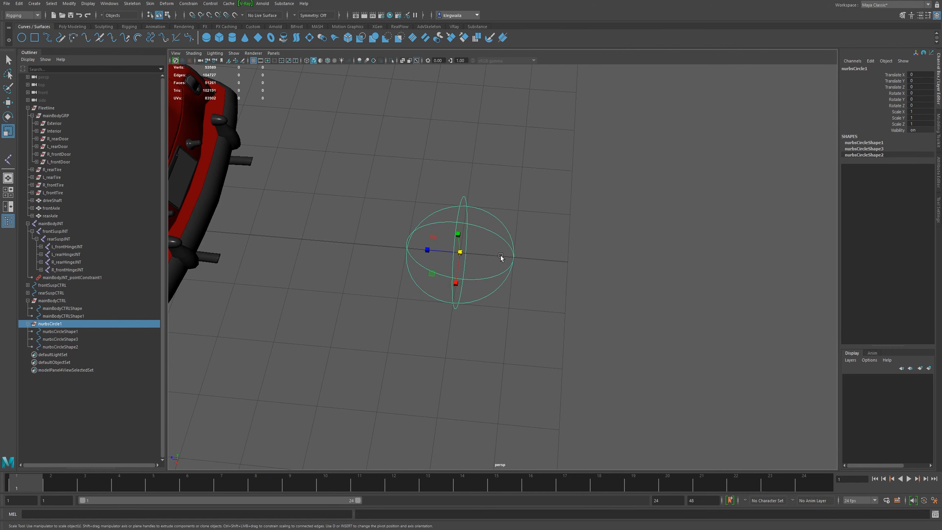
left_click_drag(458, 255, 376, 245)
right_click_drag(377, 245, 505, 264, "alt")
Draw a straight, grid-snapped EP curve from the sphere's centre to the outer edge of the grid
left_click(48, 39)
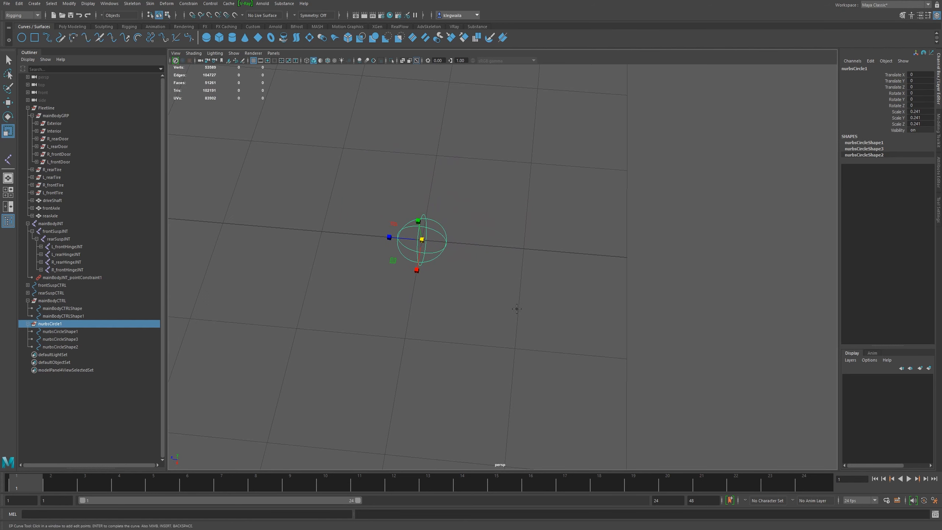
scroll(488, 294, "down", 6)
middle_click_drag(497, 285, 419, 293, "alt")
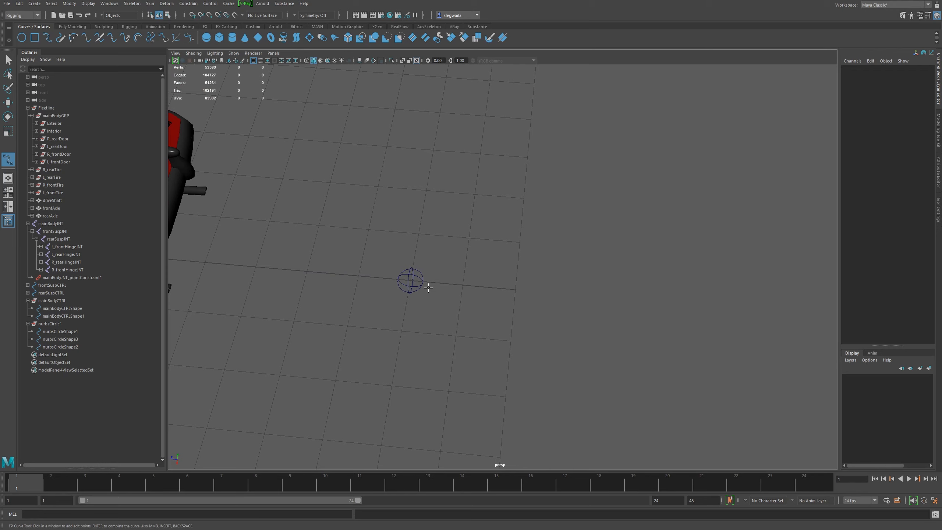
key("x")
left_click(408, 279)
left_click(516, 289)
key("r")
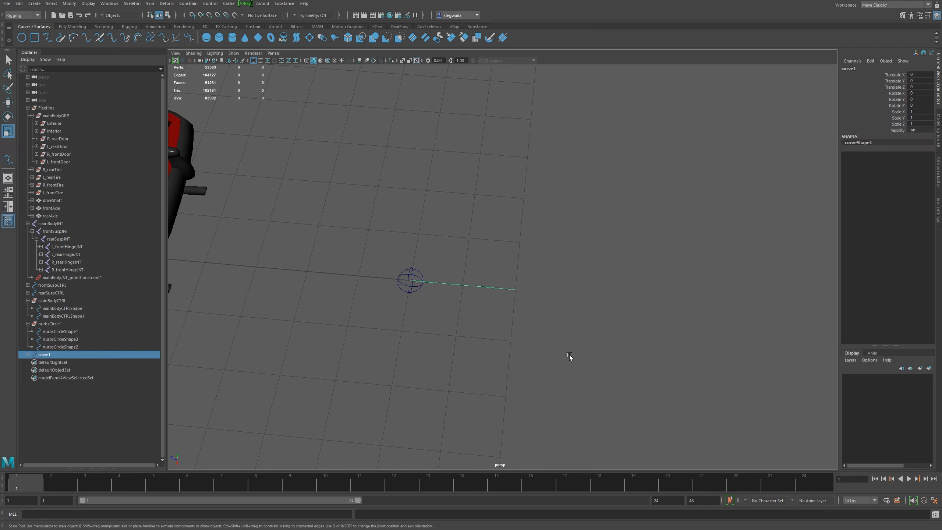
Move the curve's inner control vertex from the sphere's centre out to its surface and return to object mode
right_click_drag(401, 285, 698, 395, "alt")
middle_click_drag(433, 330, 511, 322, "alt")
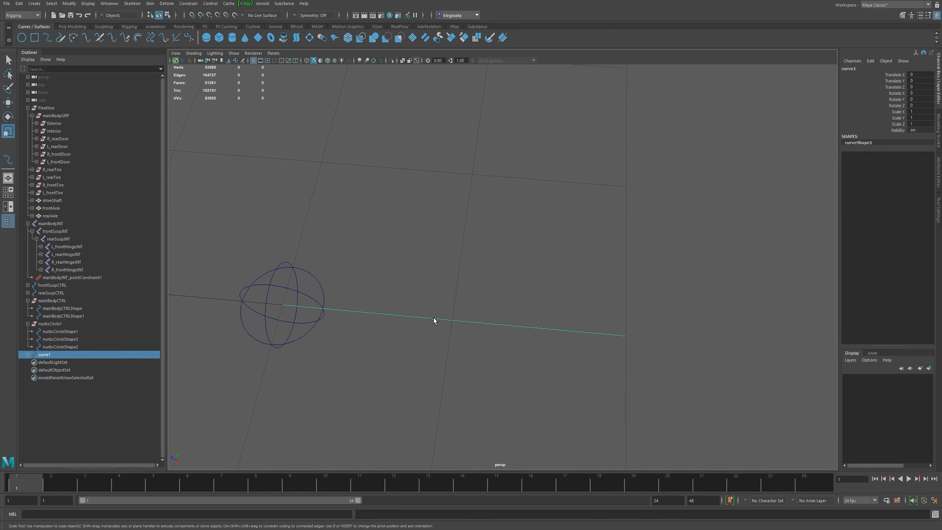
right_click_drag(434, 318, 374, 316)
left_click(292, 309)
right_click_drag(447, 321, 399, 318)
key("w")
left_click_drag(268, 303, 401, 288)
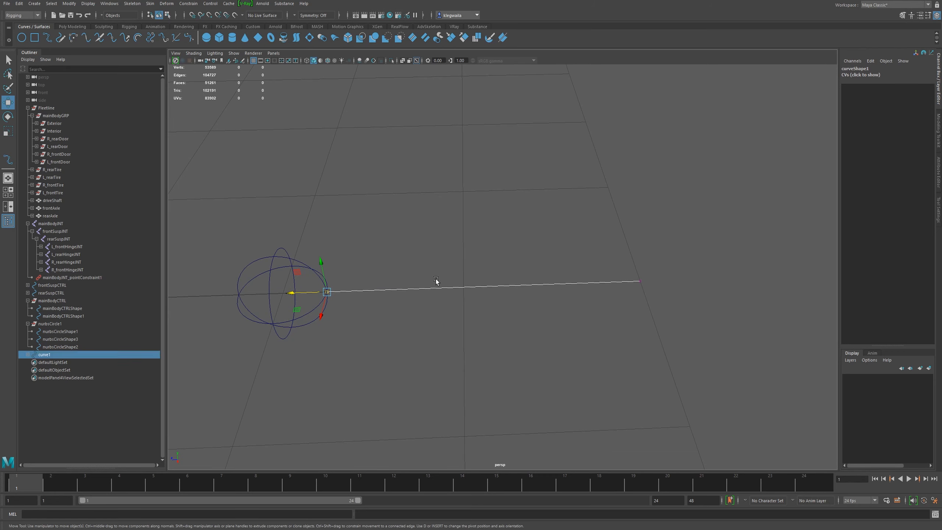
key("F8")
Select curveShape1 and parent it under nurbsCircle1 alongside the circle shapes
left_click_drag(316, 289, 350, 329)
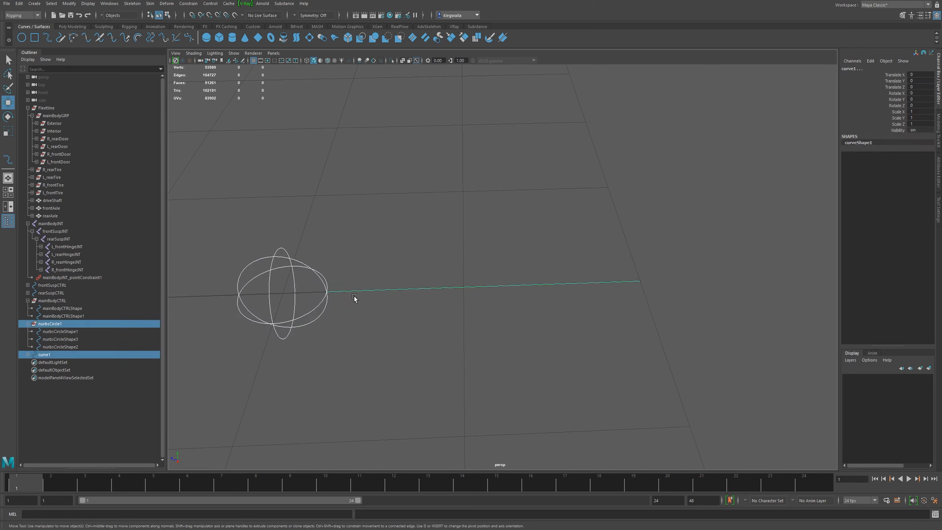
left_click(29, 354)
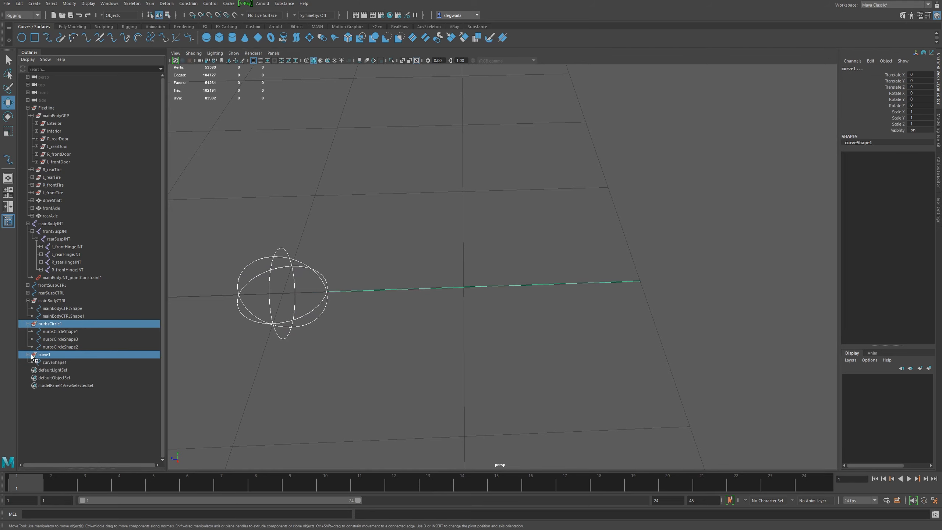
left_click(57, 364)
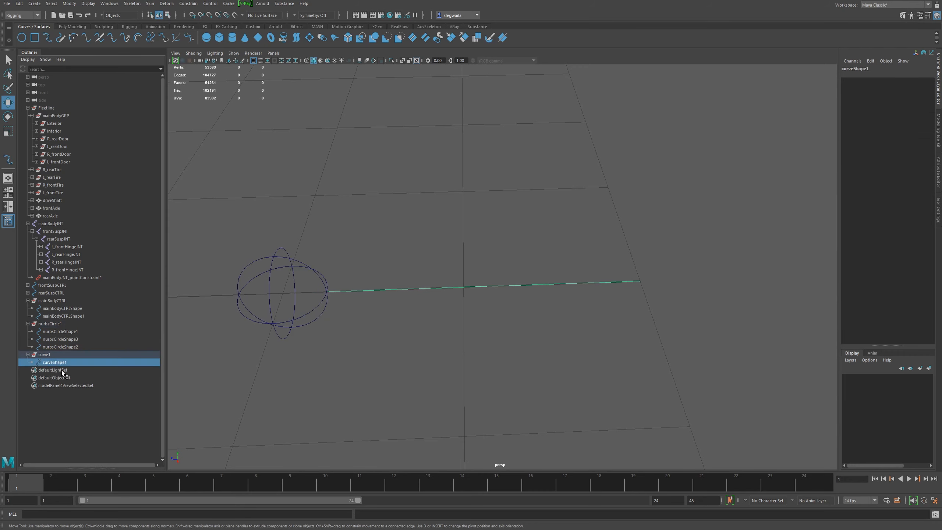
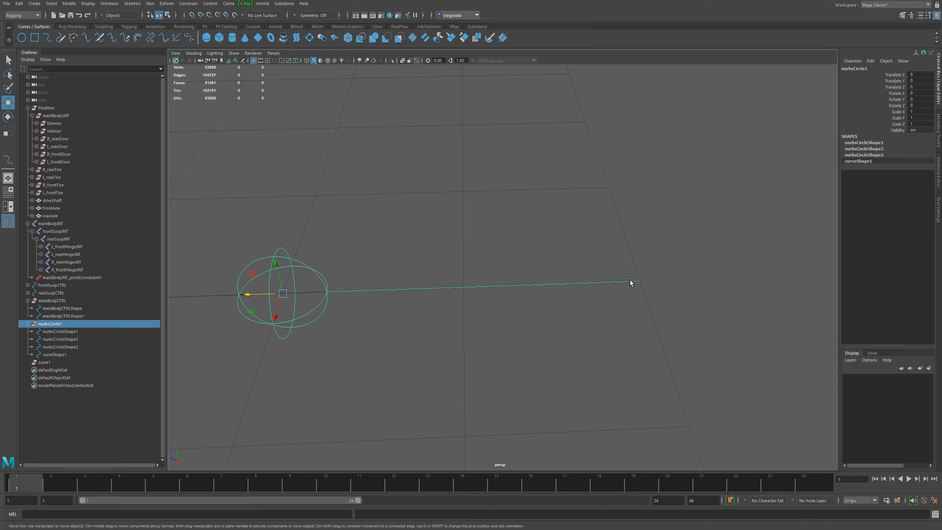
Snap the pivot of the nurbsCircle1 control to the outer end of its straight line
key("d")
key("v")
middle_click_drag(555, 229, 622, 292)
key("d")
key("v")
left_click_drag(636, 281, 638, 285)
Test rotating the control about its new pivot and undo the rotation
right_click_drag(629, 328, 521, 297, "alt")
key("e")
mouse_move(570, 294)
left_mouse_down()
mouse_move(580, 299)
mouse_move(564, 288)
left_mouse_up()
key("ctrl+z")
Duplicate the control and move the copy beside the car's front door, to about 1.493, -1.127, 12.586
right_click_drag(565, 288, 472, 294, "alt")
left_click_drag(472, 295, 568, 293, "alt")
middle_click_drag(568, 293, 635, 334, "alt")
left_click_drag(636, 333, 563, 328, "alt")
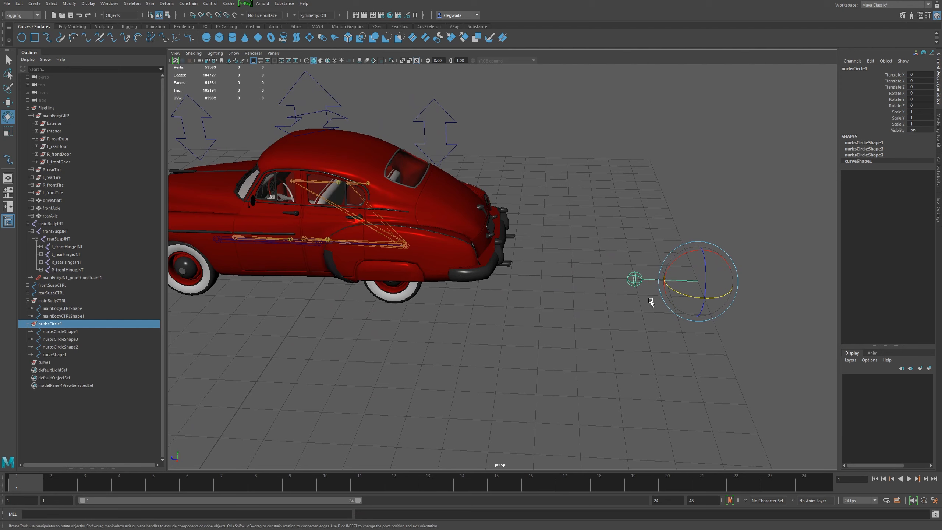
key("ctrl+d")
key("w")
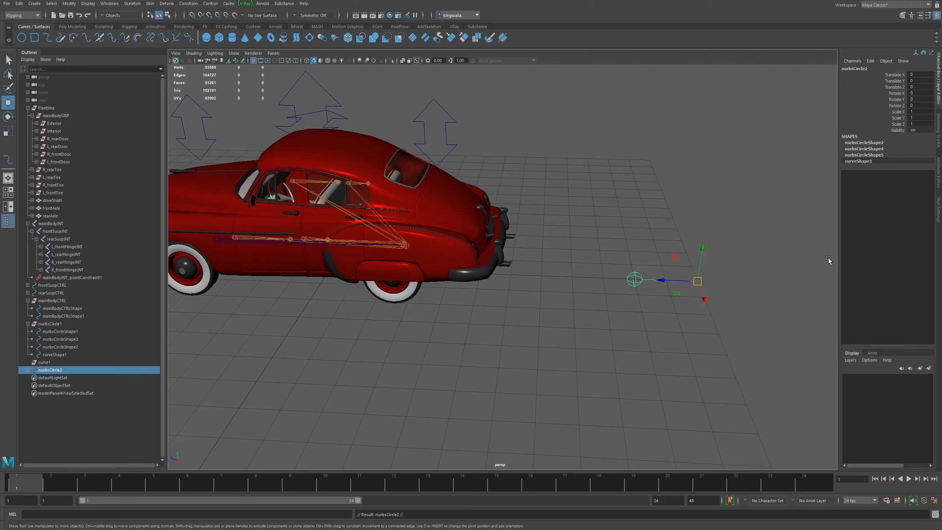
left_click_drag(698, 282, 300, 320)
scroll(281, 345, "up", 3)
middle_click_drag(260, 373, 405, 352, "alt")
Set the duplicated control's Rotate Y to 180 so its sphere points toward the car's rear
key("e")
left_click_drag(382, 337, 429, 333)
double_click(927, 100)
type("1")
key("Return")
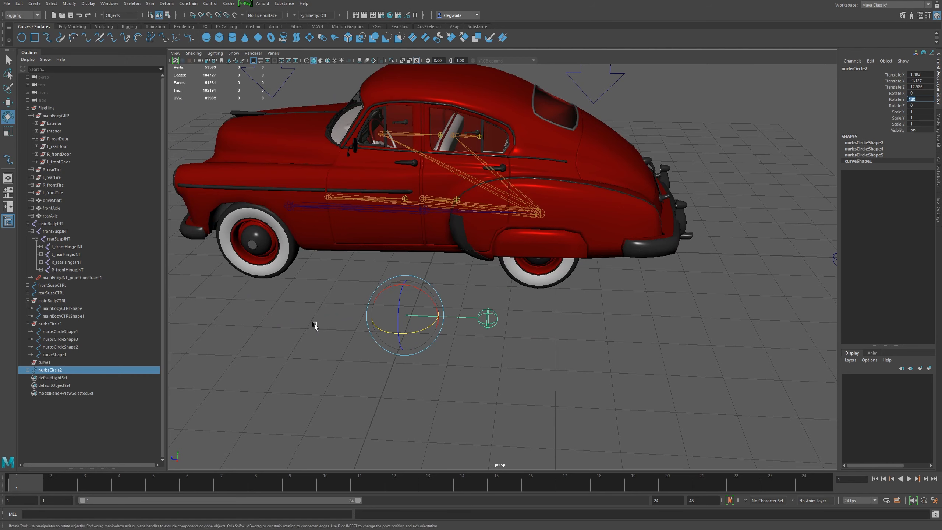
Hide the polygon meshes in the viewport and activate the Move tool for the duplicated control
scroll(472, 406, "up", 5)
left_click_drag(472, 406, 442, 373, "alt")
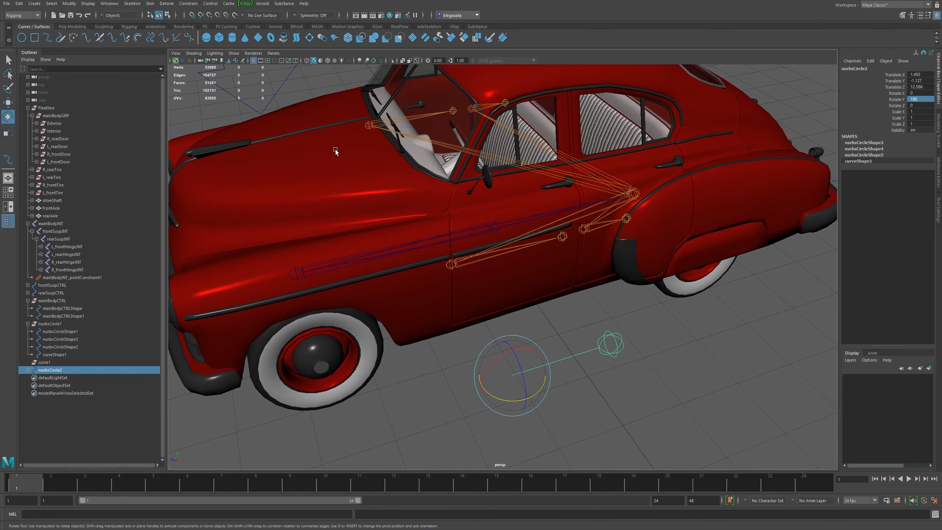
left_click(234, 53)
left_click(248, 132)
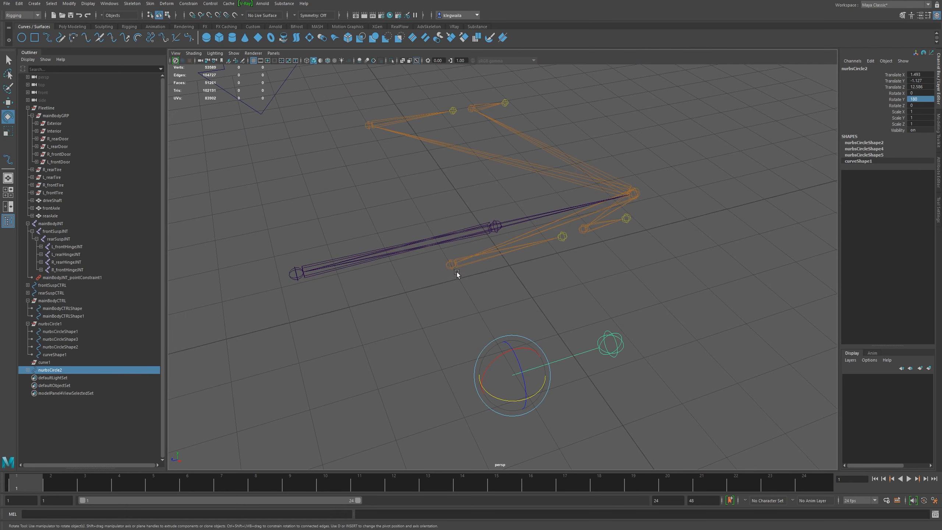
key("w")
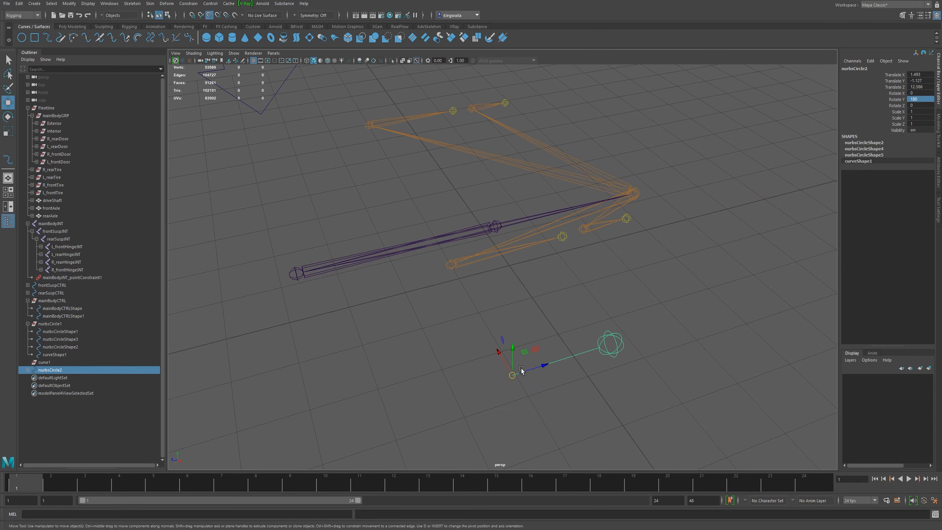
Snap the duplicated control to the left front door's hinge joint and show the polygon meshes again
left_click_drag(511, 378, 451, 266)
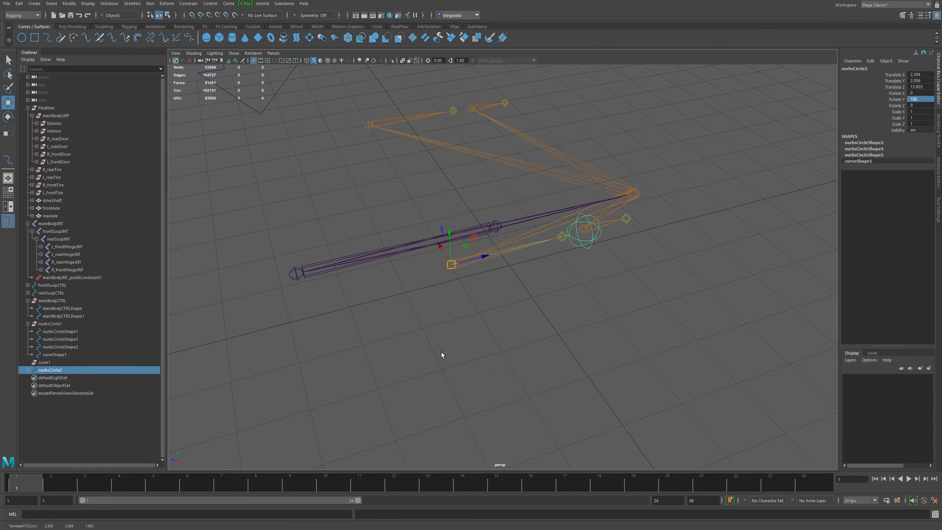
left_click_drag(481, 257, 404, 342, "alt")
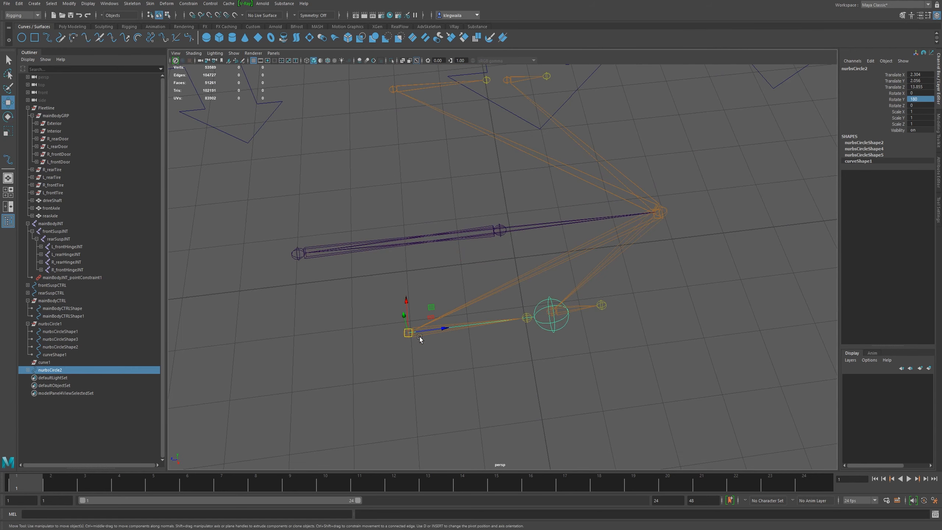
left_click(234, 53)
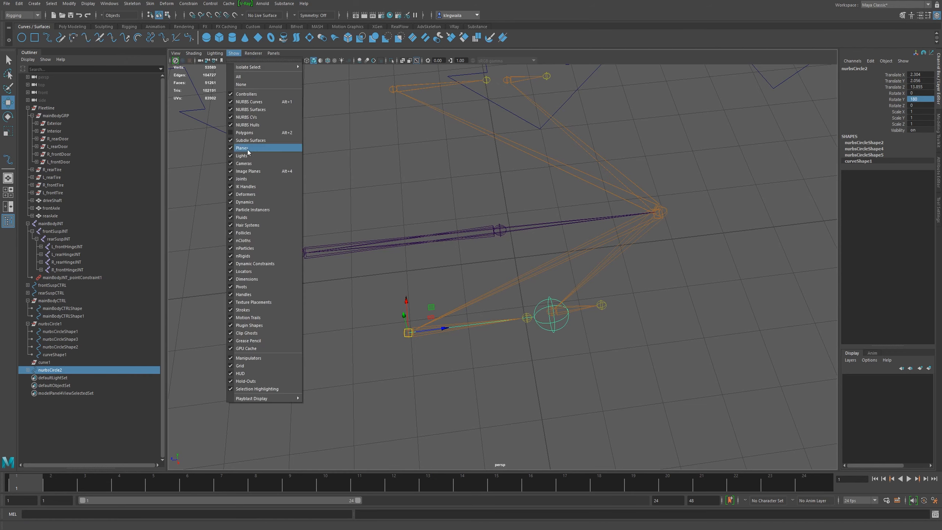
left_click(246, 133)
right_click_drag(449, 313, 491, 364, "alt")
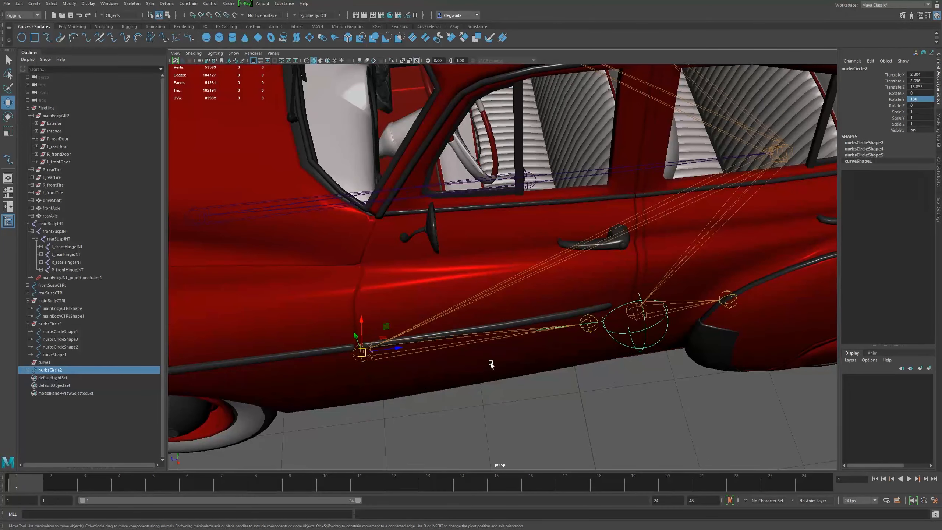
Scale the left front door control uniformly to about 0.741 and rotate it to about 173.068 in Rotate Y, angling its sphere off the door
key("e")
key("r")
left_click_drag(362, 352, 299, 373)
key("w")
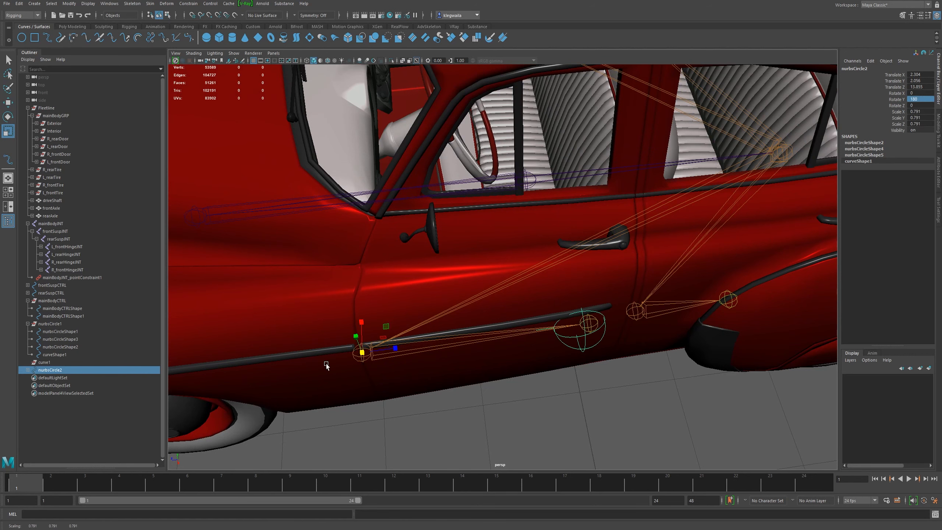
left_click_drag(437, 361, 341, 294, "alt")
key("e")
key("r")
mouse_move(476, 347)
left_mouse_down("alt")
mouse_move(524, 322)
mouse_move(478, 343)
left_mouse_up("alt")
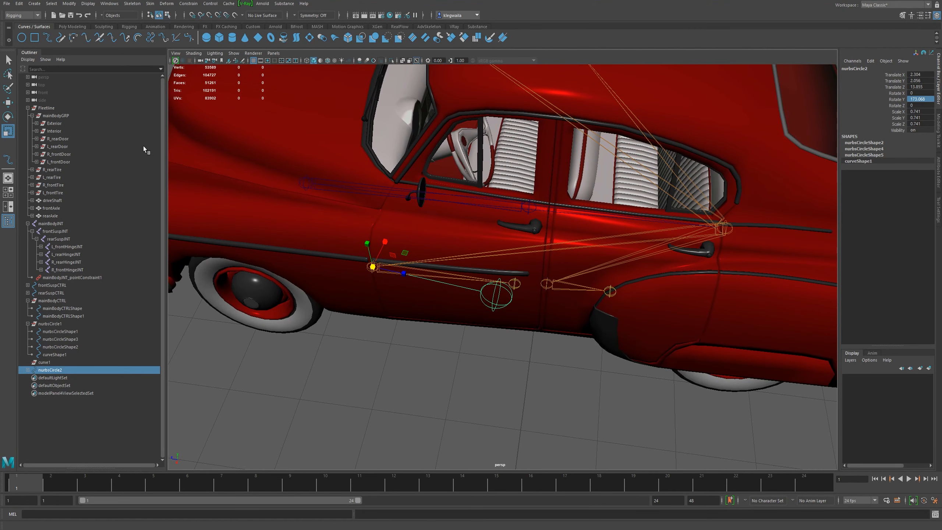
left_click_drag(376, 337, 394, 323, "alt")
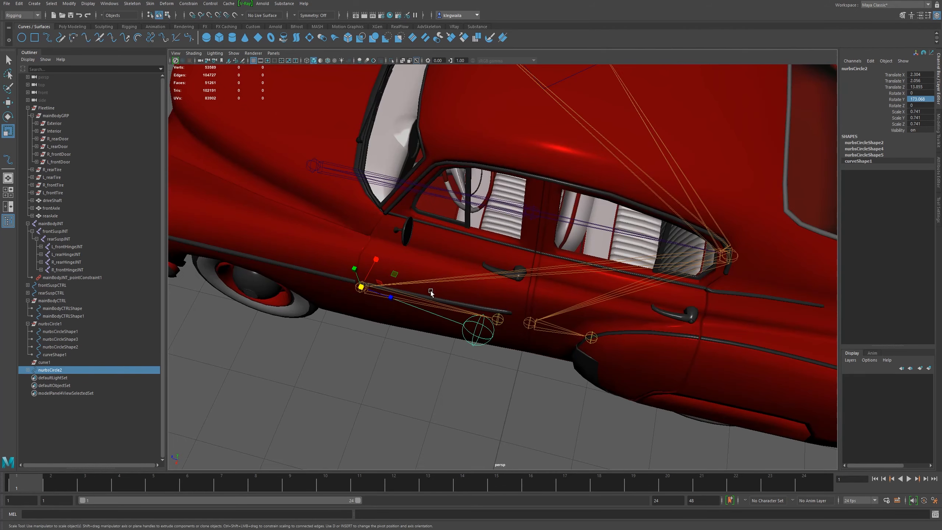
left_click_drag(431, 291, 404, 252, "alt")
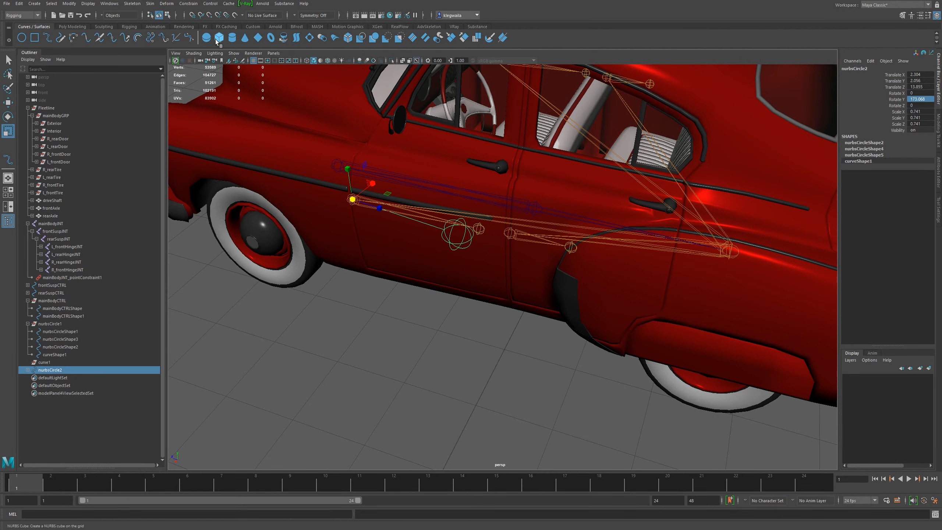
Duplicate the front door control and move the copy near the left rear door's hinge, to about 2.238, 1.984, 11.894
left_click_drag(386, 236, 383, 240, "alt")
key("ctrl+d")
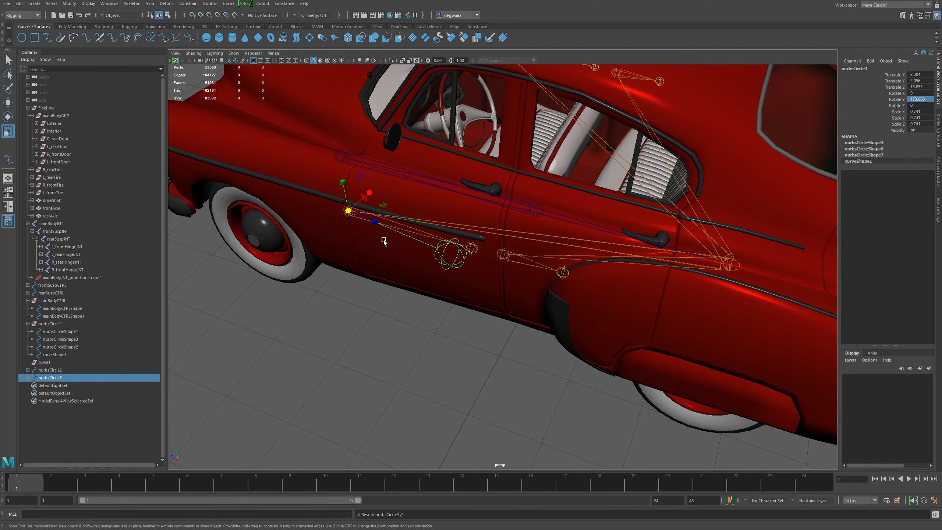
key("w")
left_click_drag(348, 211, 499, 256)
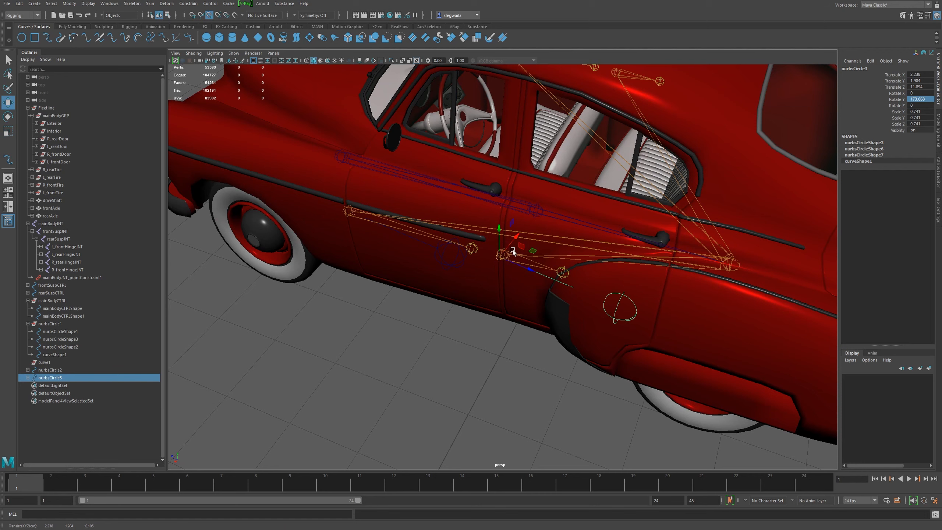
Hide the polygon meshes and snap the copied control exactly onto the left rear door's hinge joint
left_click(234, 53)
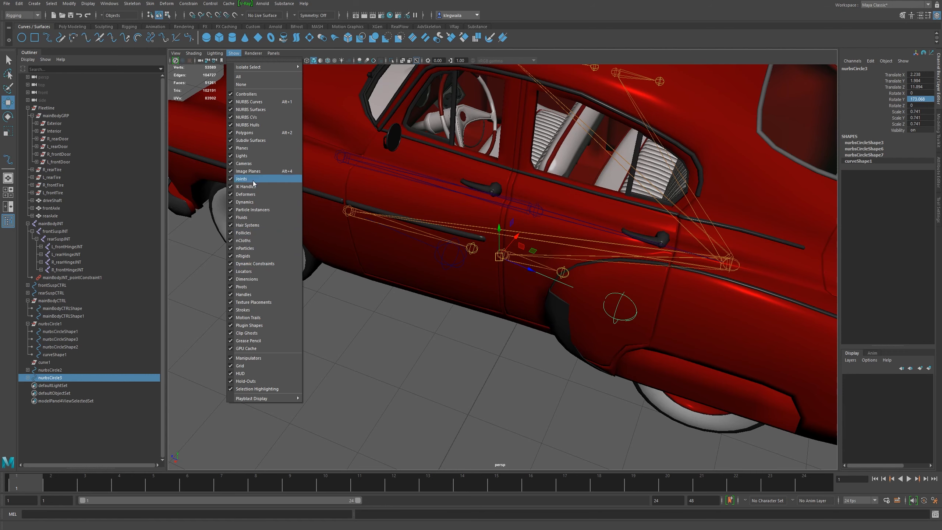
left_click(243, 132)
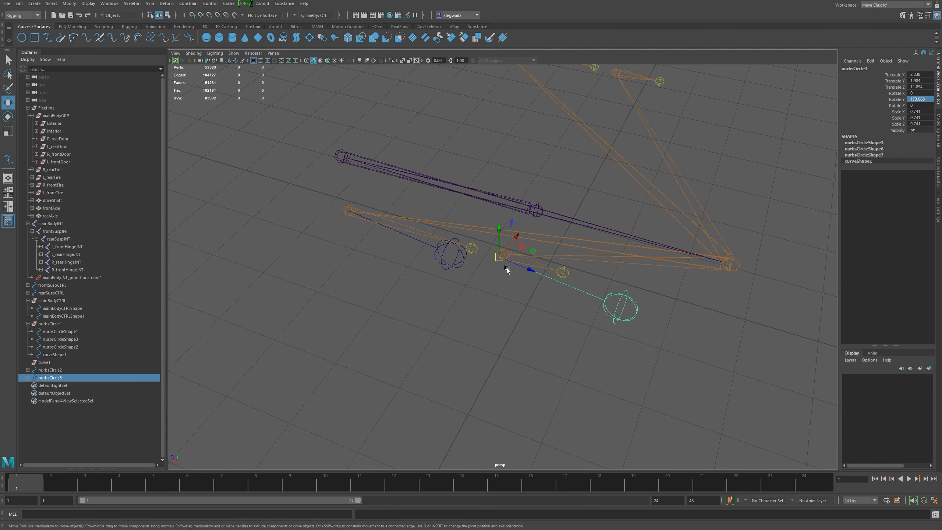
key("v")
left_click_drag(499, 259, 484, 290)
key("ctrl+1")
key("ctrl+1")
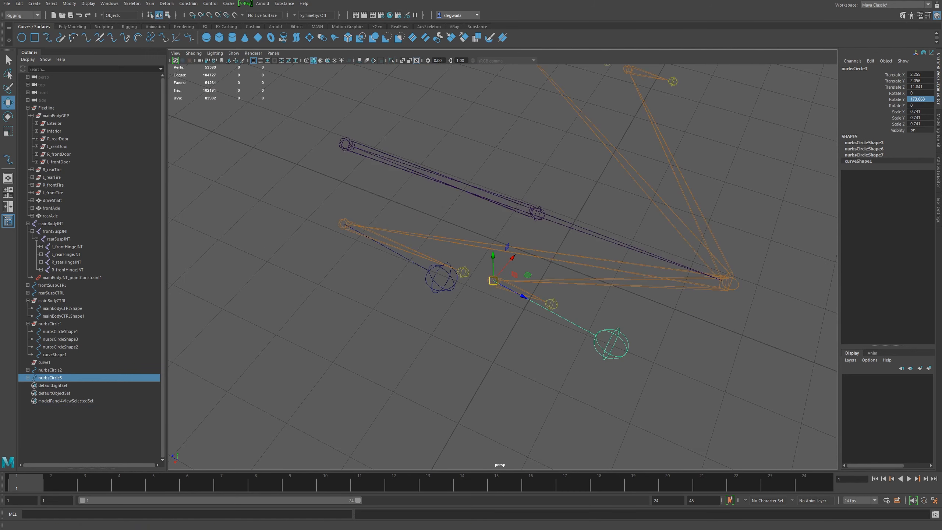
Show the polygon meshes again and rotate the left rear door control to about 169.071 in Rotate Y, keeping it selected
left_click(233, 53)
left_click(256, 132)
right_click_drag(569, 264, 557, 258, "alt")
left_click_drag(556, 258, 584, 265, "alt")
right_click_drag(584, 265, 589, 275, "alt")
middle_click_drag(589, 275, 572, 324, "alt")
left_click_drag(572, 324, 482, 323, "alt")
key("e")
left_click_drag(394, 303, 375, 298)
left_click(352, 251)
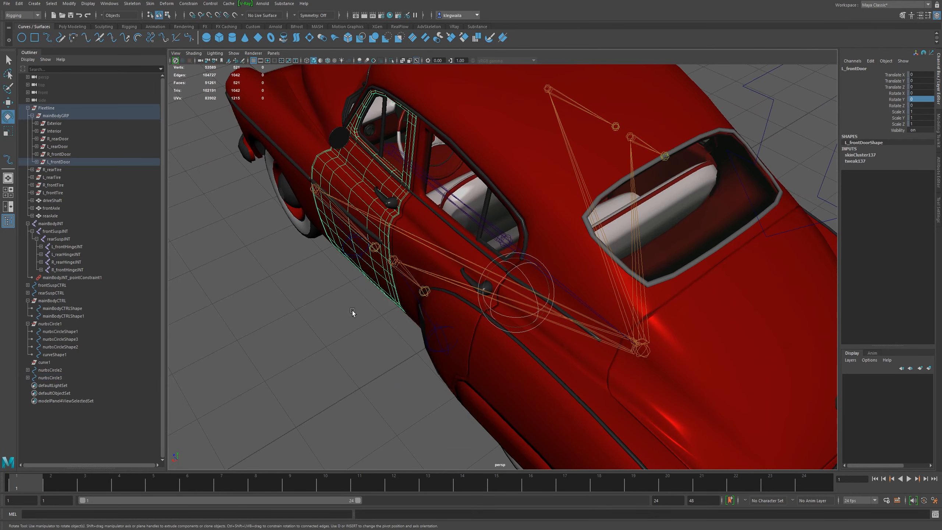
left_click(354, 255)
left_click_drag(367, 286, 408, 315, "alt")
left_click_drag(605, 347, 411, 324, "alt")
left_click(590, 349)
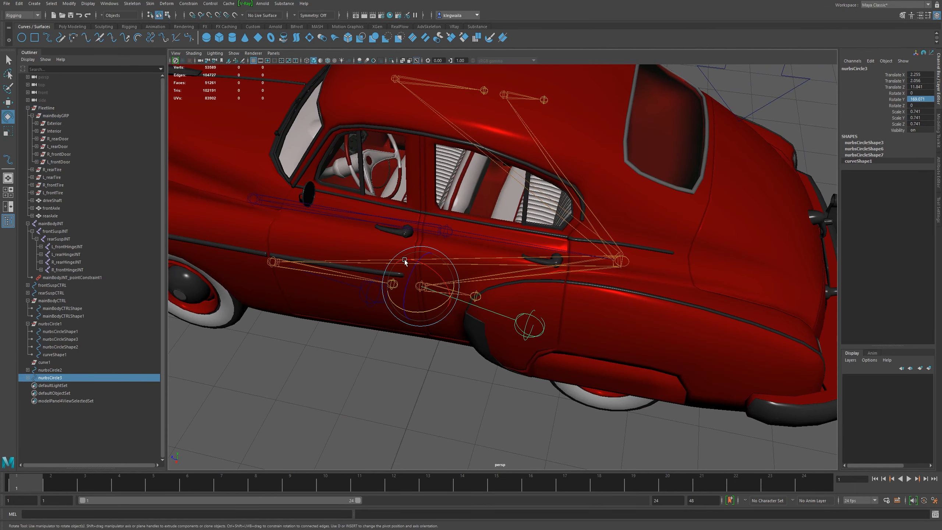
Group the two left door controls together and duplicate the group
left_click(49, 370, "ctrl")
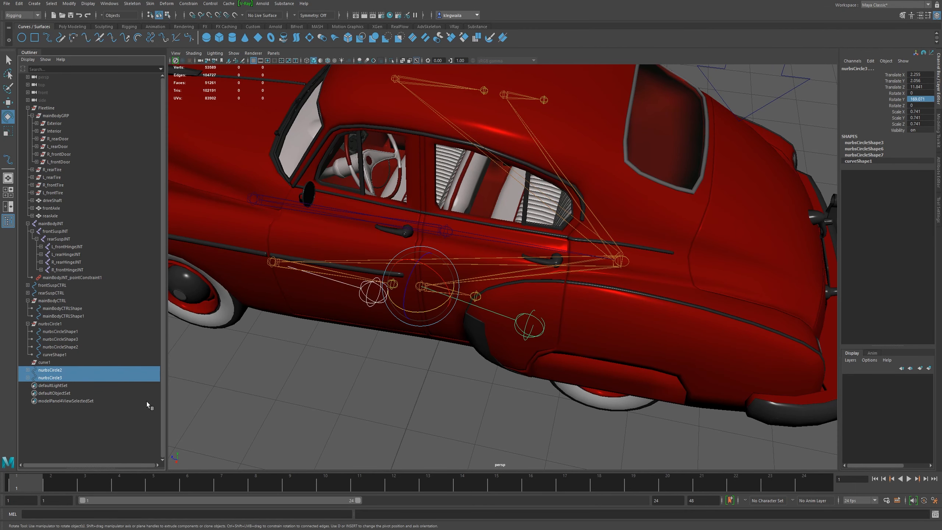
key("ctrl+g")
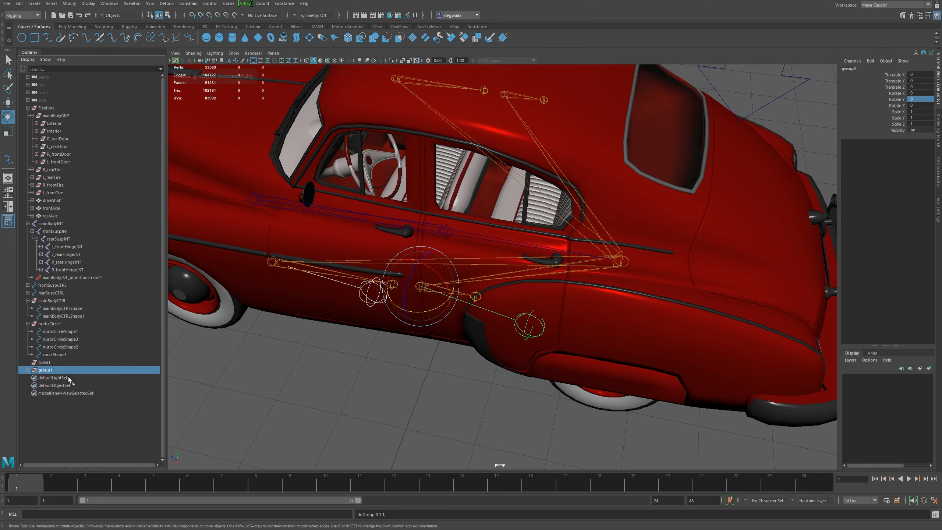
left_click_drag(472, 366, 516, 316, "alt")
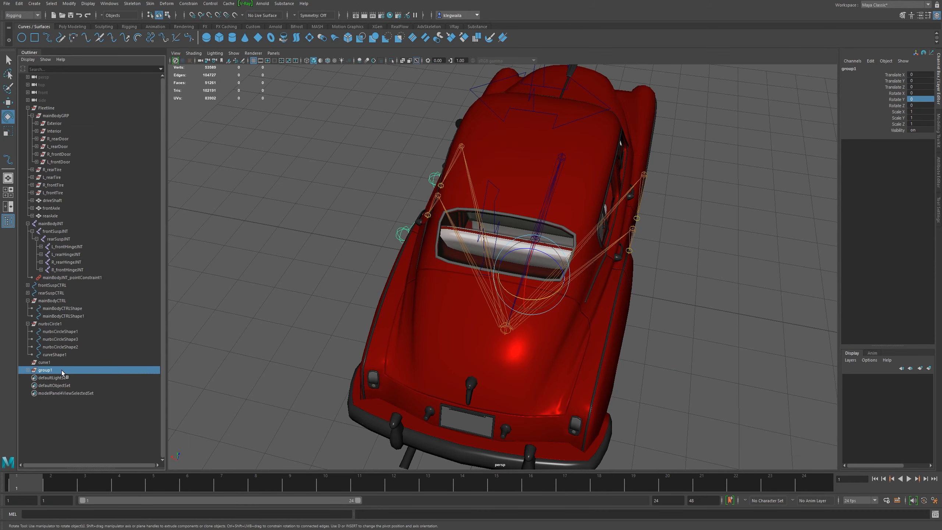
key("ctrl+d")
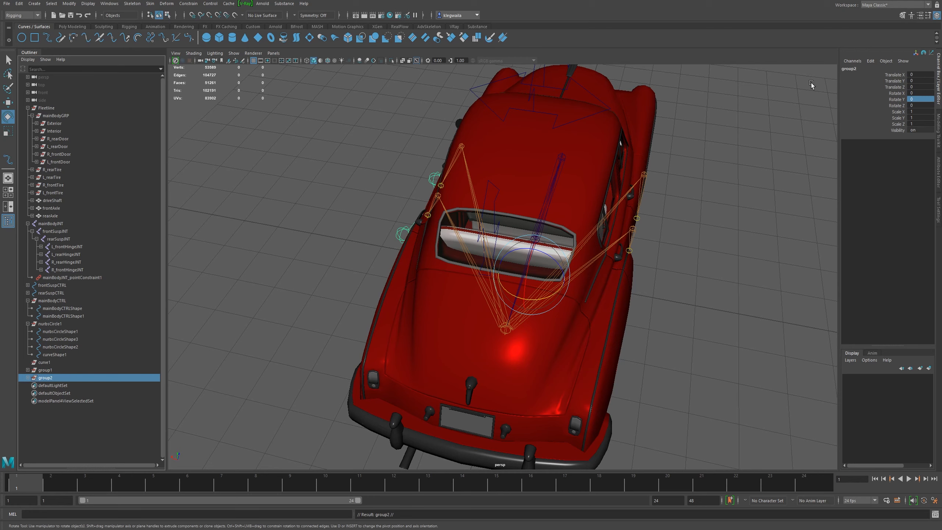
Mirror the duplicated group to the car's right side by setting its Scale X to -1
left_click(907, 112)
left_click(927, 112)
key("Return")
left_click_drag(608, 209, 578, 264, "alt")
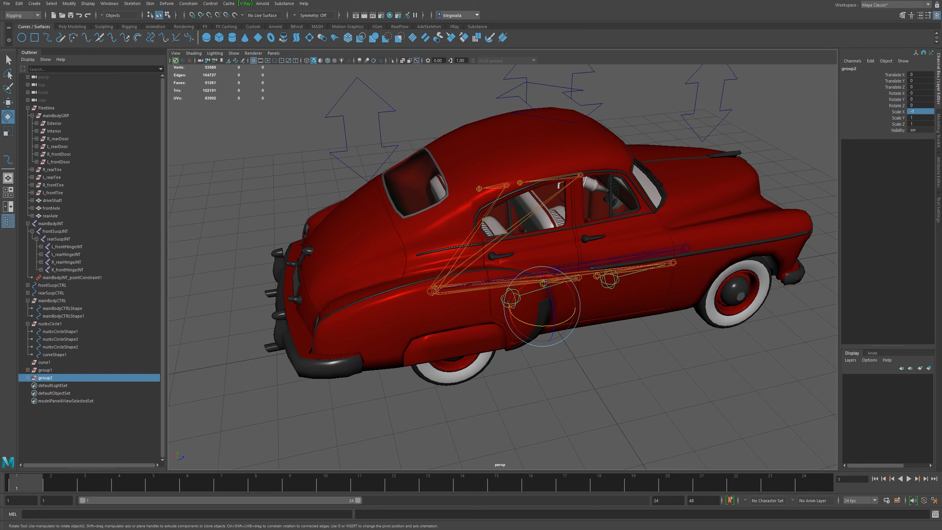
Unparent all four door controls from group1 and group2 and delete the two empty groups
left_click(28, 378)
left_click(27, 370)
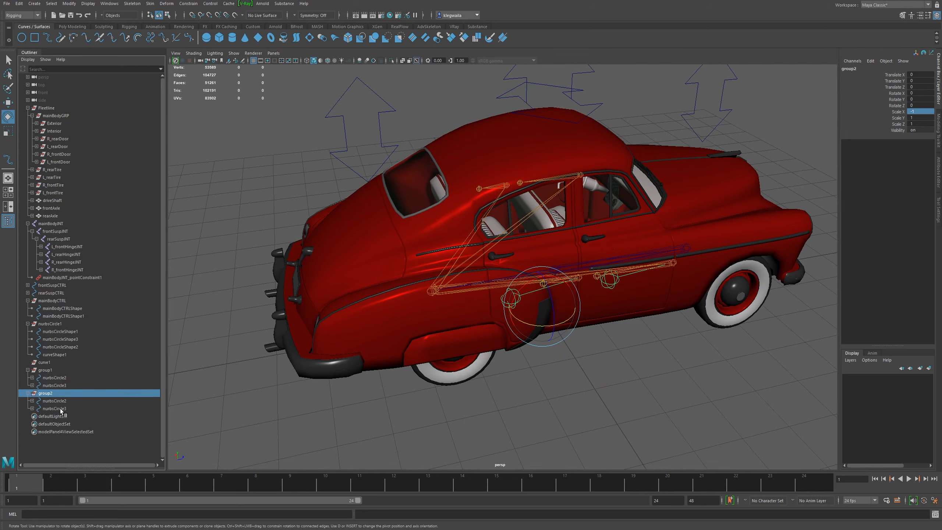
left_click_drag(63, 401, 70, 378)
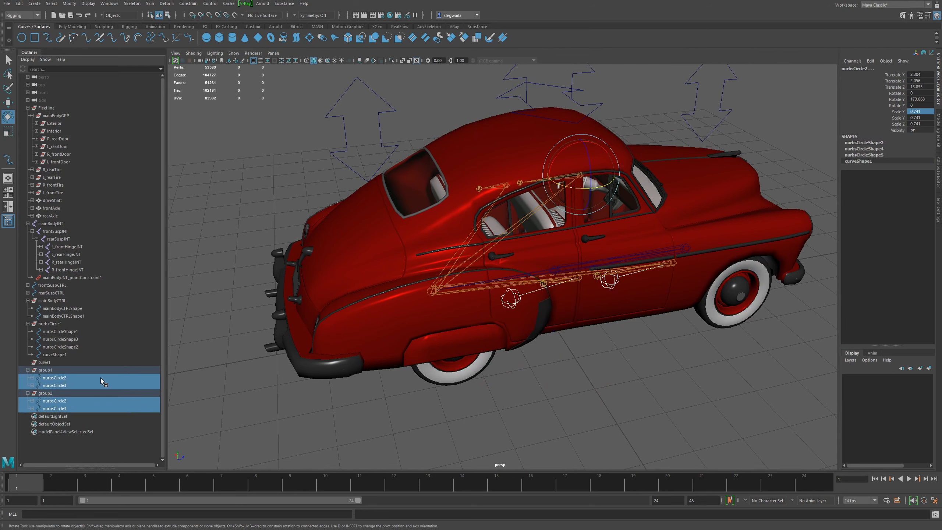
key("shift+p")
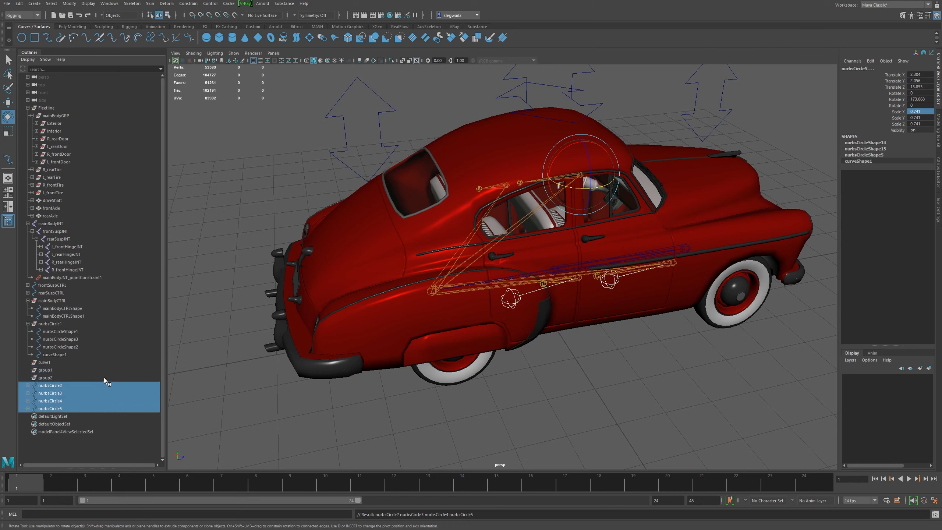
left_click(51, 372)
left_click(46, 378, "shift")
key("Delete")
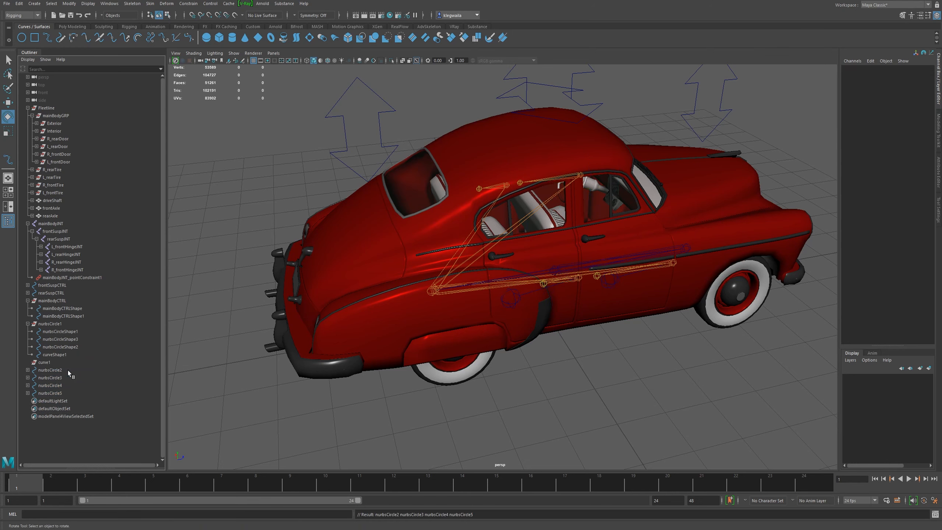
Select the control at the left front door and rename it L_doorCTRL
mouse_move(640, 272)
left_mouse_down("alt")
mouse_move(579, 276)
mouse_move(660, 256)
mouse_move(647, 274)
left_mouse_up("alt")
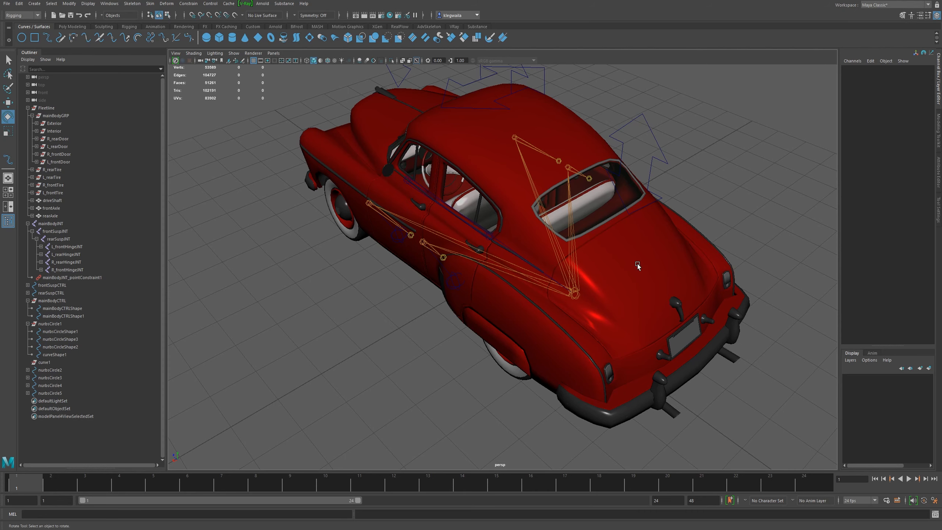
left_click_drag(637, 264, 528, 257, "alt")
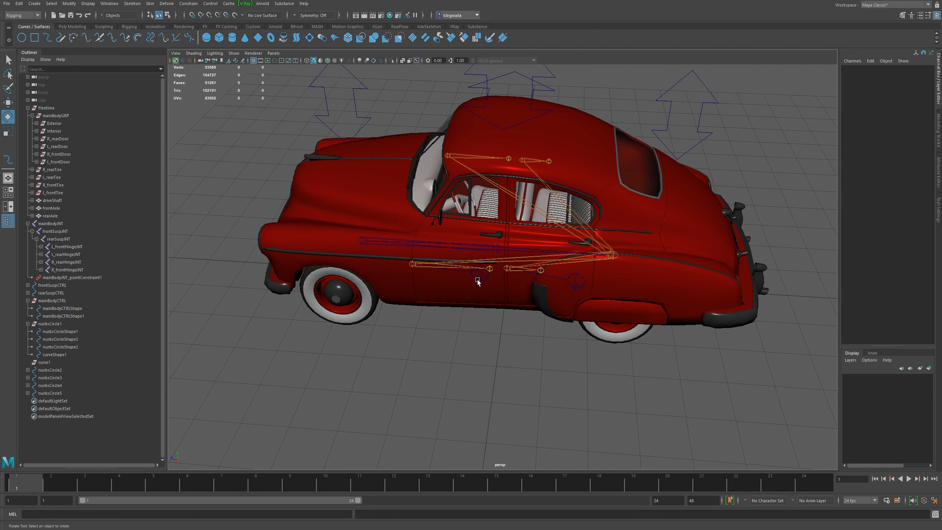
left_click_drag(445, 329, 497, 306, "alt")
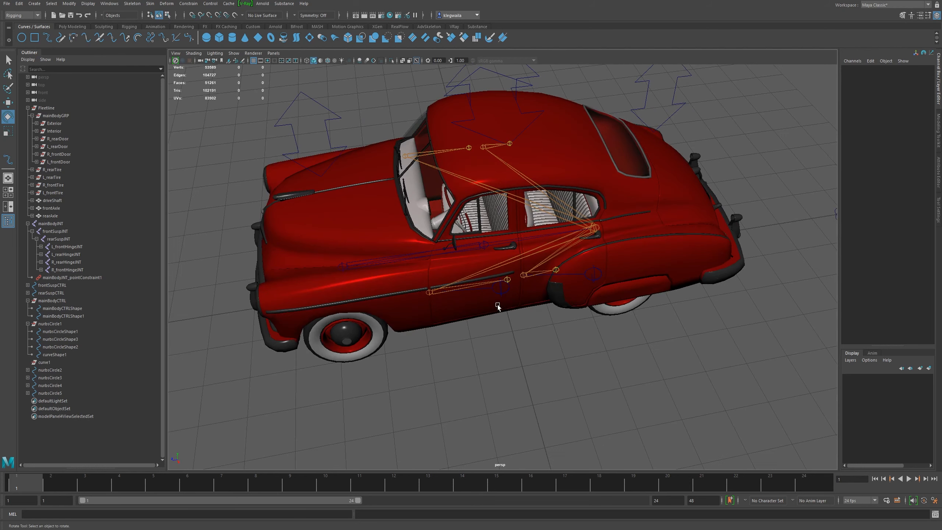
left_click(501, 294)
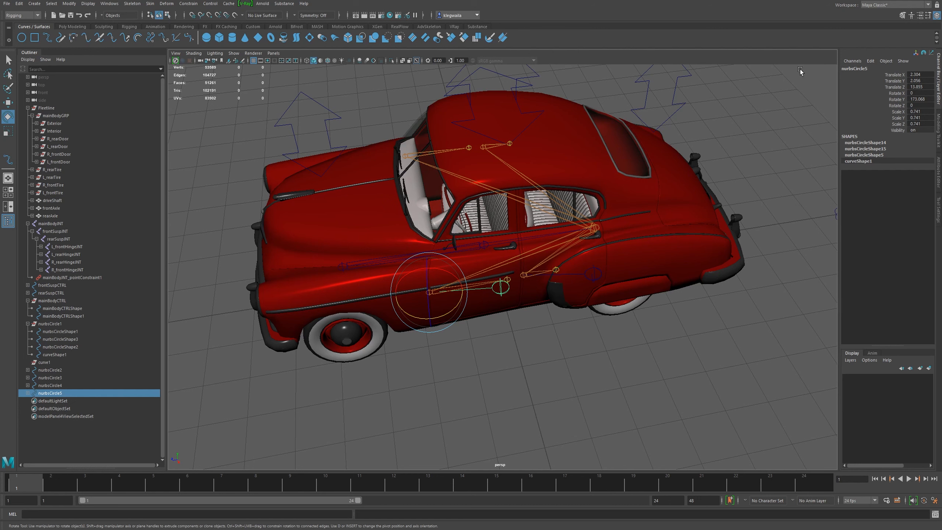
double_click(853, 69)
type("L_d")
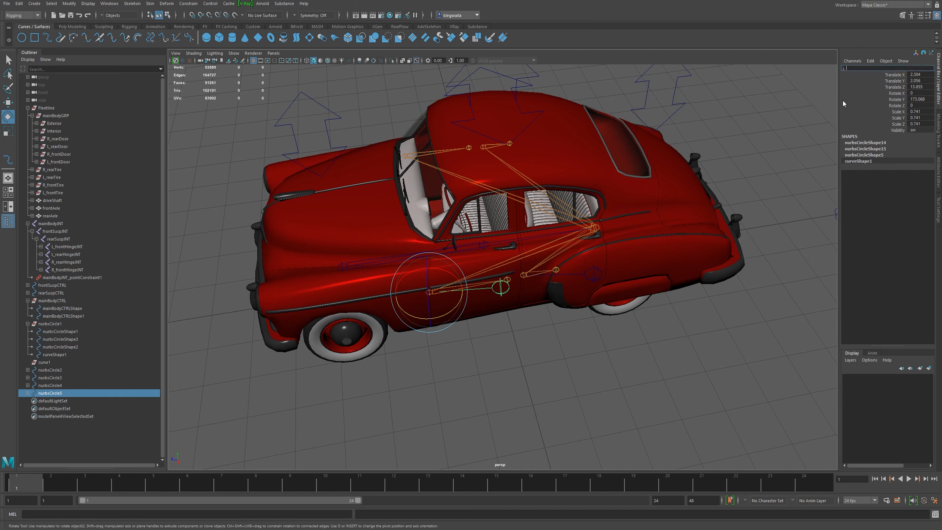
type("oorCTRL")
key("Return")
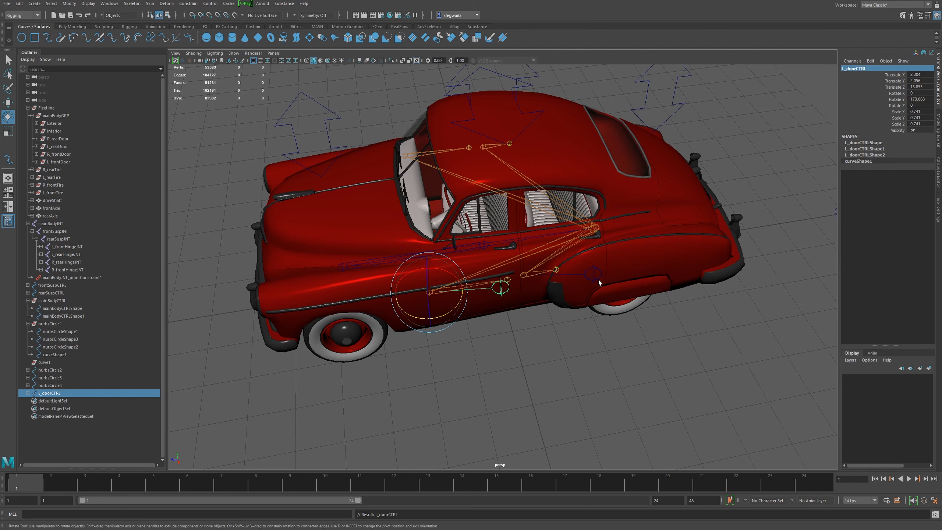
Change the left front door control's name to L_frontDoorCTRL
double_click(850, 68)
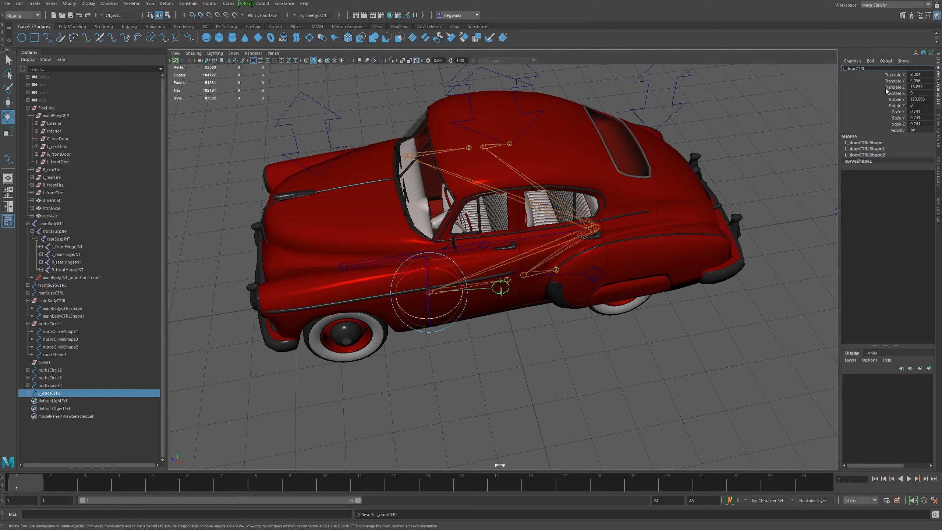
key("Return")
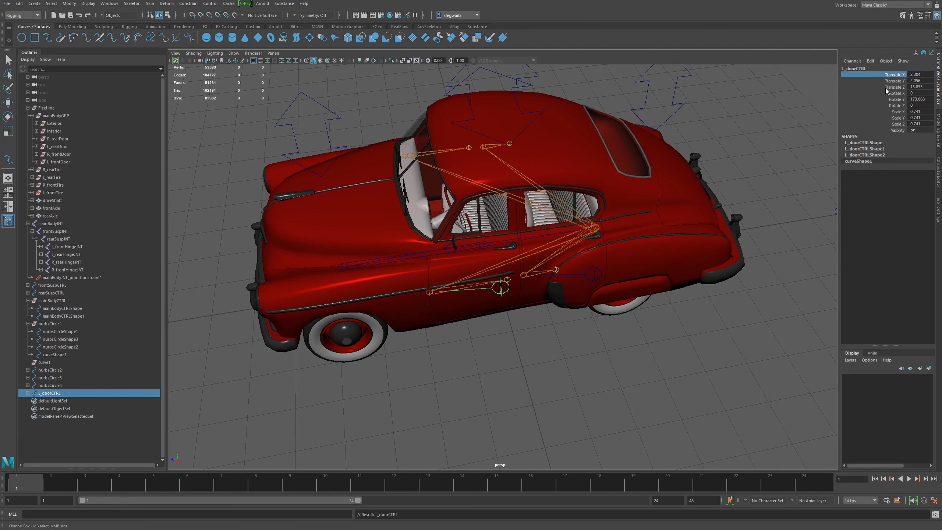
double_click(848, 70)
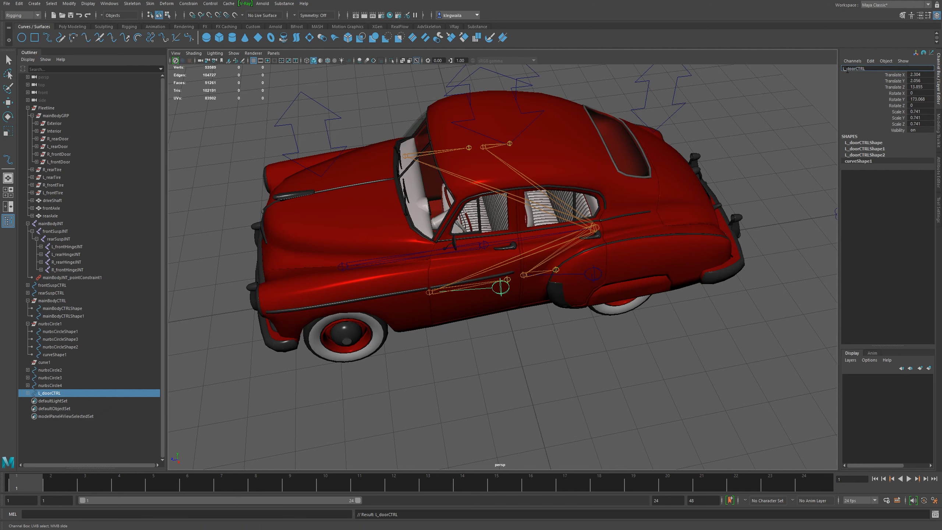
type("front")
key("Delete")
type("D")
key("Return")
Rename the control curve at the right front door as R_frontDoorCTRL
left_click(868, 69)
left_click_drag(433, 334, 583, 412, "alt")
left_click(504, 379)
key("e")
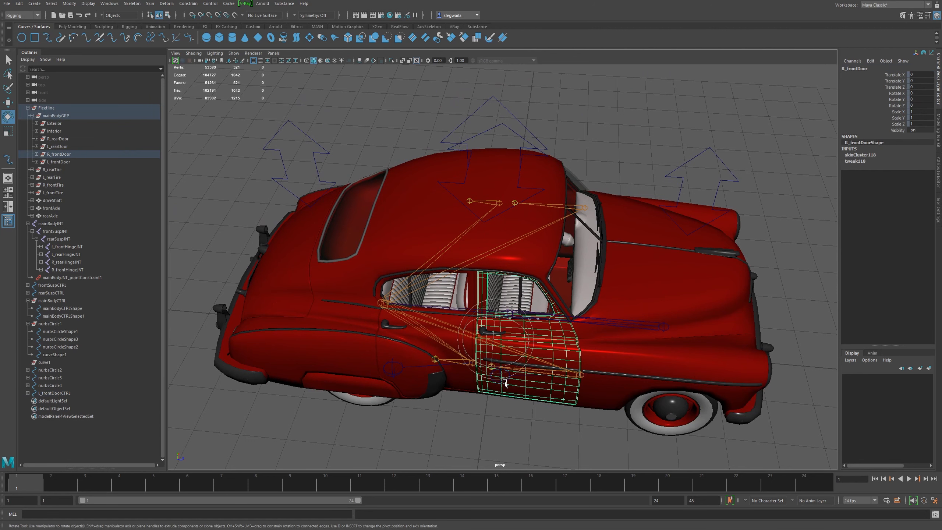
left_click(505, 384)
double_click(851, 68)
type("L_frontDoorCTRL")
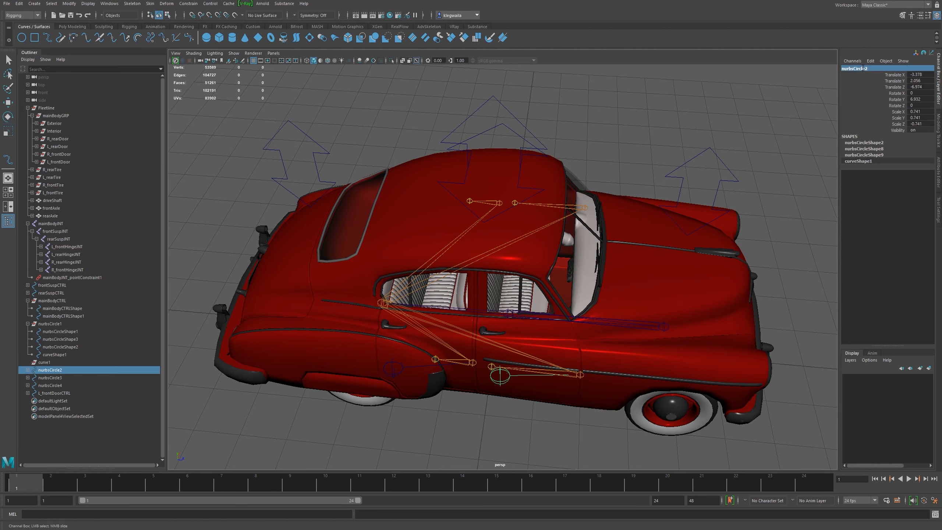
left_click_drag(846, 70, 835, 69)
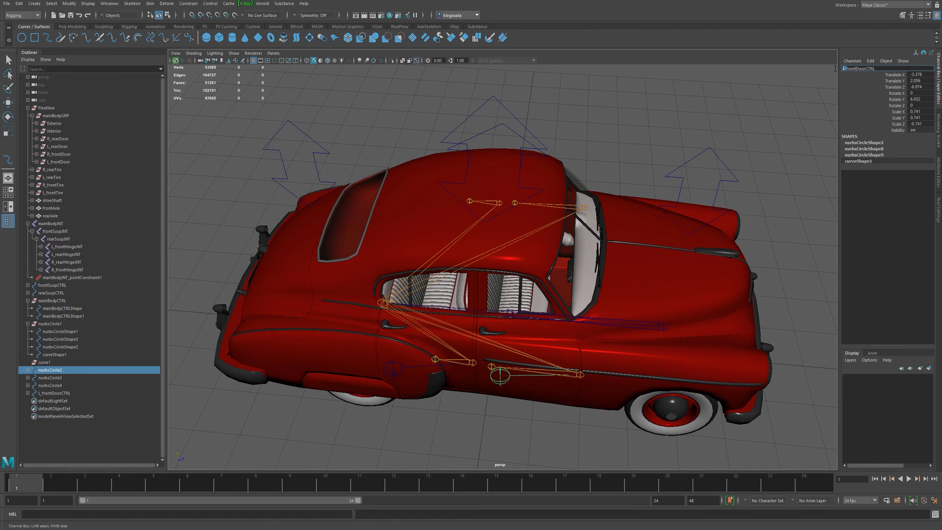
type("R_")
key("Return")
Rename the control curve at the right rear door as R_rearDoorCTRL
left_click(393, 367)
key("e")
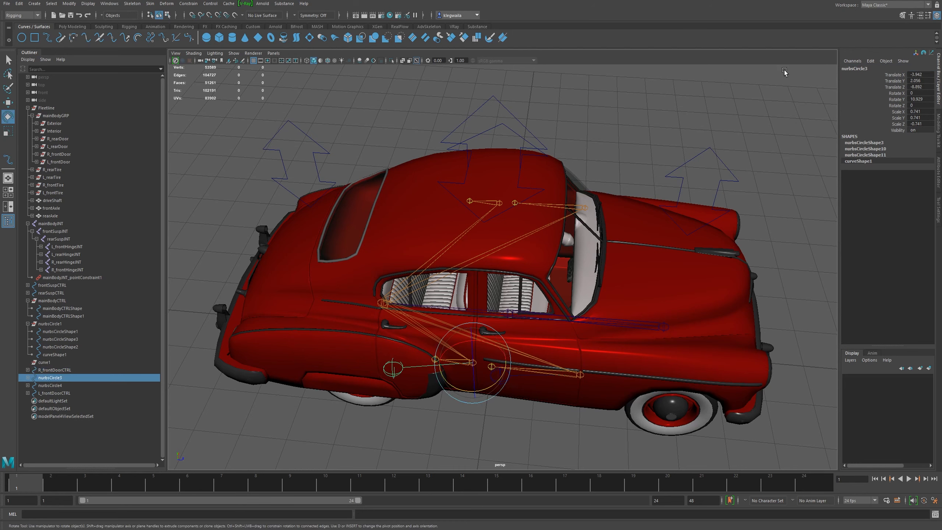
double_click(854, 69)
type("R")
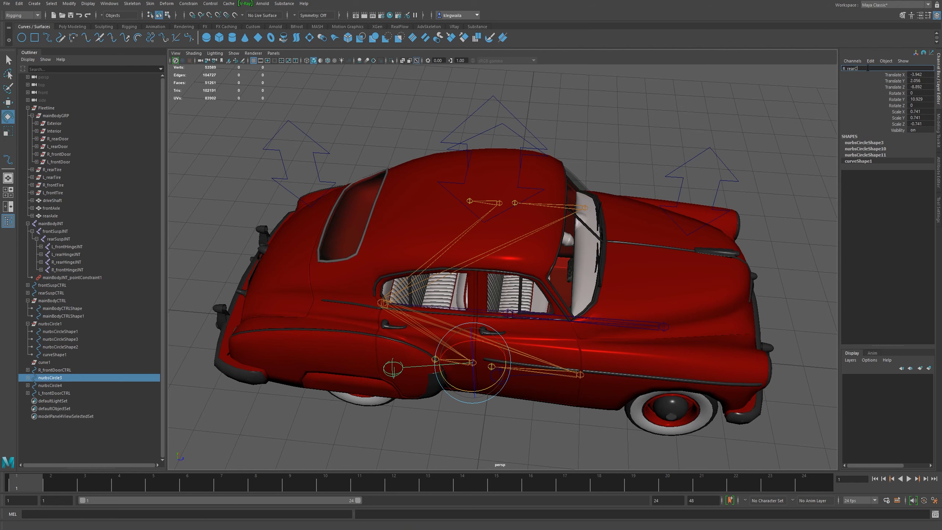
type("_rearDoorCTR")
key("shift+Left")
key("shift+Left")
key("shift+Left")
key("shift+Left")
key("shift+Left")
key("shift+Left")
key("shift+Left")
key("shift+Left")
key("shift+Left")
key("shift+Left")
key("shift+Left")
key("Return")
Rename the control curve at the left rear door as L_rearDoorCTRL
left_click_drag(549, 186, 584, 345, "alt")
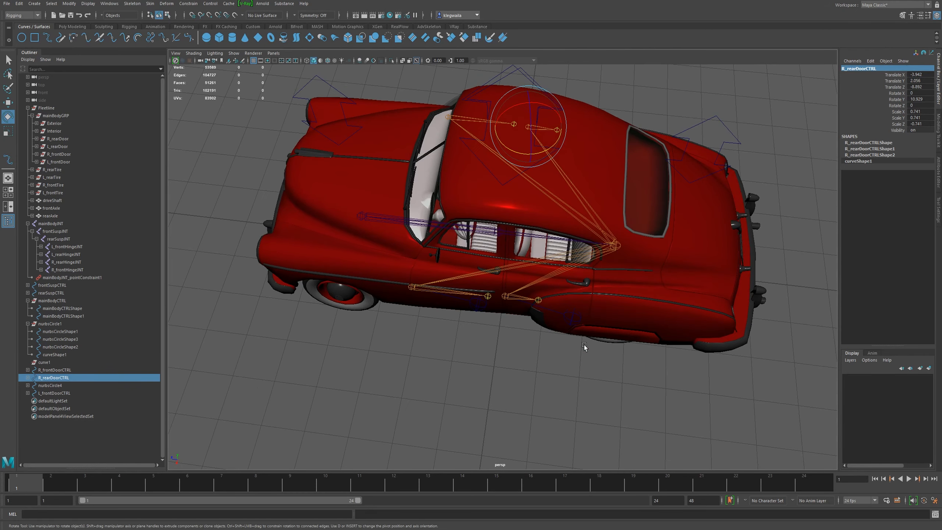
left_click(571, 322)
double_click(851, 70)
type("L")
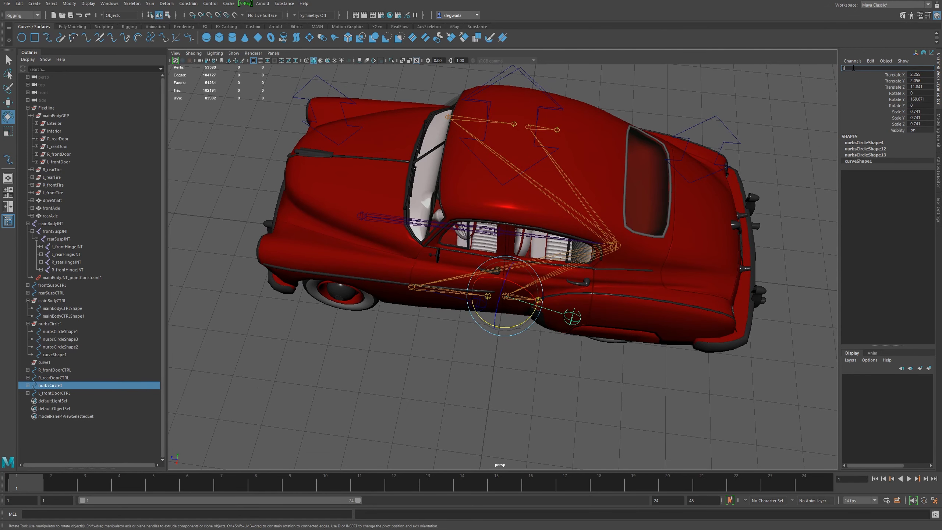
type("_rearDoorCTRL")
key("Return")
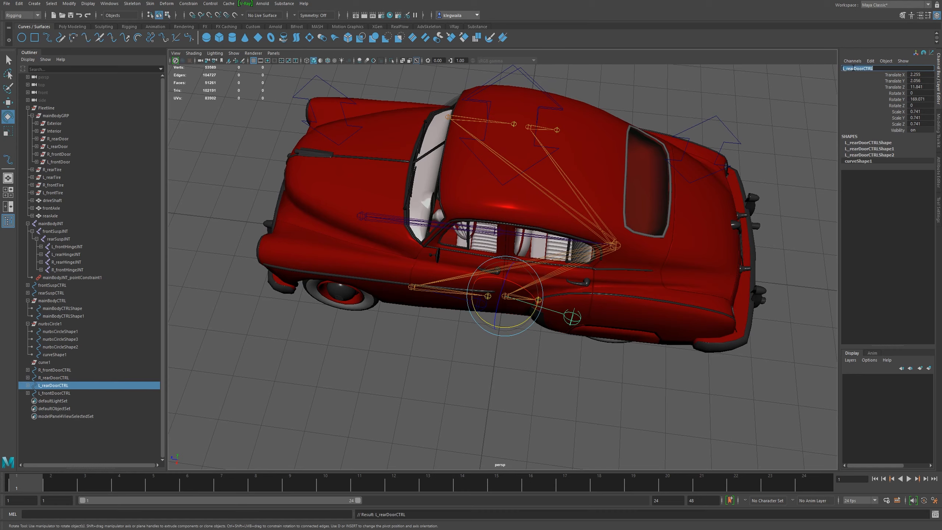
Deselect everything and hide polygons in the perspective view so only the joints and control curves are displayed
left_click_drag(590, 296, 505, 292, "alt")
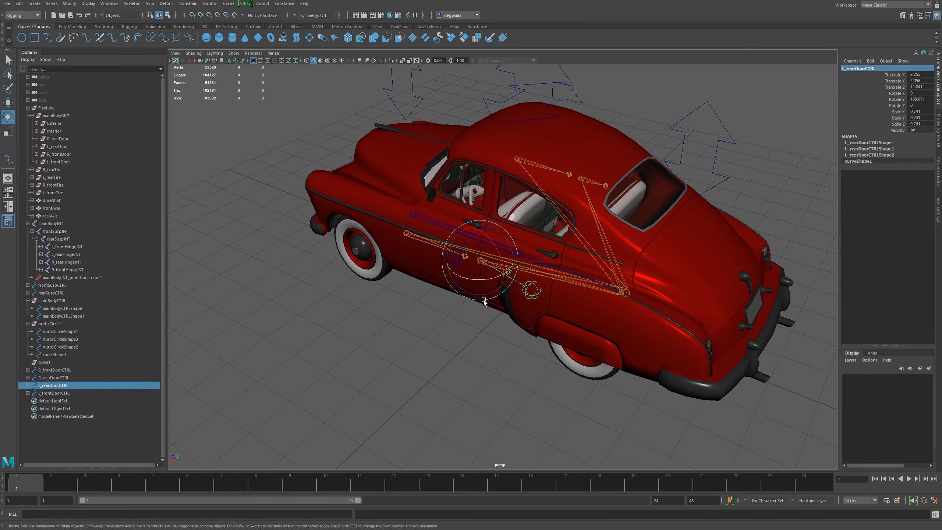
left_click_drag(492, 293, 254, 423, "alt")
left_click(484, 389)
left_click_drag(484, 366, 468, 348, "alt")
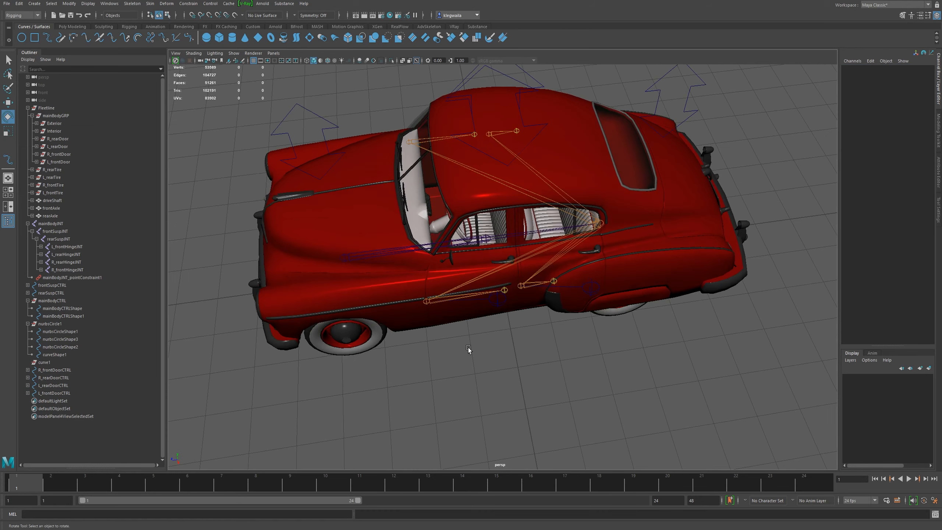
scroll(481, 393, "up", 5)
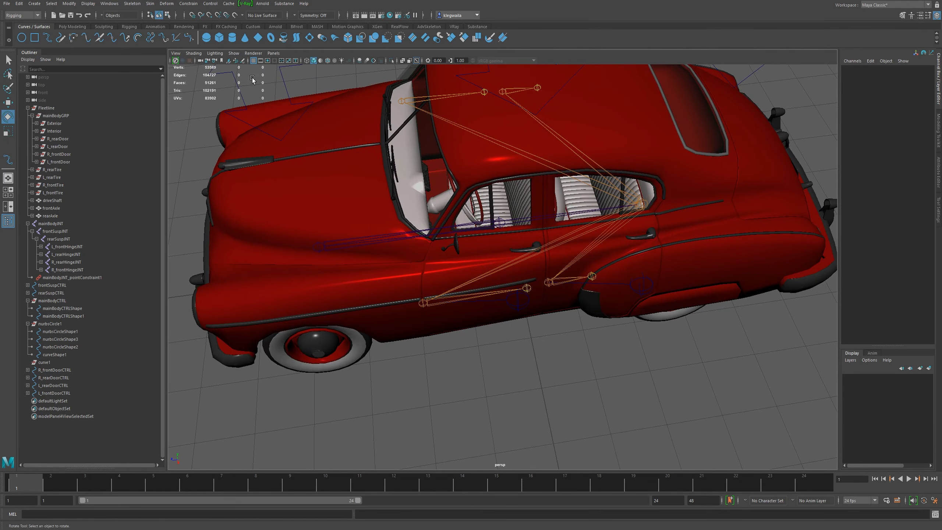
left_click(234, 53)
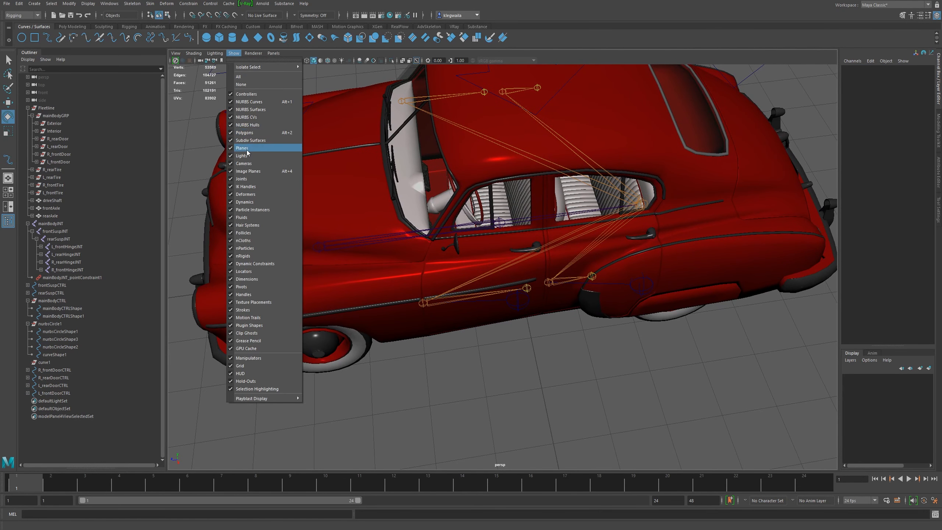
left_click(244, 132)
left_click_drag(630, 371, 648, 336, "alt")
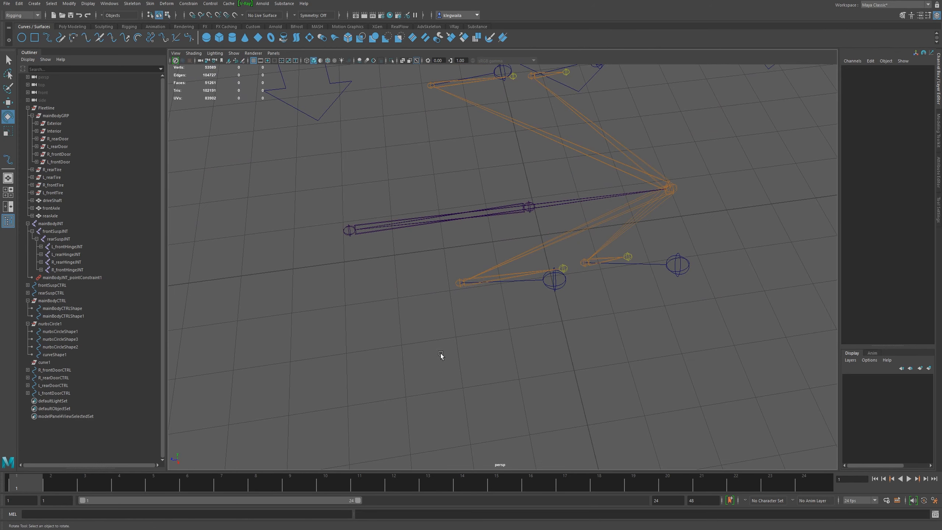
Create an empty group with nothing selected and duplicate it three times, making four null groups
key("ctrl+g")
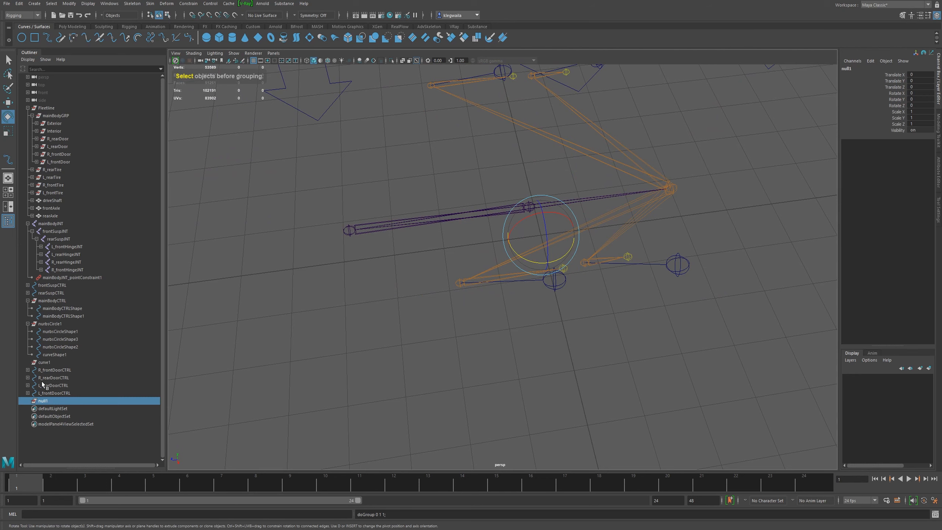
double_click(50, 370)
key("ctrl+c")
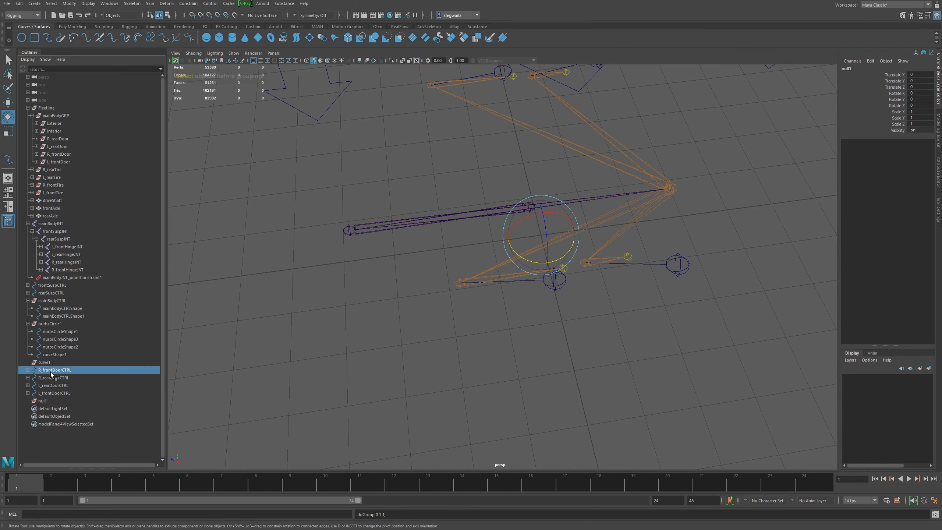
left_click(44, 401)
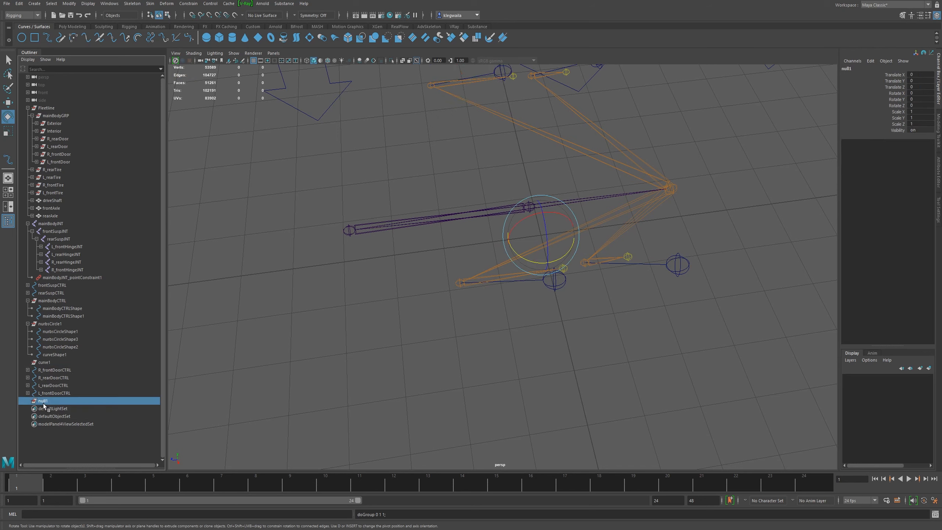
key("ctrl+d")
key("ctrl+d")
key("ctrl+d")
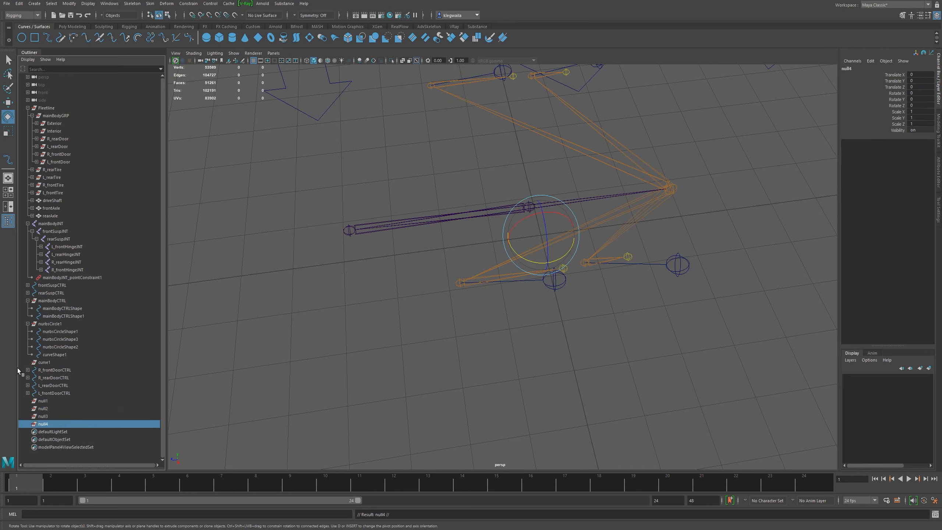
Rename the null1 group as R_frontDoorCTRL_BUFFER, reusing the right front door control's name
left_click(55, 370)
left_click(44, 401)
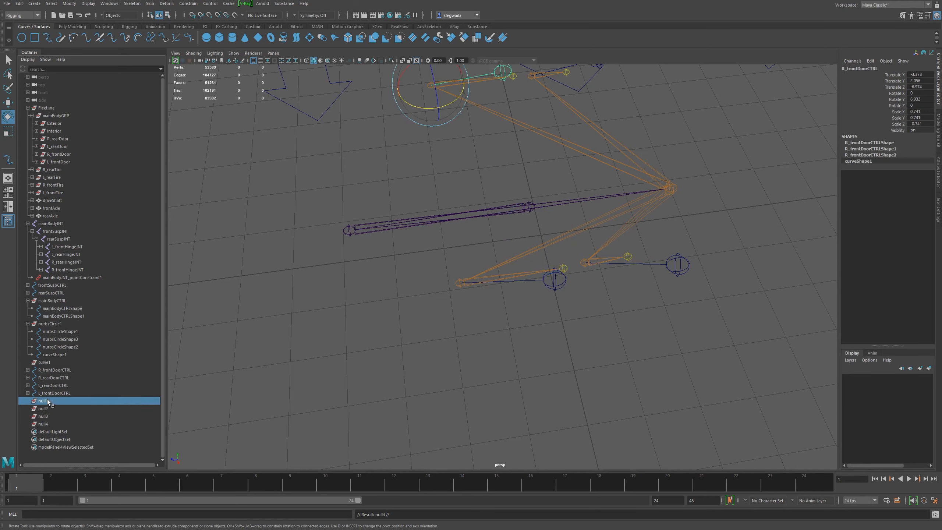
double_click(44, 401)
key("ctrl+v")
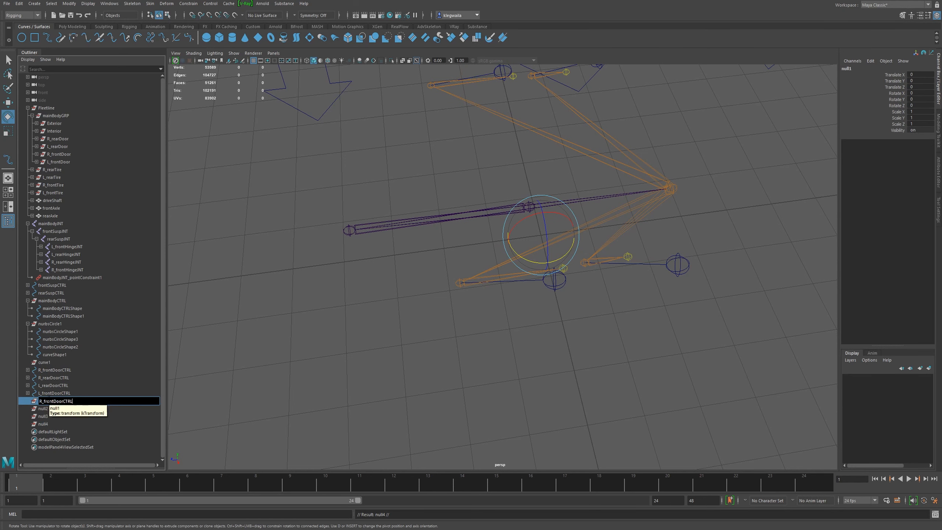
key("Caps_Lock")
type("_BUFFER")
key("Return")
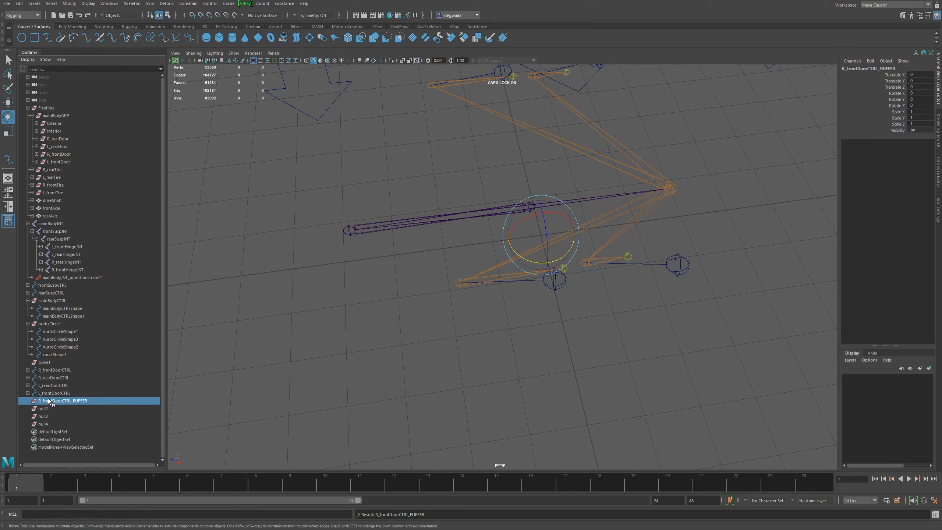
Rename the null2 group as R_rearDoorCTRL_BUFFER, with the BUFFER suffix in capitals
double_click(59, 378)
key("ctrl+c")
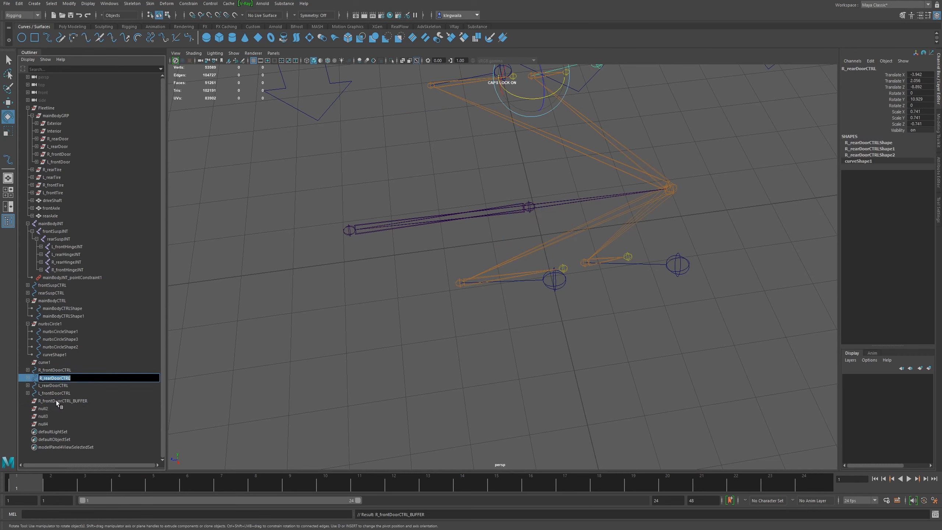
double_click(43, 408)
key("ctrl+v")
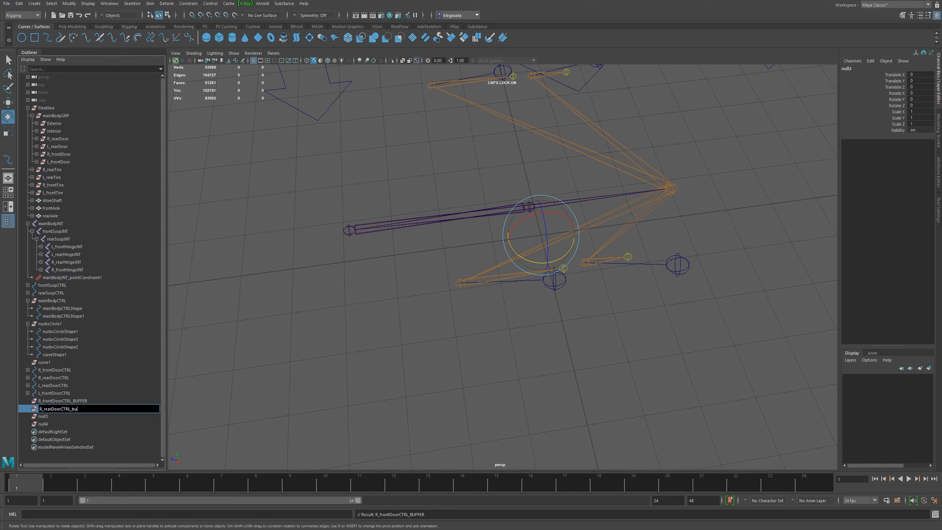
type("_buffer")
key("Return")
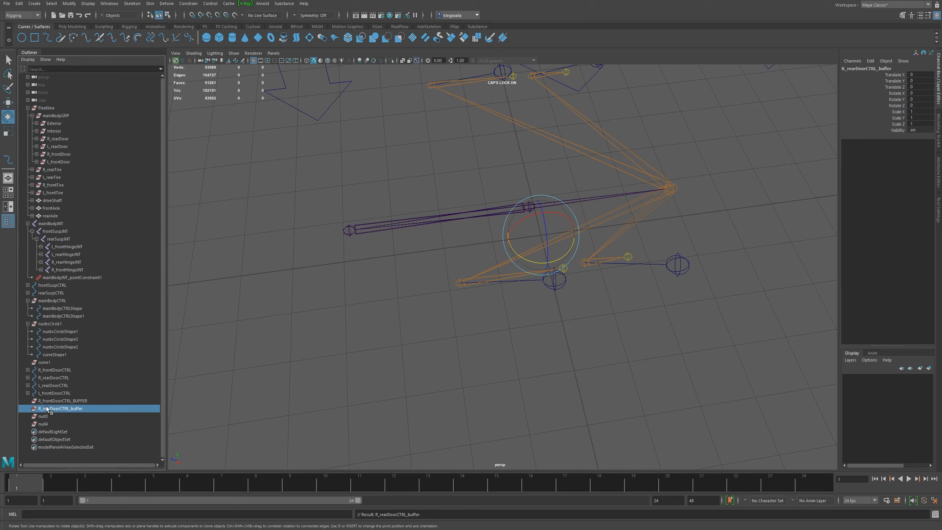
double_click(92, 409)
left_click_drag(72, 408, 139, 410)
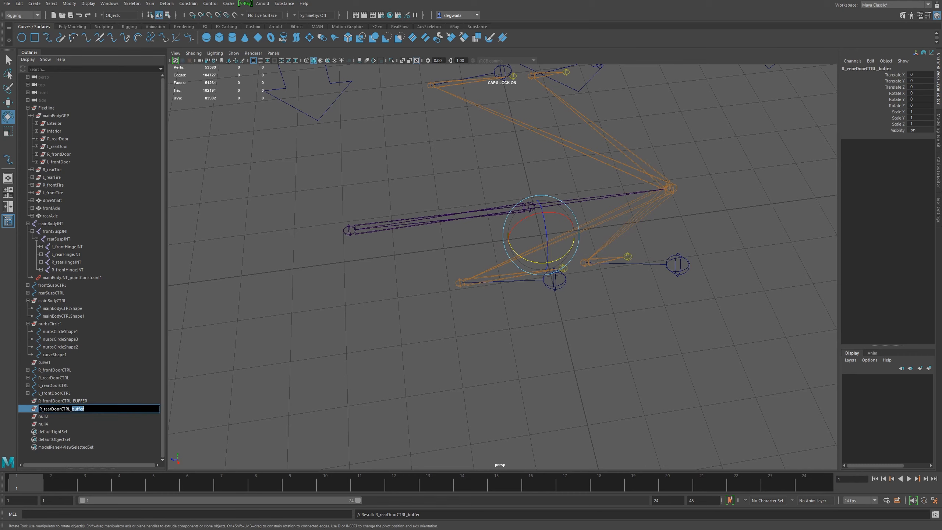
type("BUFFER")
key("Return")
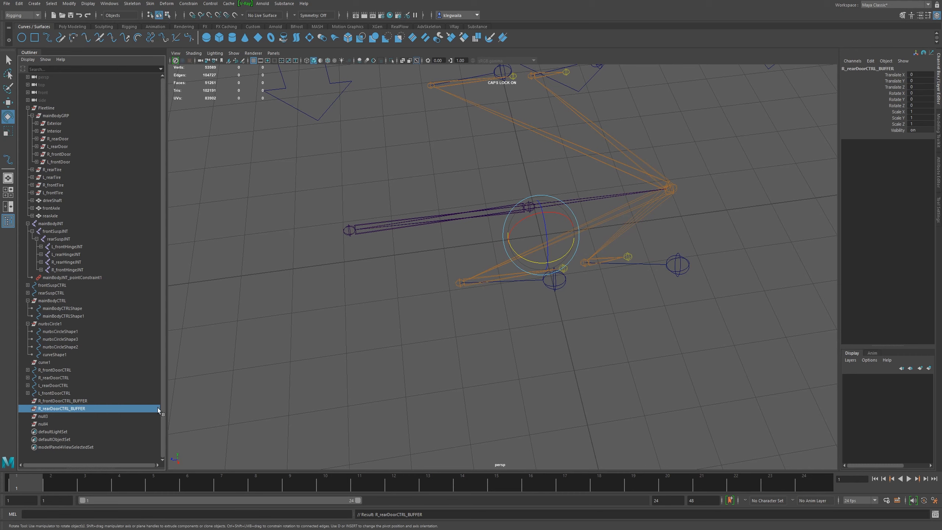
Rename the null3 group as L_rearDoorCTRL_BUFFER, reusing the left rear door control's name
double_click(54, 386)
key("ctrl+c")
double_click(50, 416)
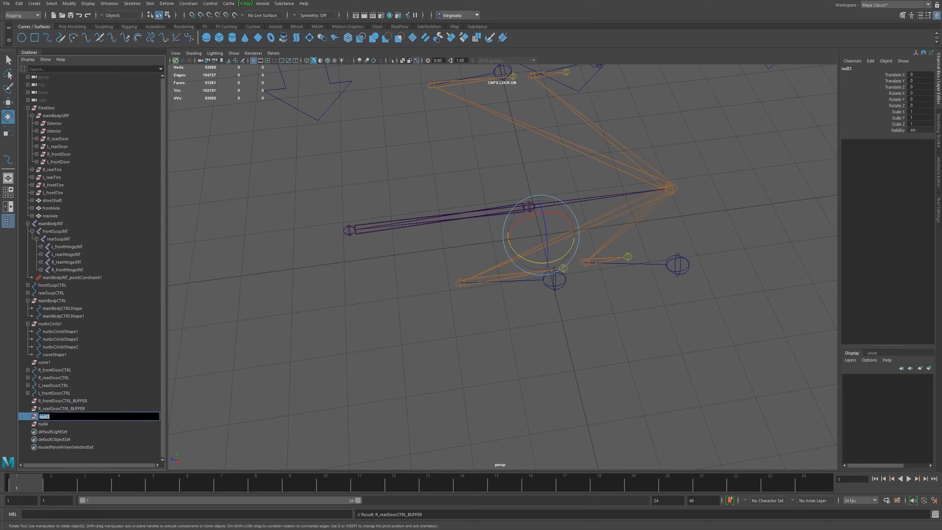
key("ctrl+v")
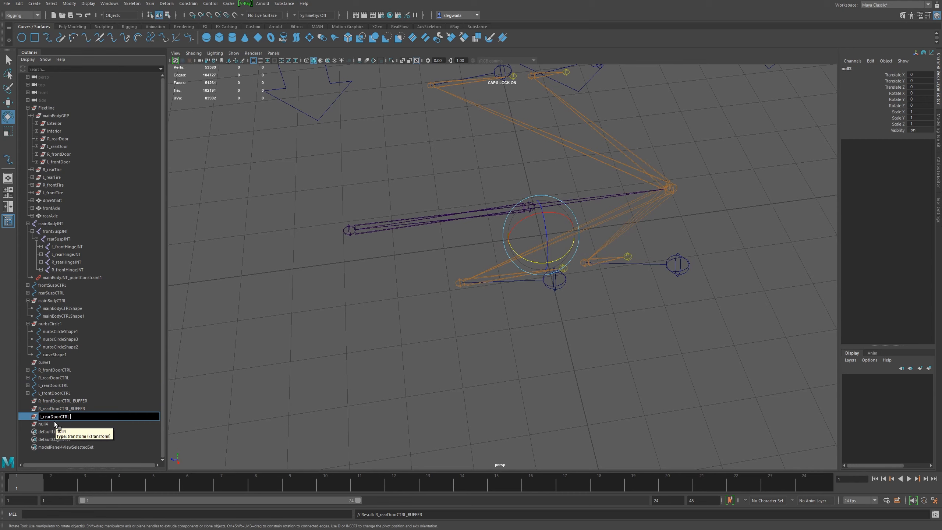
type("BUFFER")
key("Return")
Rename the null4 group as L_frontDoorCTRL_BUFFER, reusing the left front door control's name
double_click(54, 393)
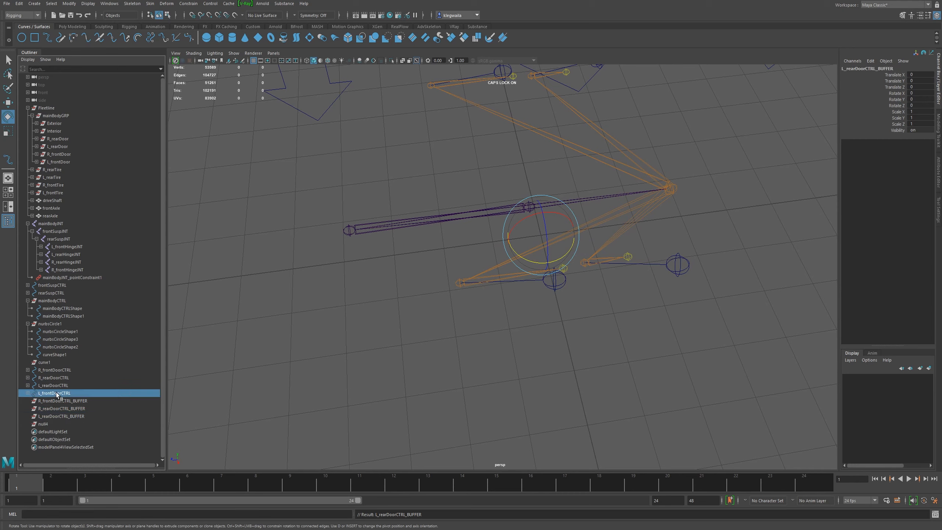
key("ctrl+c")
double_click(46, 424)
key("ctrl+v")
type("_BUFFER")
key("Return")
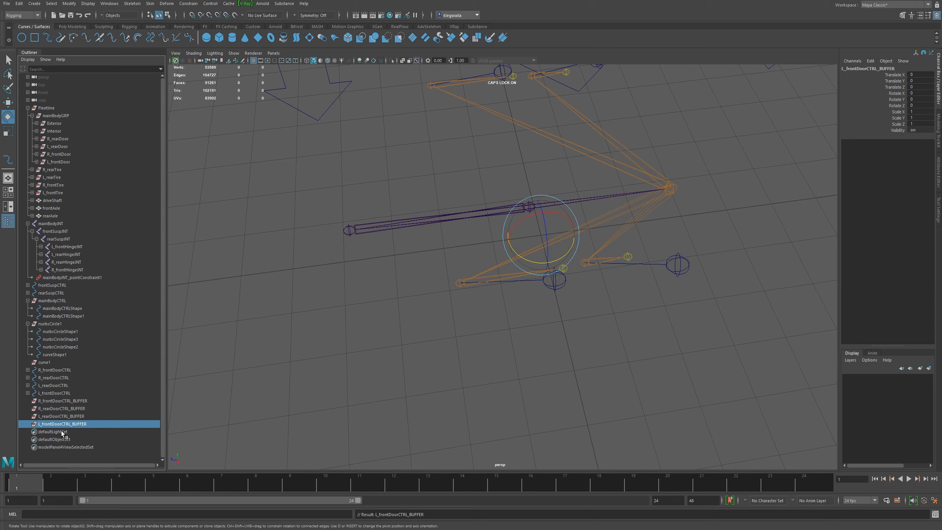
Move R_frontDoorCTRL_BUFFER with point snapping onto the right front door's hinge joint
left_click(55, 400)
left_click_drag(619, 287, 413, 343, "alt")
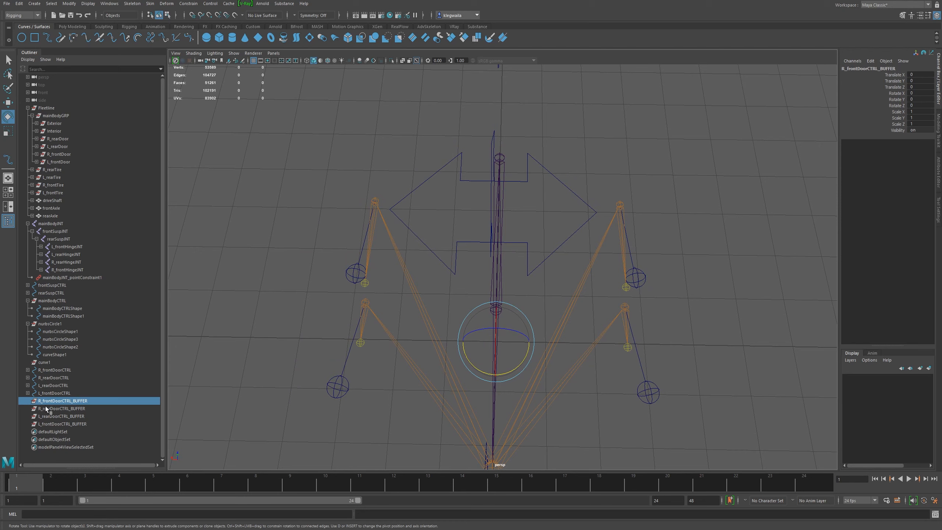
key("w")
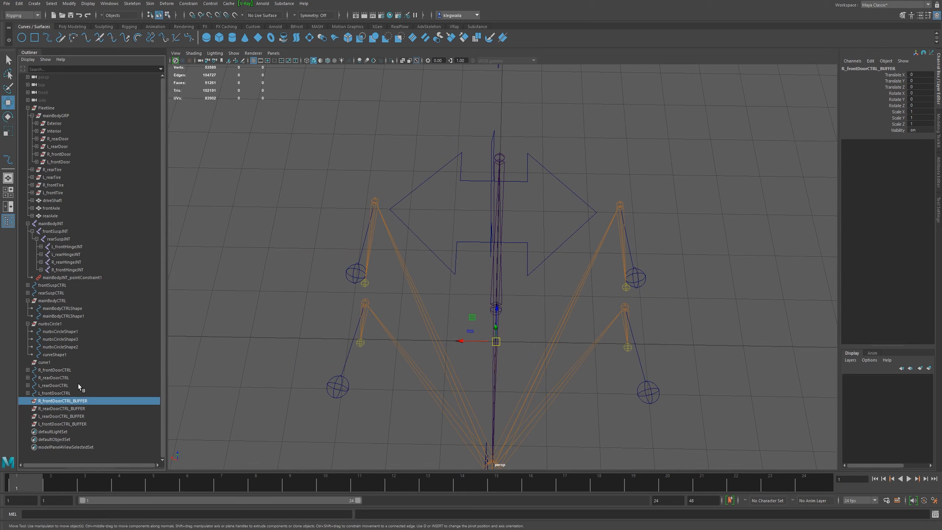
key("v")
middle_click_drag(615, 223, 619, 207)
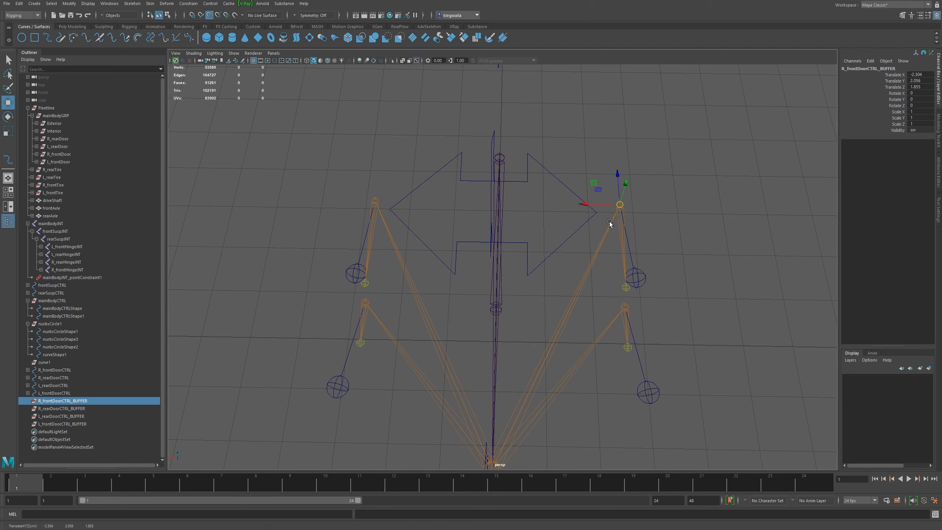
Snap R_rearDoorCTRL_BUFFER and L_rearDoorCTRL_BUFFER onto the right and left rear door hinge joints respectively
left_click(56, 408)
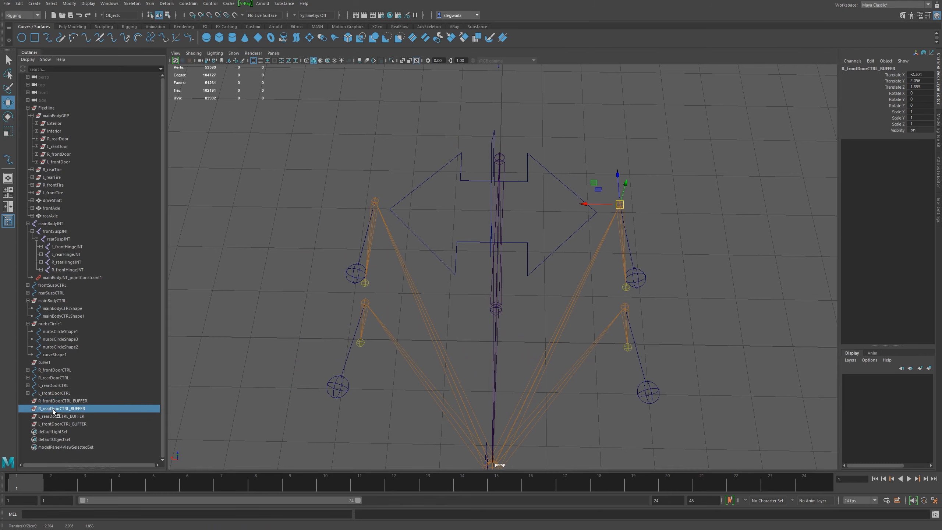
middle_click_drag(626, 312, 625, 310)
left_click(56, 416)
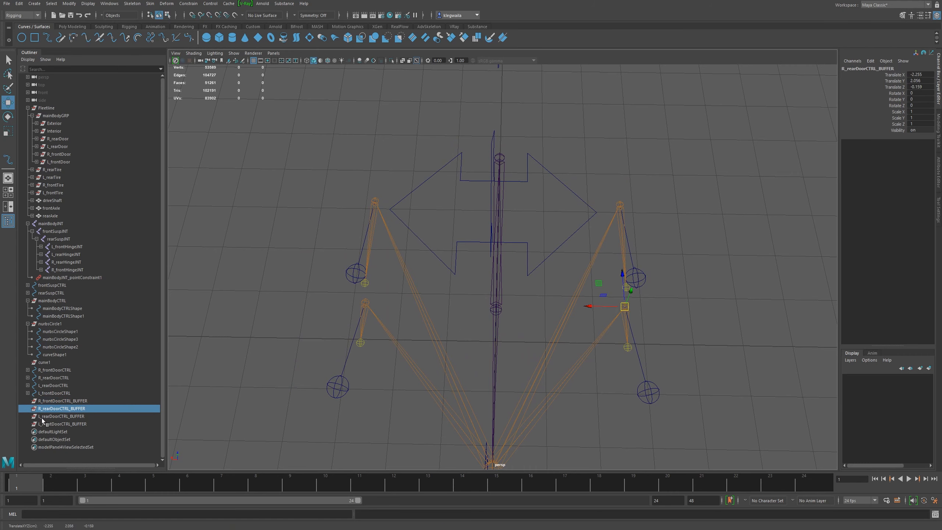
middle_click_drag(362, 305, 365, 302)
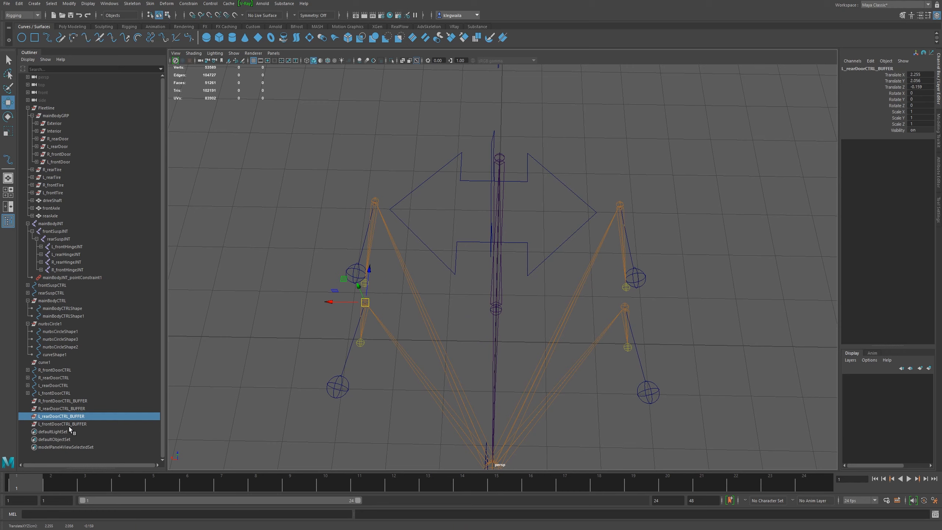
Snap L_frontDoorCTRL_BUFFER onto the left front door's hinge joint and check the placement of the other door buffers
left_click(68, 424)
middle_click_drag(373, 203, 353, 201)
left_click_drag(287, 270, 396, 233, "alt")
left_click(59, 416)
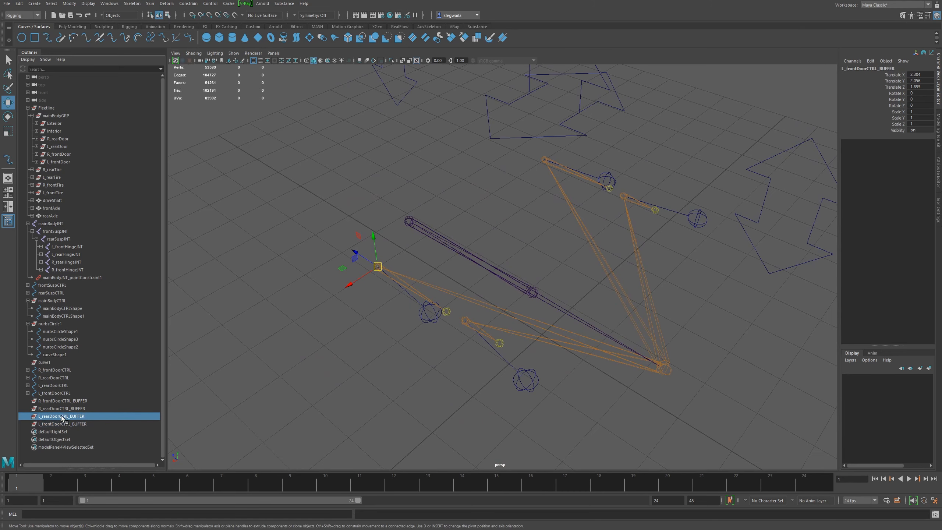
left_click(64, 409)
left_click(65, 400)
mouse_move(567, 256)
left_mouse_down("alt")
mouse_move(544, 256)
mouse_move(523, 228)
mouse_move(563, 252)
left_mouse_up("alt")
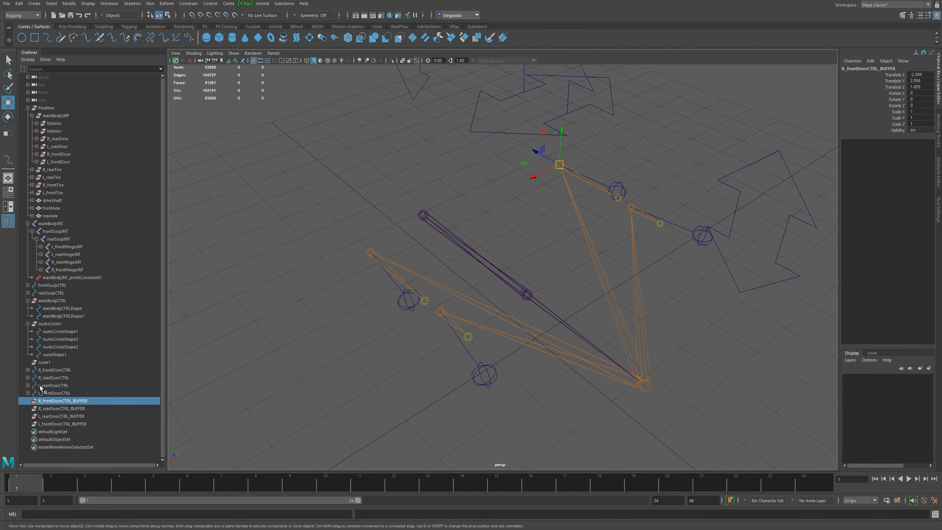
Orient-constrain L_frontDoorCTRL_BUFFER to L_frontHingeJNT with the constraint options reset to defaults and no maintained offset
left_click_drag(282, 309, 344, 299, "alt")
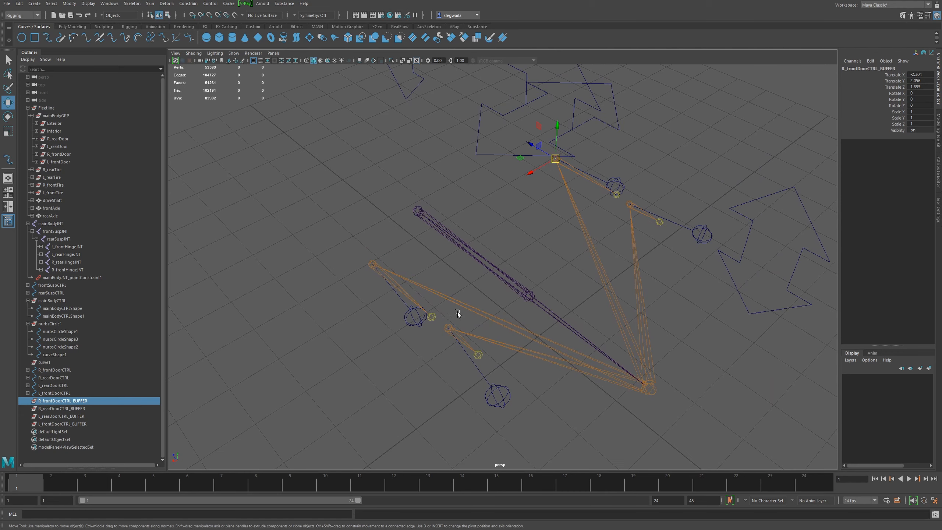
right_click_drag(343, 297, 437, 317, "alt")
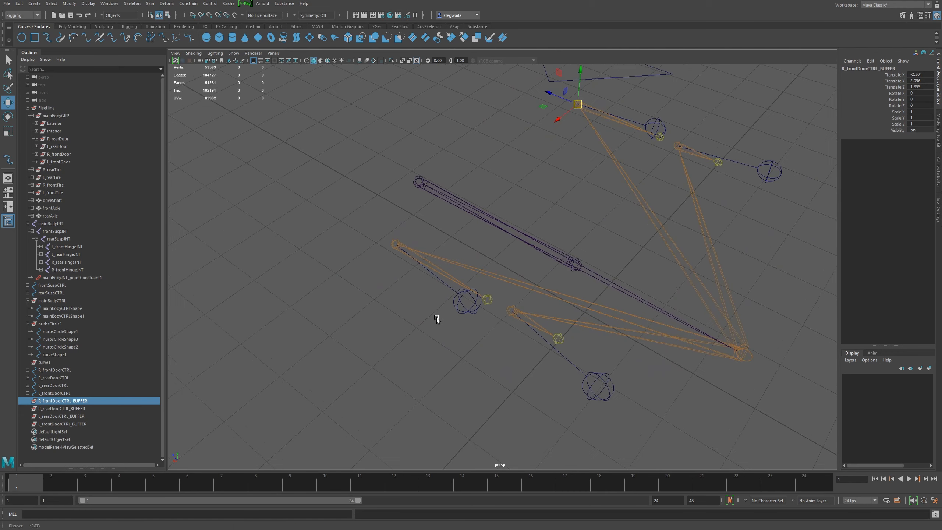
left_click(440, 273)
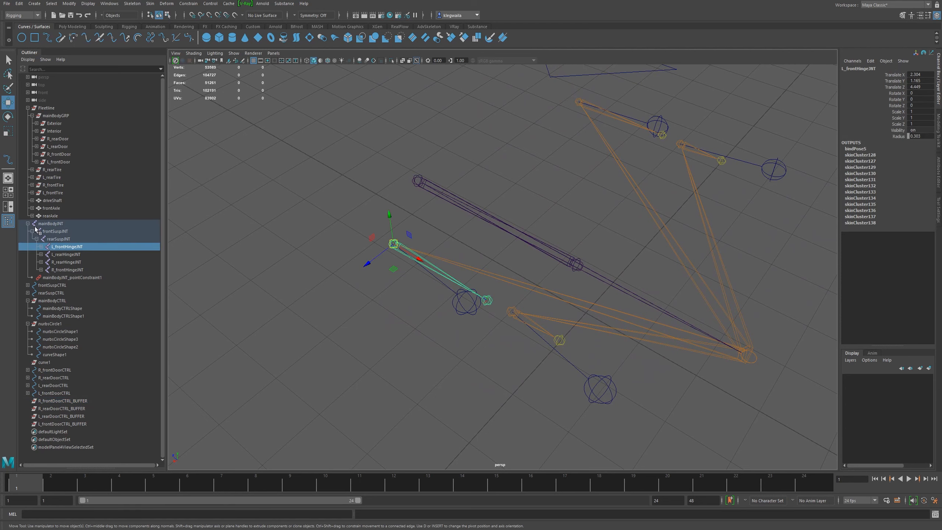
left_click(57, 424, "ctrl")
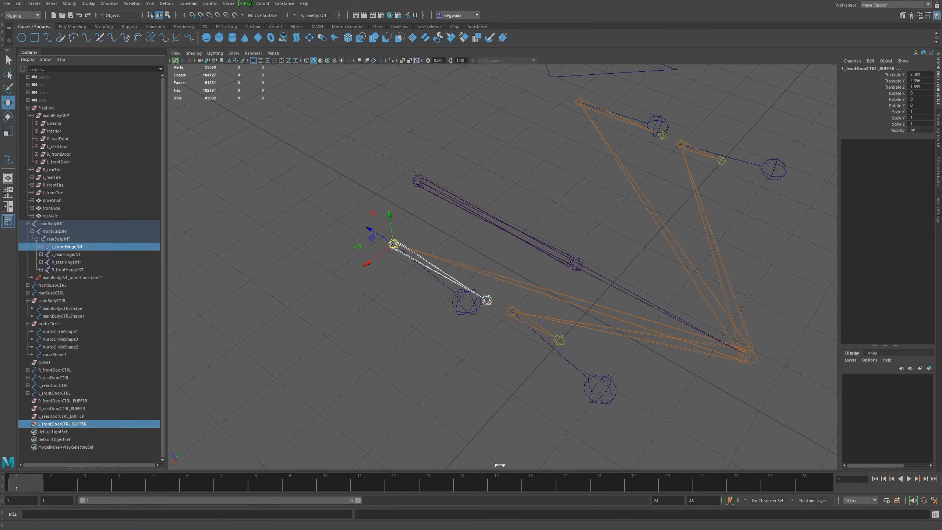
left_click(188, 4)
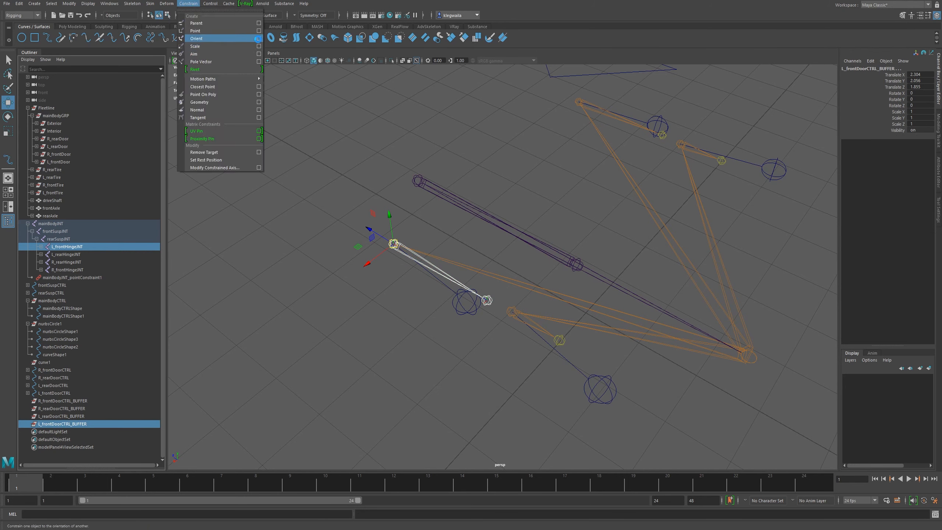
left_click(258, 39)
left_click(255, 102)
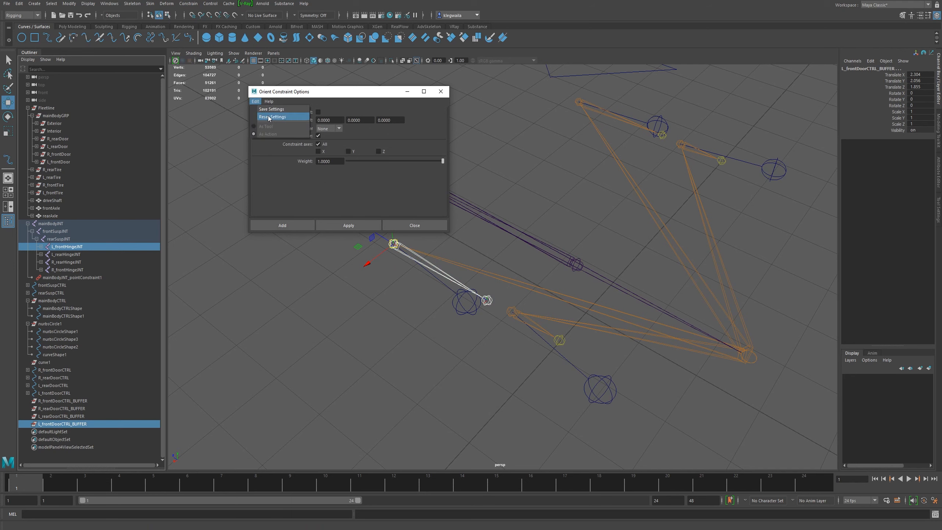
left_click(271, 117)
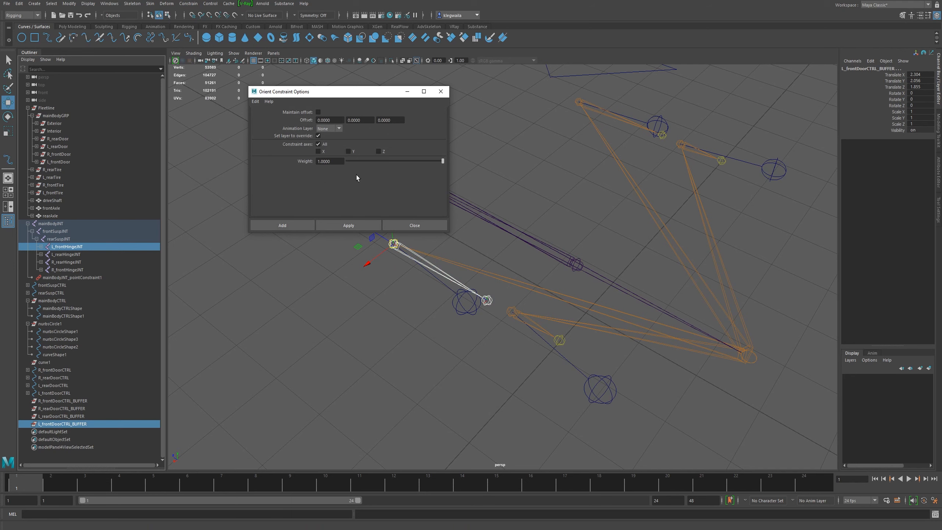
left_click(289, 224)
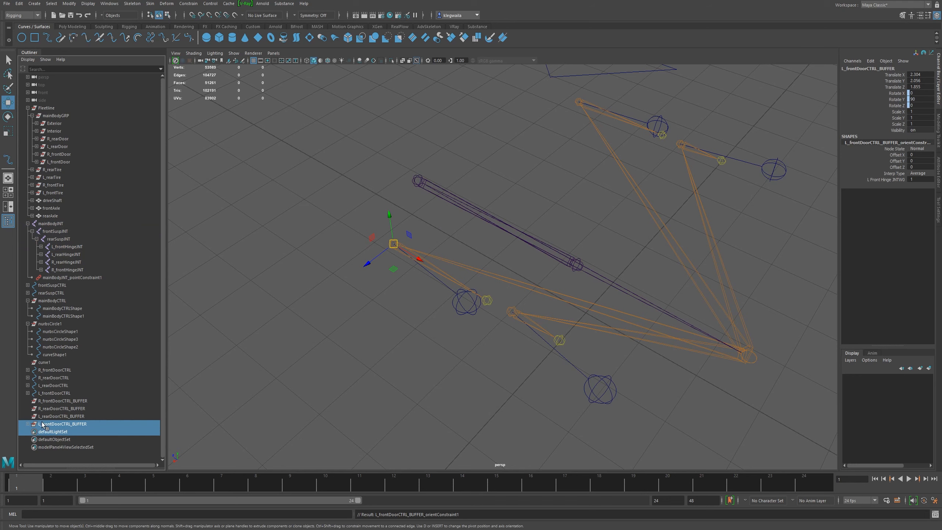
Orient-constrain L_rearDoorCTRL_BUFFER to L_rearHingeJNT with the same constraint settings
left_click(534, 324)
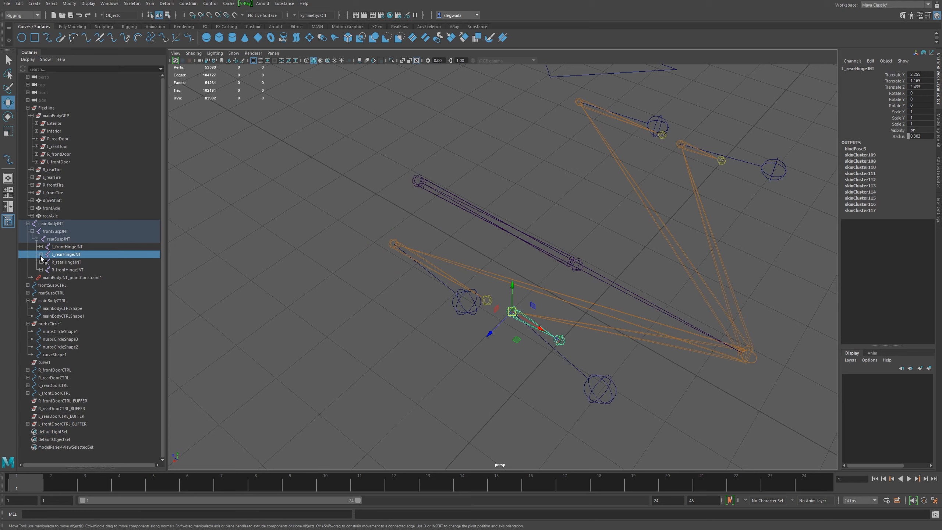
left_click(58, 416, "ctrl")
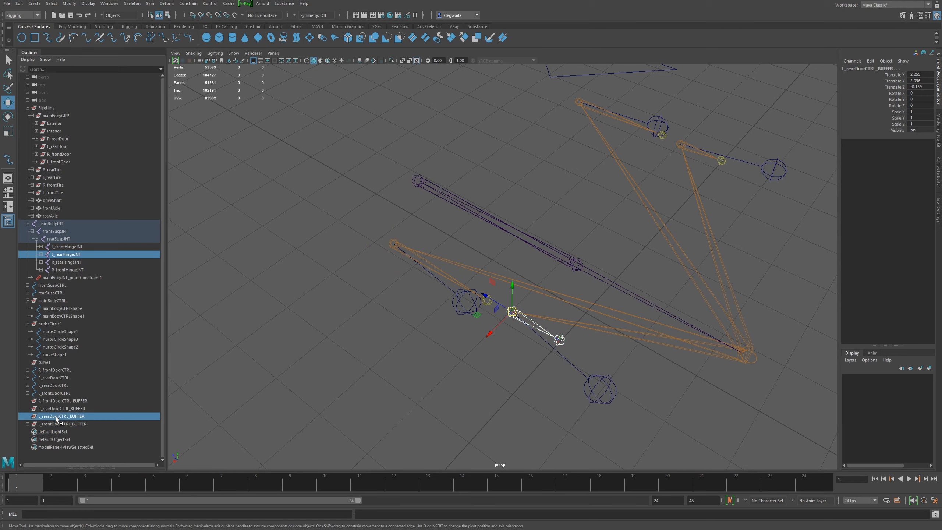
left_click_drag(594, 210, 333, 315, "alt")
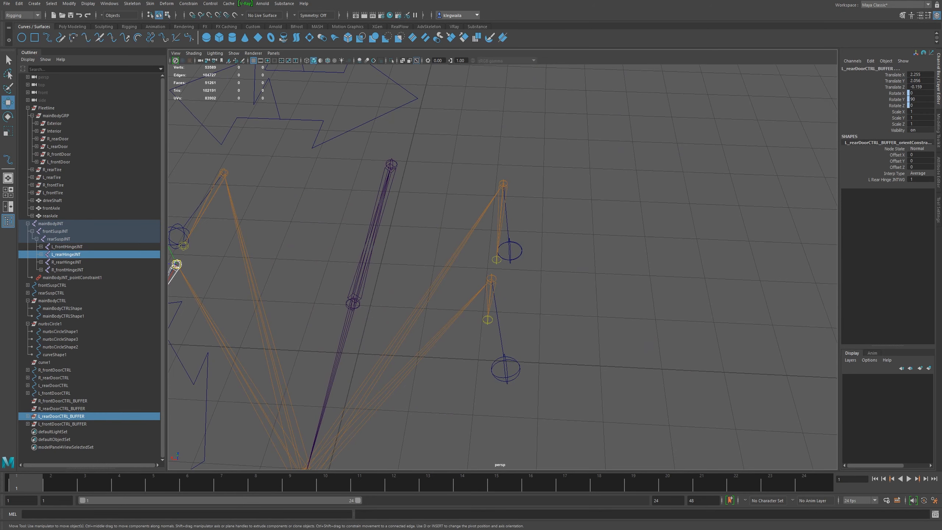
Orient-constrain R_rearDoorCTRL_BUFFER to R_rearHingeJNT and R_frontDoorCTRL_BUFFER to R_frontHingeJNT
left_click(65, 262)
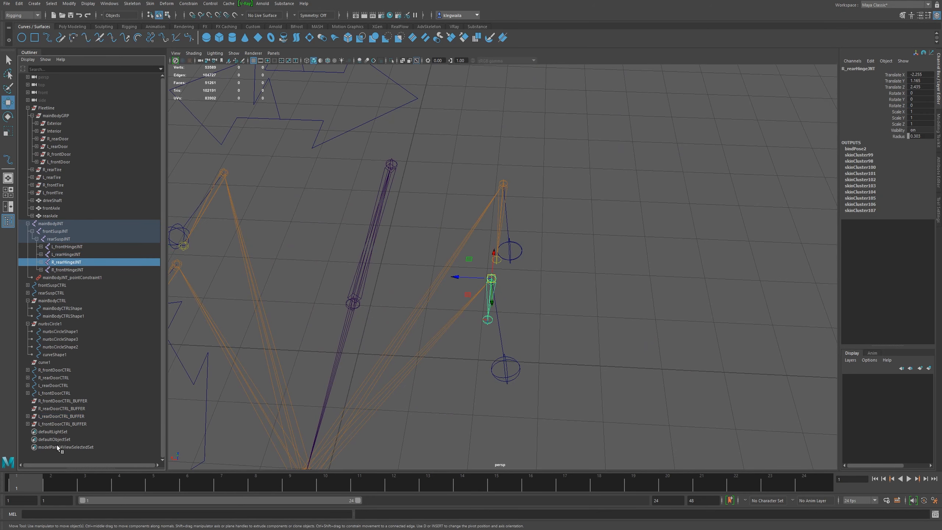
left_click(58, 408, "ctrl")
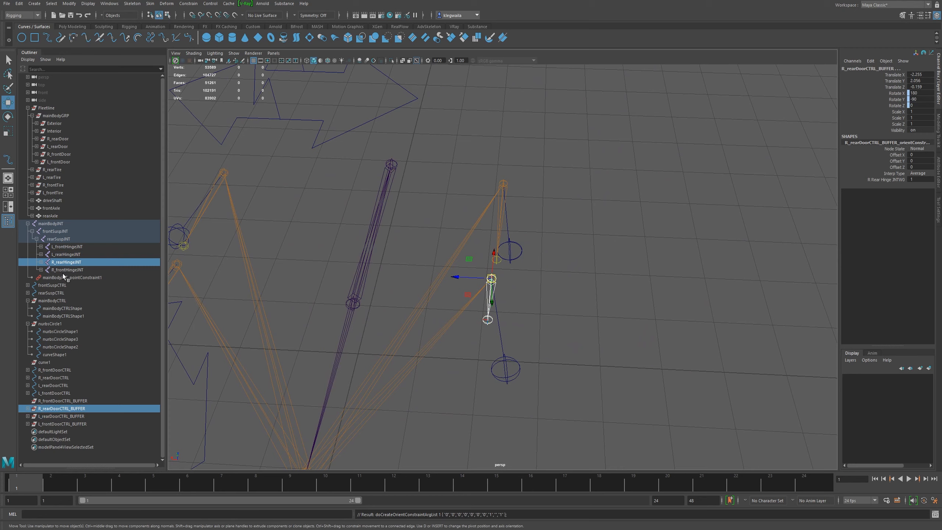
left_click(63, 271)
left_click(55, 402, "ctrl")
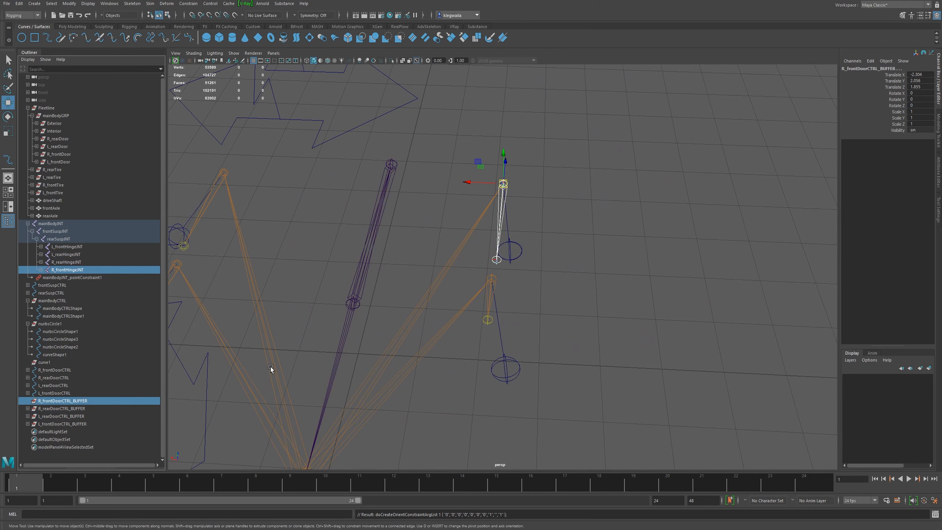
key("g")
left_click_drag(528, 282, 462, 266, "alt")
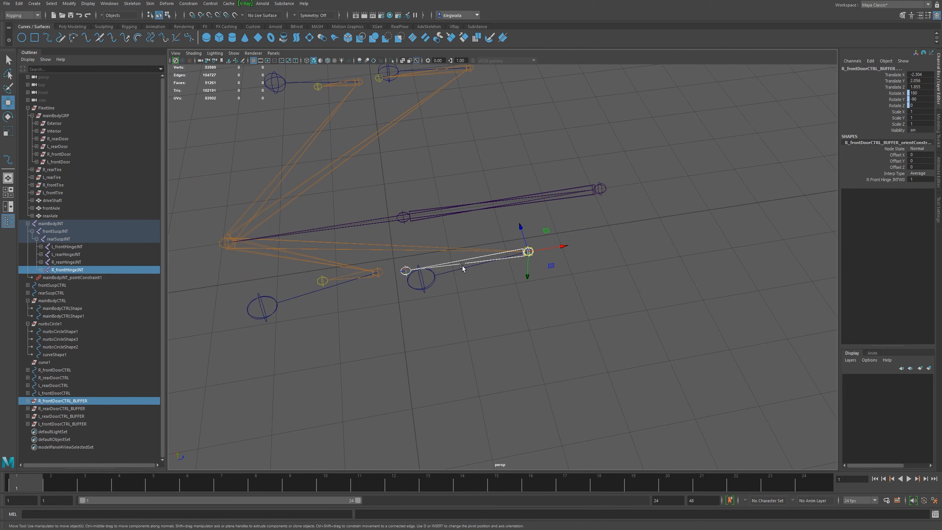
left_click(462, 266)
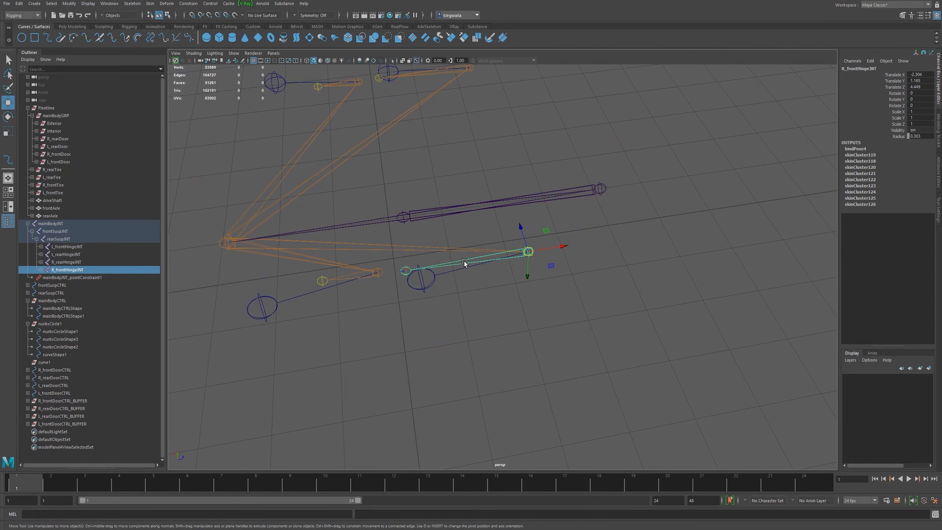
Expand the four door buffer groups and delete the orient constraint under each of them
left_click(28, 424)
left_click(28, 416)
left_click(28, 408)
left_click(28, 401)
scroll(69, 348, "down", 1)
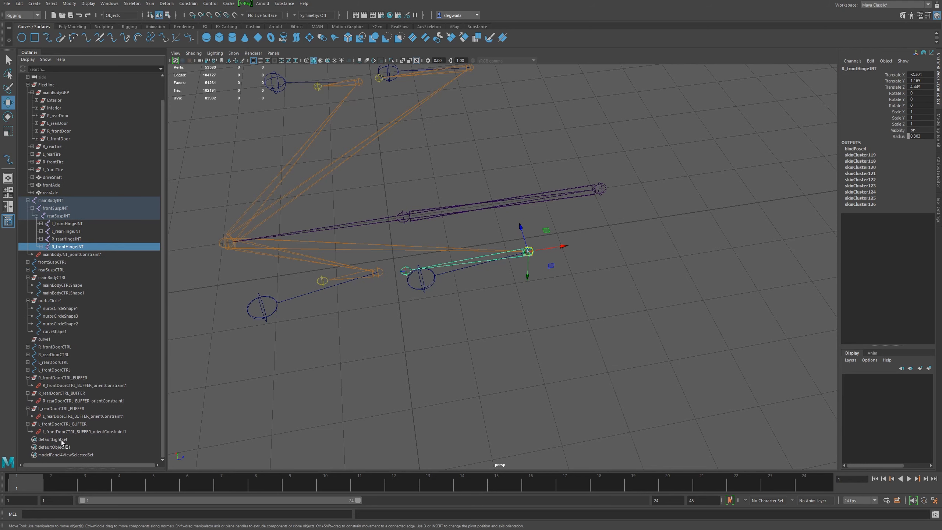
left_click(89, 432)
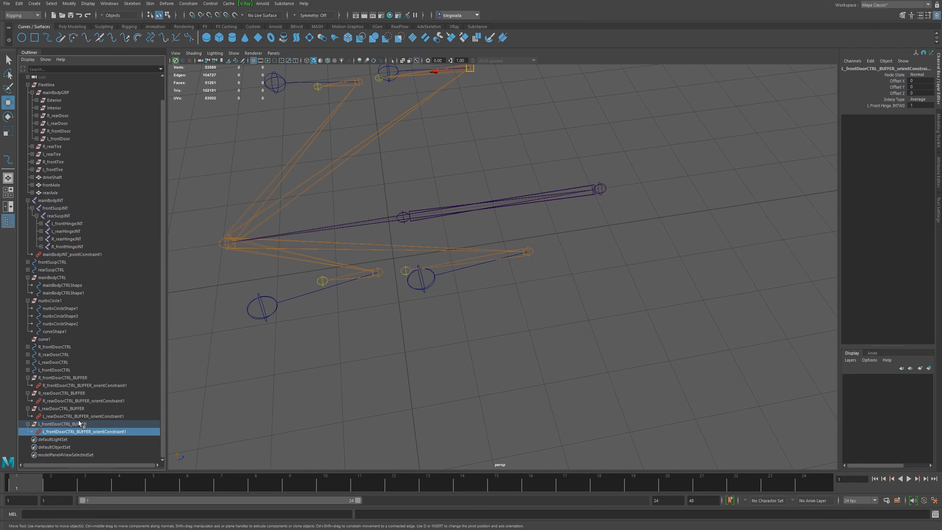
left_click(79, 416, "ctrl")
left_click(79, 401, "ctrl")
left_click(83, 385, "ctrl")
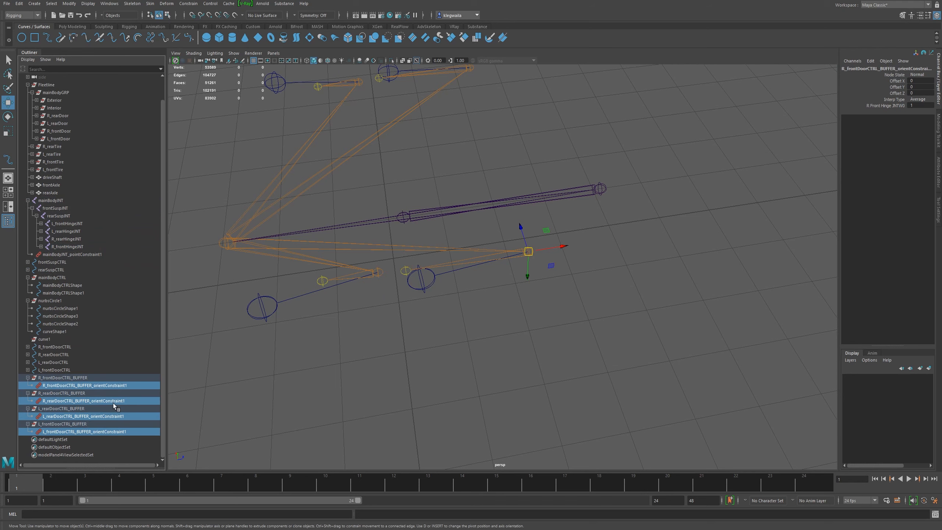
key("Delete")
Parent R_frontDoorCTRL under R_frontDoorCTRL_BUFFER
left_click(88, 400)
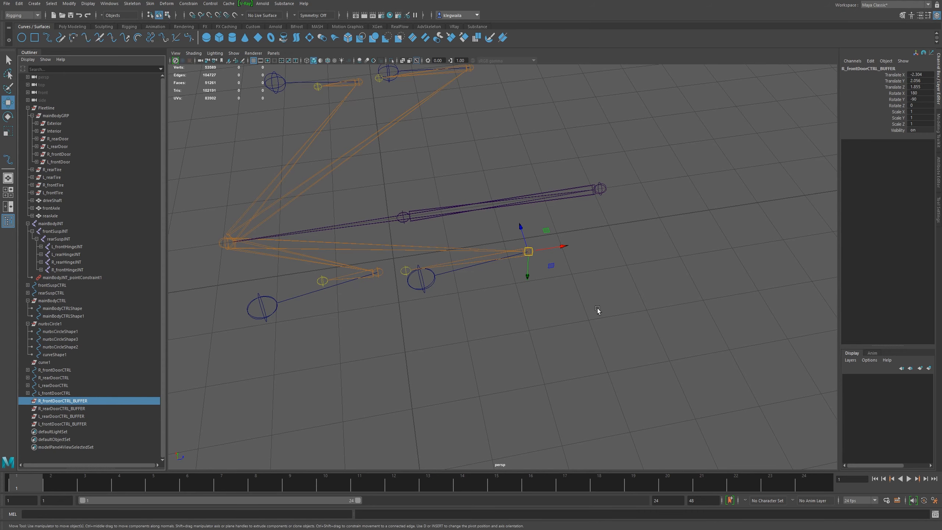
left_click_drag(569, 298, 461, 318, "alt")
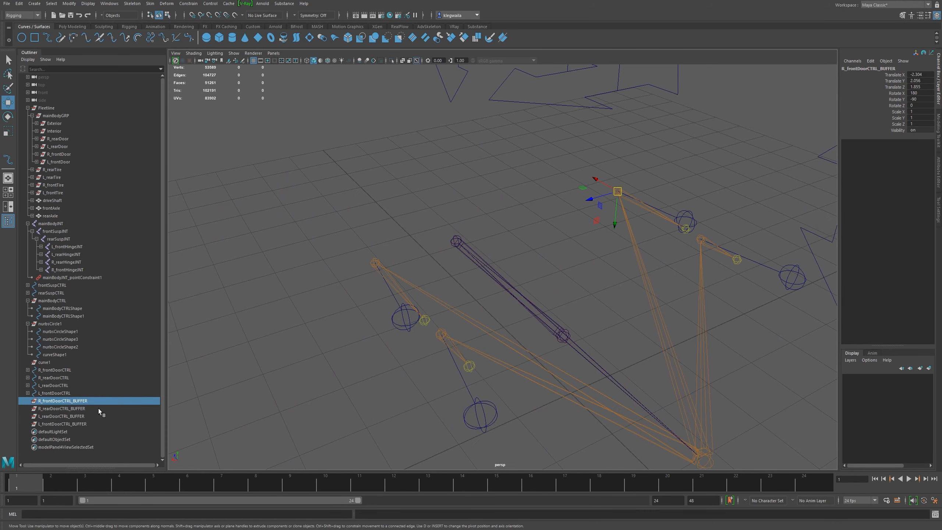
left_click(55, 370)
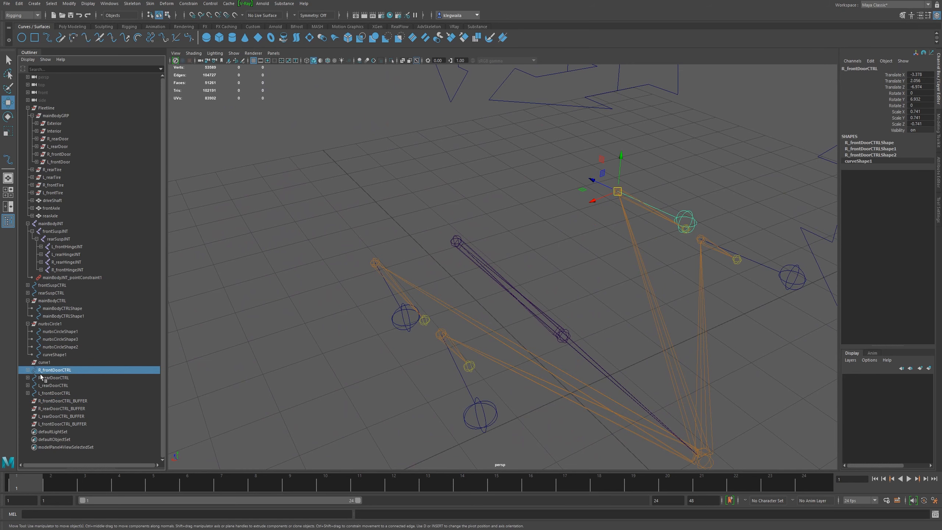
middle_click_drag(40, 370, 63, 402)
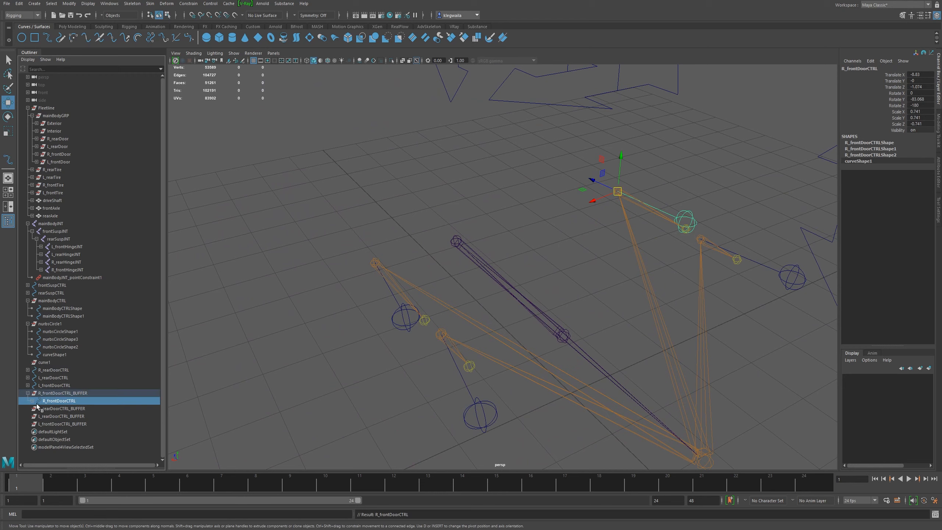
Hide the shape nodes in the Outliner list
right_click(127, 347)
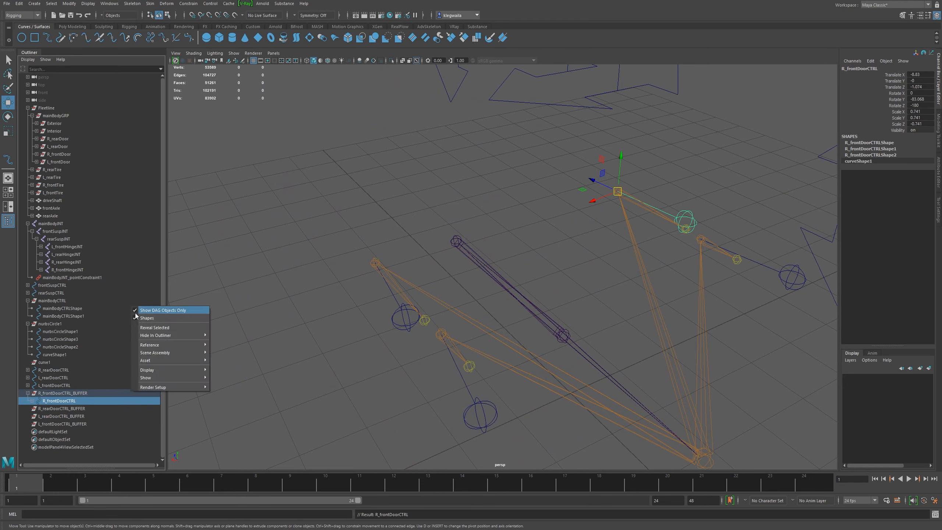
right_click(122, 276)
left_click(134, 288)
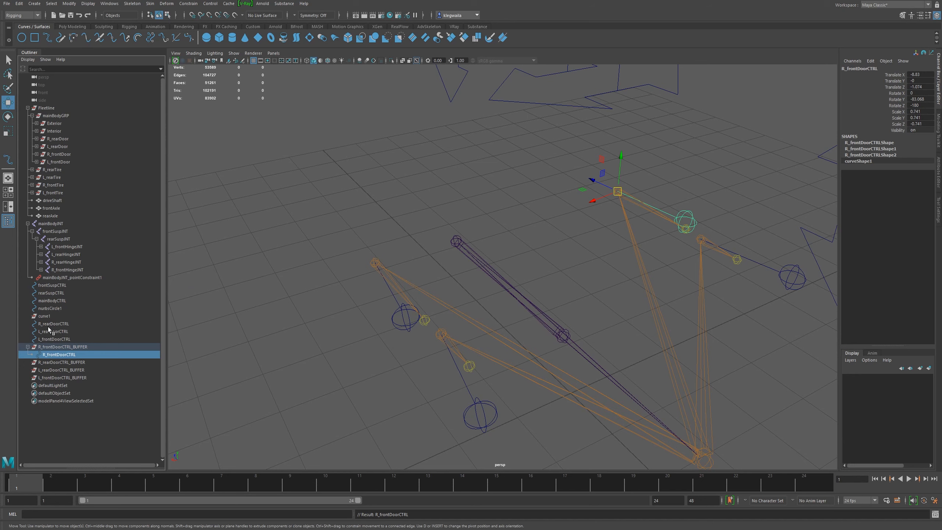
Parent R_rearDoorCTRL, L_rearDoorCTRL and L_frontDoorCTRL under their matching door buffer groups
left_click_drag(48, 324, 56, 361)
left_click_drag(52, 324, 64, 370)
left_click_drag(50, 324, 80, 378)
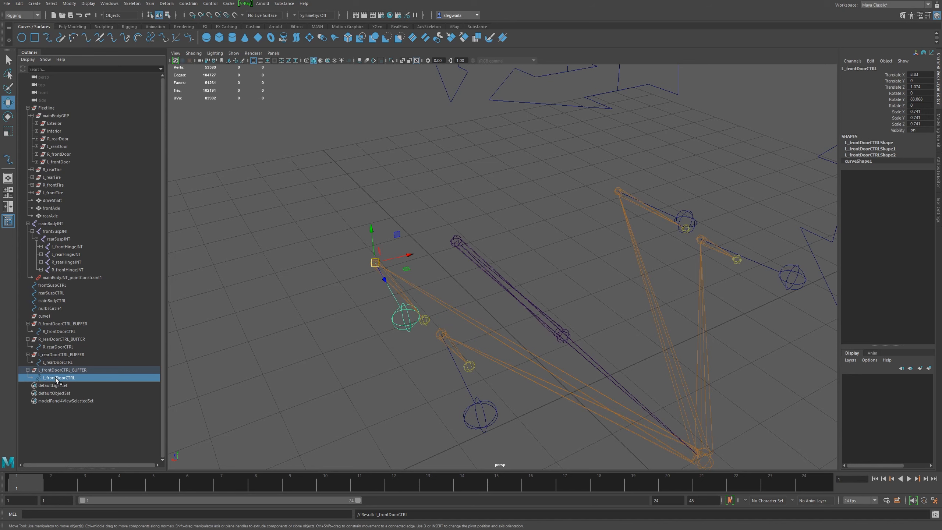
Freeze the transformations of all four door controls and check the channel values of each control
left_click(56, 362, "ctrl")
left_click(55, 346, "ctrl")
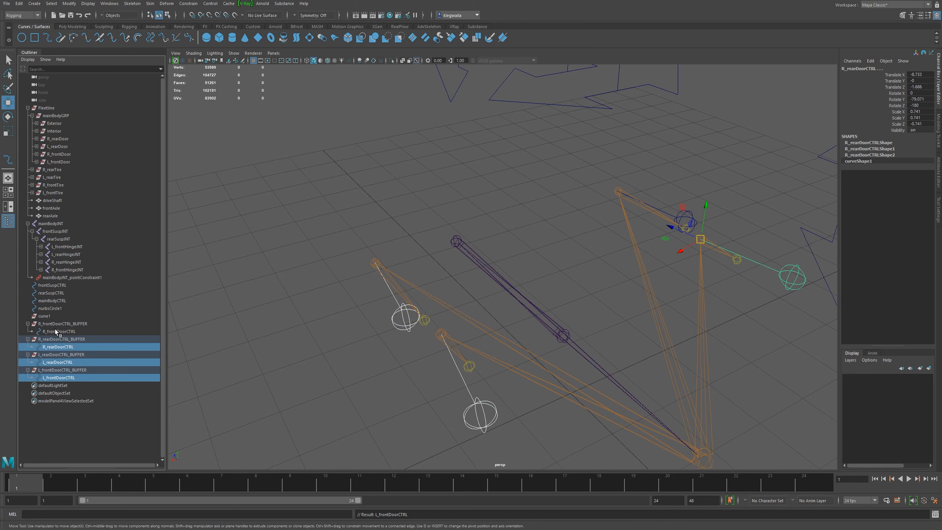
left_click(56, 332, "ctrl")
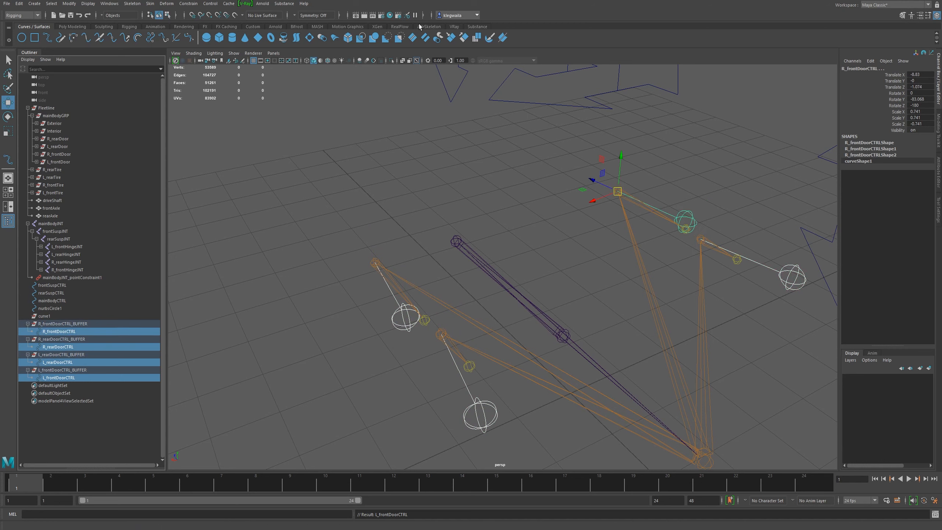
left_click(70, 4)
left_click(85, 42)
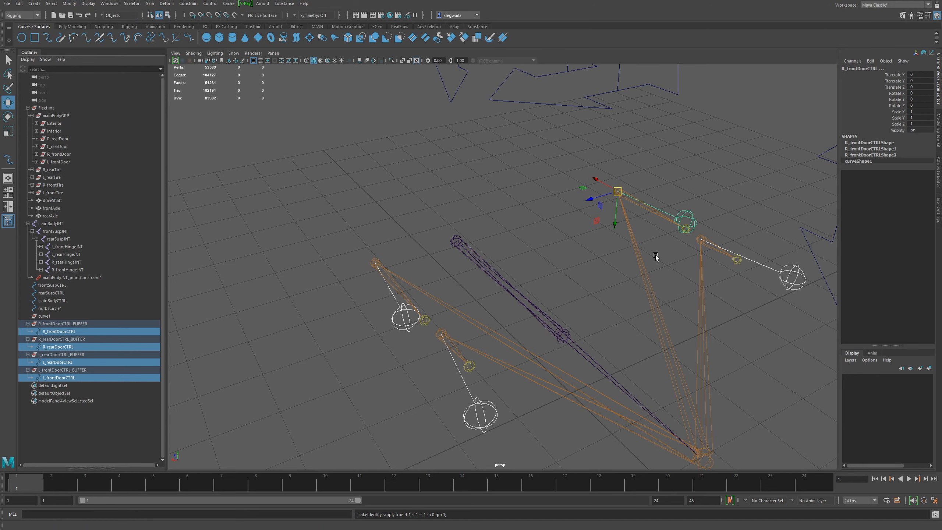
left_click(73, 372)
left_click(69, 378)
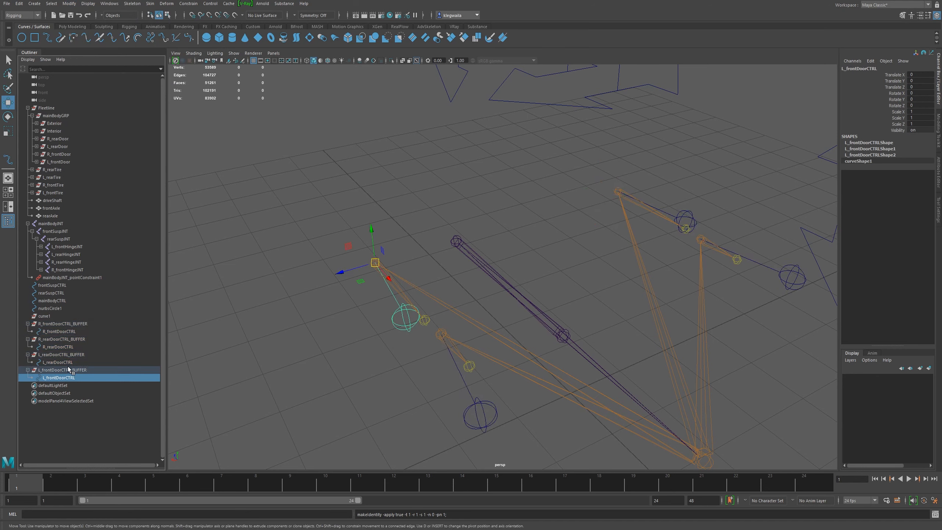
left_click(67, 362)
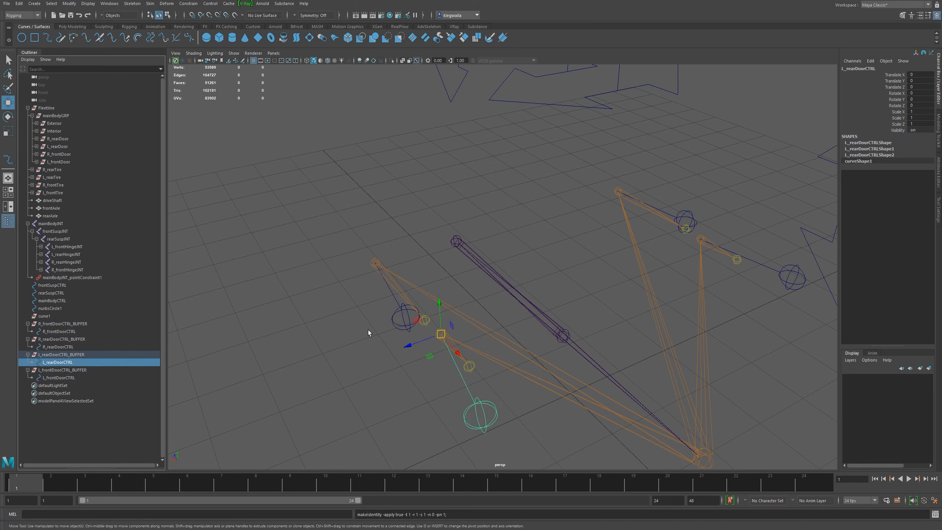
left_click(68, 347)
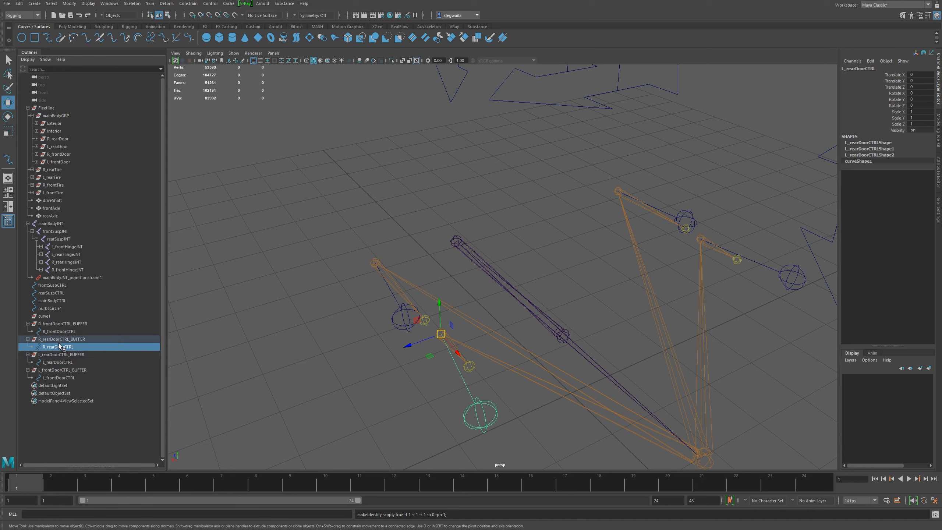
left_click(66, 331)
scroll(584, 283, "down", 4)
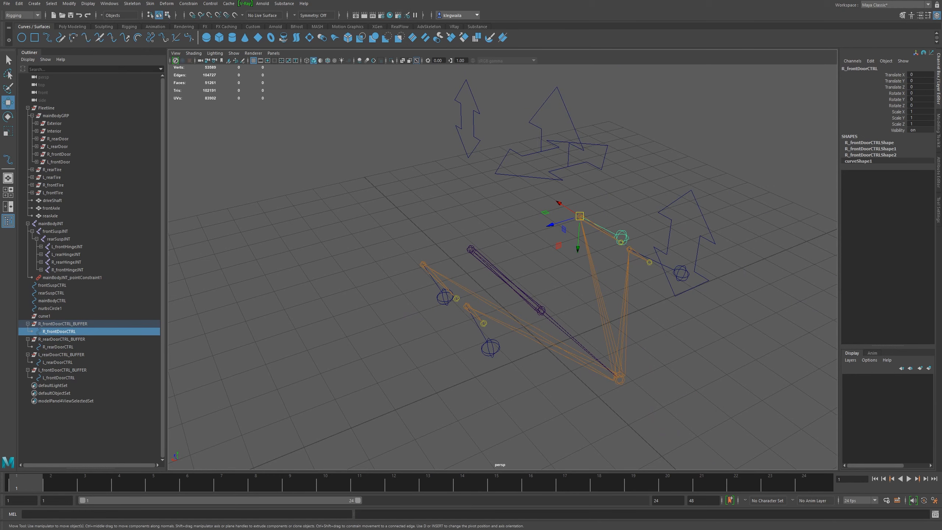
Examine the alignment of L_frontDoorCTRL with its hinge joint from several angles
scroll(403, 230, "up", 5)
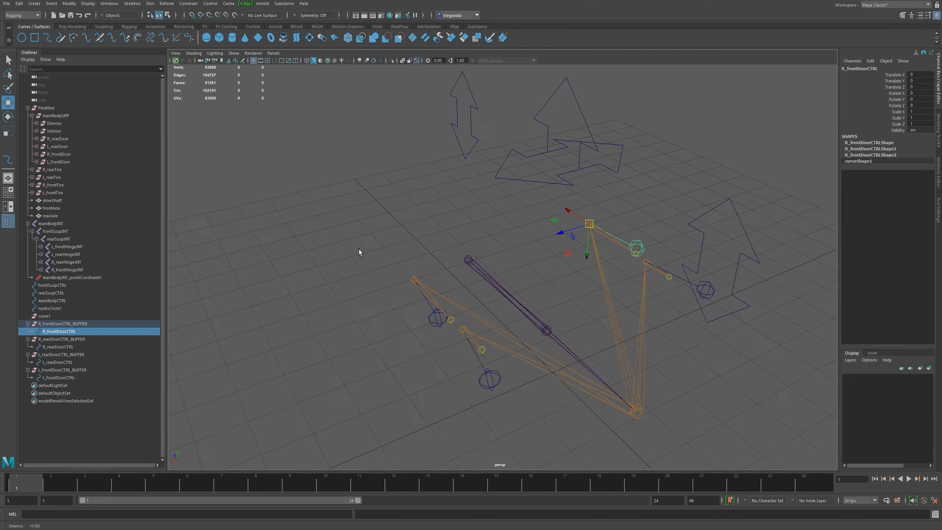
left_click_drag(450, 200, 455, 242, "alt")
left_click(578, 286)
left_click_drag(577, 296, 544, 286, "alt")
right_click_drag(545, 285, 611, 420, "alt")
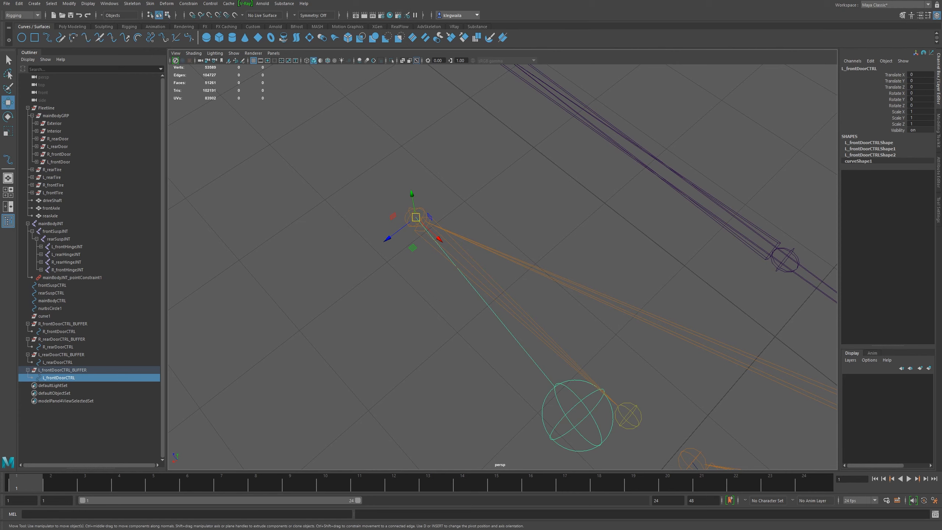
left_click_drag(420, 360, 406, 266, "alt")
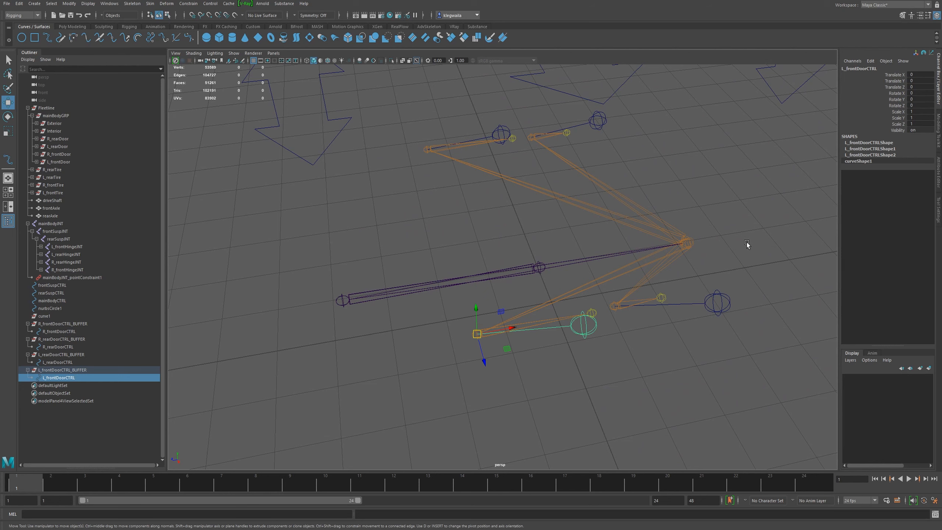
middle_click_drag(701, 224, 672, 218, "alt")
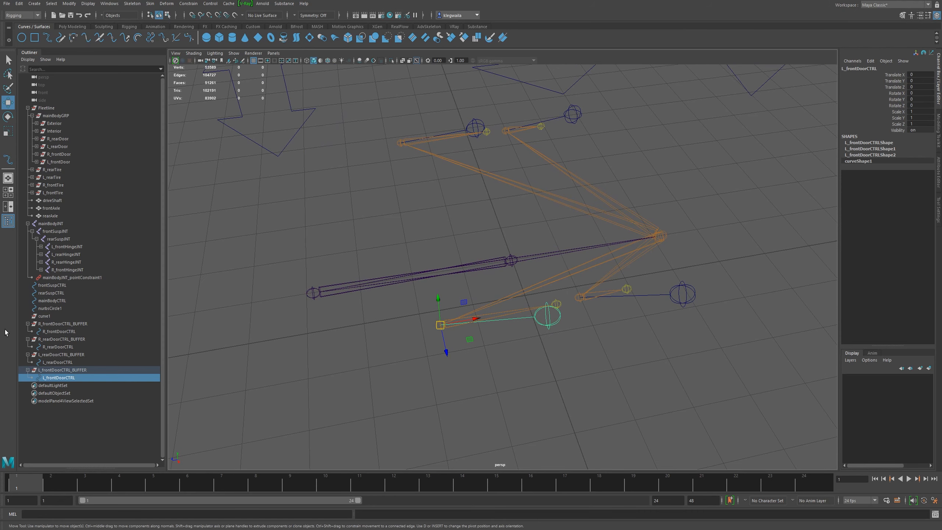
Parent-constrain R_frontDoorCTRL_BUFFER to rearSuspJNT with reset options, maintain offset on and all translate and rotate axes
left_click(59, 238)
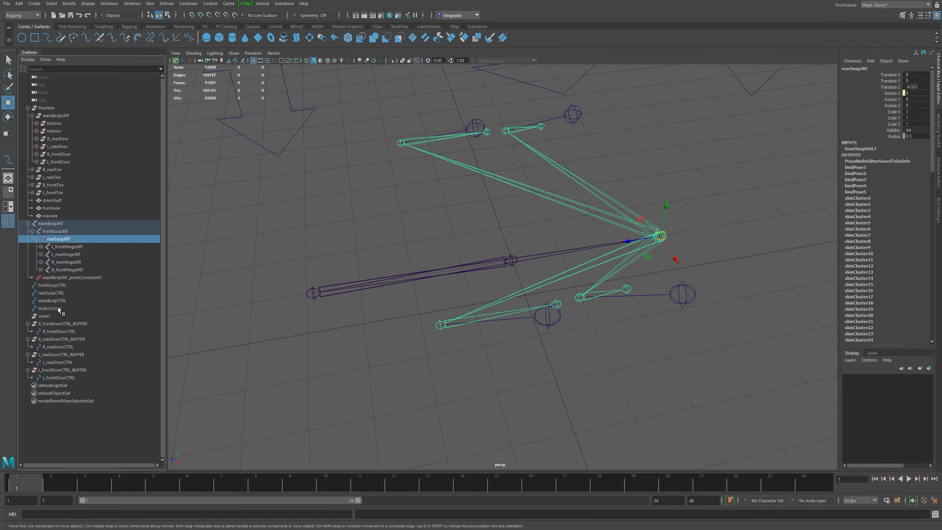
left_click(59, 324, "ctrl")
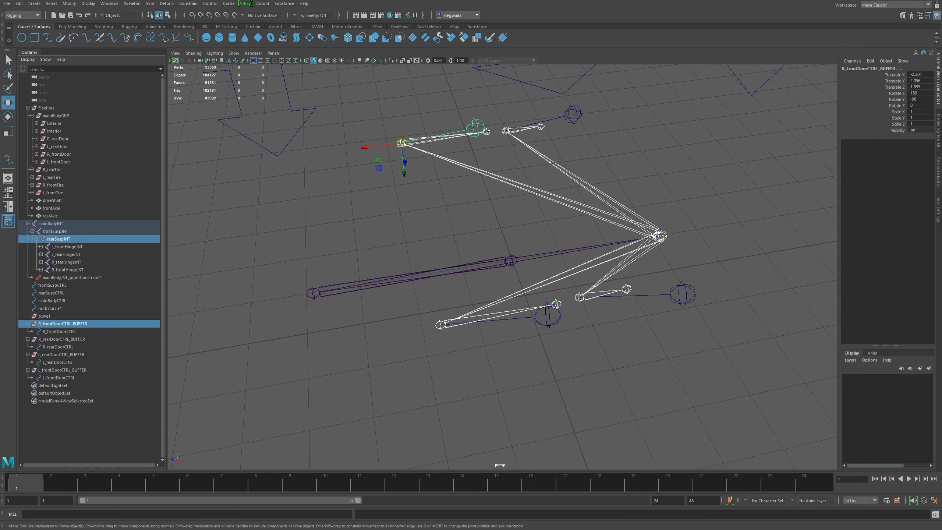
left_click(188, 3)
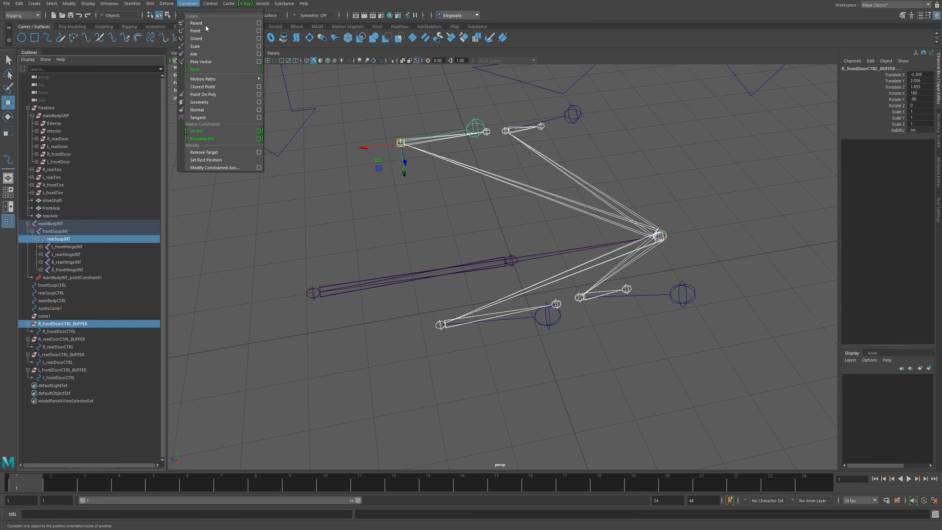
left_click(259, 23)
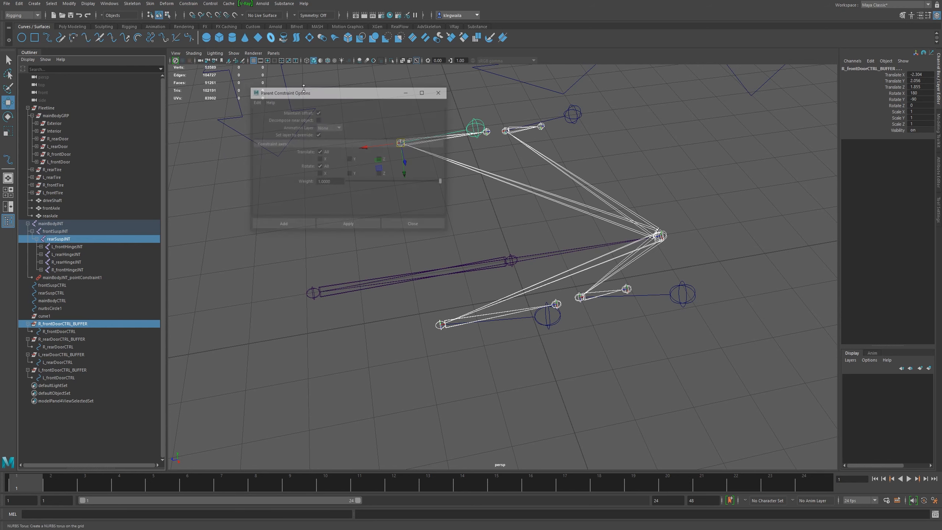
left_click(255, 101)
left_click(260, 120)
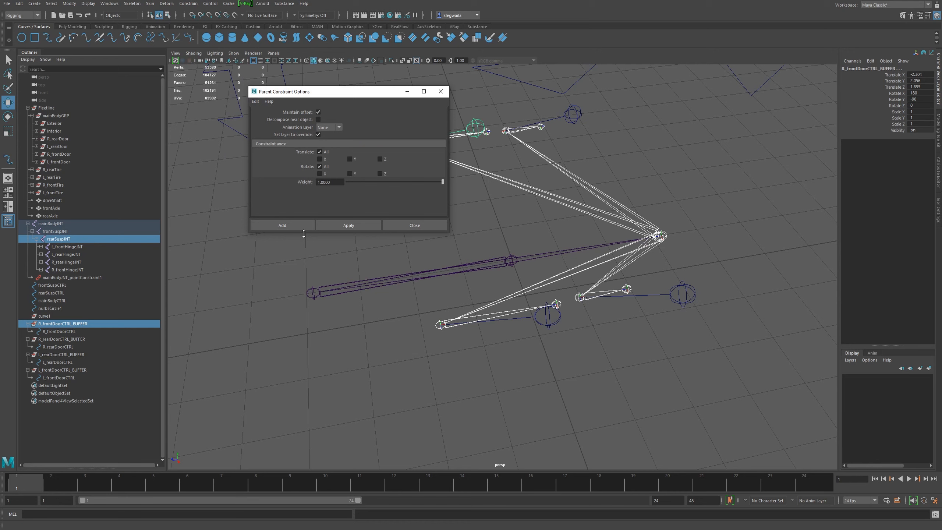
left_click(292, 224)
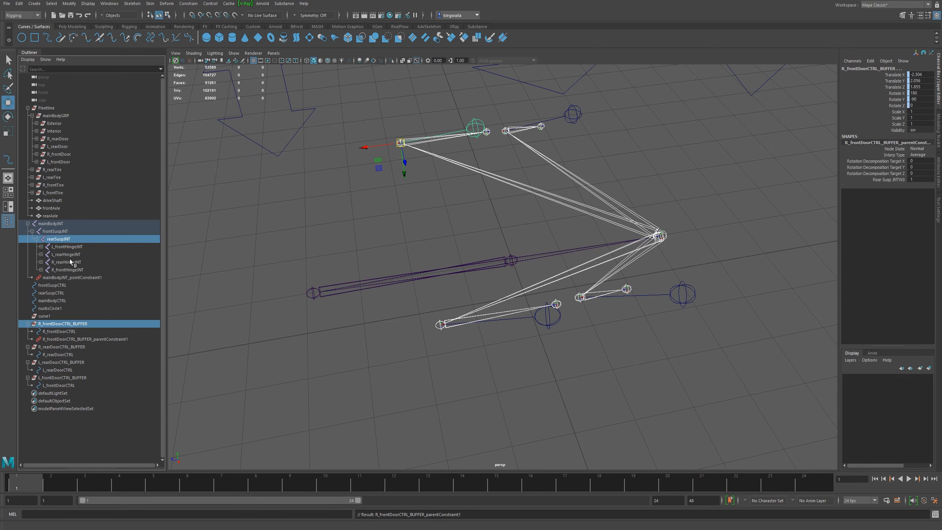
Parent-constrain R_rearDoorCTRL_BUFFER, L_rearDoorCTRL_BUFFER and L_frontDoorCTRL_BUFFER to rearSuspJNT with the same options
left_click(62, 241)
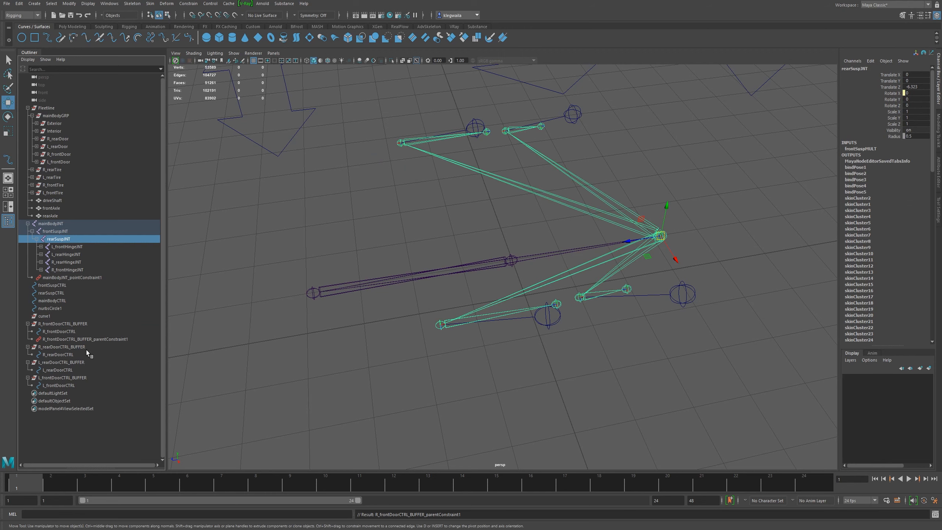
left_click(58, 346, "ctrl")
key("g")
left_click(62, 239)
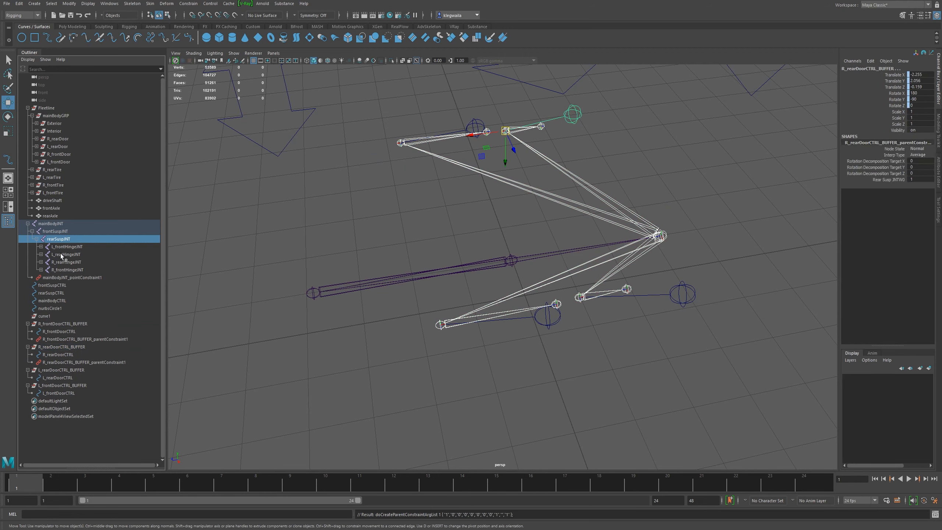
left_click(49, 370, "ctrl")
key("g")
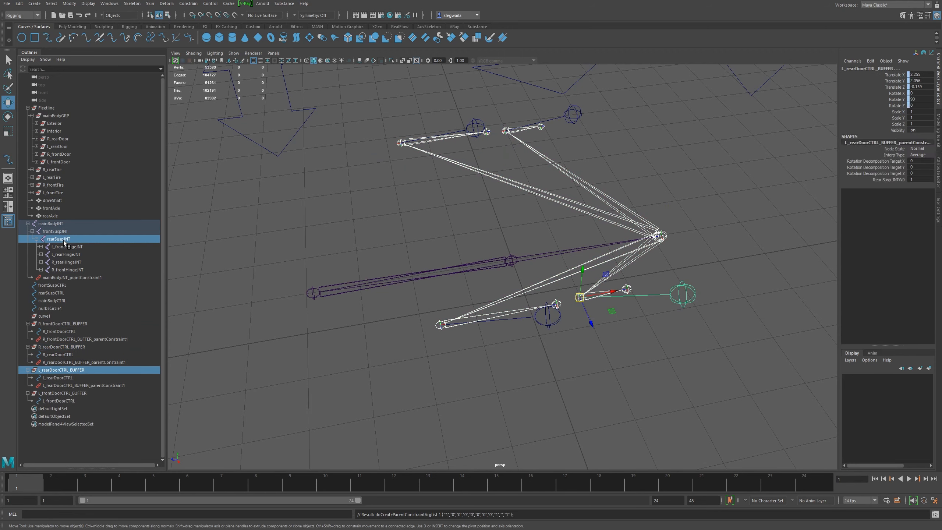
left_click(59, 239)
left_click(61, 393, "ctrl")
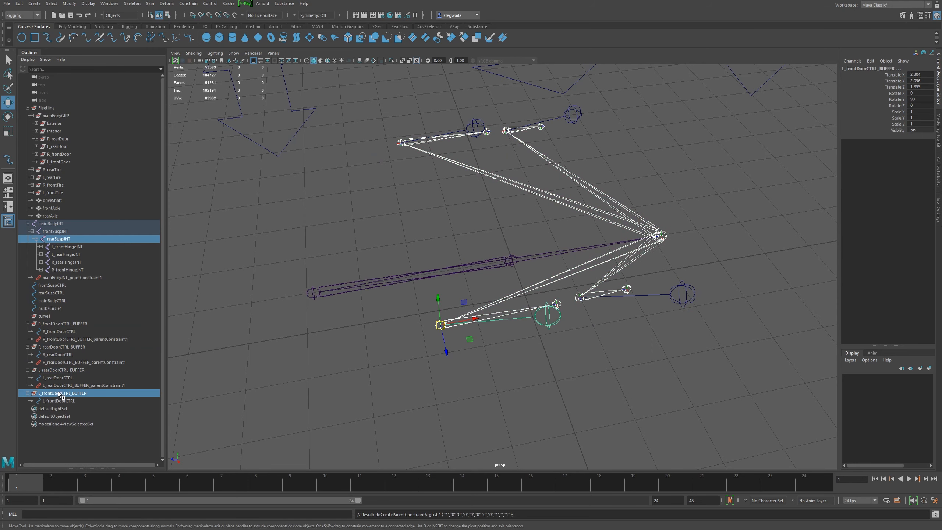
key("g")
right_click_drag(561, 257, 510, 257, "alt")
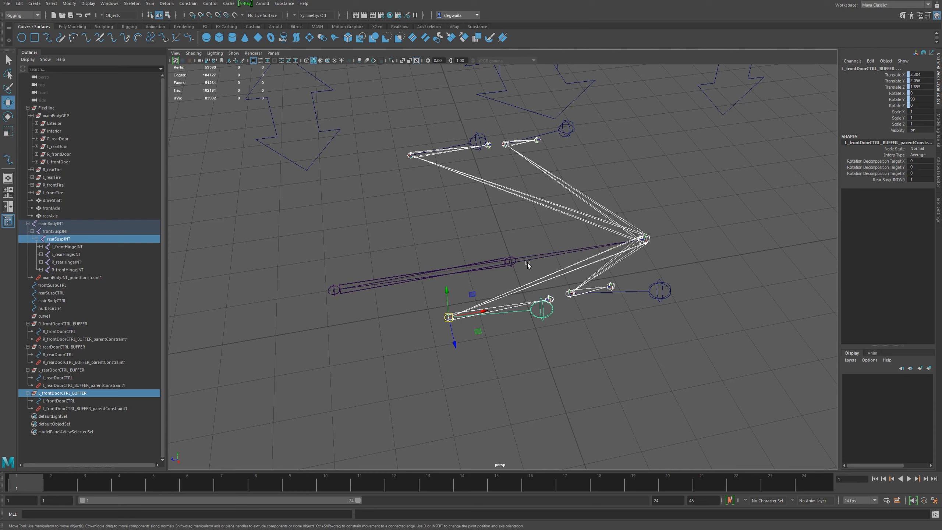
Inspect the suspension joints and L_frontHingeJNT in turn to check how the door joints are connected
left_click(511, 261)
left_click_drag(512, 239, 491, 222)
left_click(639, 237)
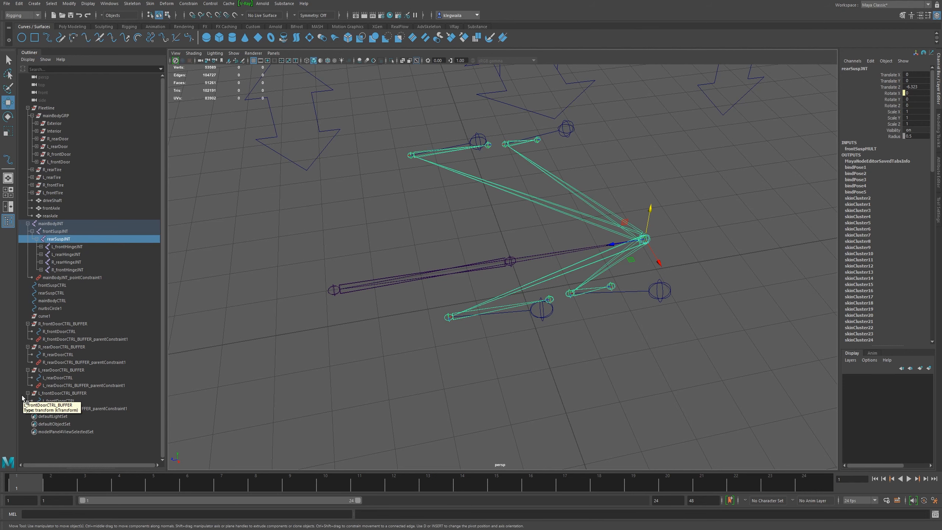
middle_click_drag(557, 217, 613, 187, "alt")
left_click_drag(614, 188, 530, 288, "alt")
left_click(530, 288)
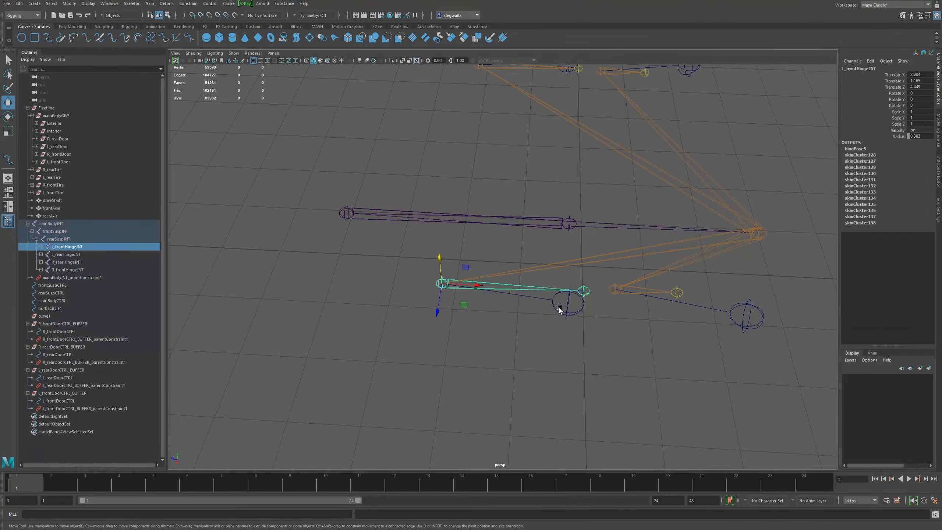
Try rotating L_frontDoorCTRL and L_frontHingeJNT separately, undoing the test rotation of the control
left_click(559, 309)
key("e")
left_click_drag(451, 309, 417, 320)
key("ctrl+z")
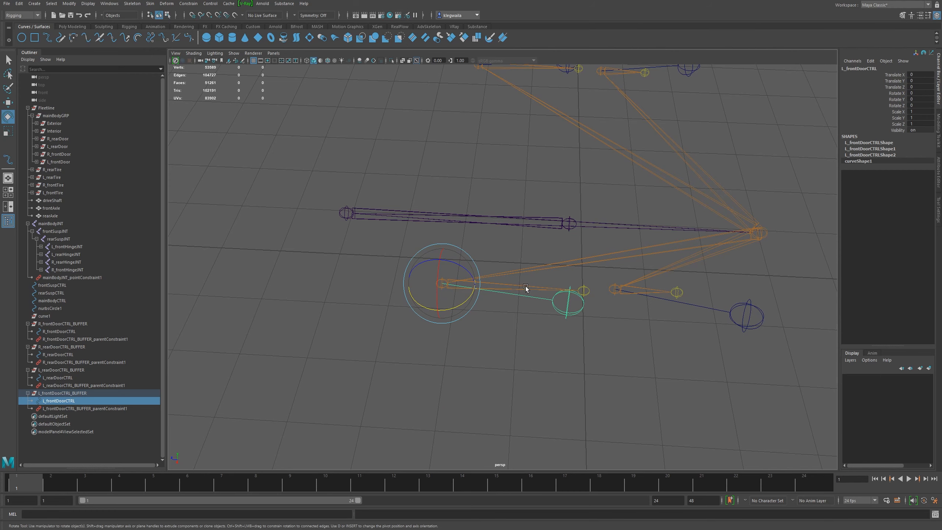
left_click(497, 292)
left_click_drag(469, 305, 446, 313)
Orient-constrain L_frontHingeJNT to L_frontDoorCTRL on all axes with reset options
right_click_drag(537, 296, 575, 334, "alt")
left_click(581, 315)
left_click(547, 299, "shift")
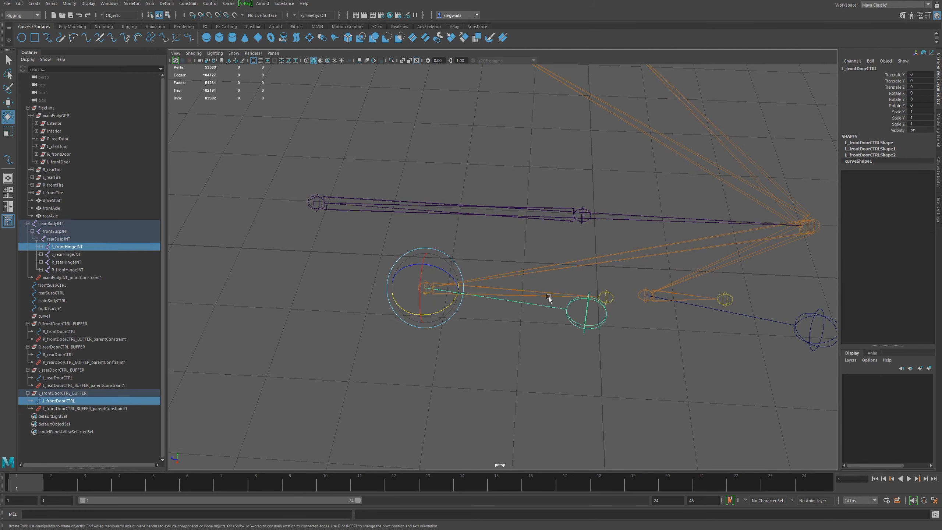
left_click(187, 4)
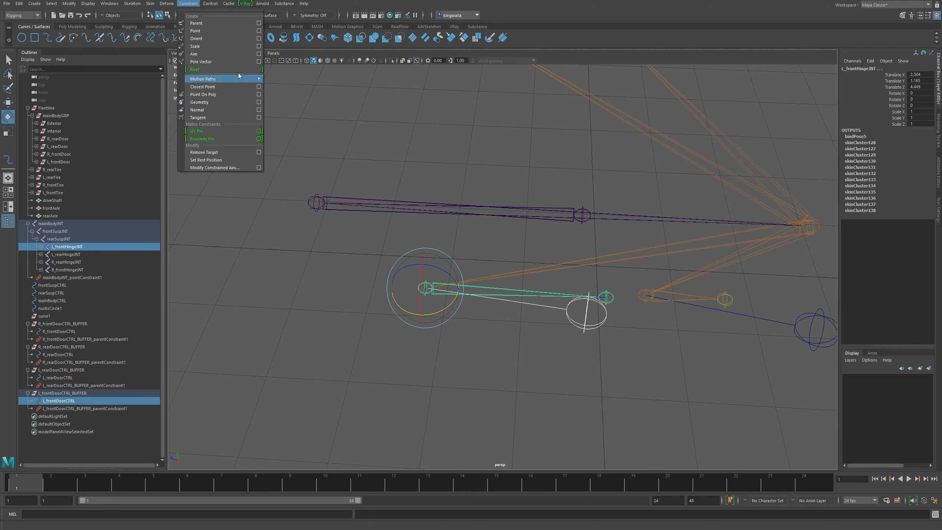
left_click(254, 40)
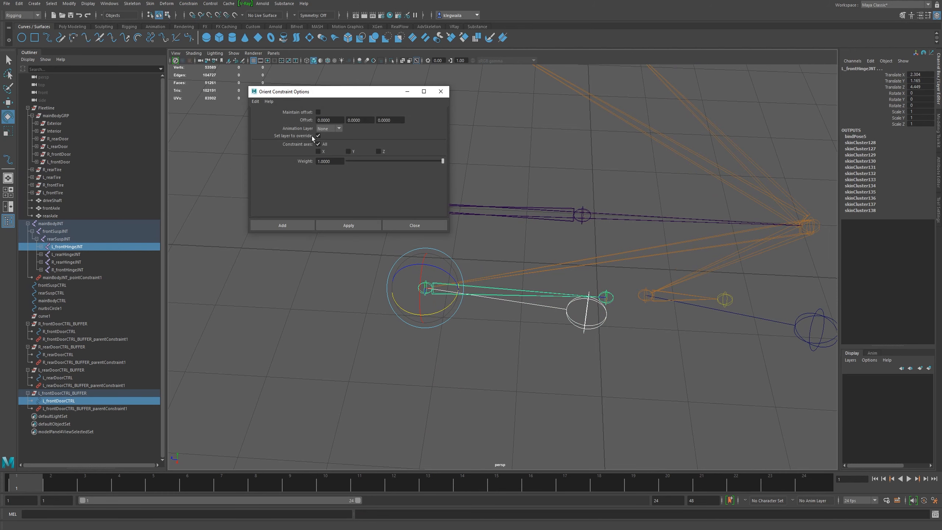
left_click(255, 102)
left_click(273, 117)
left_click(299, 225)
middle_click_drag(602, 329, 575, 331, "alt")
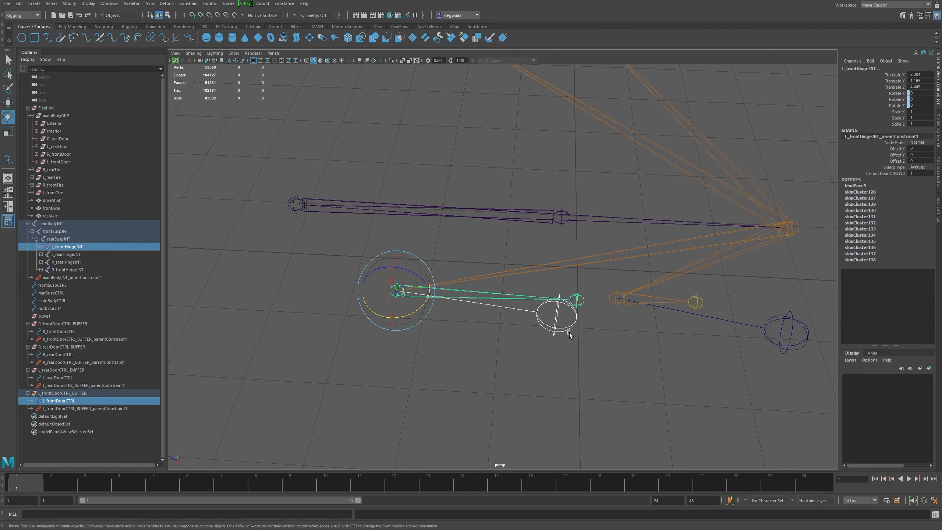
Test-rotate L_frontDoorCTRL to check that the left front hinge joint follows, and undo the rotation
left_click(558, 337)
left_click_drag(412, 314, 383, 323)
key("ctrl+z")
Orient-constrain L_rearHingeJNT to L_rearDoorCTRL with the same options
middle_click_drag(667, 300, 499, 276, "alt")
left_click(601, 316)
left_click(482, 276, "shift")
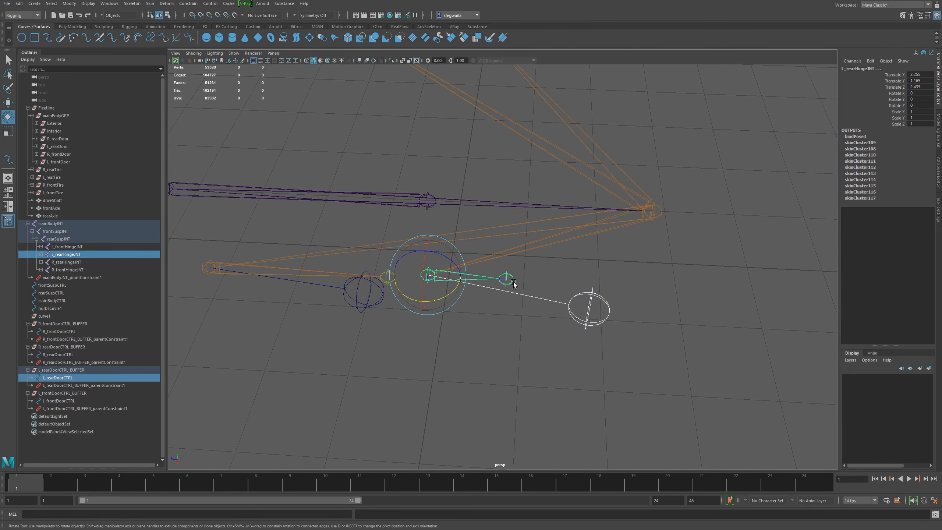
key("g")
Orient-constrain R_frontHingeJNT and R_rearHingeJNT to their matching right door controls
middle_click_drag(568, 279, 608, 311, "alt")
right_click_drag(684, 332, 501, 276, "alt")
left_click_drag(501, 277, 527, 296, "alt")
middle_click_drag(394, 131, 471, 271, "alt")
right_click_drag(470, 271, 580, 225, "alt")
left_click(583, 256)
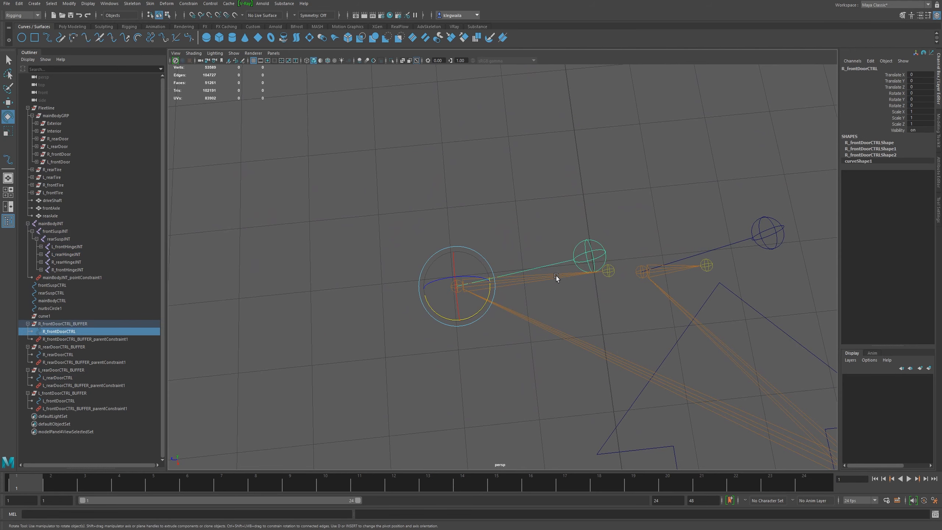
left_click(770, 219)
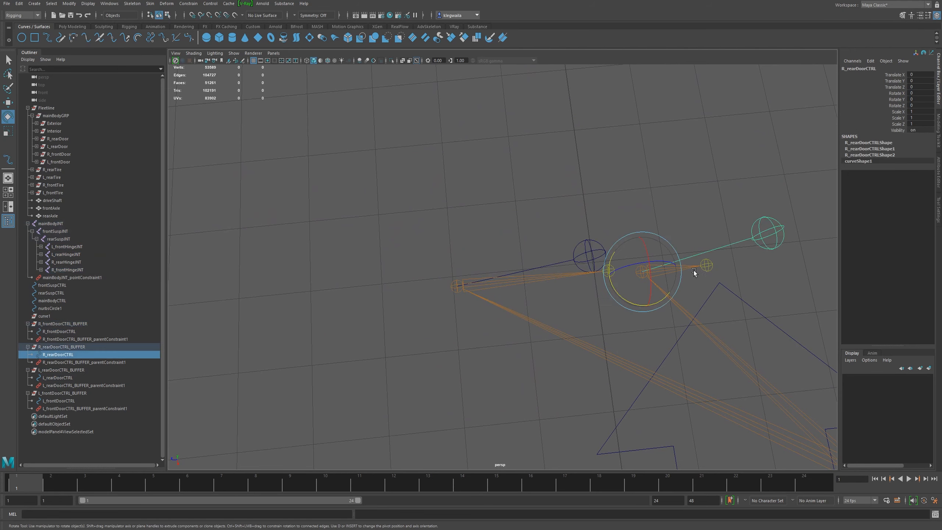
left_click(697, 270, "shift")
key("g")
left_click_drag(720, 296, 583, 235, "alt")
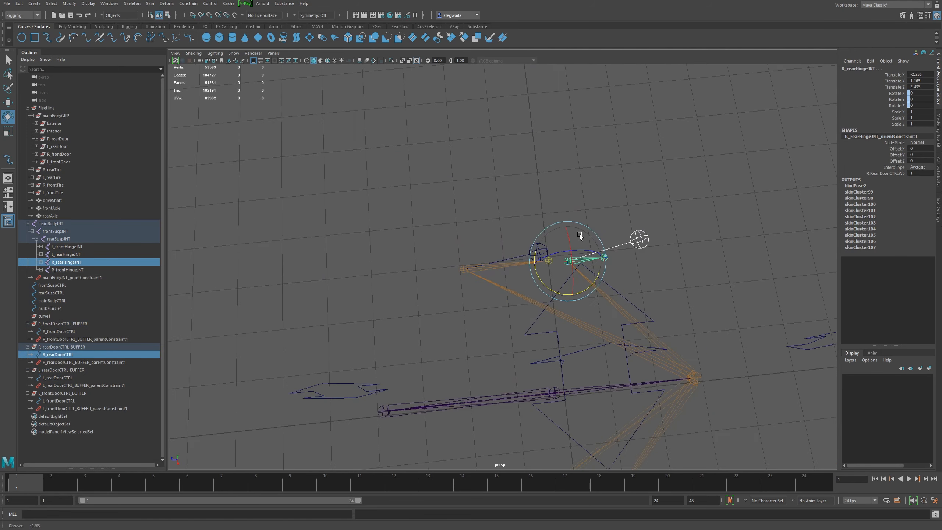
Select all four door controls, test-rotate them together and undo the rotation
right_click_drag(582, 235, 561, 241, "alt")
left_click(61, 401)
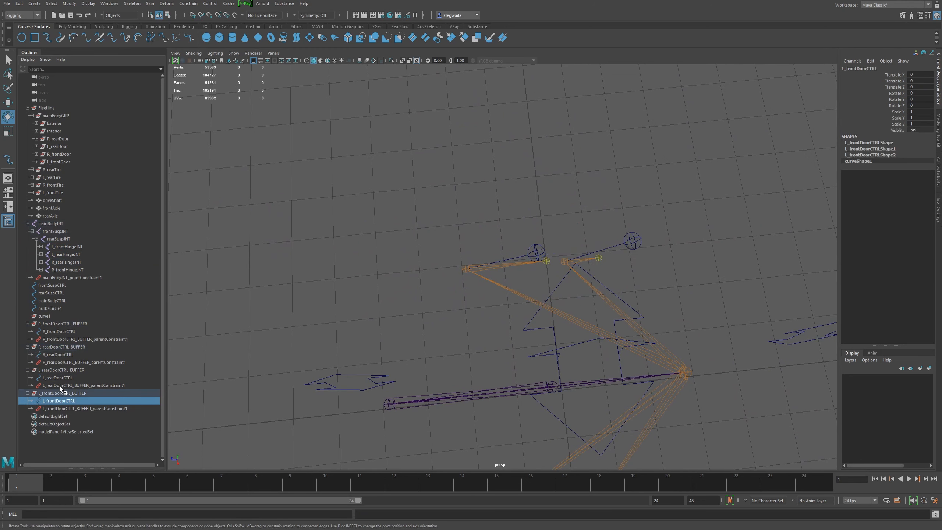
left_click(59, 377, "ctrl")
left_click(59, 354, "ctrl")
left_click(65, 332, "ctrl")
left_click_drag(533, 307, 516, 254, "alt")
key("ctrl+z")
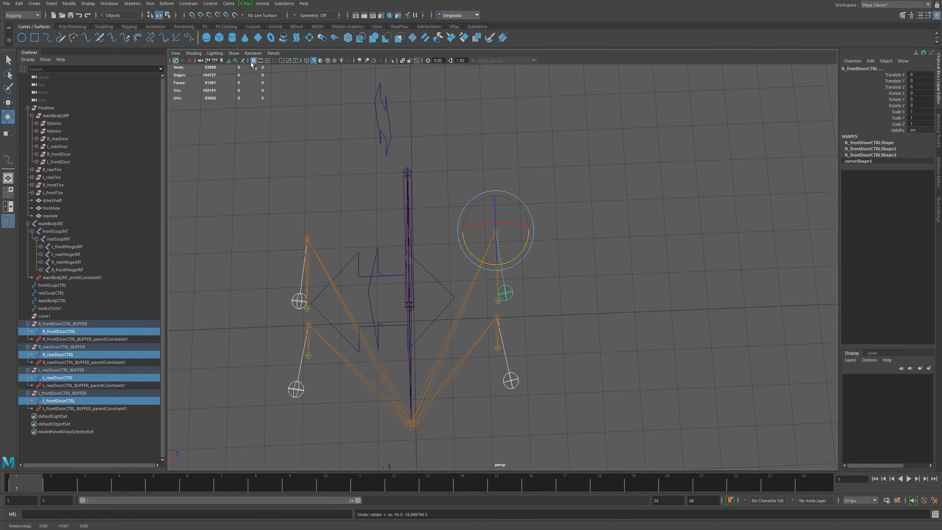
Show the car's polygon geometry in the viewport, test-rotate the doors with their controls and undo the rotation
left_click(233, 53)
left_click(245, 134)
left_click_drag(513, 259, 549, 239)
key("ctrl+z")
right_click_drag(561, 220, 501, 238, "alt")
left_click_drag(500, 238, 549, 237, "alt")
left_click_drag(386, 290, 586, 199, "alt")
Move rearSuspCTRL up to a Translate Y of 1.24 to raise the car's rear
left_click(587, 197)
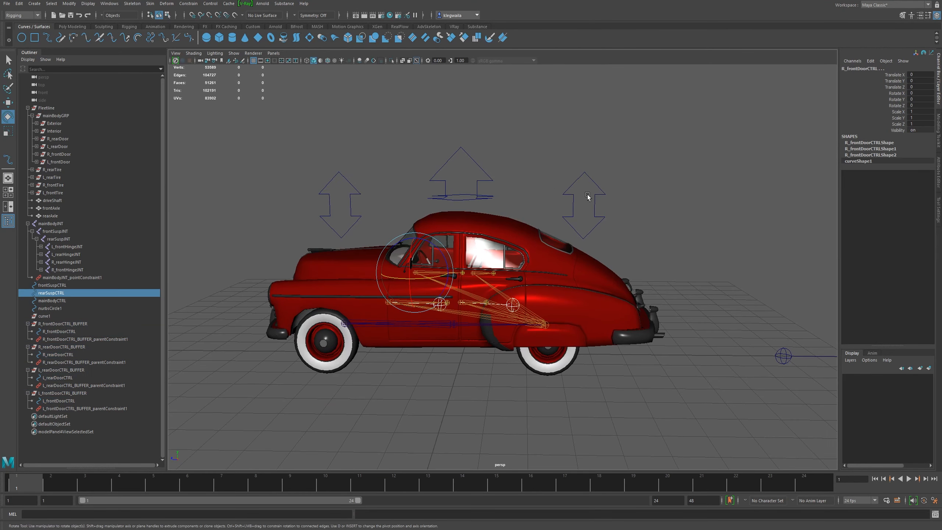
key("w")
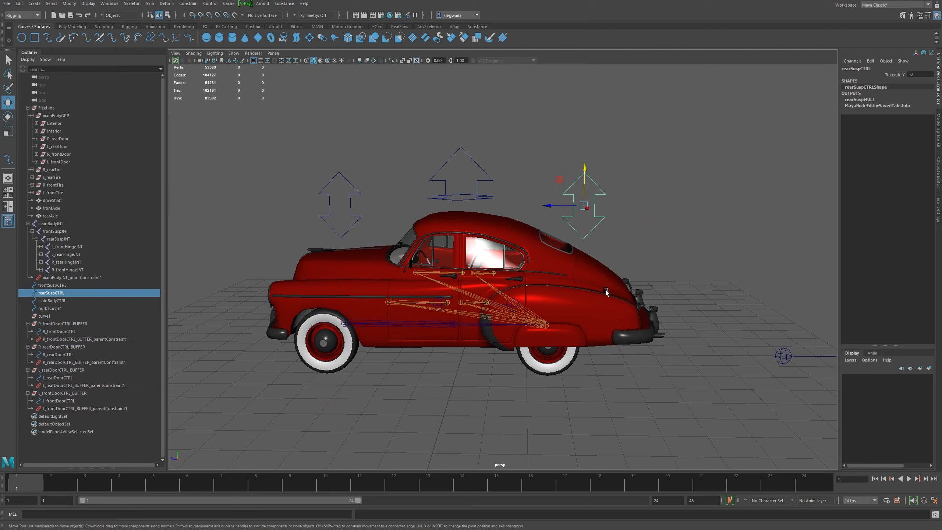
left_click_drag(585, 175, 601, 59)
scroll(517, 272, "up", 4)
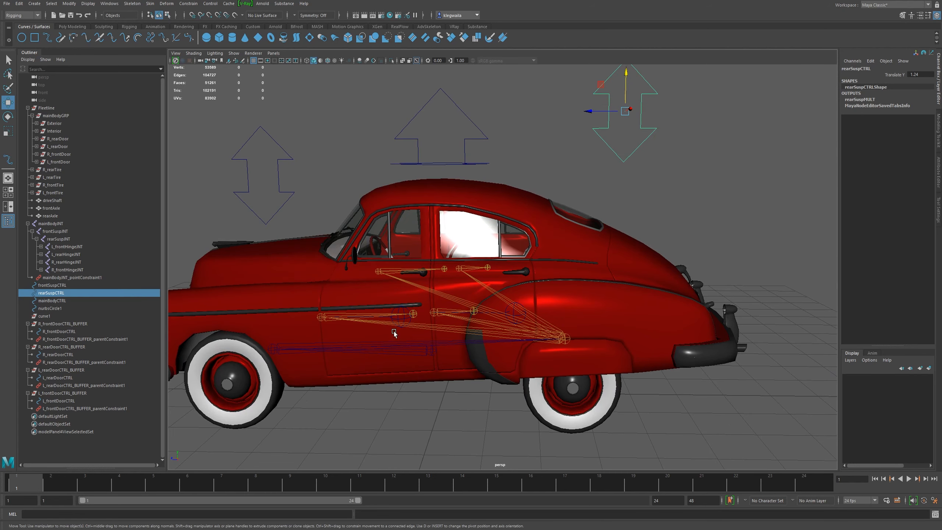
Select all four door controls and test-rotate them together with the car's rear raised
left_click_drag(395, 324, 300, 364, "alt")
left_click(52, 400)
left_click(55, 378, "ctrl")
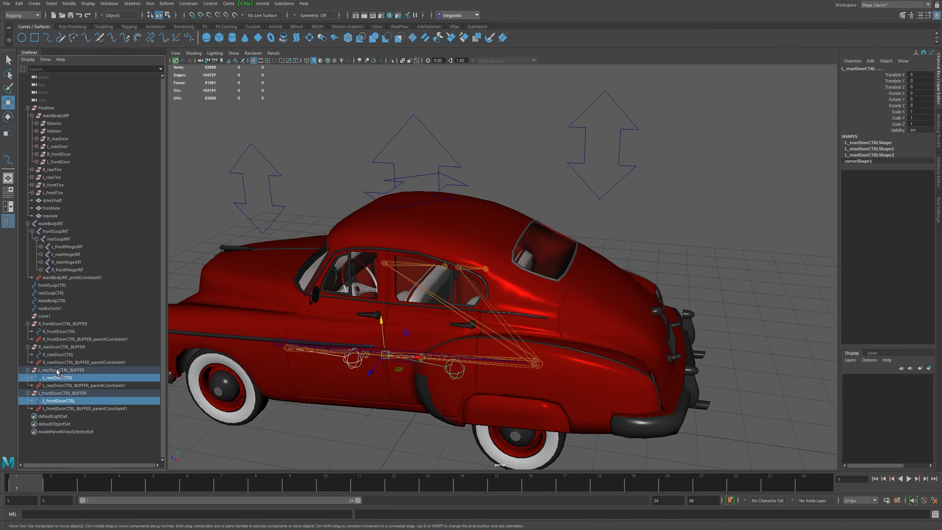
left_click(59, 347, "ctrl")
left_click(59, 346, "ctrl")
left_click(58, 354, "ctrl")
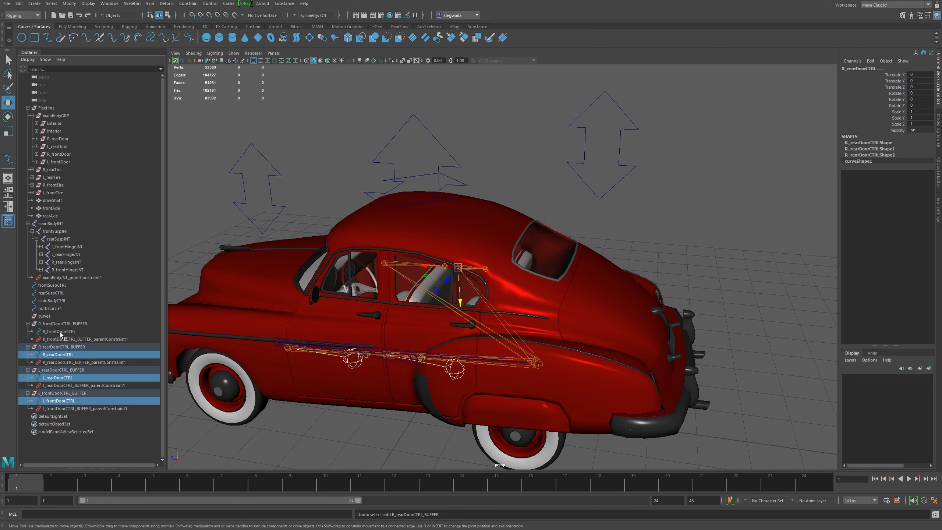
left_click(59, 331, "ctrl")
left_click_drag(373, 363, 381, 291, "alt")
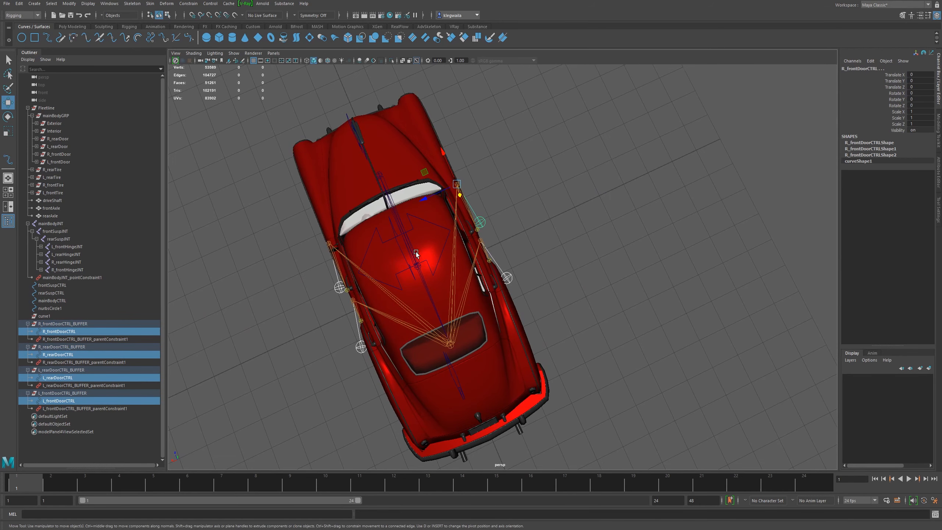
key("e")
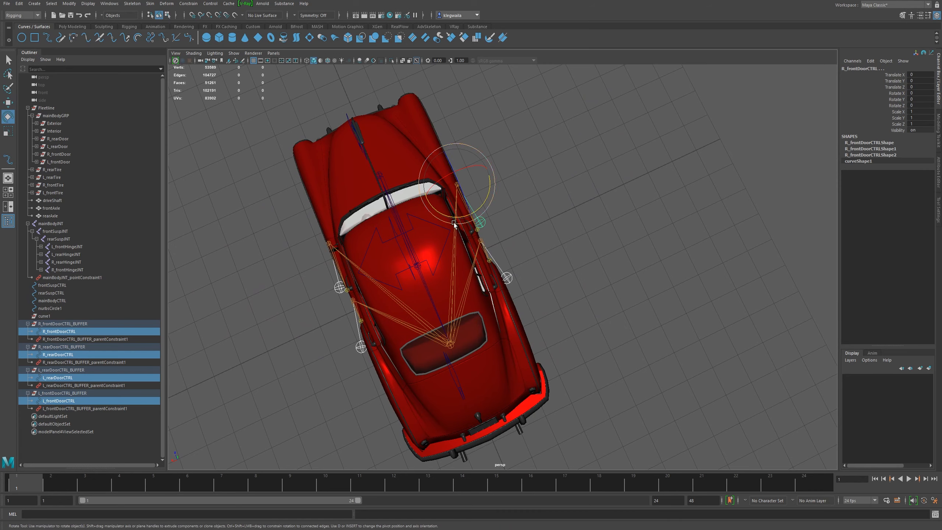
left_click_drag(447, 224, 486, 202)
left_click_drag(488, 180, 655, 103)
Reset rearSuspCTRL's Translate Y to 0
left_click(555, 140)
key("w")
left_click(916, 74)
type("0")
key("Return")
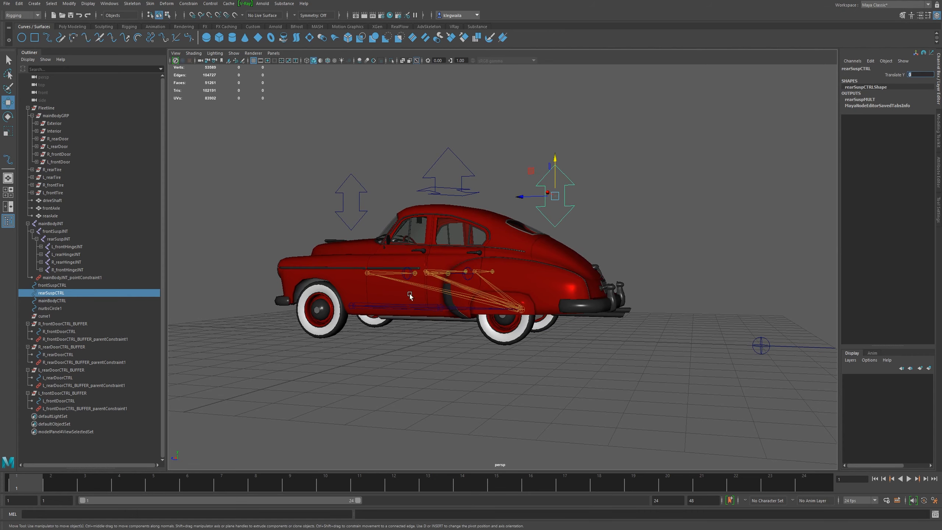
Select L_frontDoorCTRL and display its rotation limit attributes
left_click_drag(355, 273, 547, 293, "alt")
left_click(547, 293)
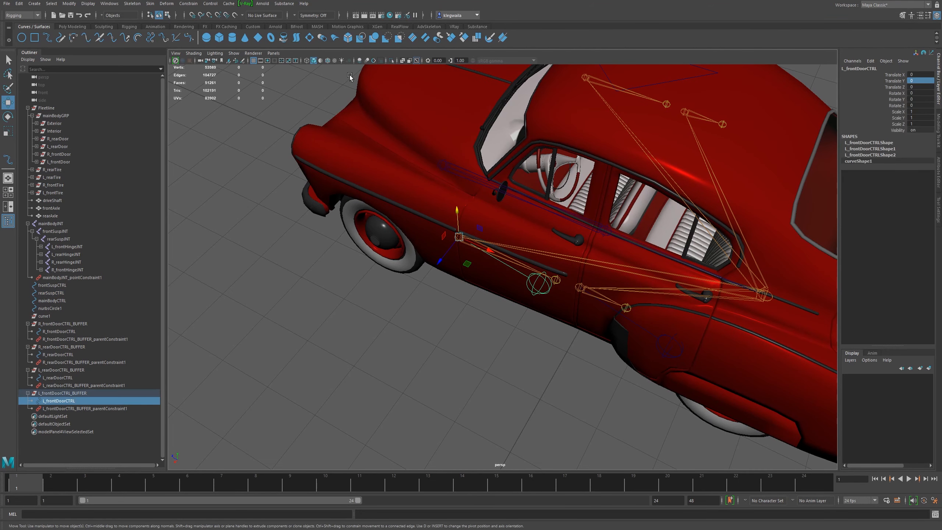
left_click(939, 164)
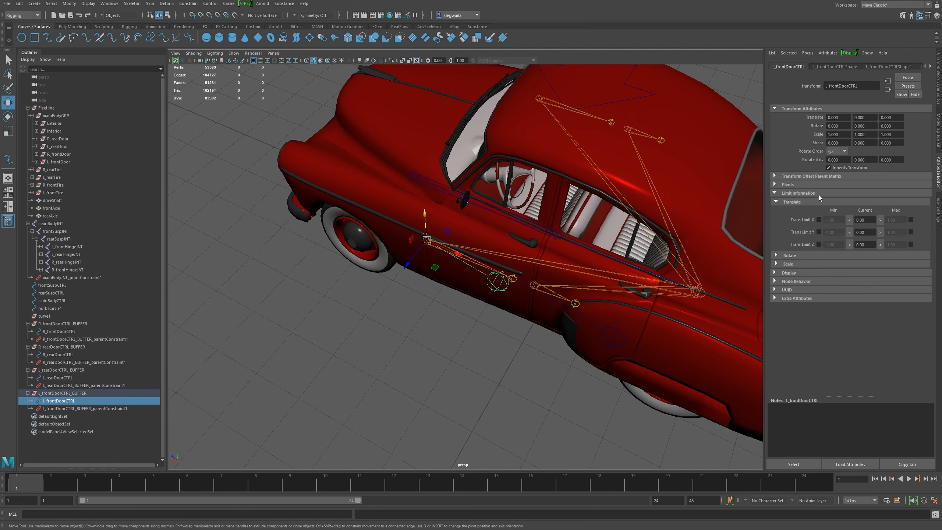
left_click(775, 202)
left_click(777, 210)
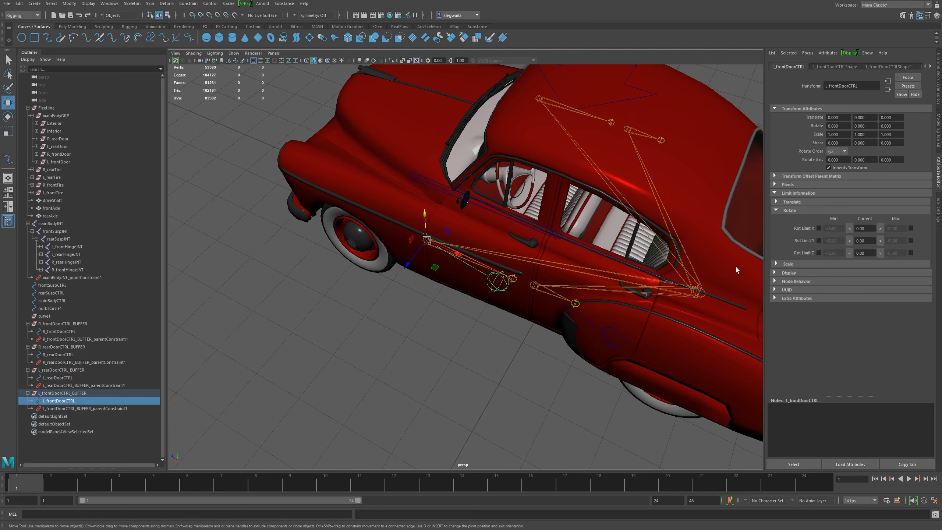
left_click_drag(450, 293, 423, 294, "alt")
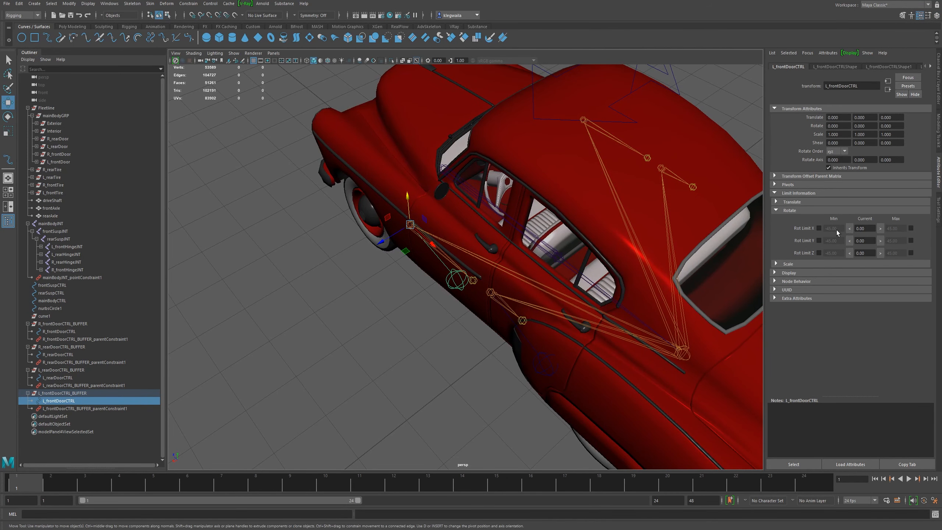
Swing the left front door open with its control and set L_frontDoorCTRL's Rotate Y to -85
key("e")
mouse_move(412, 250)
left_mouse_down()
mouse_move(378, 243)
mouse_move(420, 257)
left_mouse_up()
left_click_drag(530, 291, 465, 349)
left_click_drag(446, 301, 453, 330)
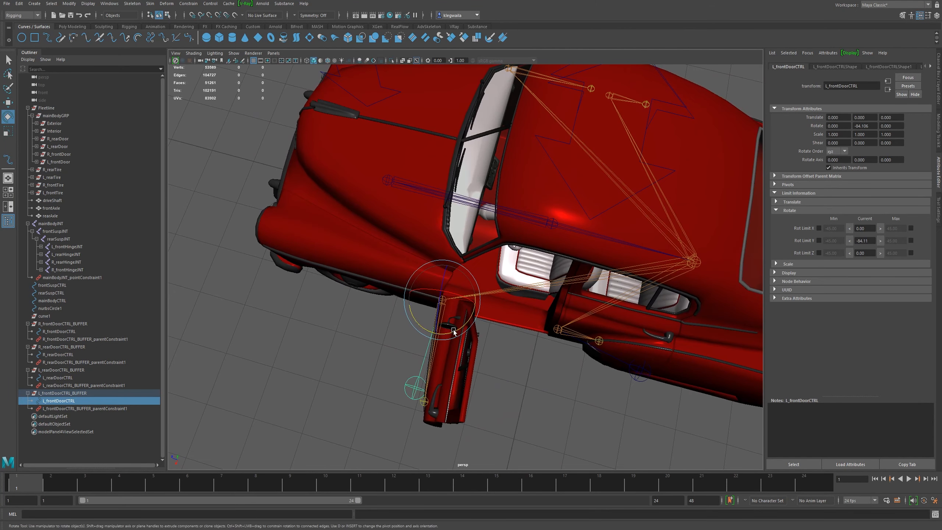
left_click(871, 241)
type("-85")
key("Return")
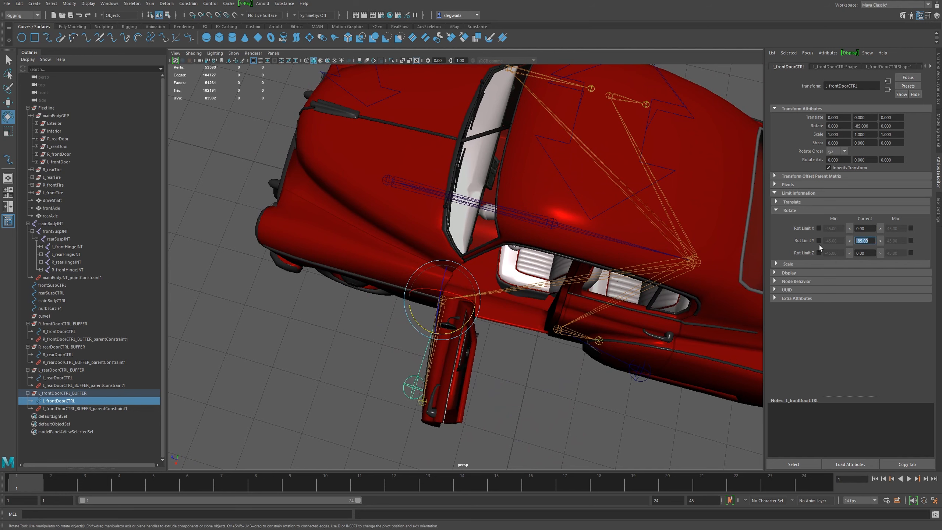
Enable L_frontDoorCTRL's minimum and maximum Y rotation limits, set the minimum to -85, and test-rotate the door
left_click(819, 240)
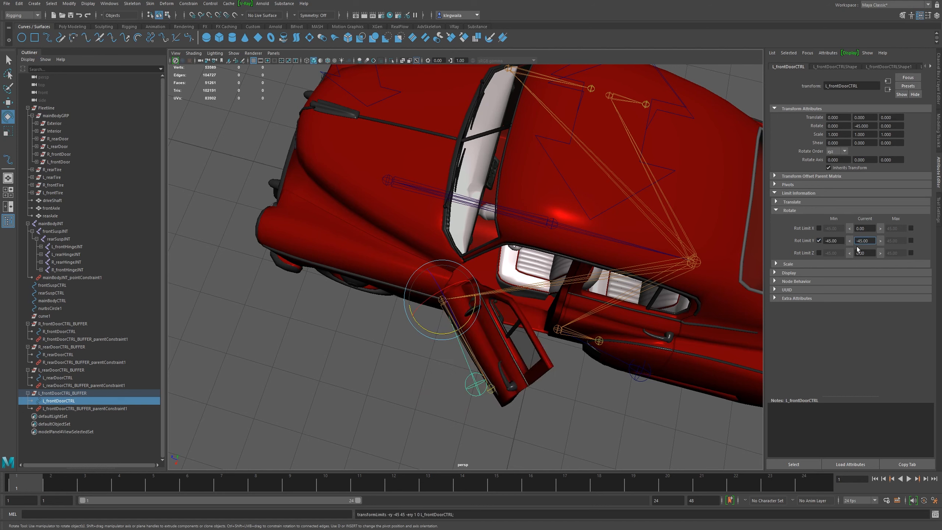
left_click(819, 240)
type("-85")
key("Return")
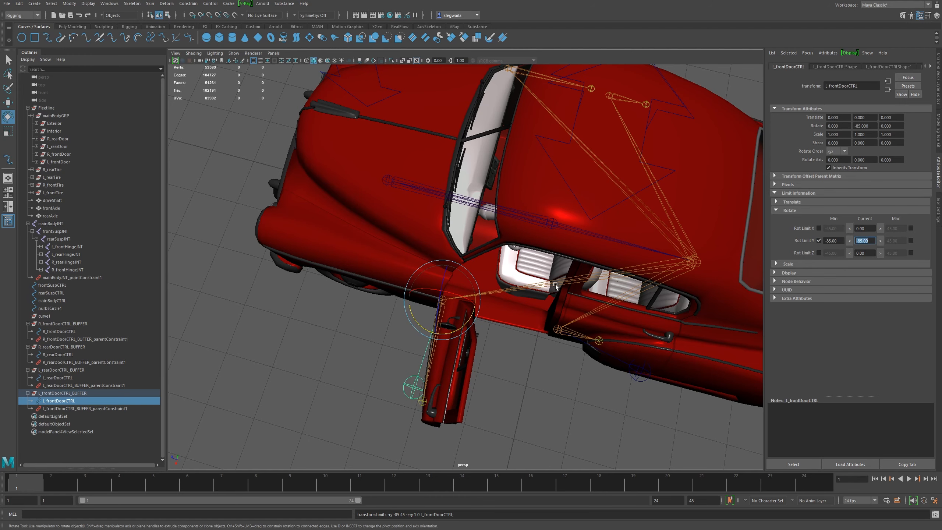
middle_click_drag(555, 284, 511, 264, "alt")
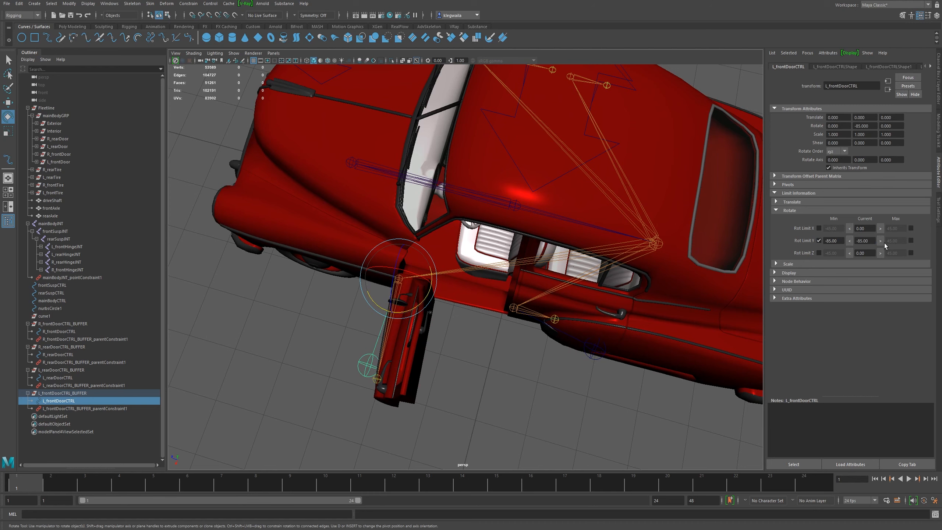
left_click(910, 240)
left_click_drag(406, 309, 530, 225)
Select R_frontDoorCTRL, swing the door open and set its Rotate Y to -85
left_click_drag(580, 317, 650, 341, "alt")
left_click(533, 341)
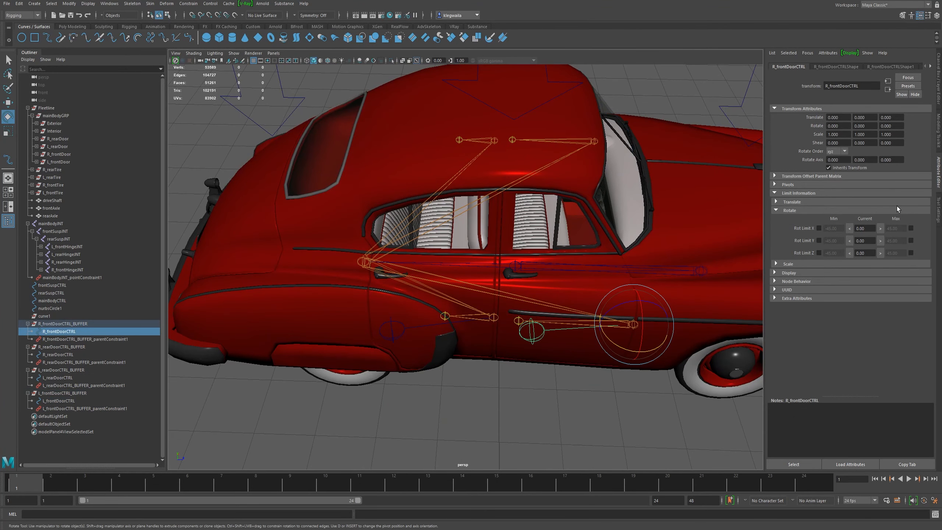
left_click_drag(533, 340, 559, 387, "alt")
left_click_drag(612, 447, 671, 510)
left_click_drag(870, 241, 793, 238)
type("-85")
key("Return")
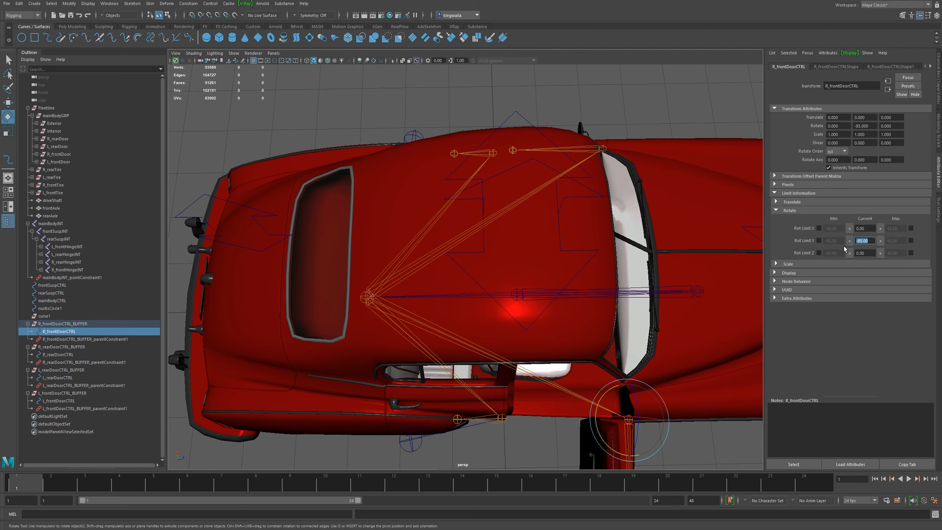
Limit R_frontDoorCTRL's Y rotation to a minimum of -85 and a maximum of 0, with the door closed
left_click(819, 240)
left_click(911, 241)
double_click(895, 241)
type("0")
key("Return")
right_click_drag(694, 382, 579, 395, "alt")
left_click_drag(575, 395, 419, 322)
Select L_rearDoorCTRL, swing the door open and set its Rotate Y to -80
right_click_drag(419, 322, 501, 328, "alt")
middle_click_drag(412, 337, 413, 351, "alt")
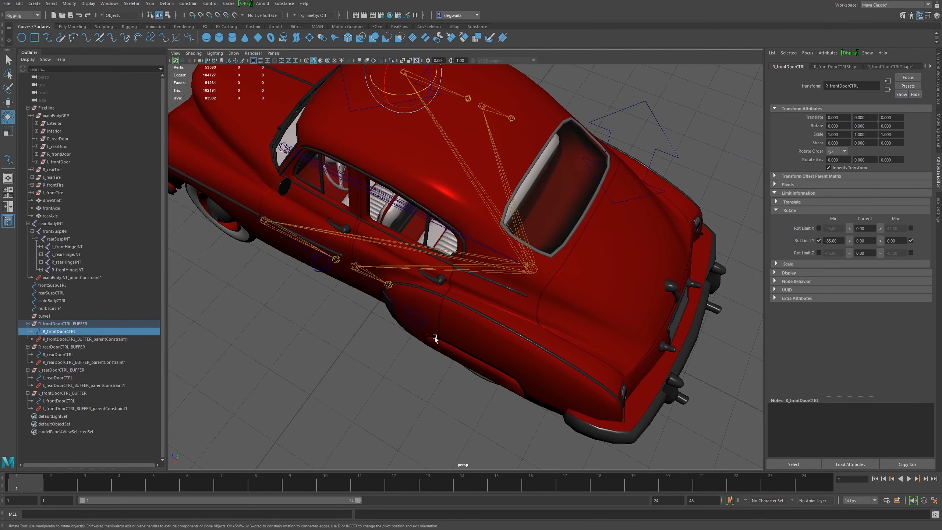
left_click(407, 330)
left_click(414, 326)
left_click_drag(359, 293, 449, 353)
left_click(874, 244)
type("-80")
key("Return")
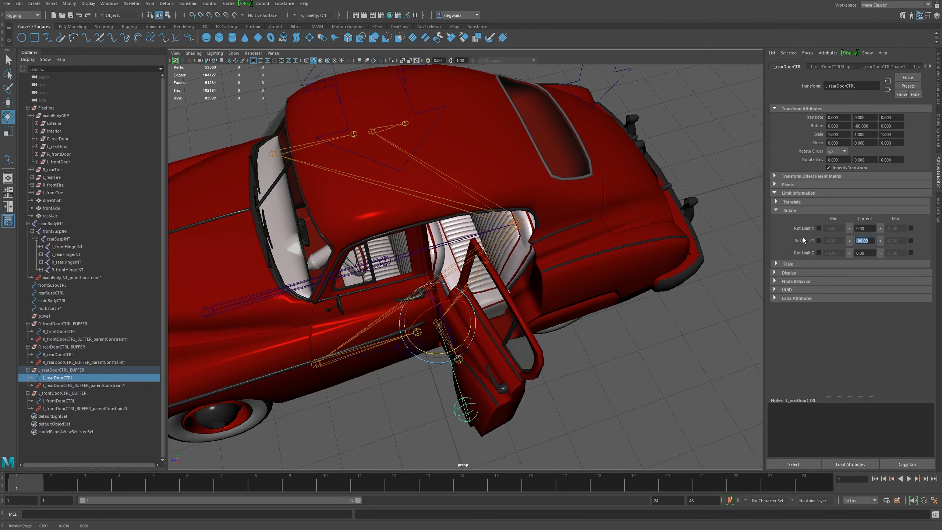
Limit L_rearDoorCTRL's Y rotation to a minimum of -80 and a maximum of 0
left_click_drag(472, 335, 506, 303, "alt")
left_click(849, 240)
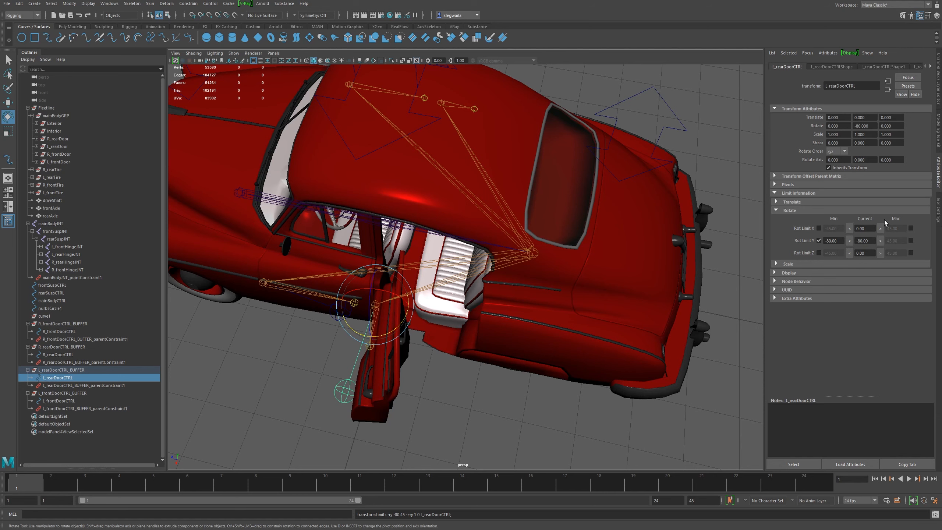
left_click(911, 241)
double_click(895, 240)
type("3")
type("0")
key("Return")
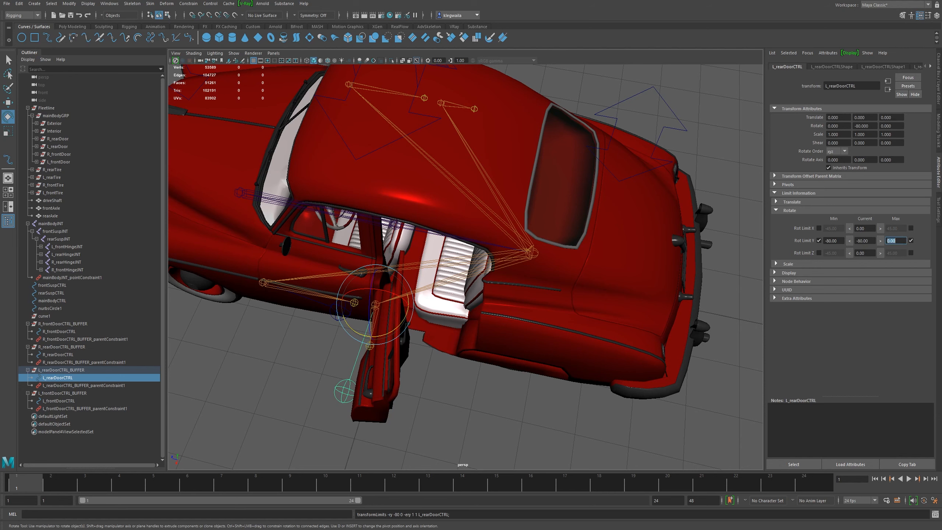
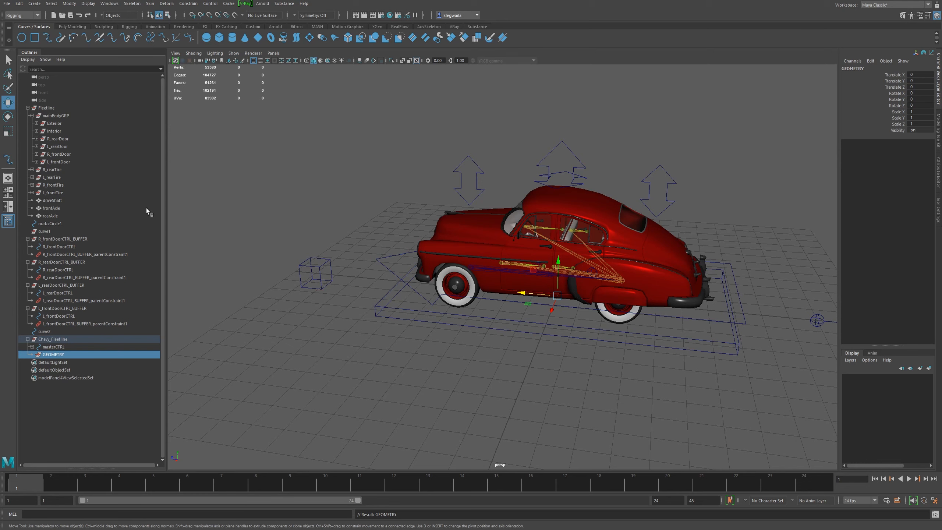
Parent the Fleetline group under the GEOMETRY group and collapse its hierarchy
left_click(28, 108)
left_click_drag(45, 108, 51, 247)
left_click(37, 246)
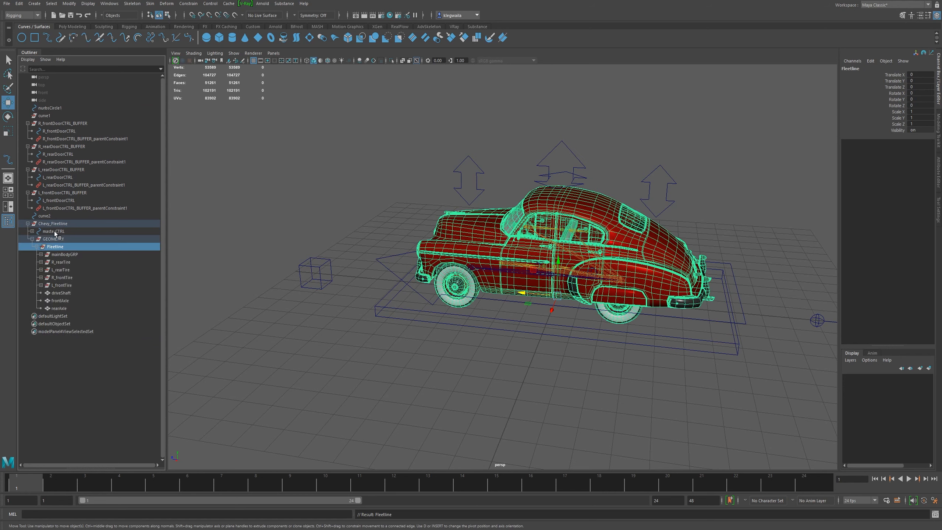
left_click_drag(56, 246, 61, 243)
left_click(37, 247)
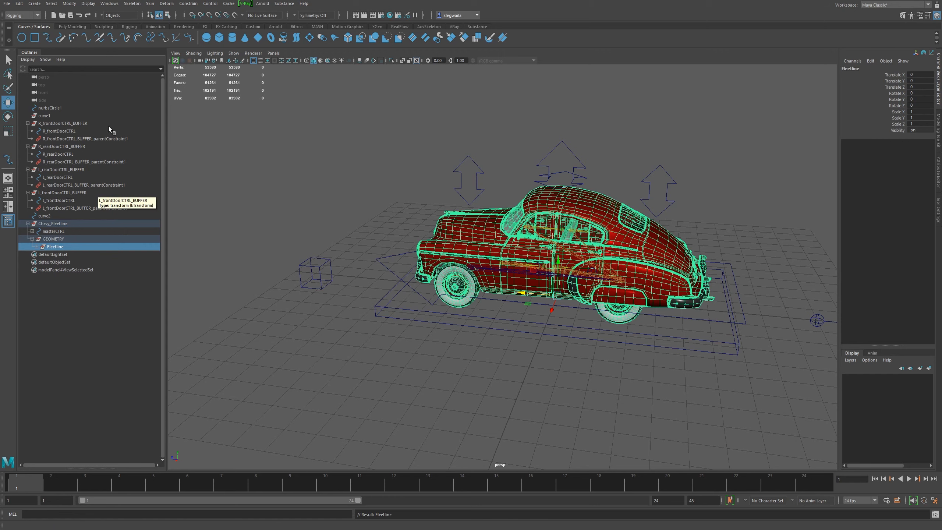
Collapse the hierarchies of the four door control buffers
left_click(28, 123)
left_click(28, 131)
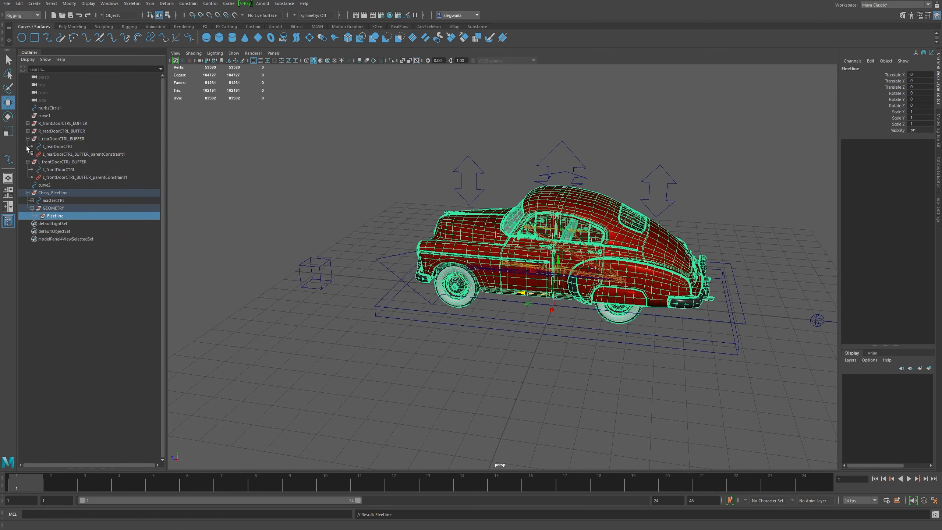
left_click(28, 139)
left_click(28, 146)
left_click_drag(72, 124, 72, 147)
mouse_move(73, 146)
middle_mouse_down()
mouse_move(76, 187)
mouse_move(100, 118)
mouse_move(72, 119)
mouse_move(54, 148)
middle_mouse_up()
key("ctrl+z")
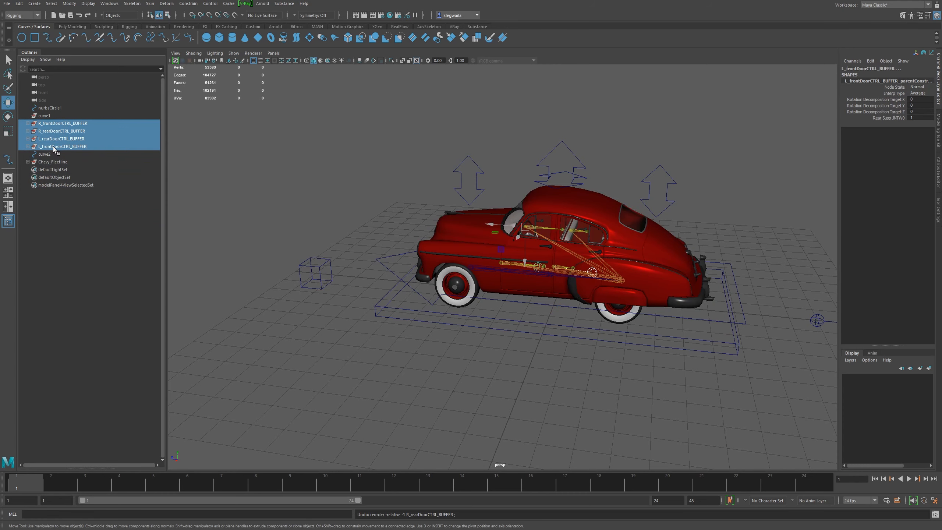
key("ctrl+z")
Expand Chevy_Fleetline and masterCTRL, and parent the four door control buffers under the CONTROLS group
left_click(28, 161)
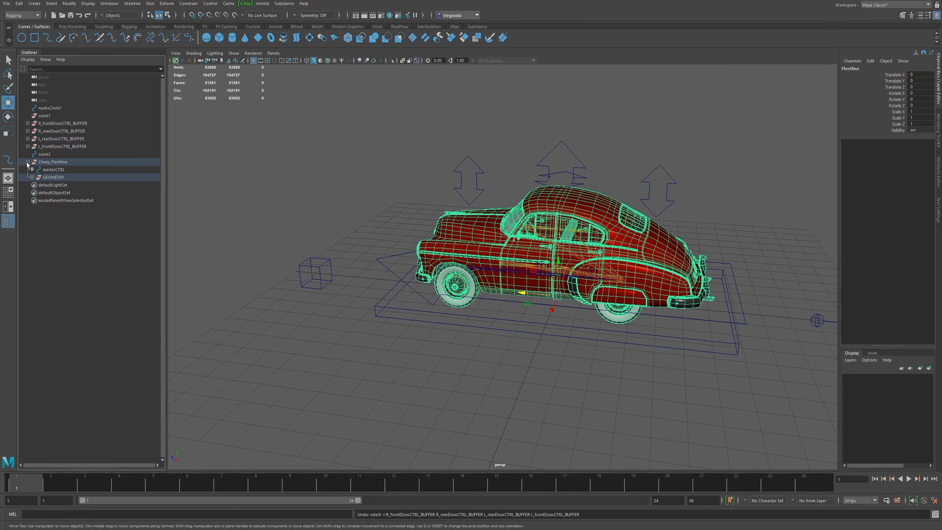
left_click(32, 169)
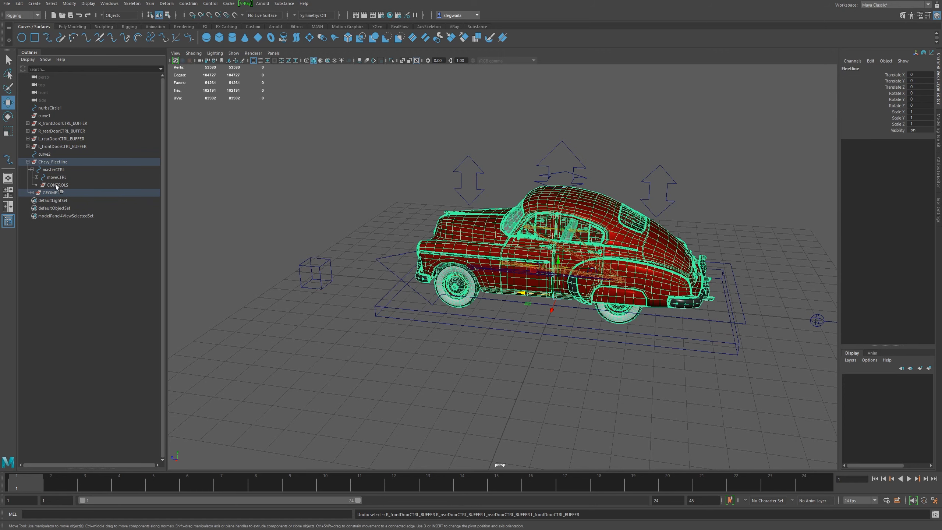
left_click_drag(50, 123, 50, 146)
middle_click_drag(60, 126, 62, 188)
Test the front suspension, rear suspension and main body controls and undo the movement
left_click_drag(563, 262, 444, 215, "alt")
right_click_drag(554, 290, 661, 304, "alt")
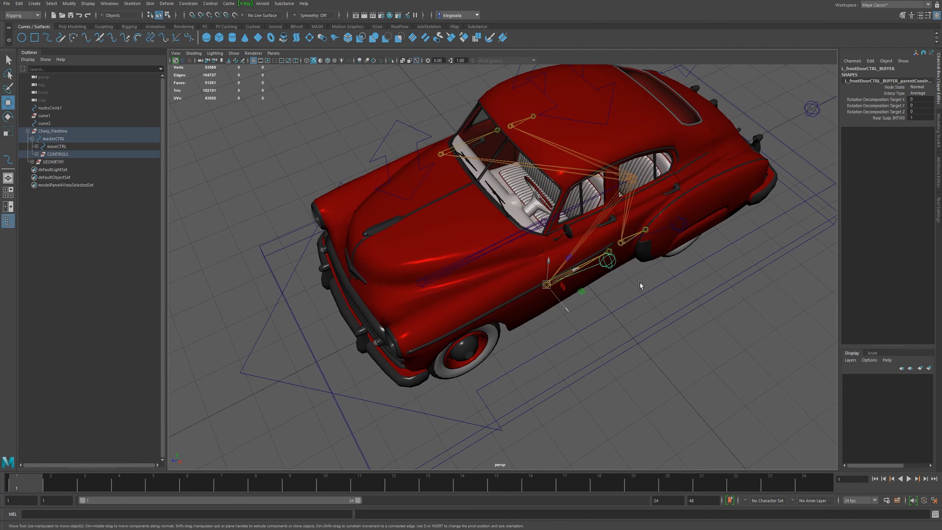
left_click_drag(618, 279, 725, 204, "alt")
left_click(463, 167)
left_click(664, 183)
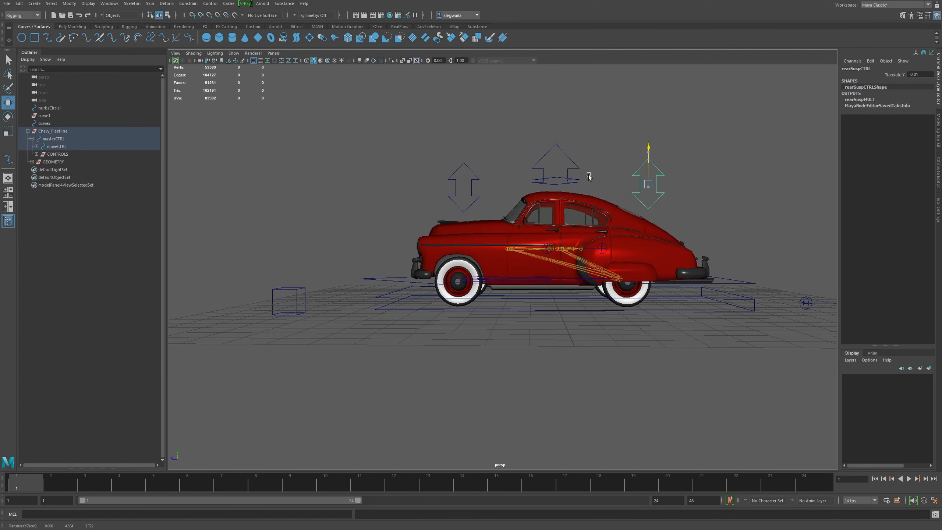
left_click_drag(664, 184, 631, 184, "alt")
left_click_drag(511, 162, 481, 161)
key("ctrl+z")
left_click_drag(275, 202, 212, 184, "alt")
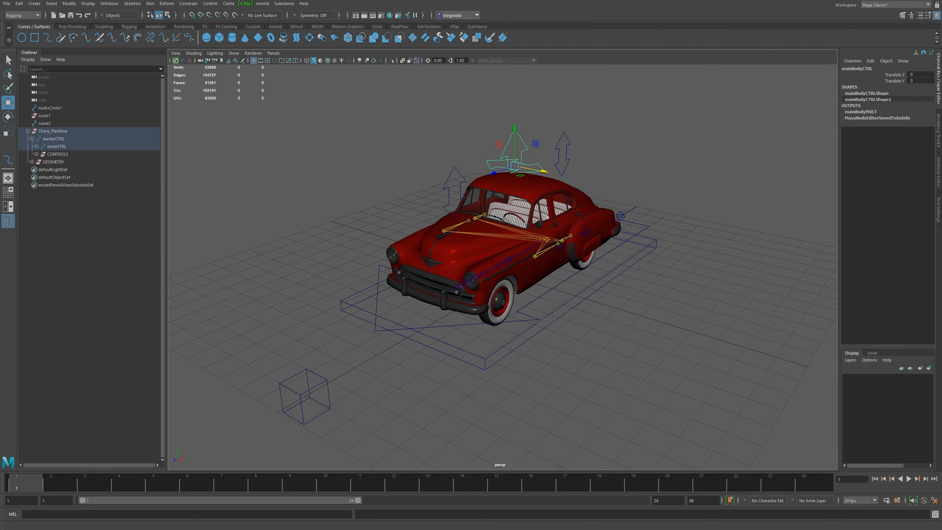
Select masterCTRL, test-scale the whole car rig uniformly and undo the scaling
left_click_drag(246, 238, 462, 336, "alt")
left_click(523, 352)
scroll(549, 351, "down", 1)
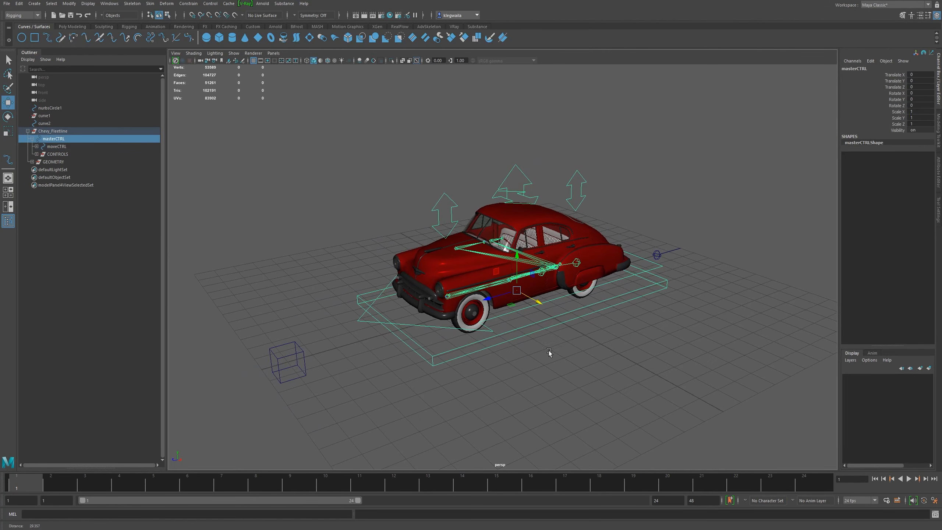
key("r")
left_click_drag(518, 293, 655, 252)
key("ctrl+z")
left_click_drag(441, 319, 516, 335, "alt")
left_click_drag(528, 290, 584, 315)
key("ctrl+z")
key("ctrl+z")
left_click_drag(479, 315, 622, 243, "alt")
left_click(519, 329)
key("ctrl+z")
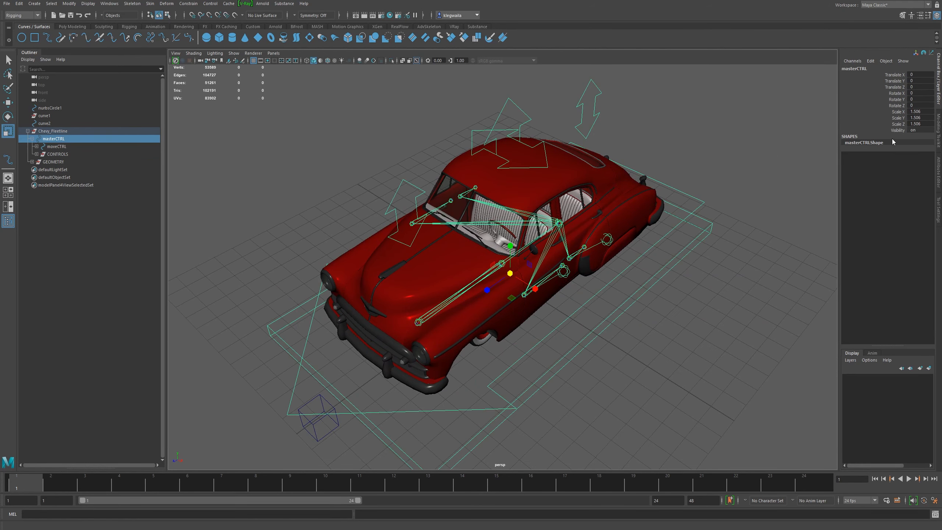
key("ctrl+z")
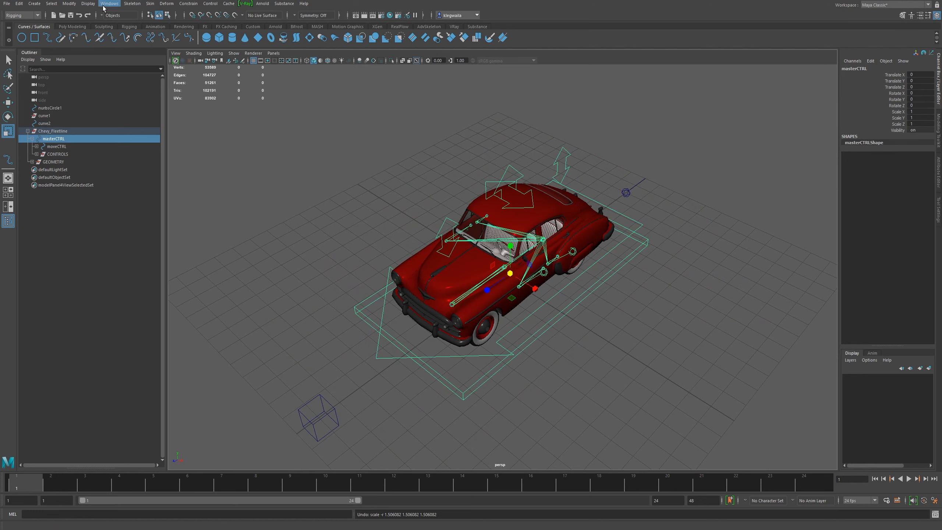
In the Node Editor, connect masterCTRL's Scale Y output to its own Scale Z and Scale X inputs, then close the editor
left_click(128, 4)
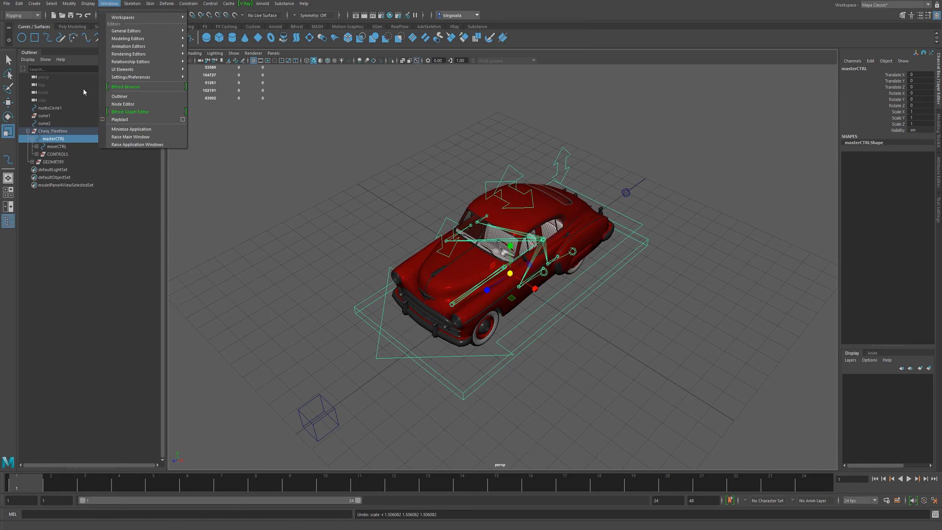
left_click(119, 103)
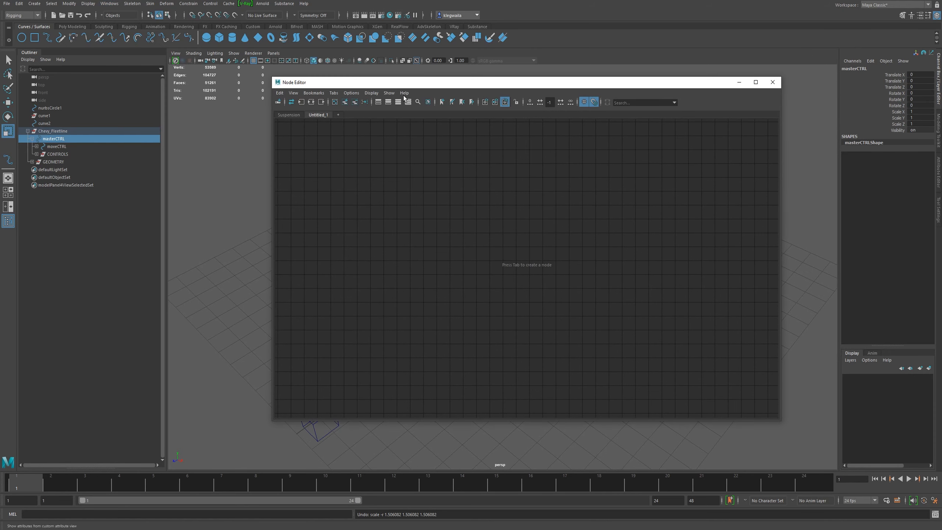
left_click_drag(408, 85, 374, 106)
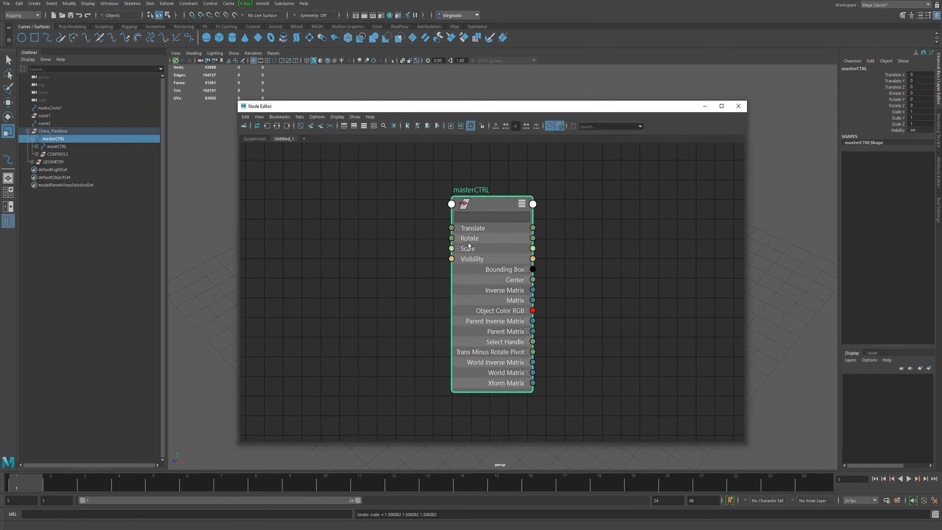
left_click(457, 248)
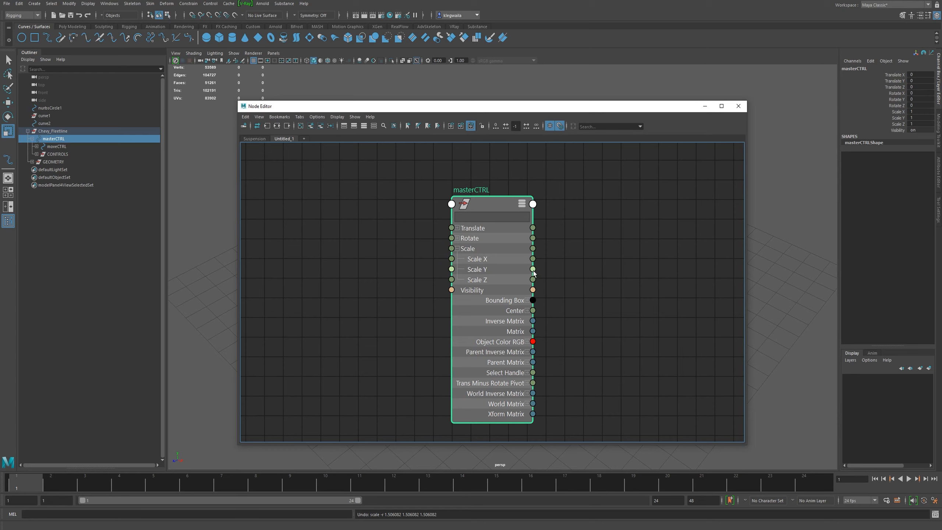
left_click_drag(533, 269, 453, 278)
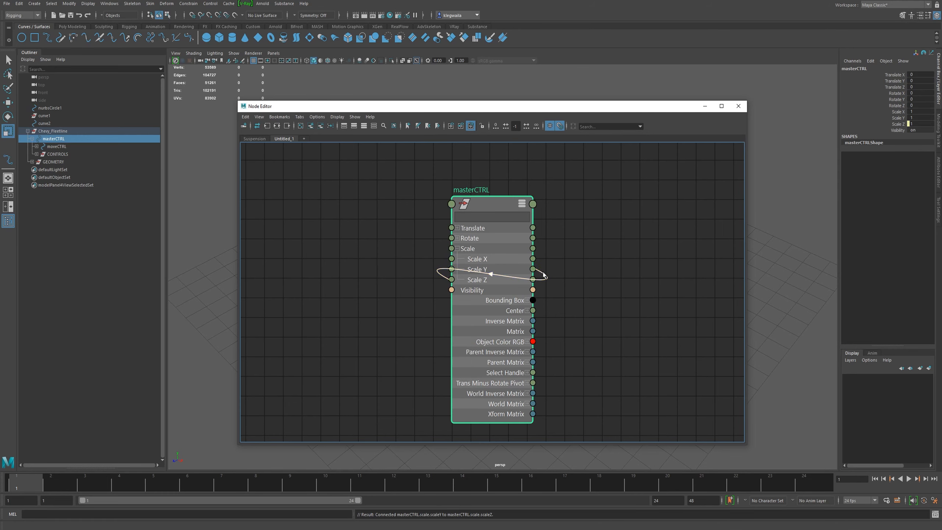
left_click_drag(532, 269, 451, 259)
left_click(738, 106)
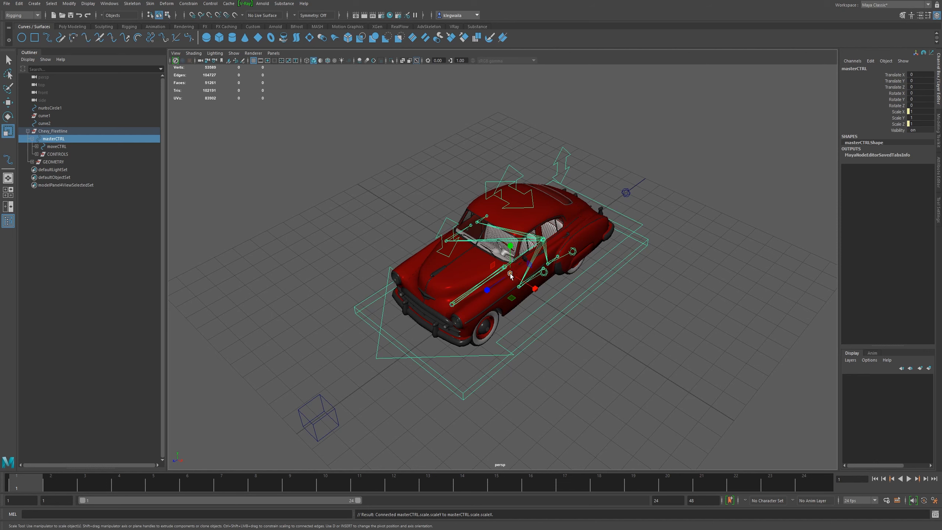
Test-scale masterCTRL along X and Y to check the linked scale channels, and undo the scaling
left_click_drag(536, 289, 458, 296)
left_click_drag(510, 245, 531, 205)
key("ctrl+z")
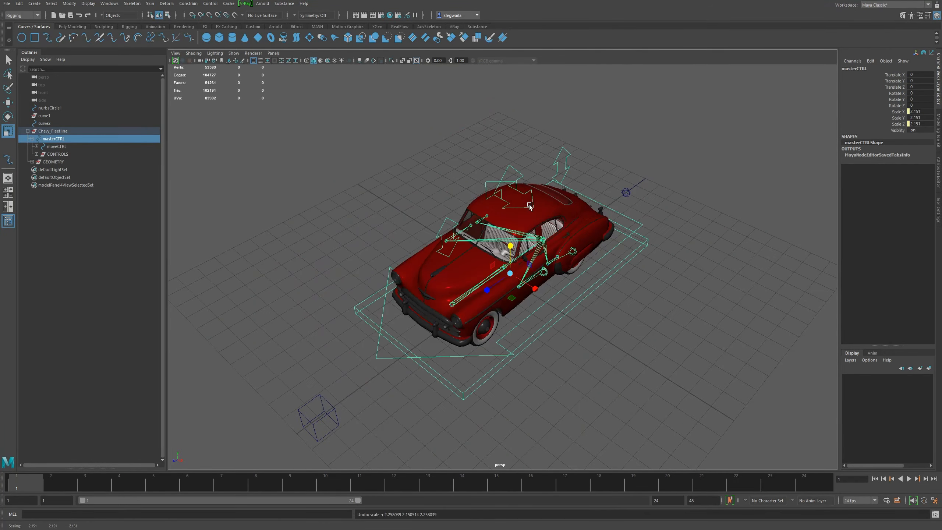
Lock and hide the Scale X and Scale Z channels of masterCTRL
left_click(897, 111)
left_click(895, 124, "ctrl")
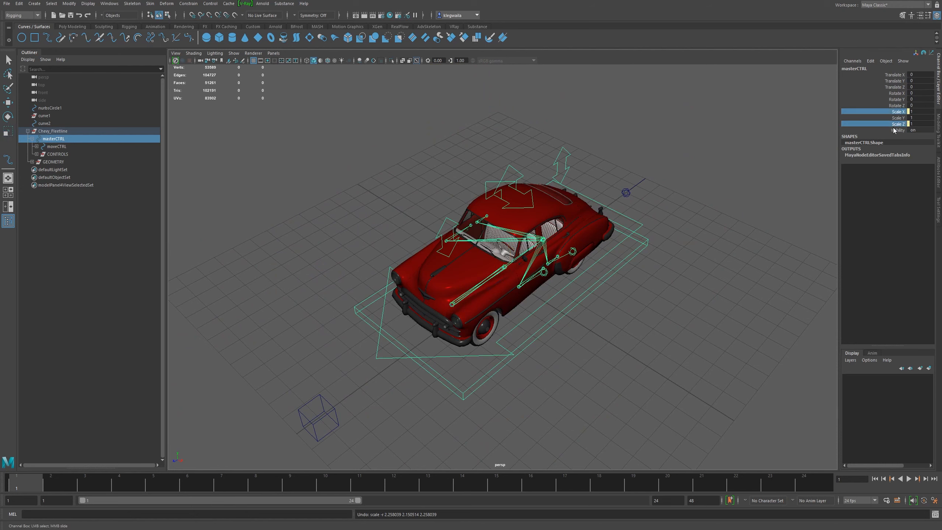
right_click(897, 127)
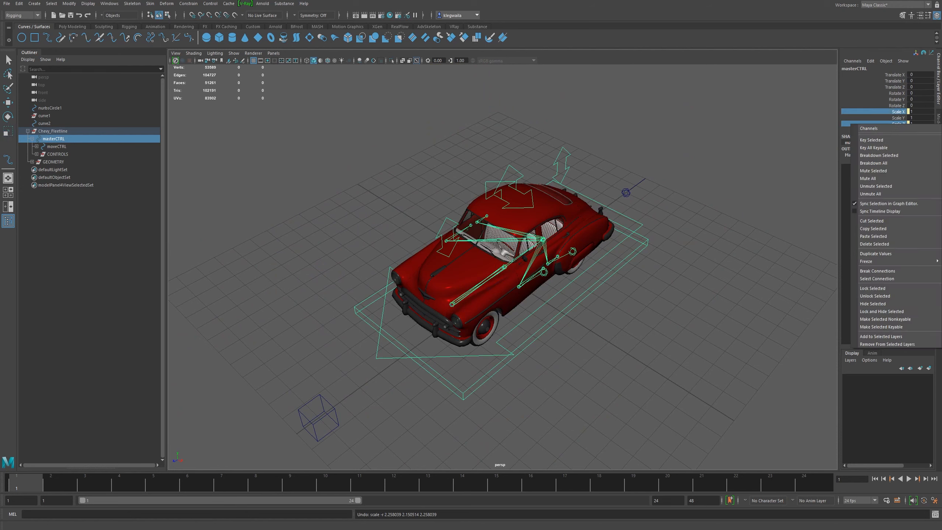
left_click(881, 313)
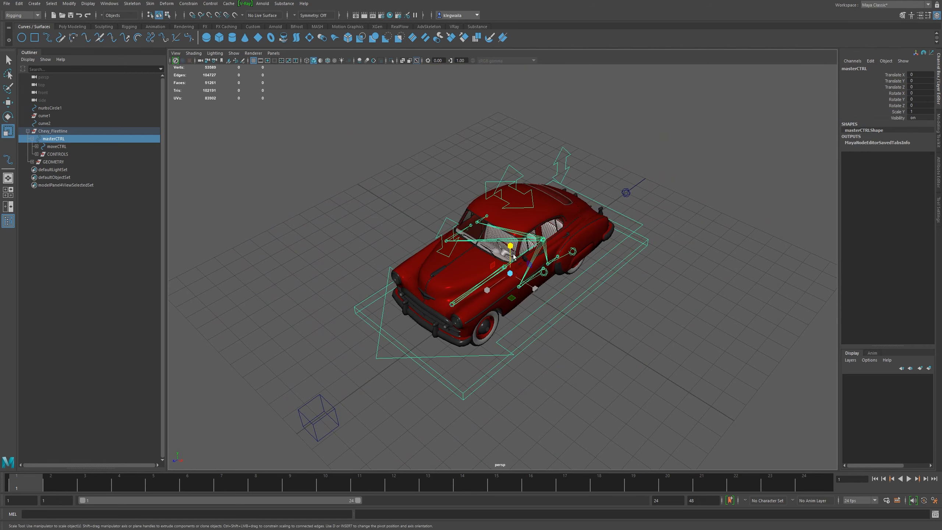
Test-scale the rig through masterCTRL's Scale Y and reset Scale Y to 1
mouse_move(511, 247)
left_mouse_down()
mouse_move(536, 205)
mouse_move(513, 244)
left_mouse_up()
left_click(915, 112)
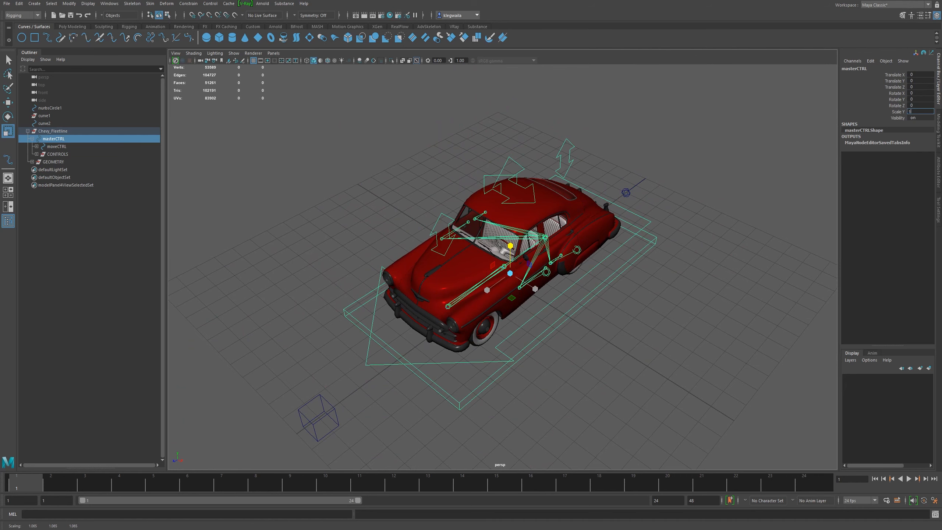
key("Return")
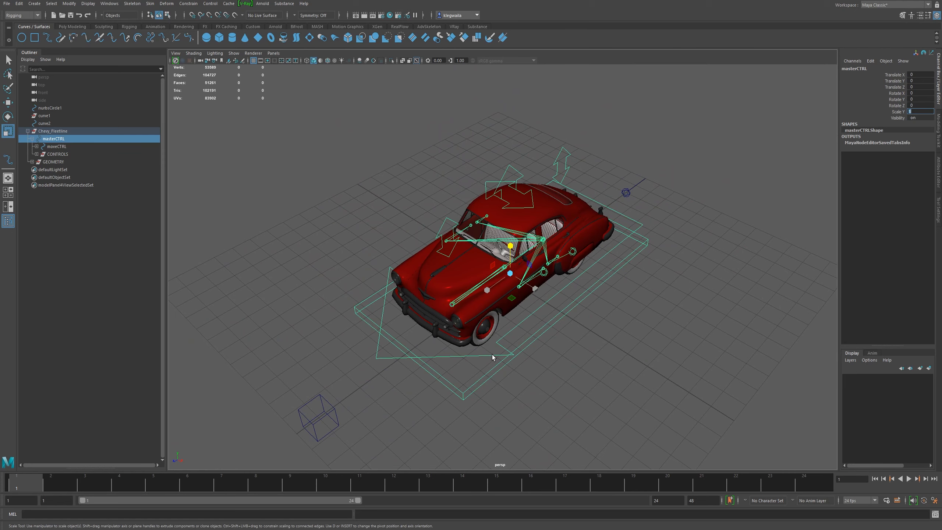
Select the Chevy_Fleetline group, test-scale it uniformly and undo the scaling
left_click_drag(465, 291, 461, 276, "alt")
right_click_drag(461, 276, 470, 338, "alt")
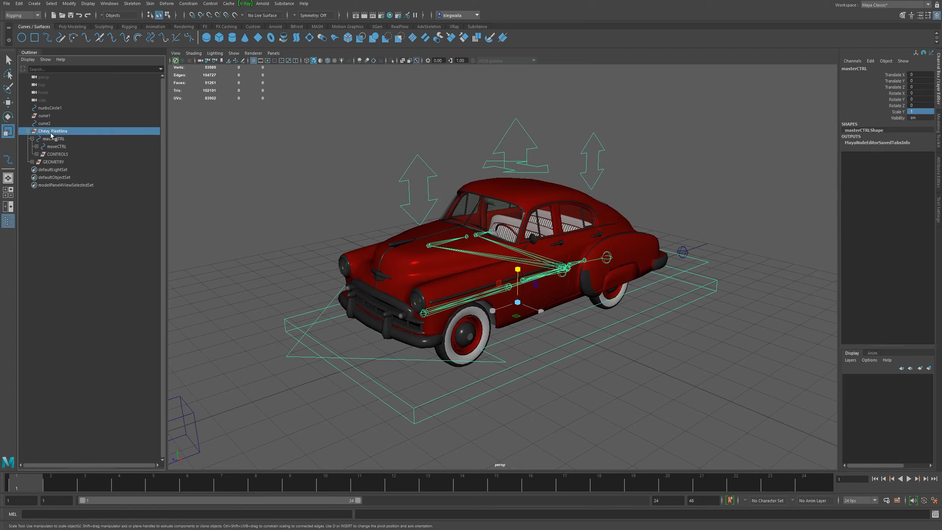
left_click(53, 131)
left_click_drag(515, 311, 322, 312)
key("ctrl+z")
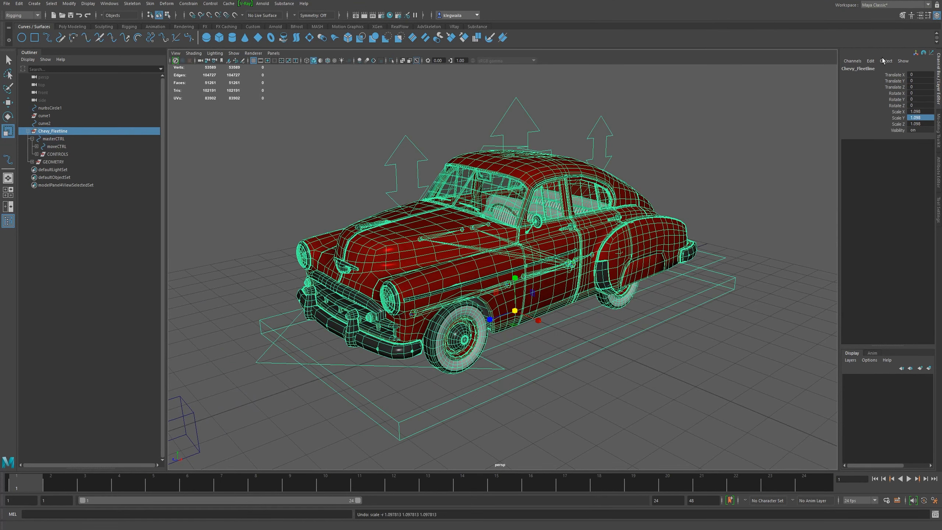
key("ctrl+z")
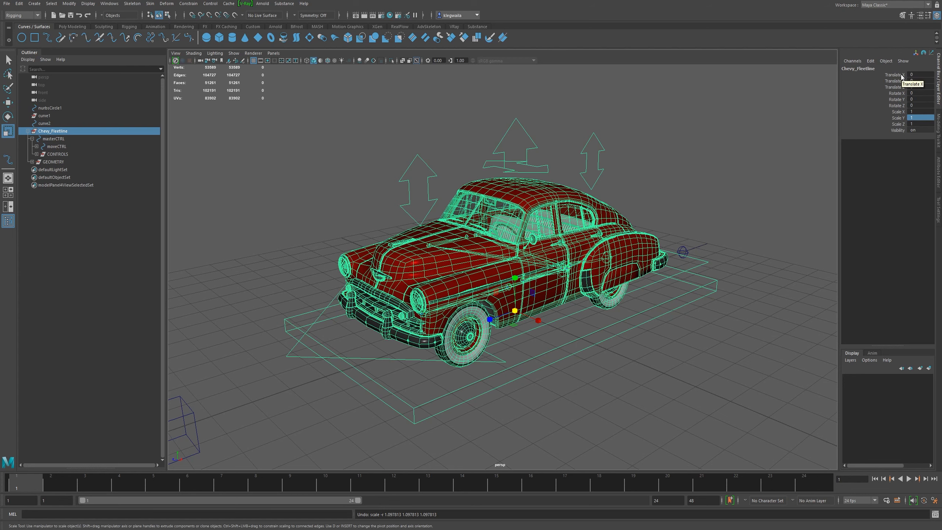
Lock and hide all translate, rotate and scale channels of the Chevy_Fleetline group
left_click_drag(898, 75, 895, 126)
right_click(894, 116)
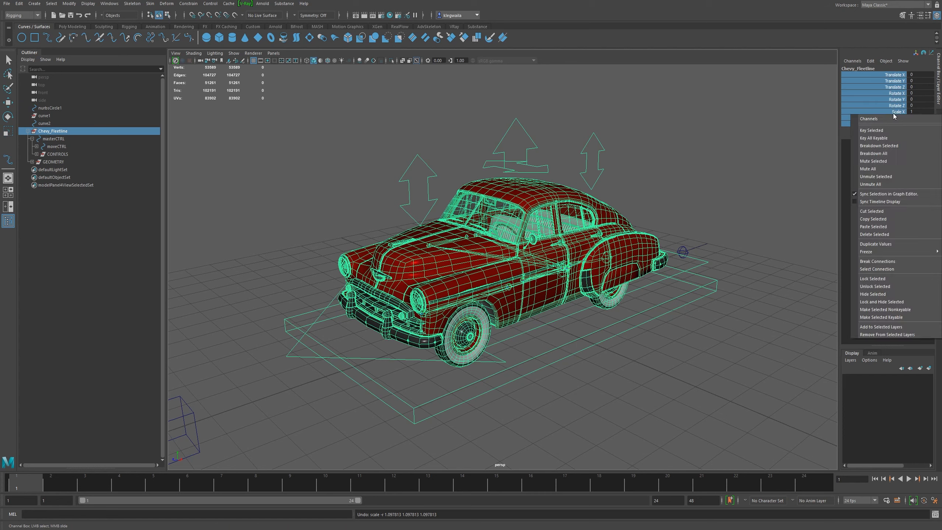
left_click(882, 301)
Test Chevy_Fleetline's Visibility by setting it to 0 and back to 1
left_click(920, 75)
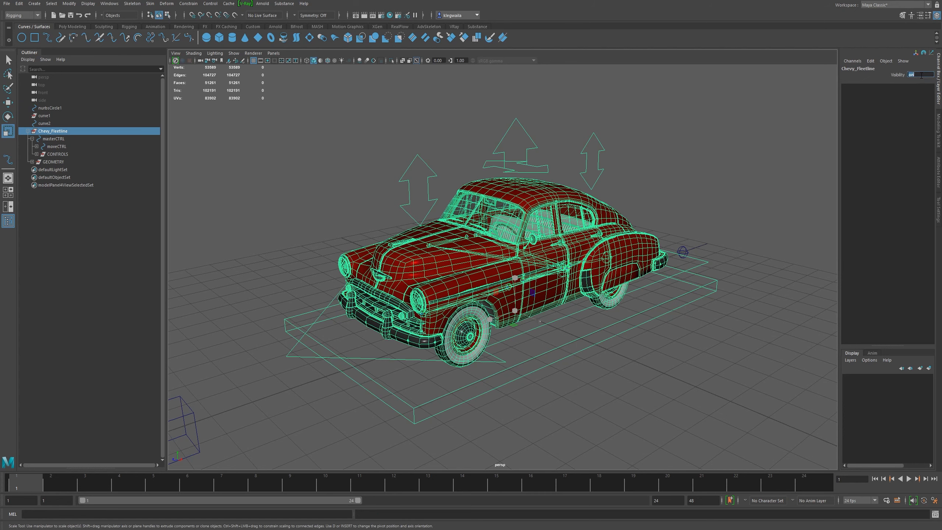
type("0")
key("Return")
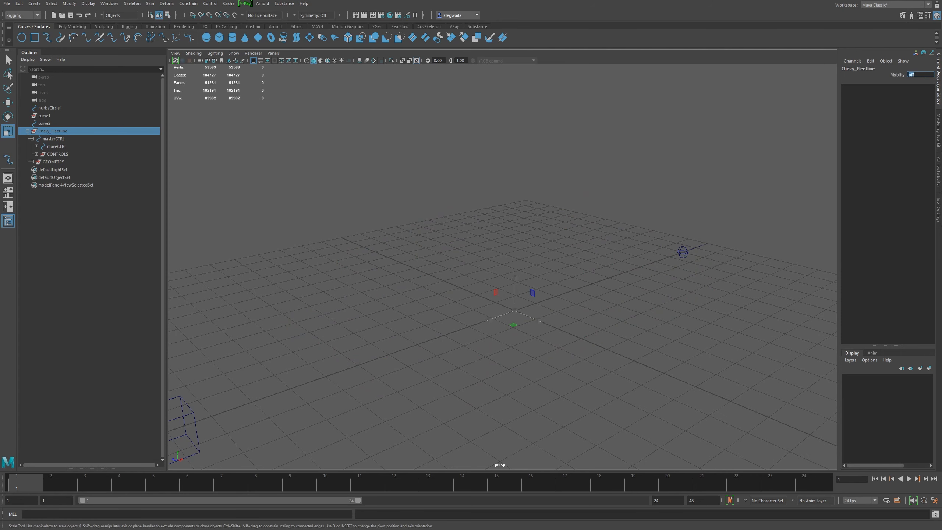
type("1")
key("Return")
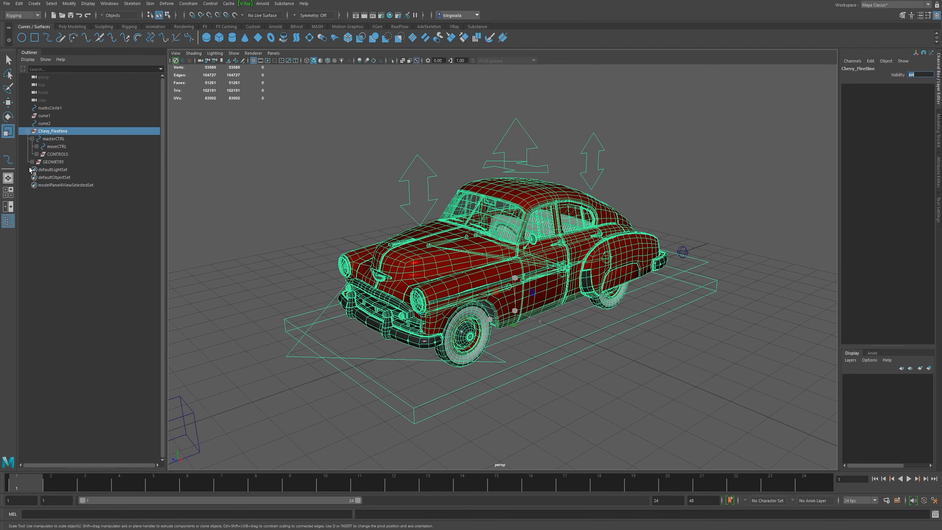
Lock and hide all translate, rotate and scale channels of the CONTROLS group
left_click(51, 154)
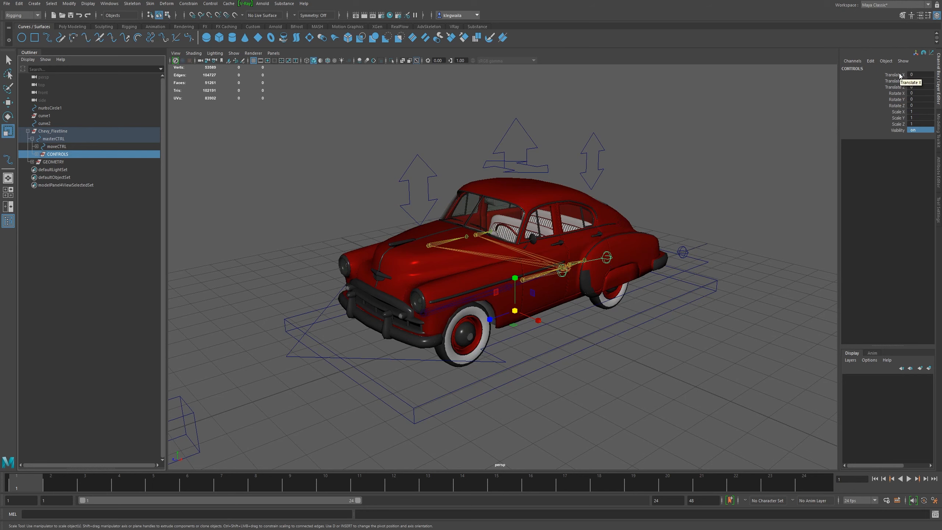
left_click_drag(899, 76, 905, 126)
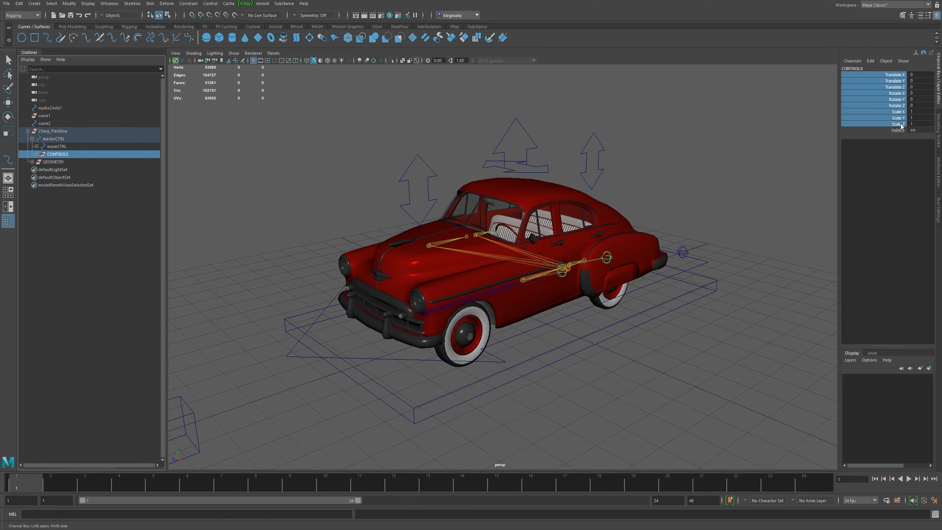
right_click(901, 126)
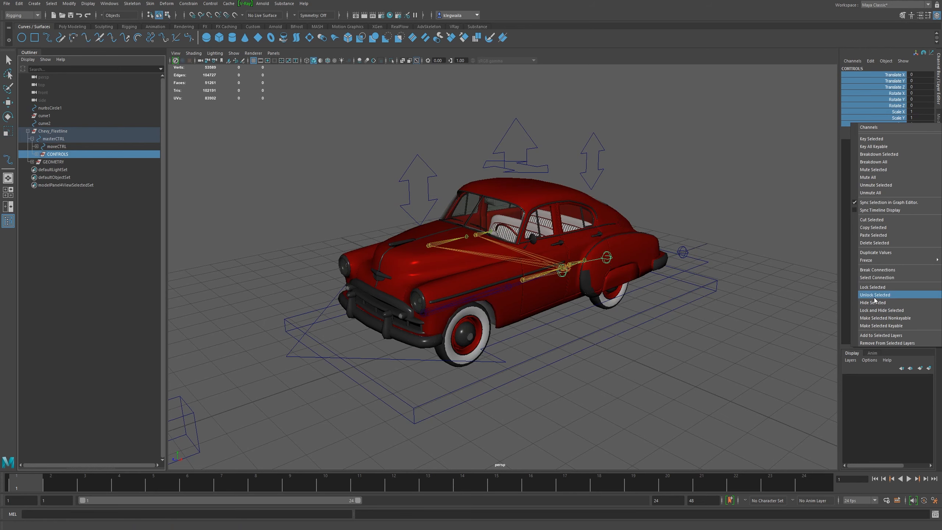
left_click(882, 310)
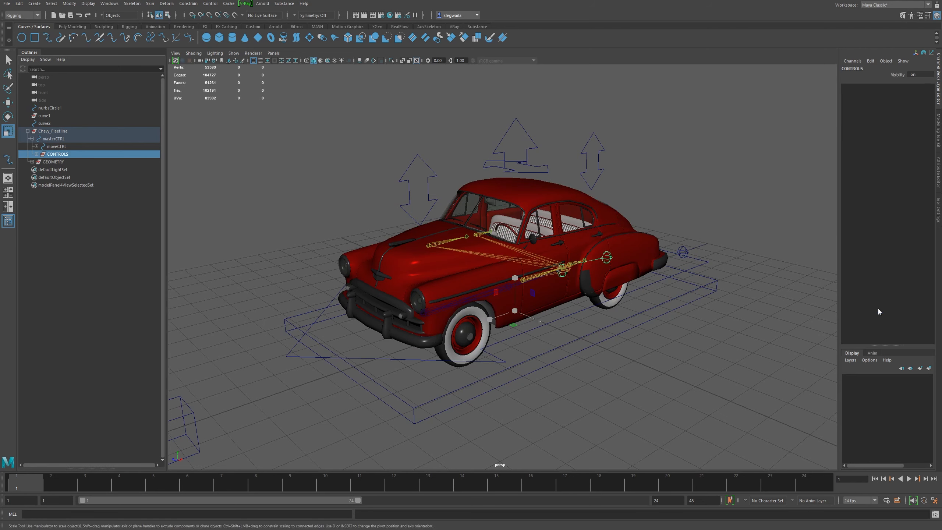
Lock and hide all translate, rotate and scale channels of the GEOMETRY group
left_click(53, 162)
left_click_drag(892, 78, 896, 121)
right_click(896, 121)
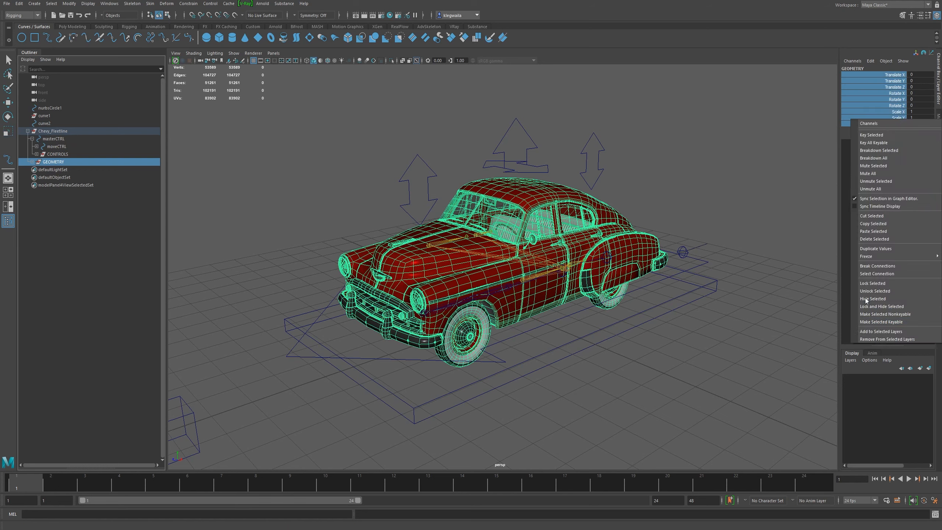
left_click(874, 306)
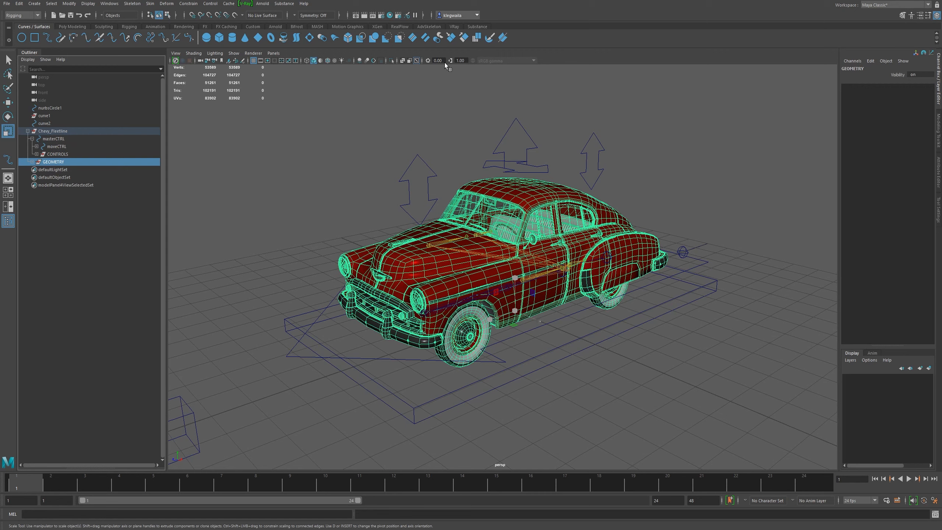
Set the CONTROLS group's Visibility to 0, expand the group to check what it hides, and undo the visibility change
left_click(57, 154)
left_click(926, 73)
type("0")
key("Return")
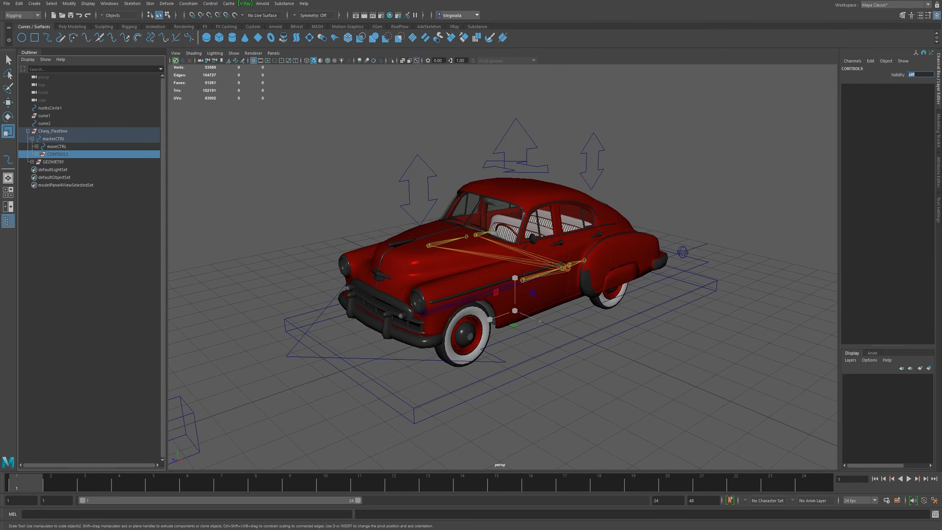
left_click(37, 155)
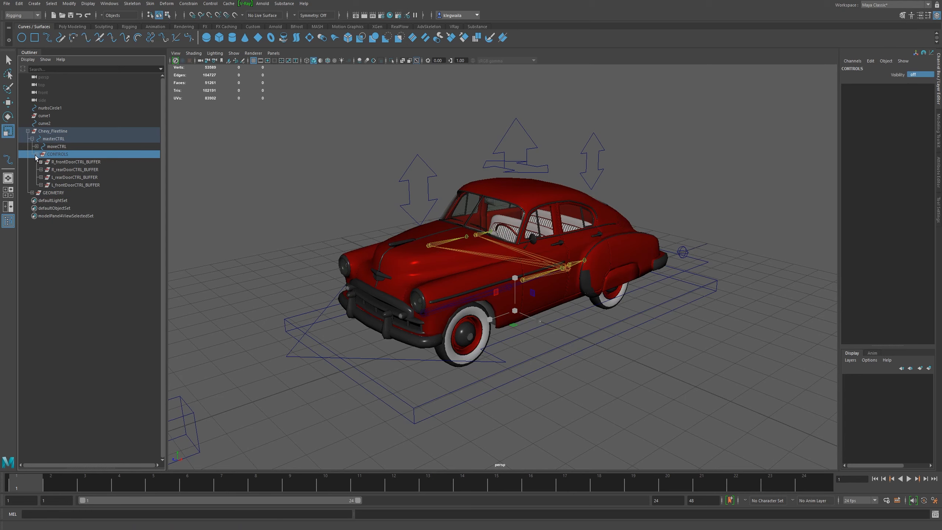
left_click_drag(530, 262, 470, 256, "alt")
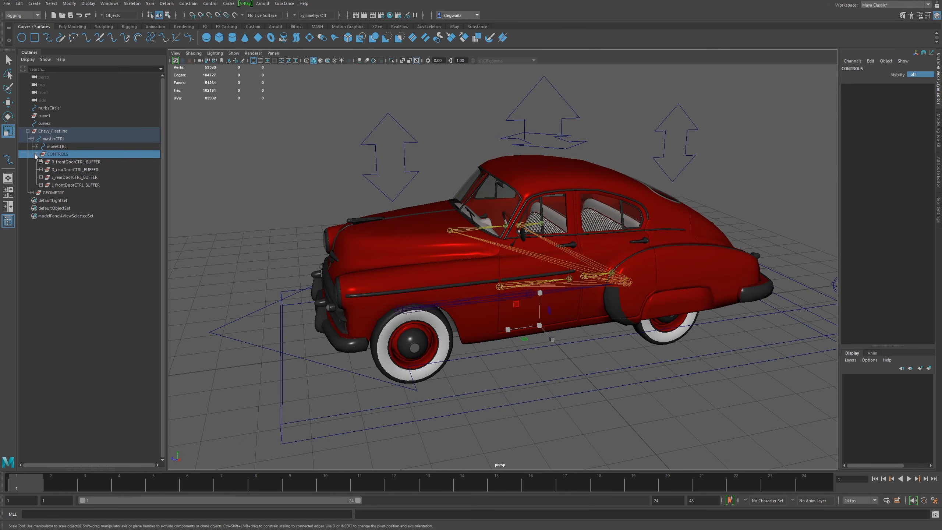
left_click_drag(593, 277, 553, 280, "alt")
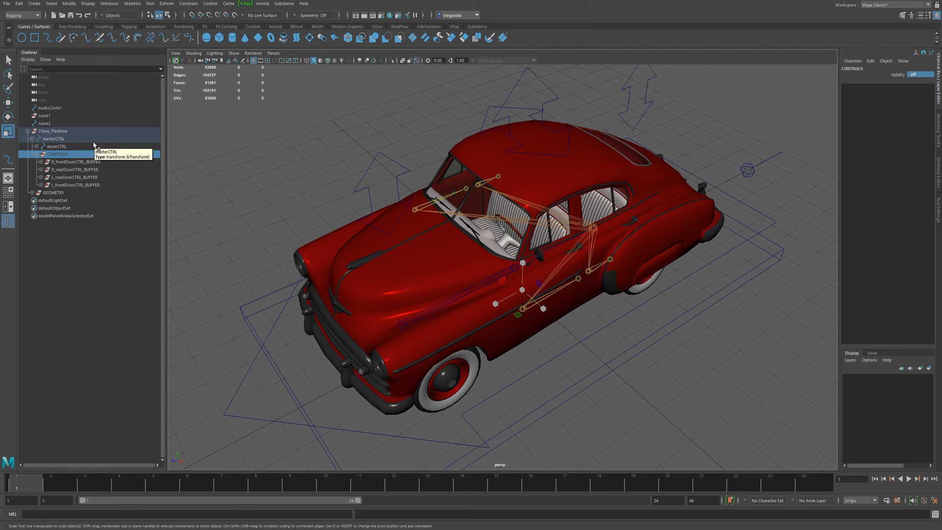
key("ctrl+z")
Set the GEOMETRY group's Visibility to 0 to inspect the controls alone, and set it back to 1
left_click_drag(614, 301, 533, 281, "alt")
left_click(48, 193)
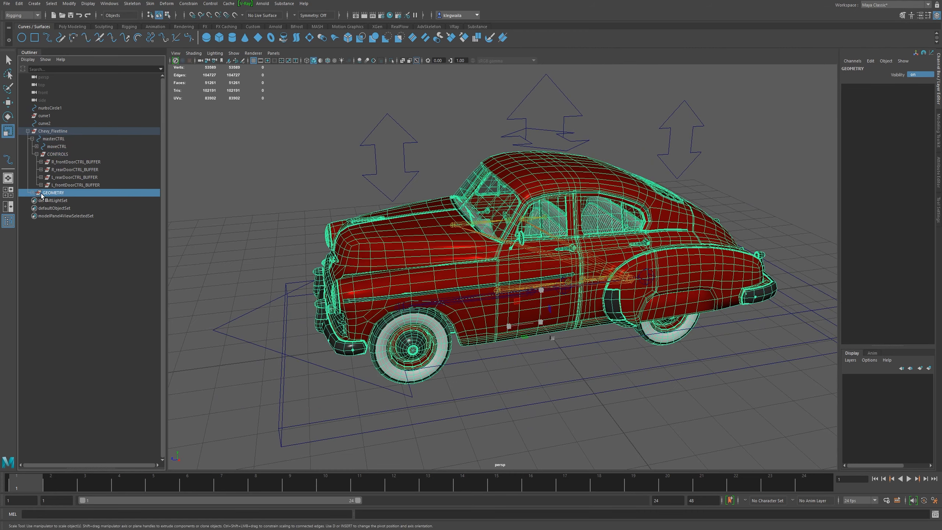
double_click(916, 74)
type("0")
key("Return")
left_click_drag(648, 231, 839, 105, "alt")
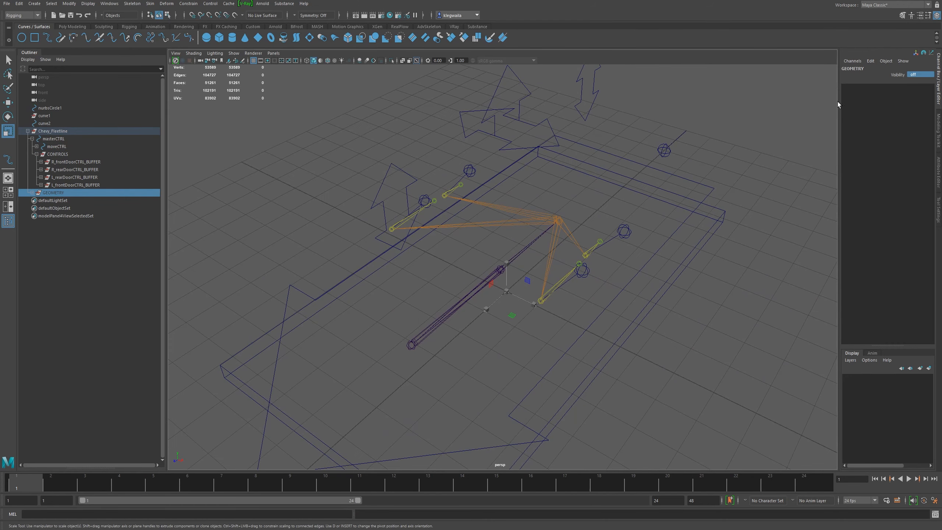
double_click(919, 74)
type("1")
key("Return")
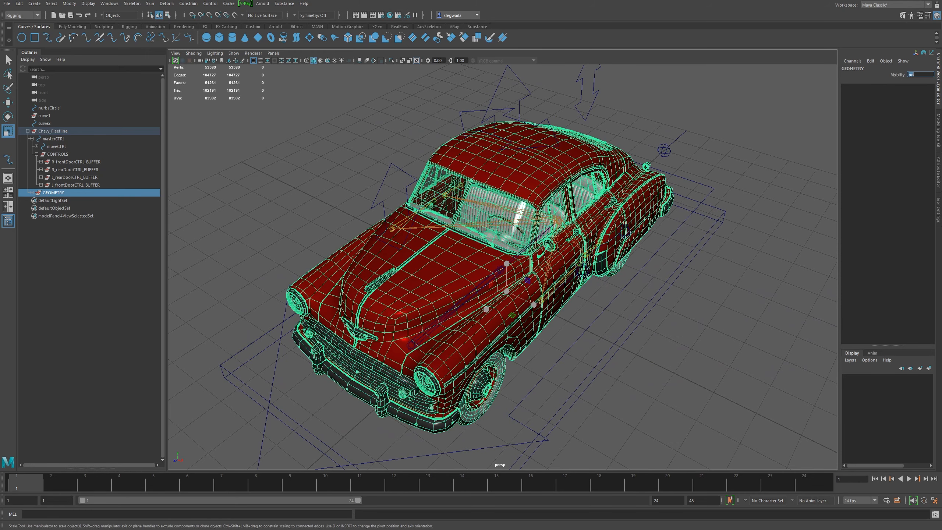
key("Return")
left_click_drag(535, 275, 585, 308, "alt")
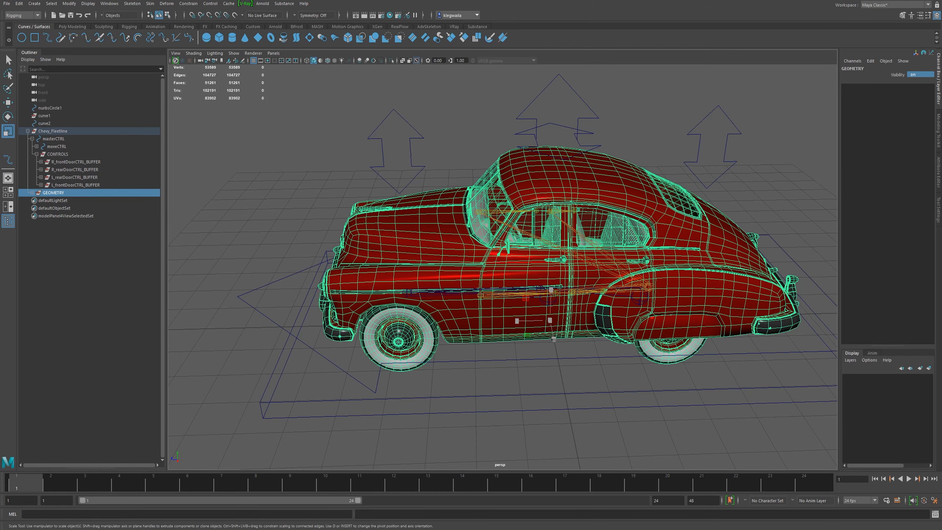
Deselect everything, switch to the Select tool and save the scene
left_click(765, 414)
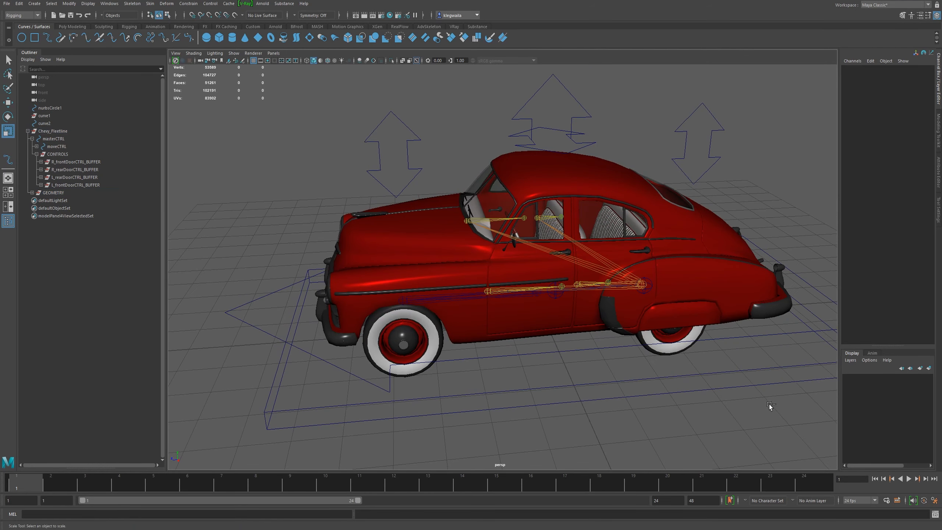
key("q")
key("ctrl+s")
key("Return")
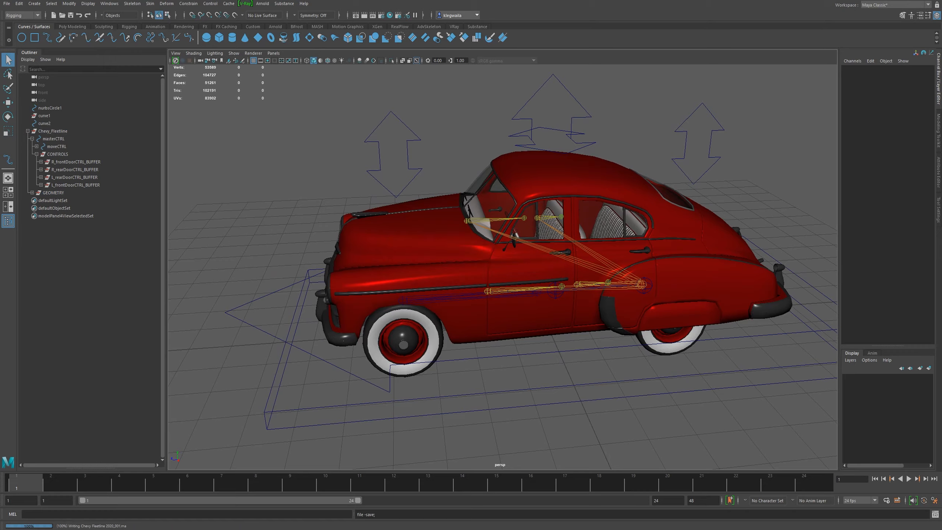